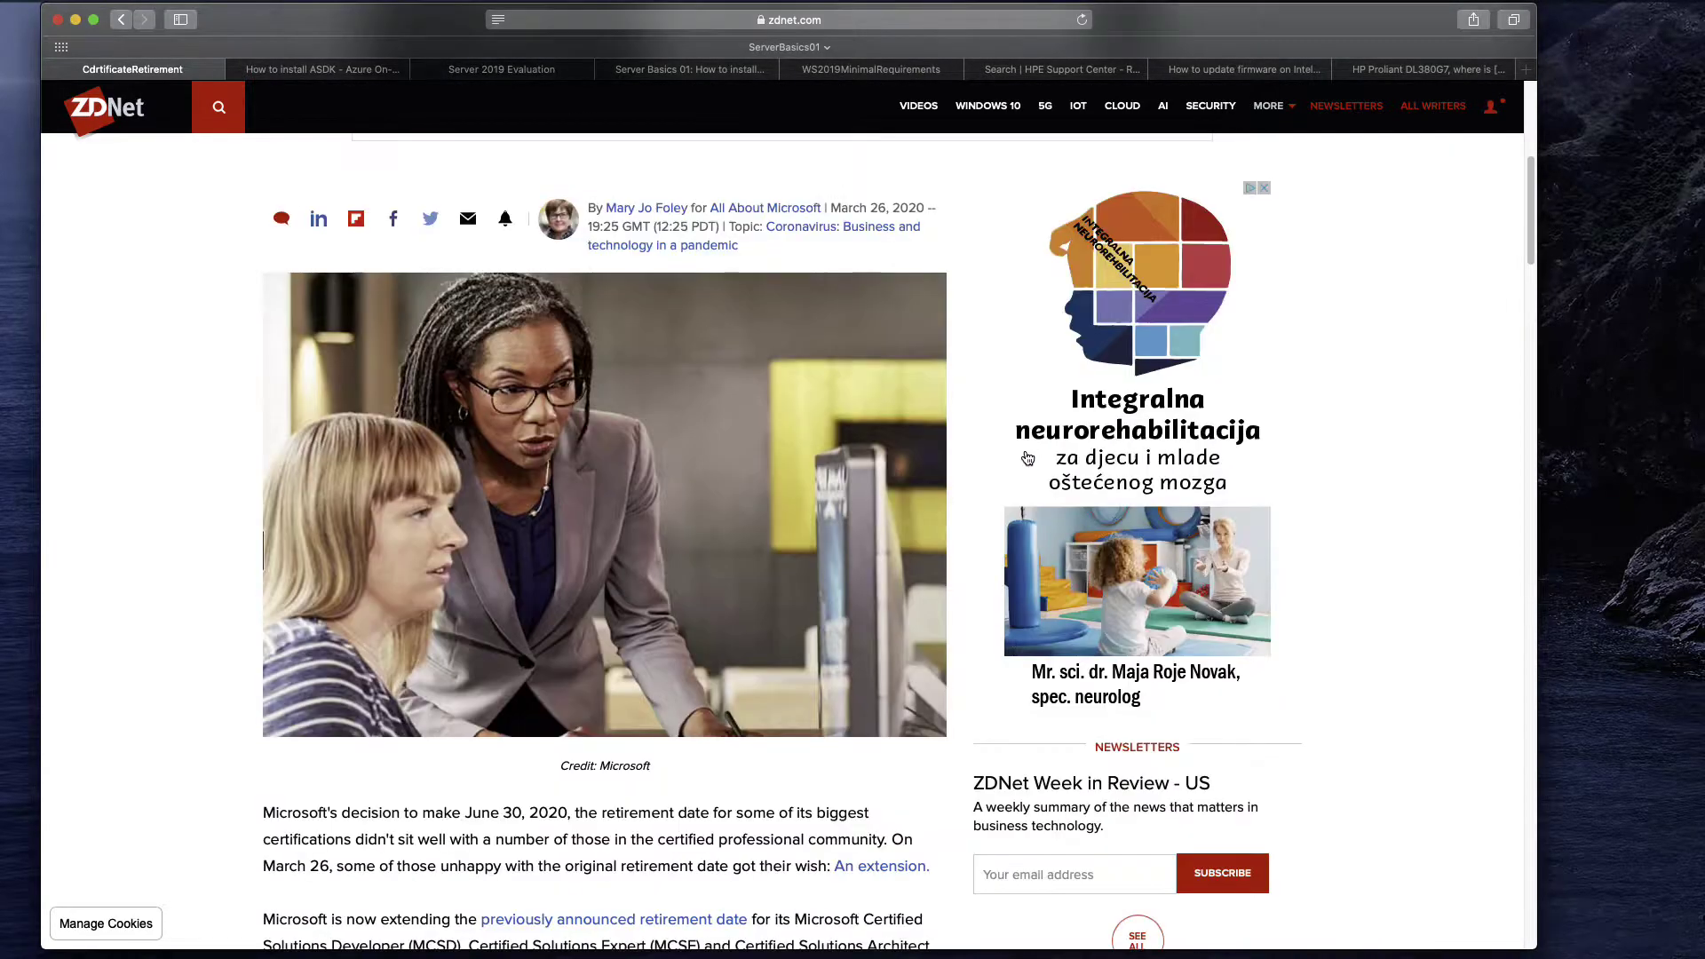
# Read the ZDNet certification-retirement article with its headline selected, then go to the 'How to install ASDK' post.
pyautogui.scroll(10, 1020, 456)
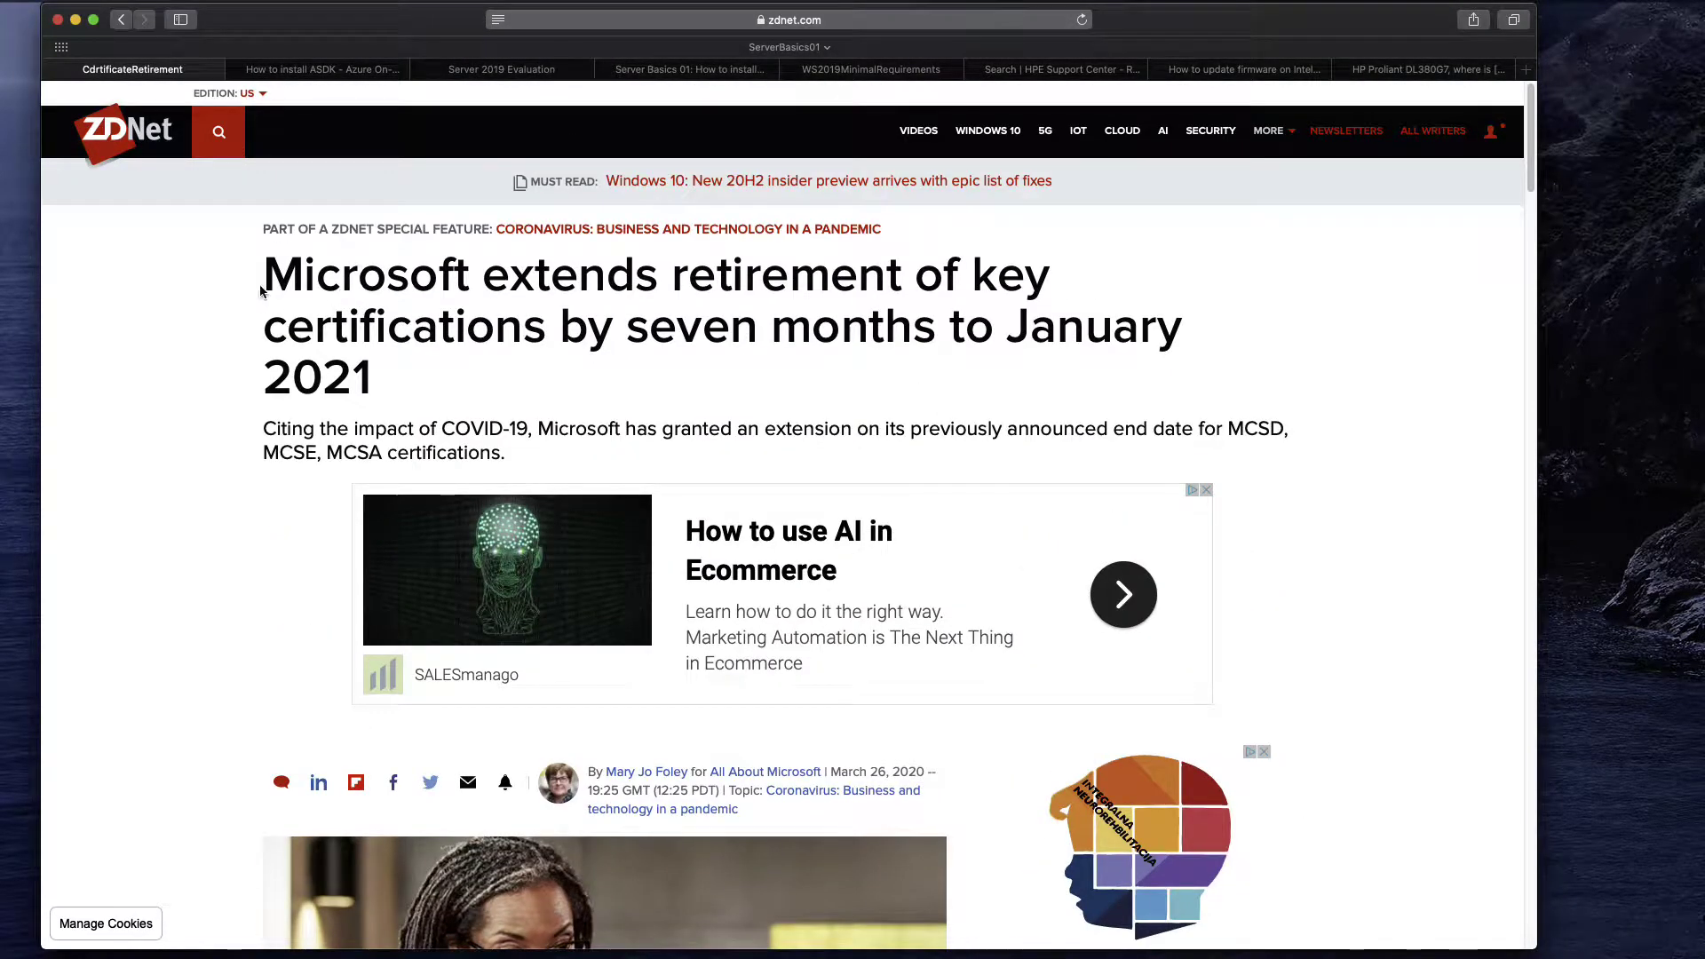
pyautogui.moveTo(263, 270); pyautogui.dragTo(404, 388)
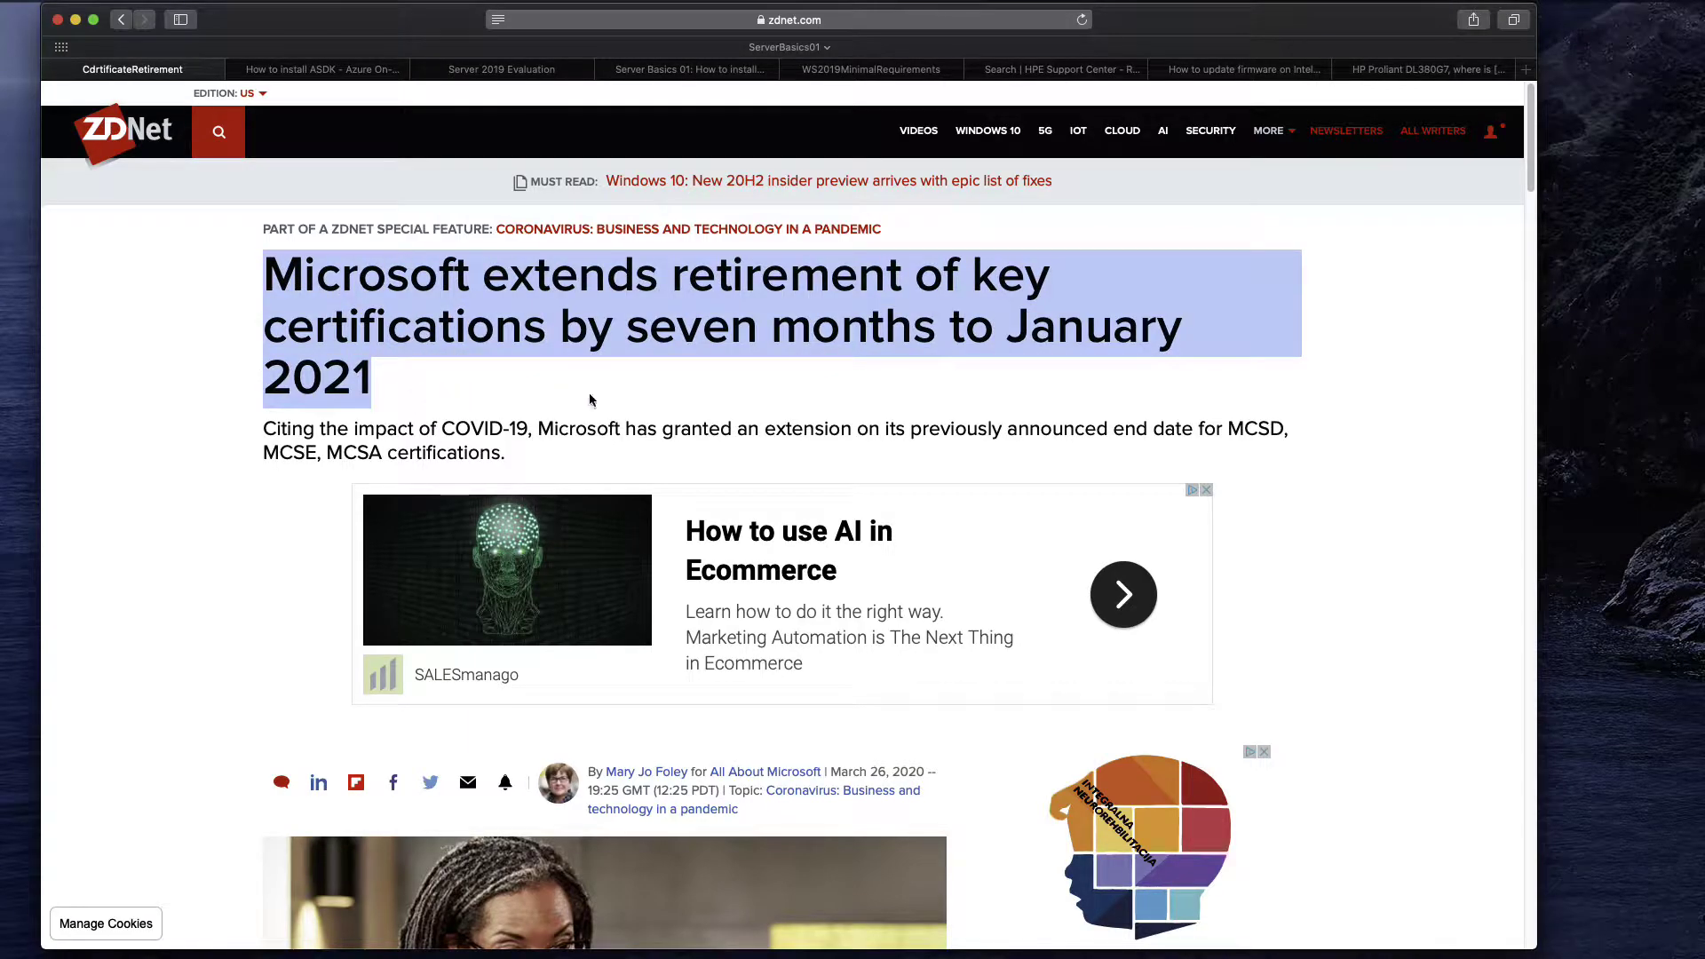
pyautogui.scroll(-5, 1146, 364)
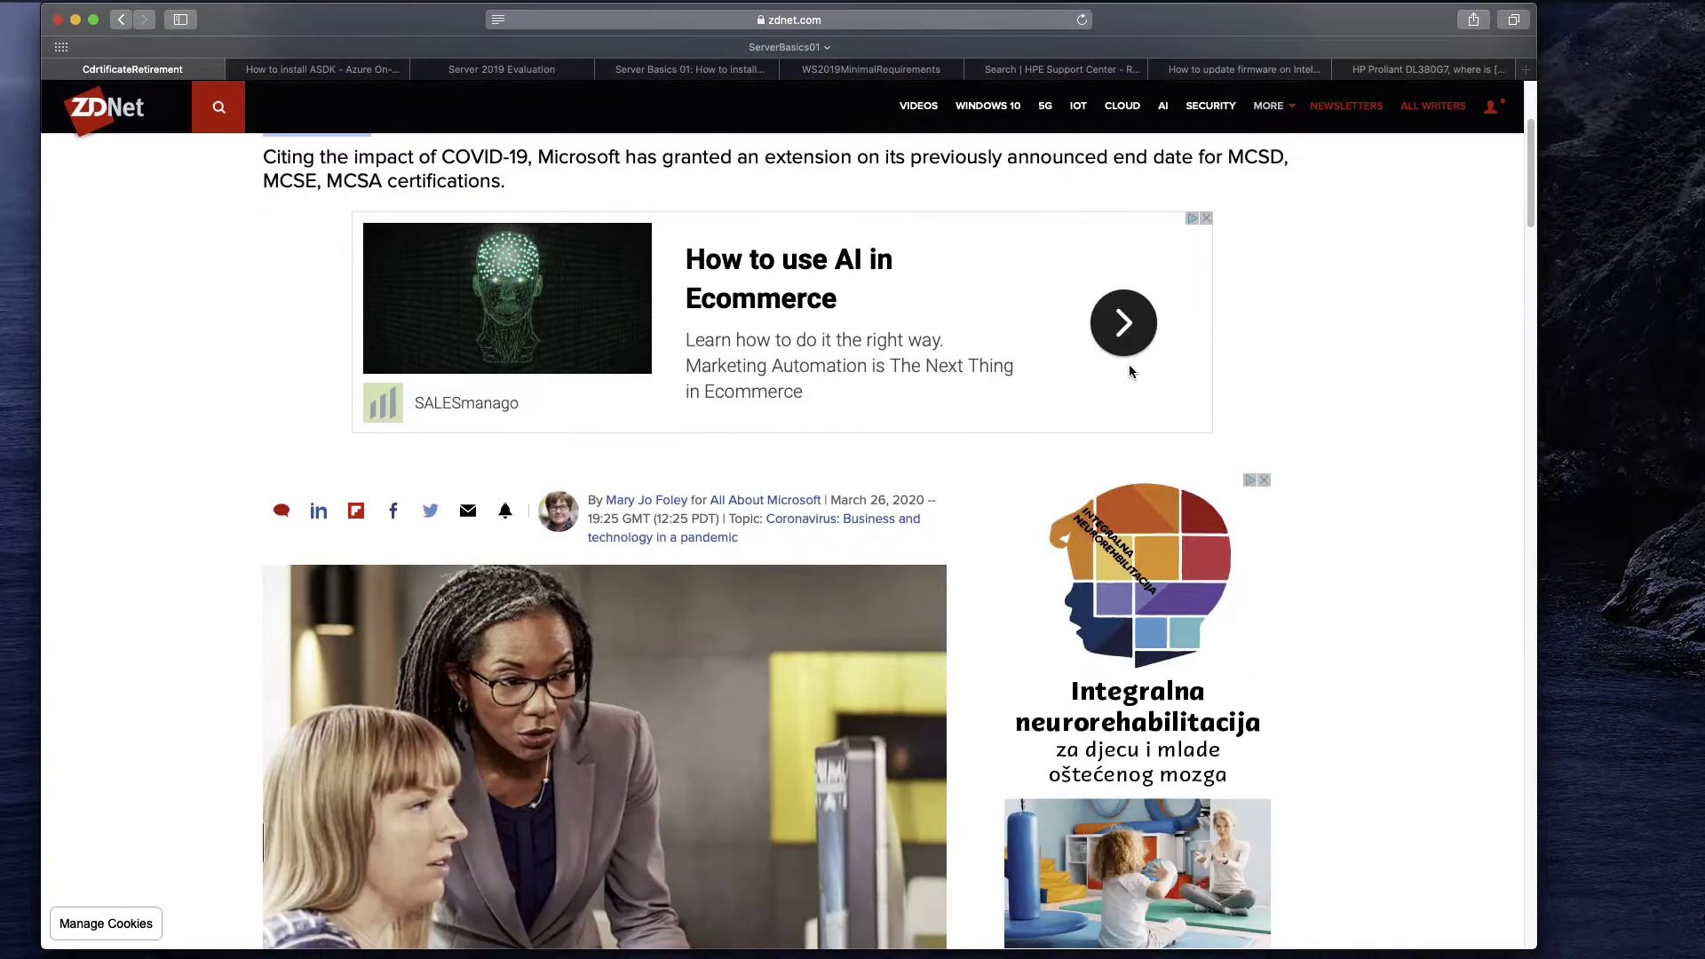
pyautogui.scroll(-8, 1004, 441)
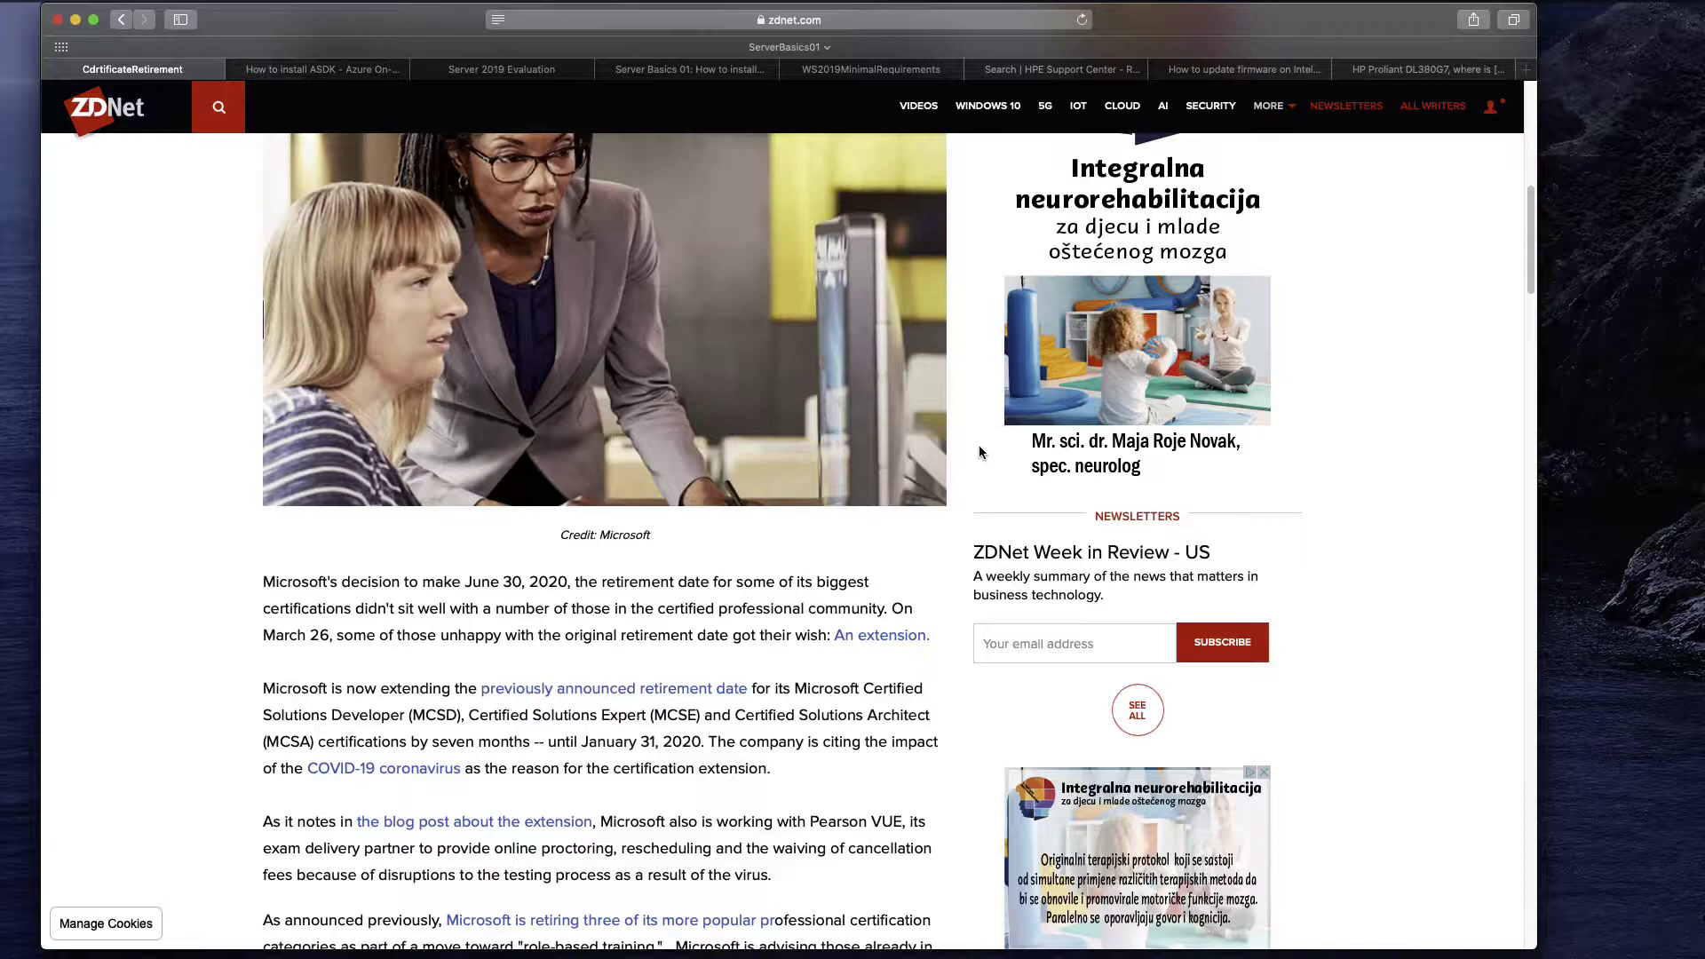
pyautogui.scroll(-3, 979, 445)
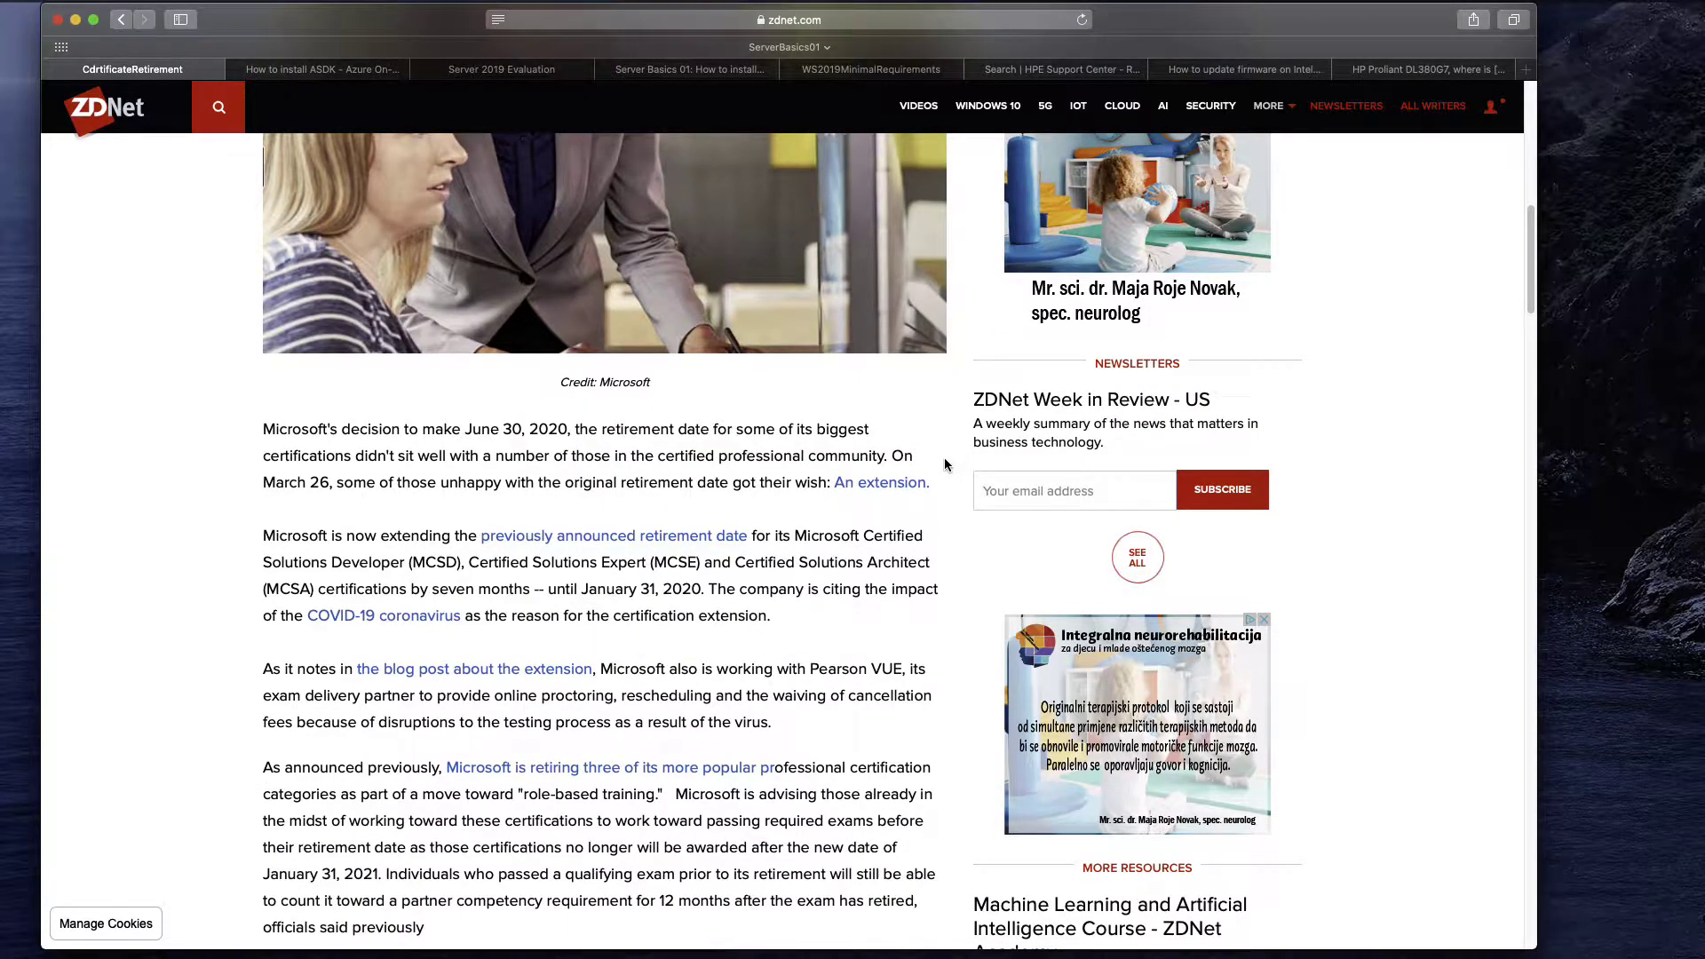
pyautogui.scroll(-3, 944, 458)
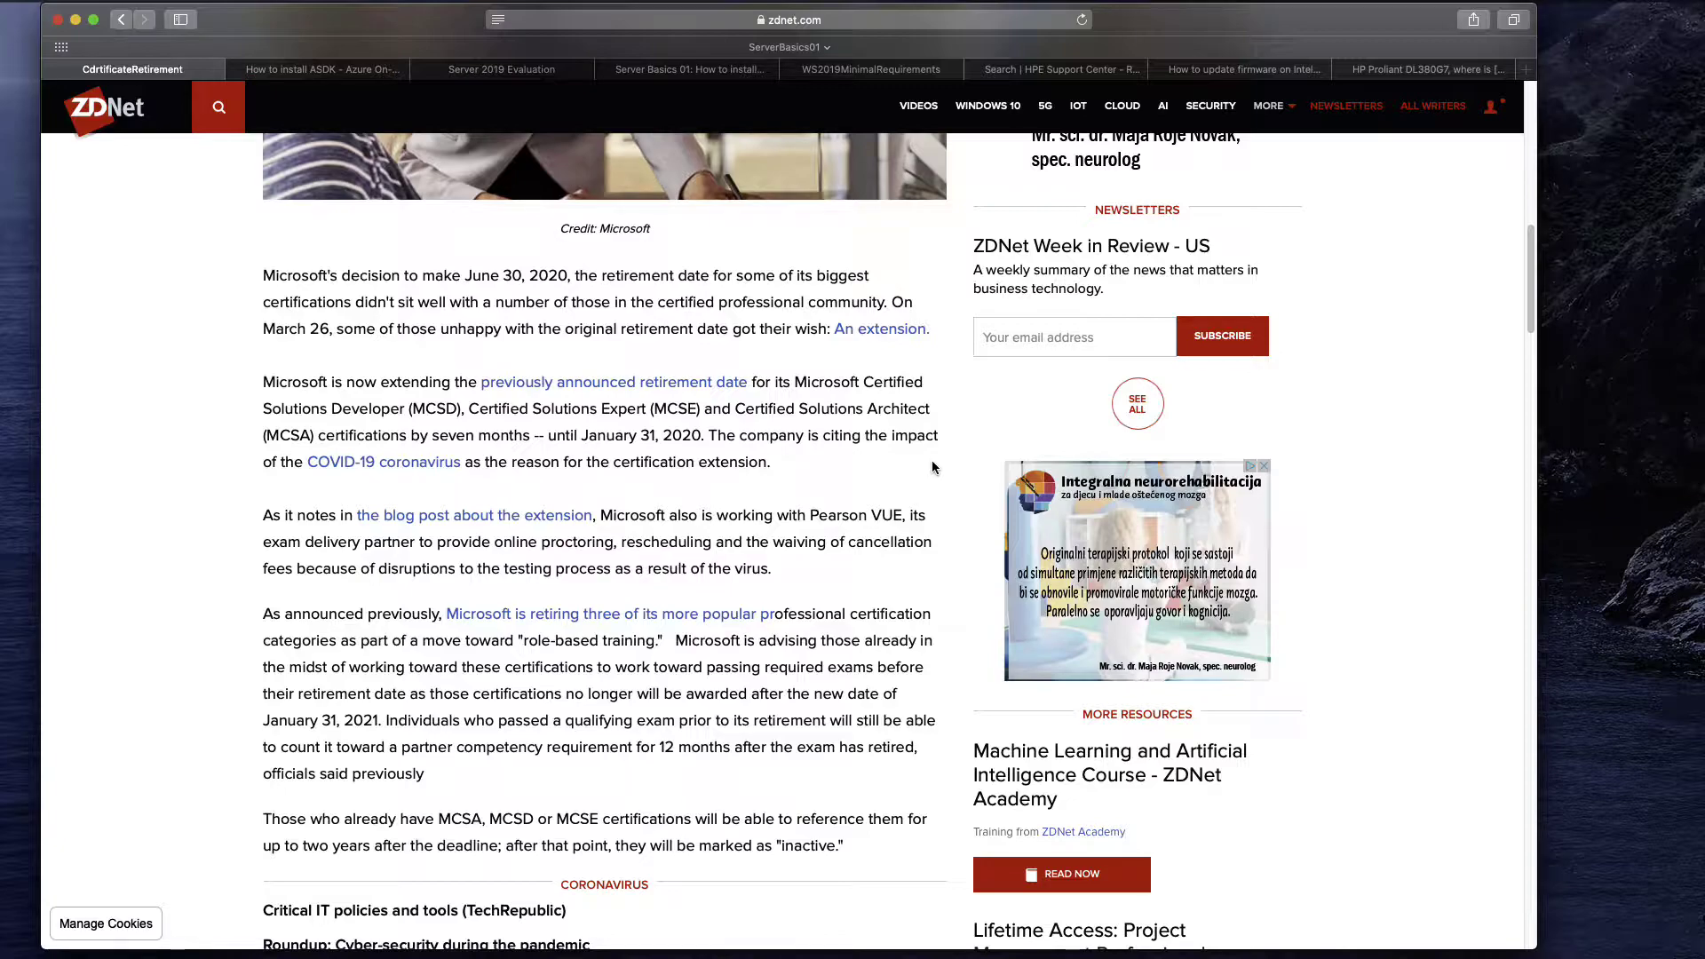
pyautogui.scroll(5, 928, 457)
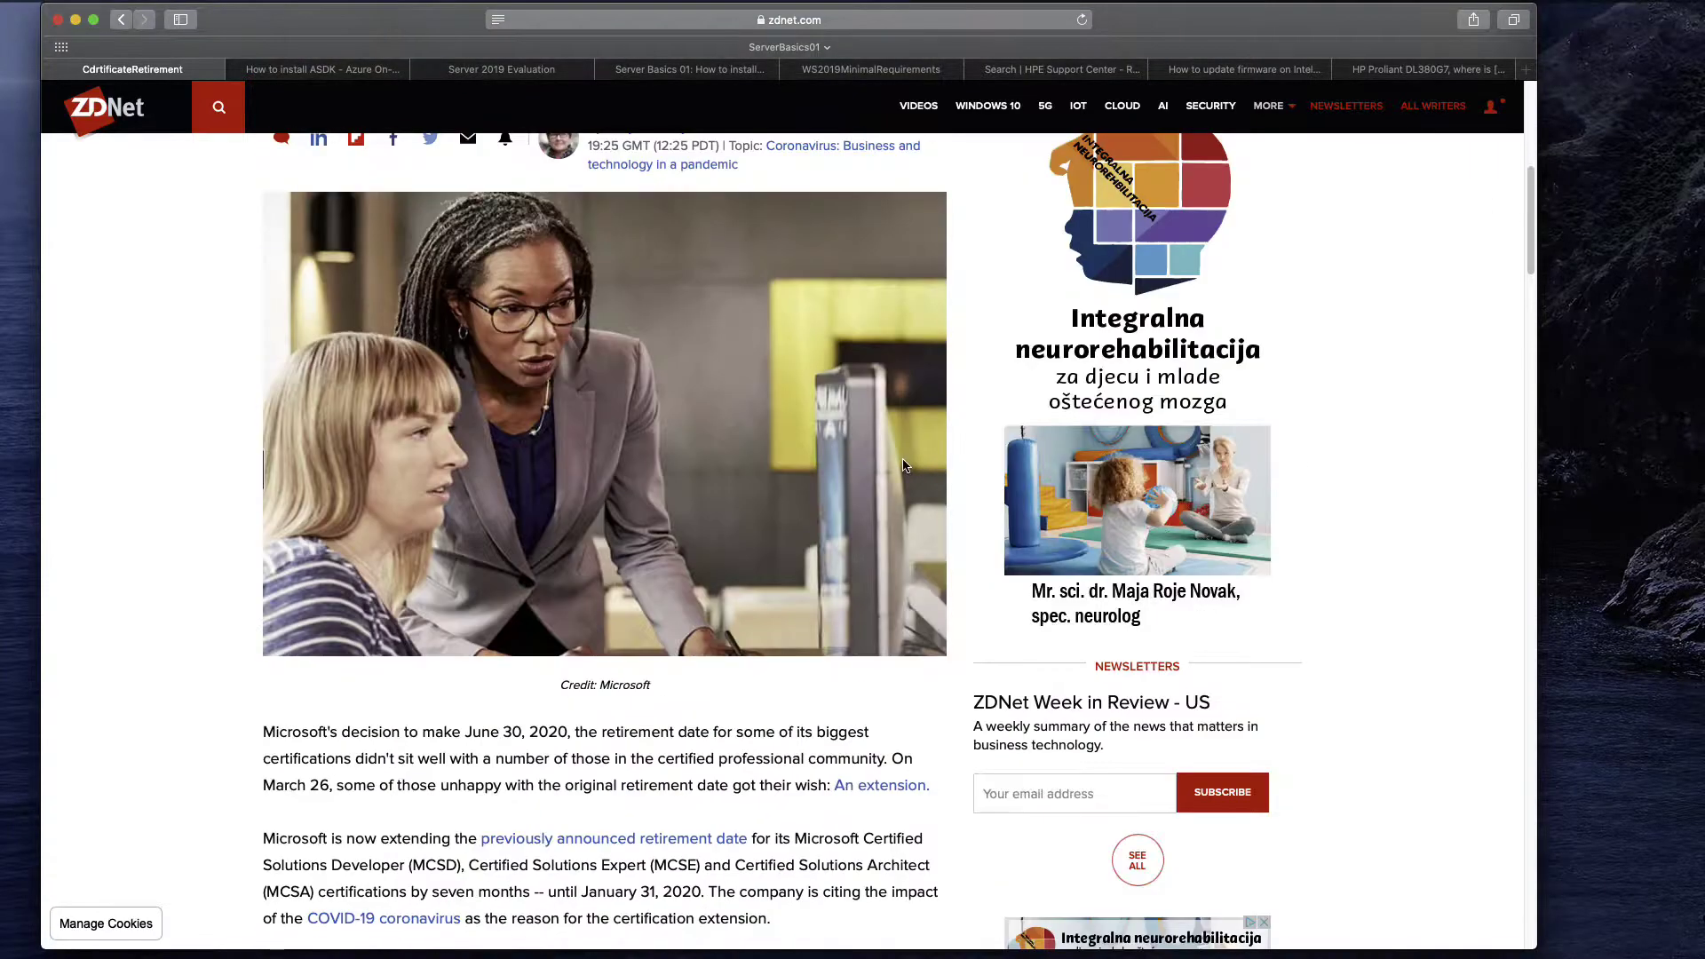
pyautogui.click(369, 69)
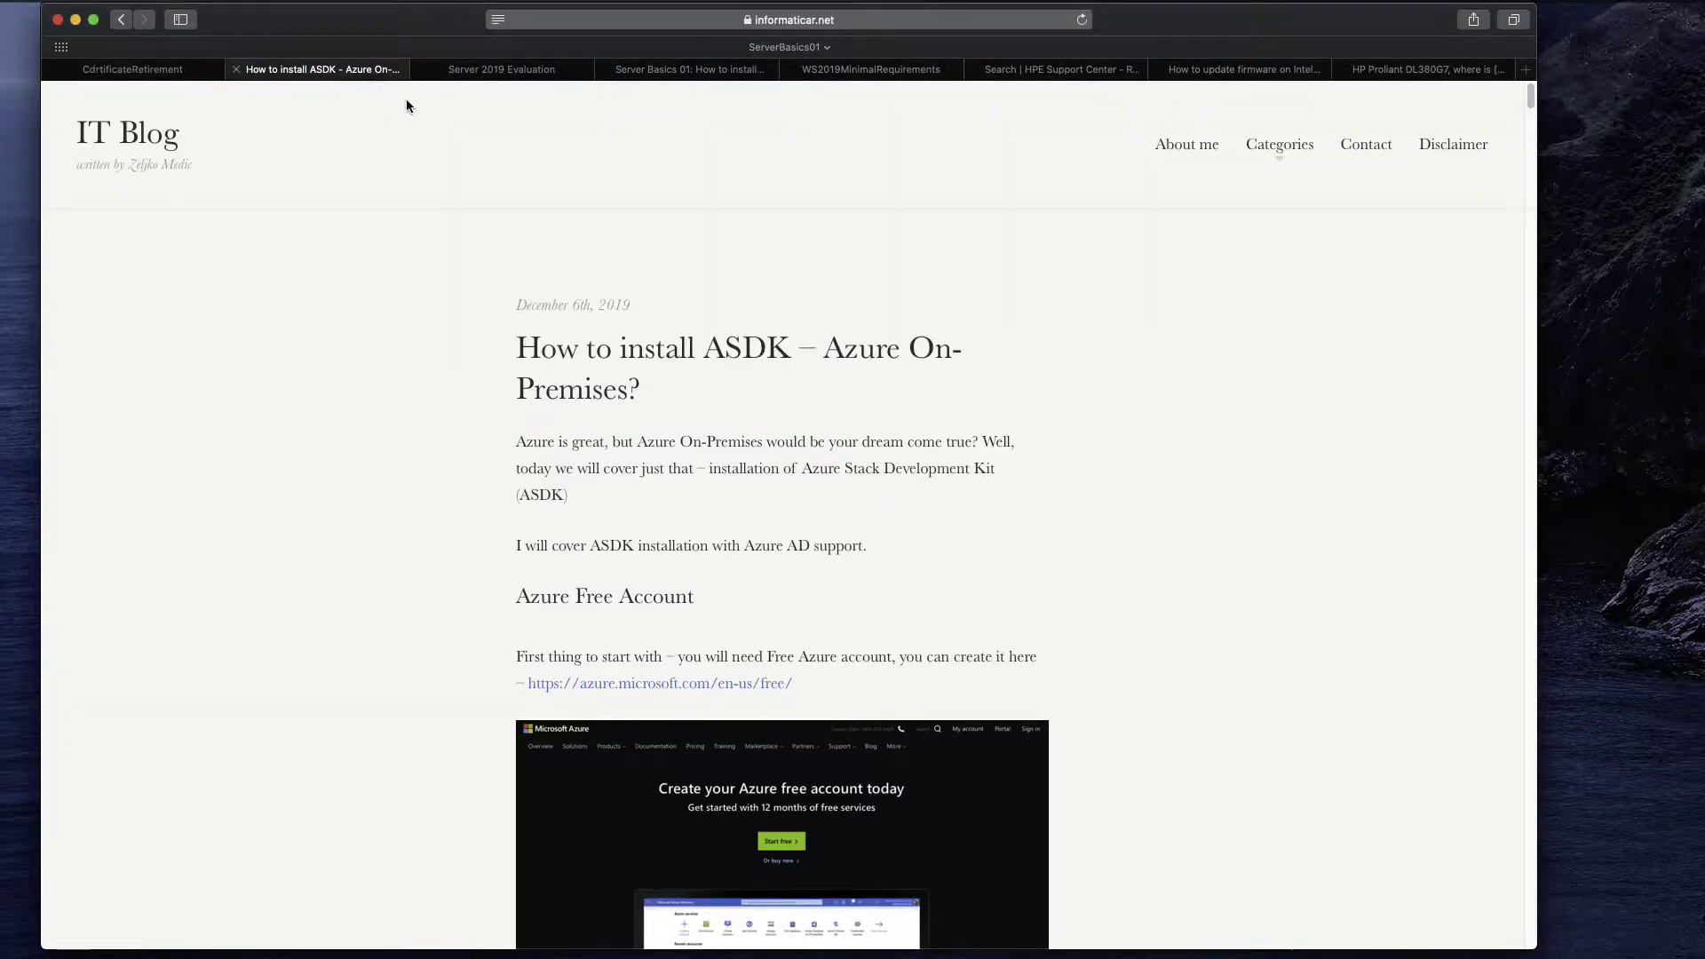
pyautogui.scroll(-5, 1048, 347)
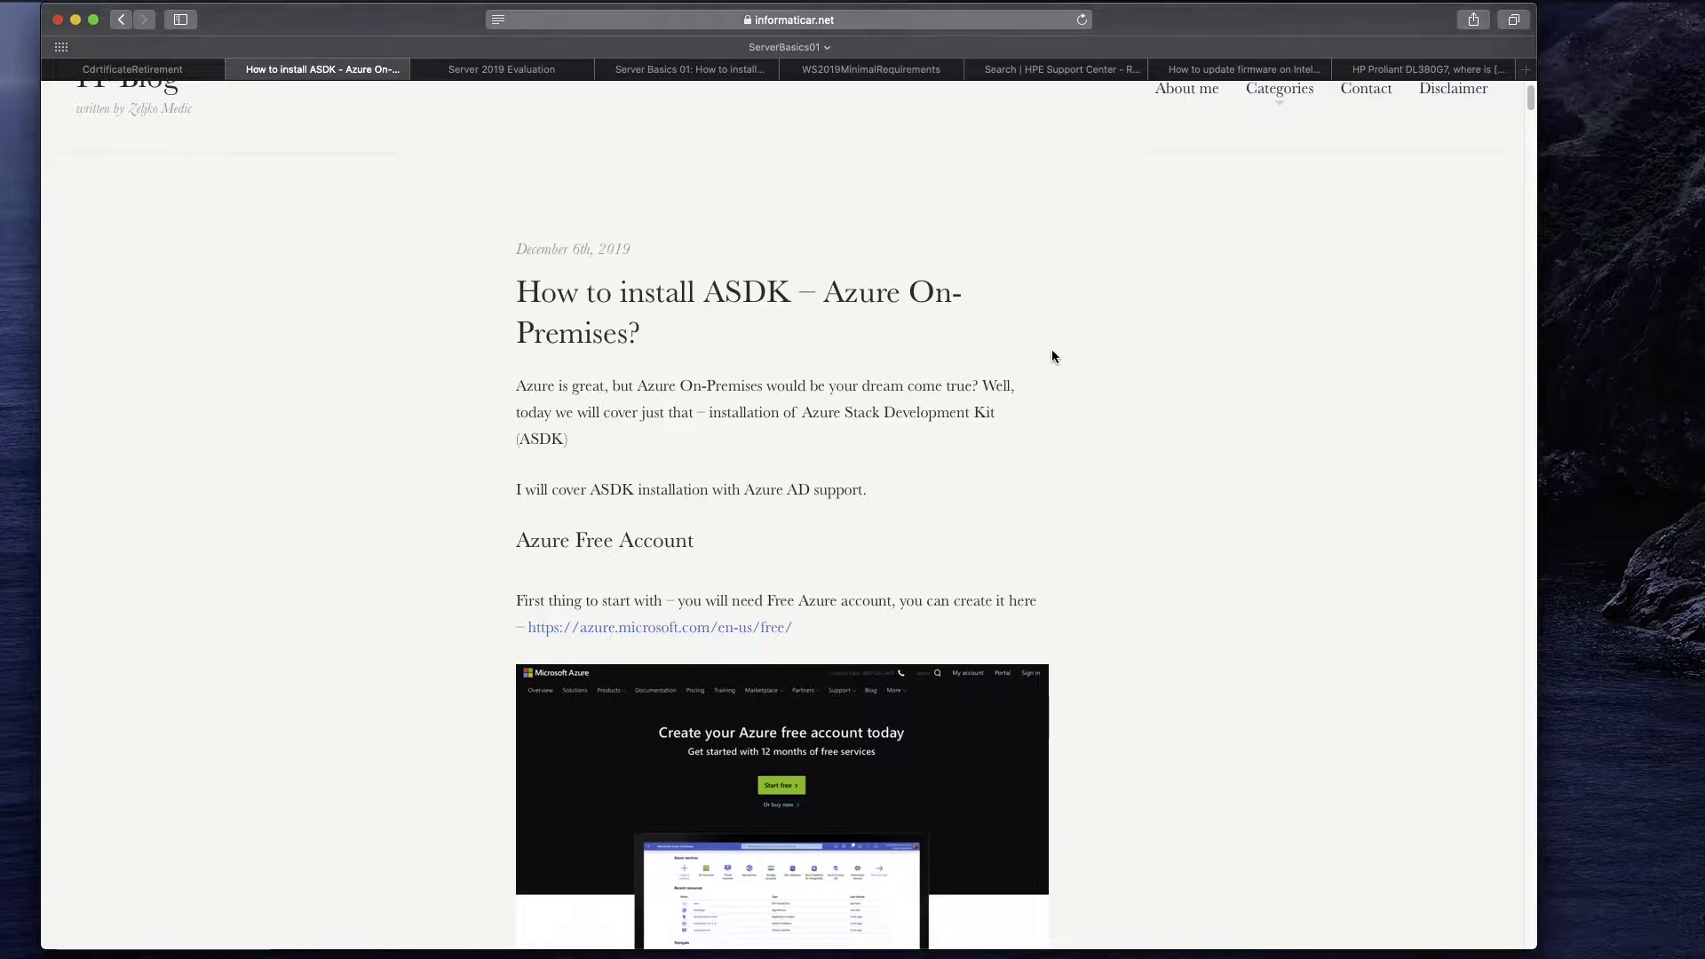
pyautogui.scroll(-5, 1051, 352)
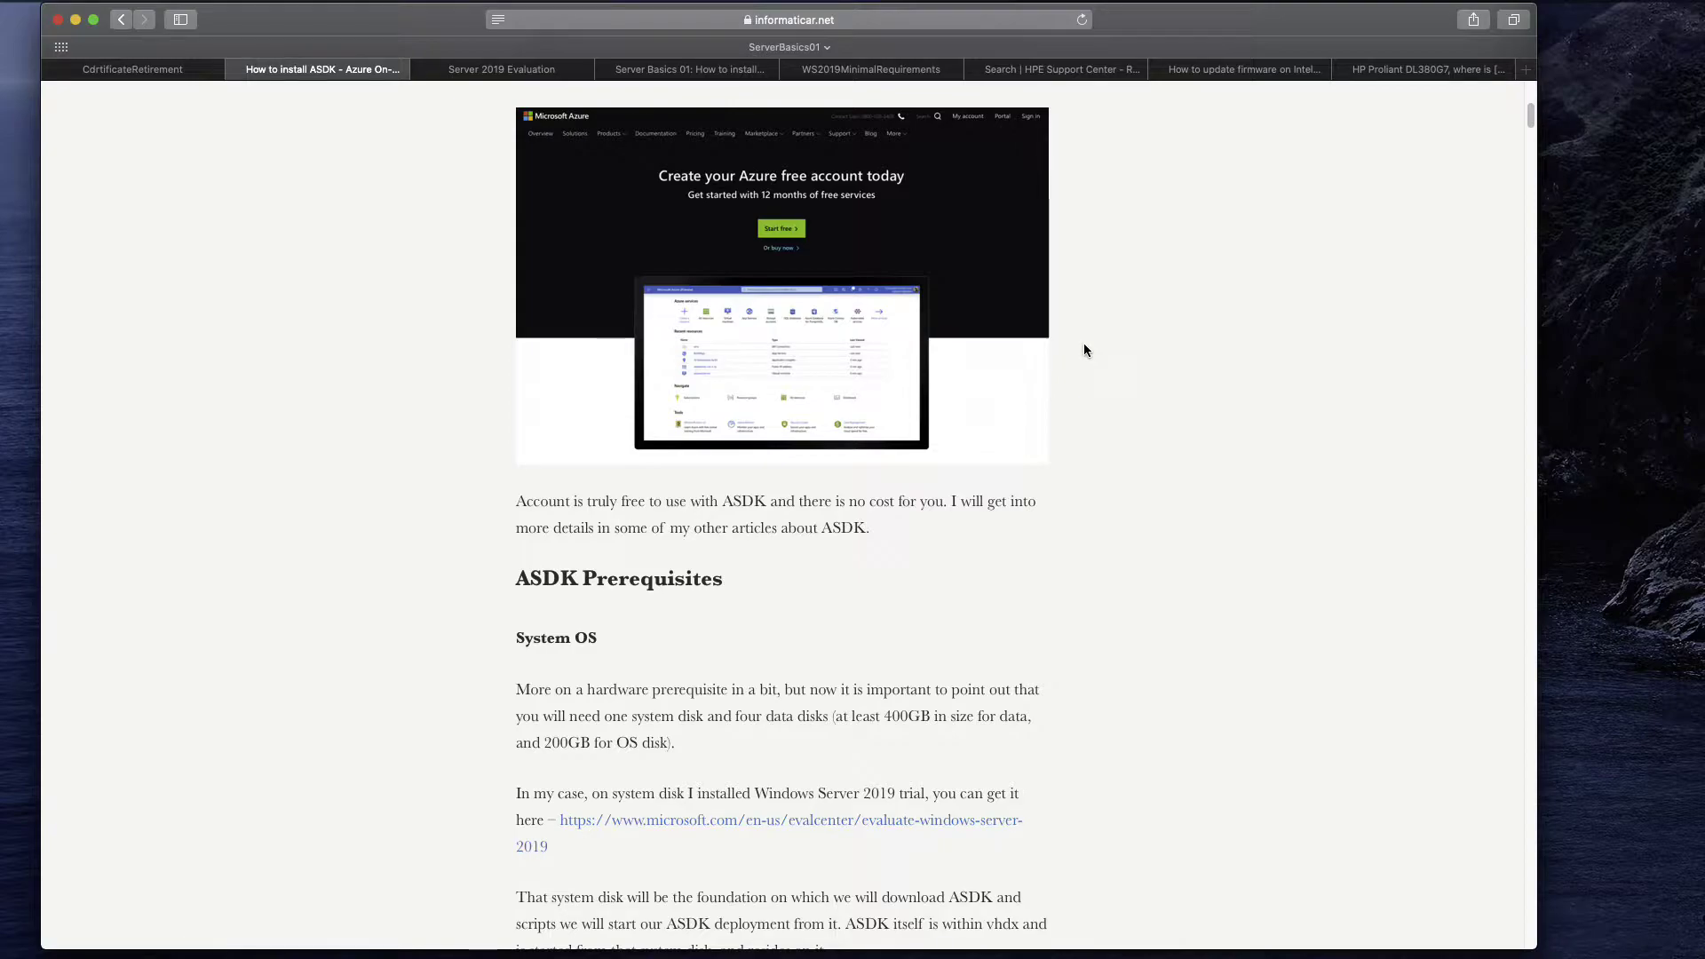
pyautogui.scroll(-6, 1090, 354)
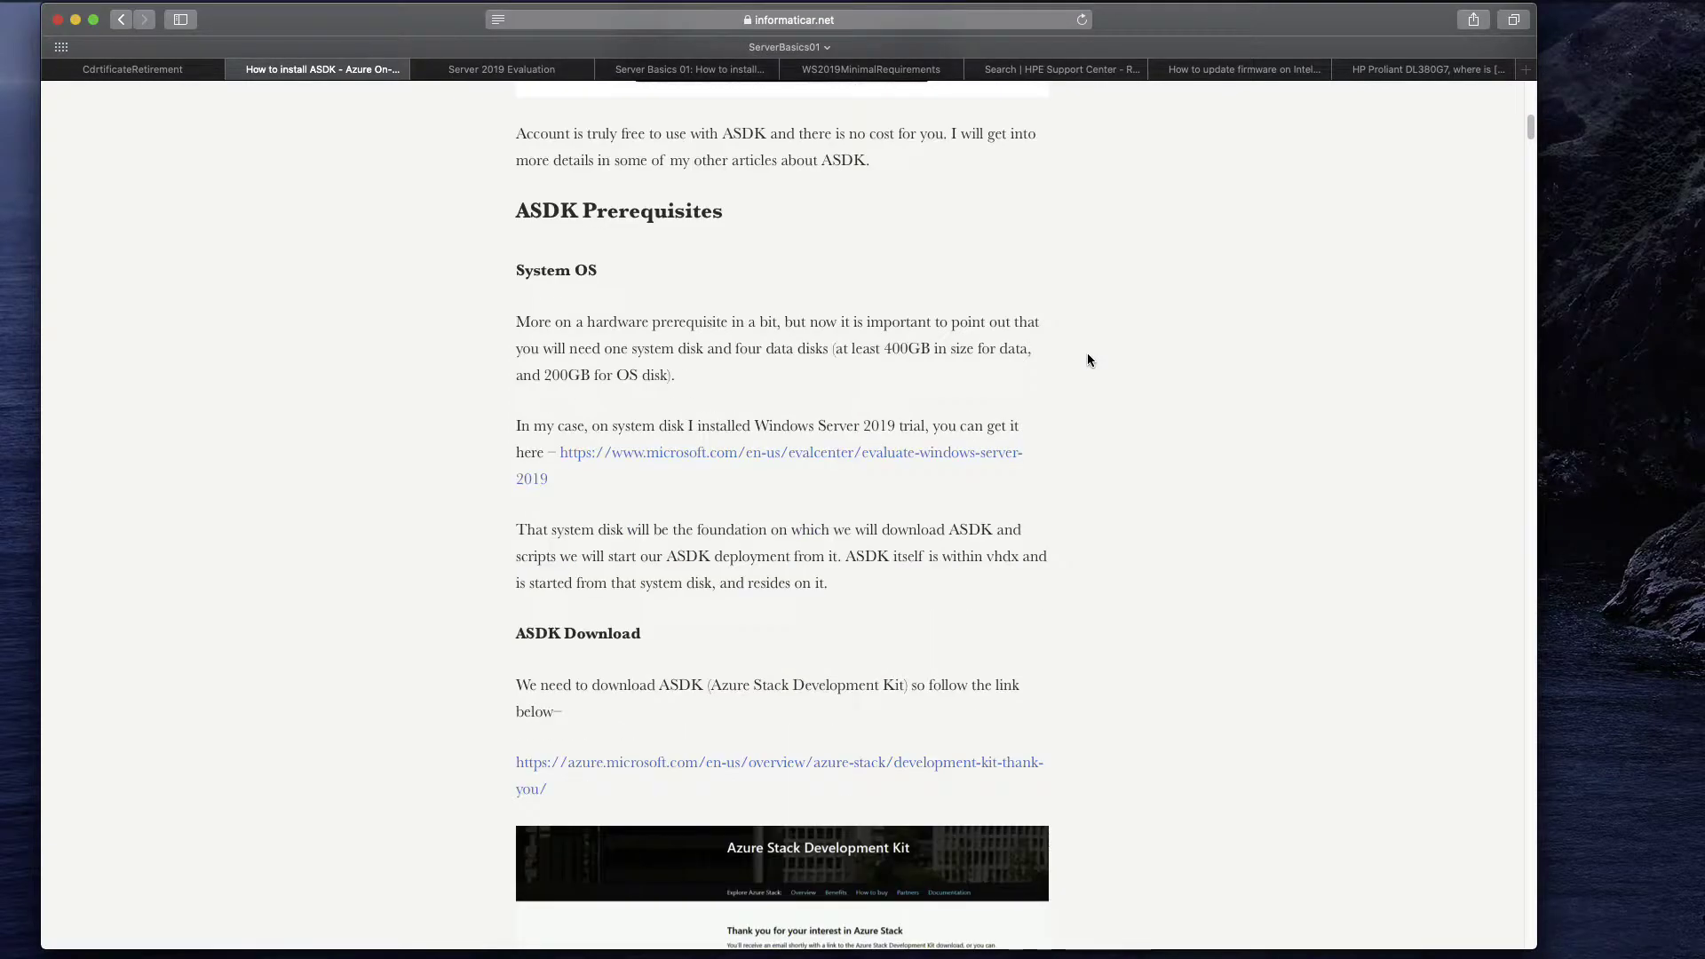
pyautogui.scroll(10, 1087, 352)
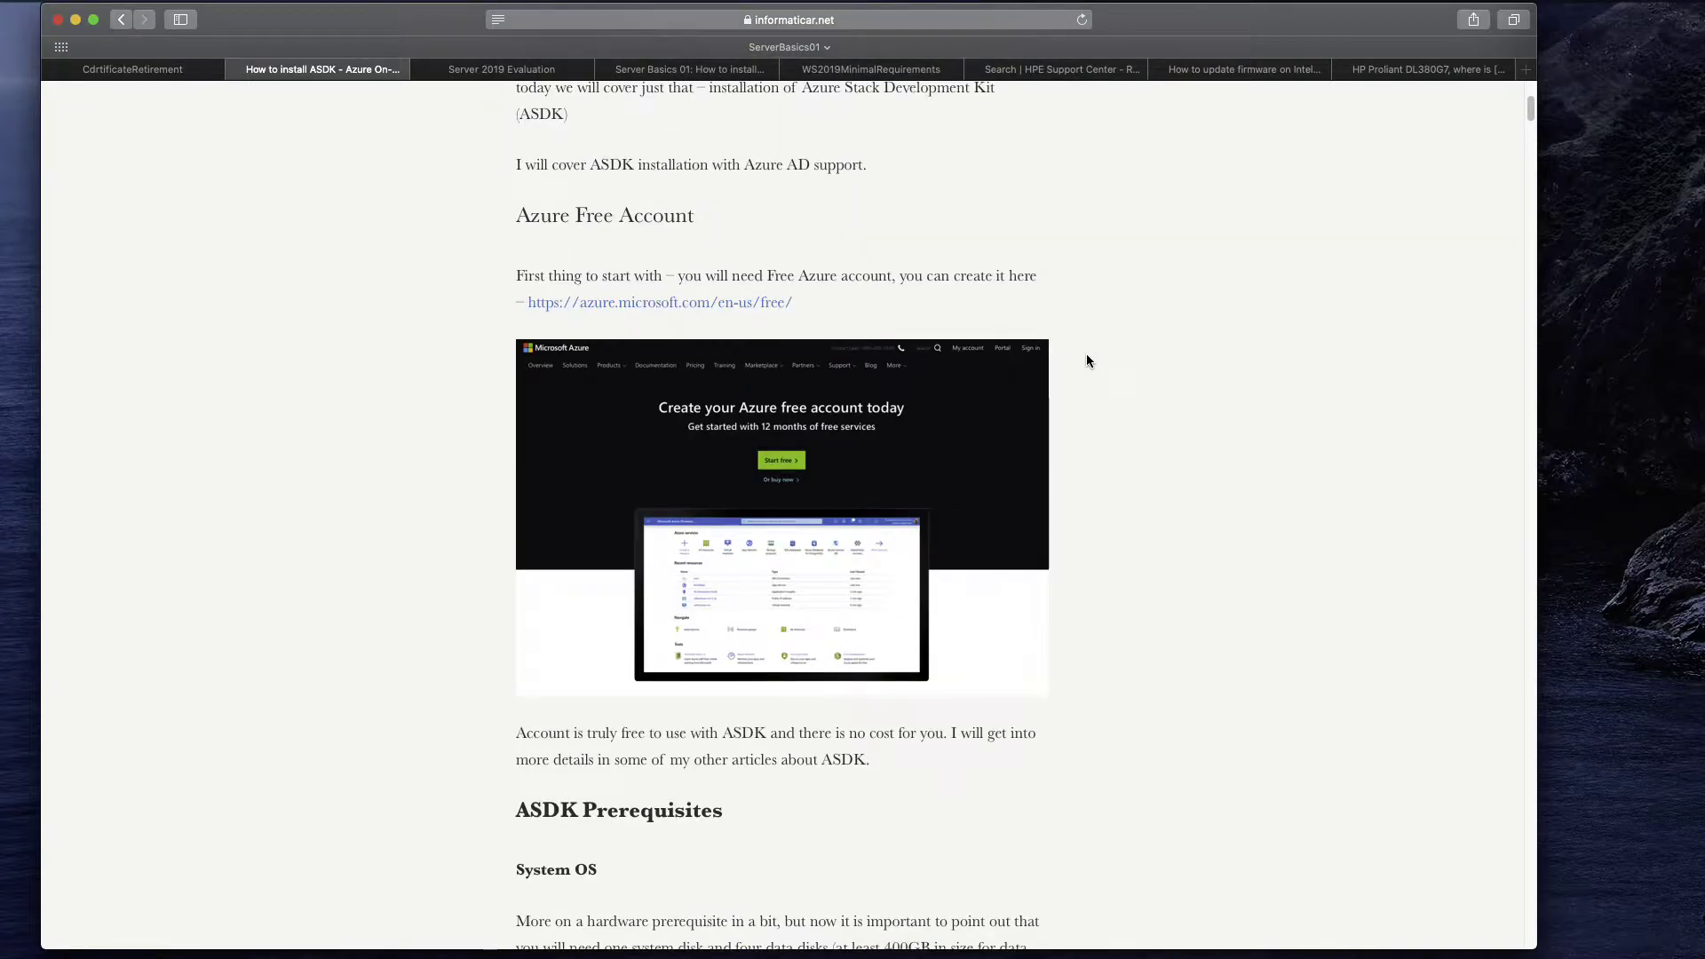
pyautogui.scroll(6, 1085, 353)
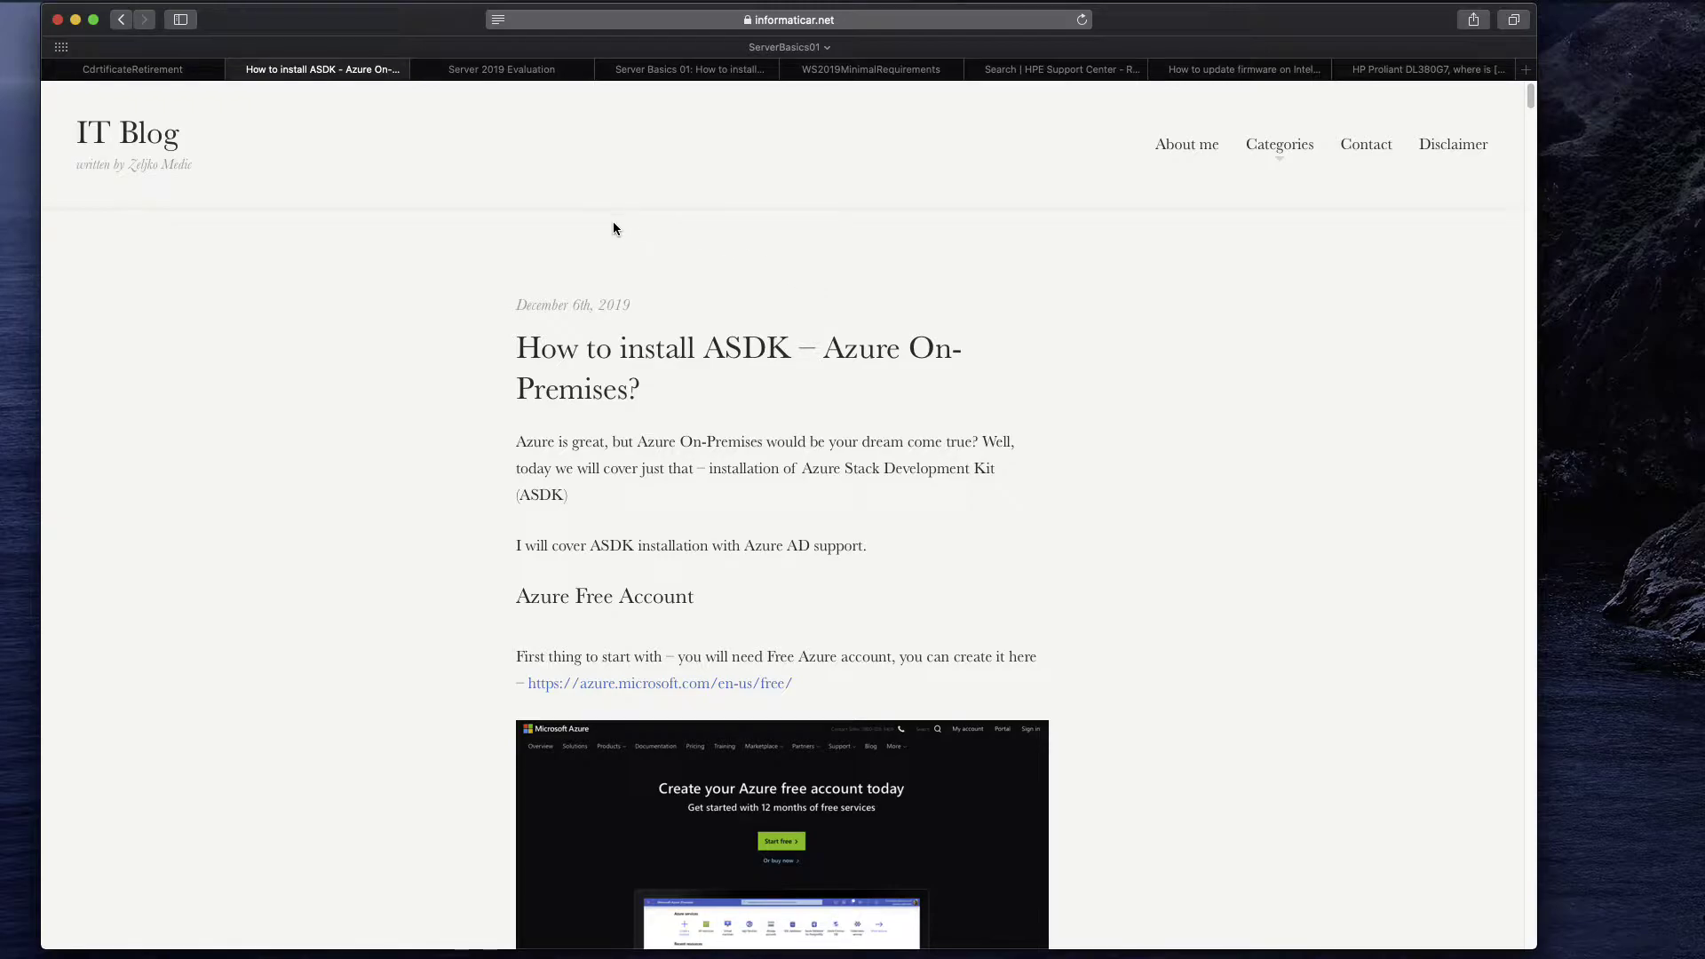
# Check the Server 2019 Evaluation page and its web address, then go to the Server Basics 01 article.
pyautogui.click(502, 71)
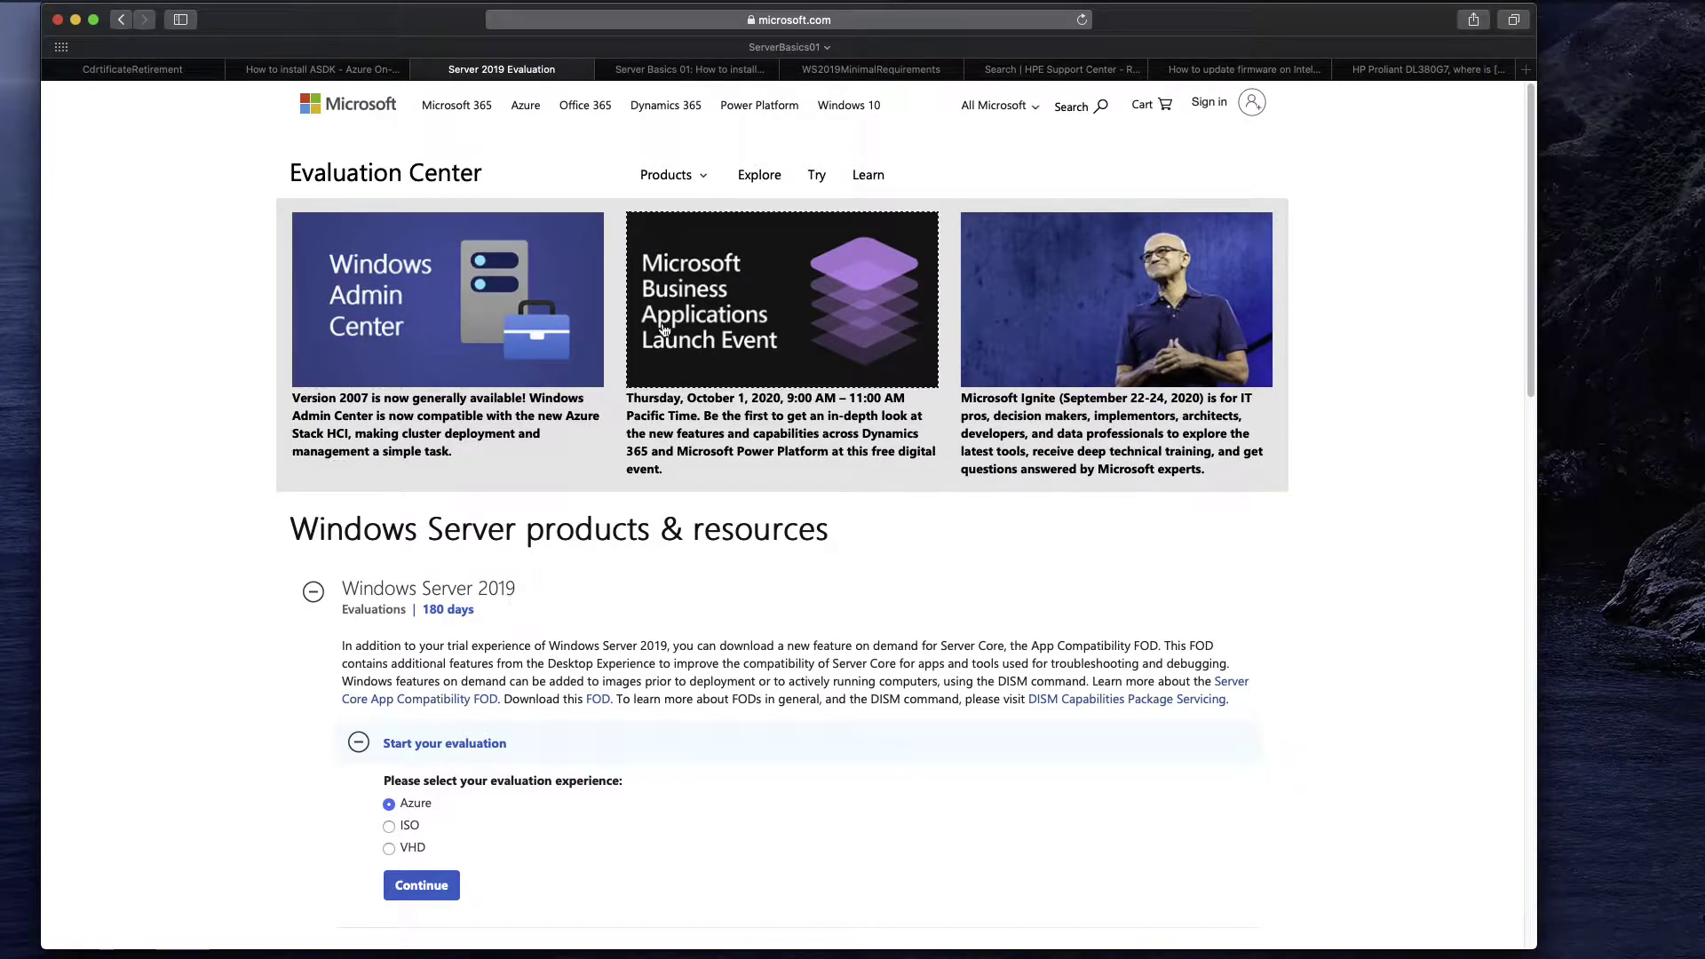
pyautogui.click(910, 20)
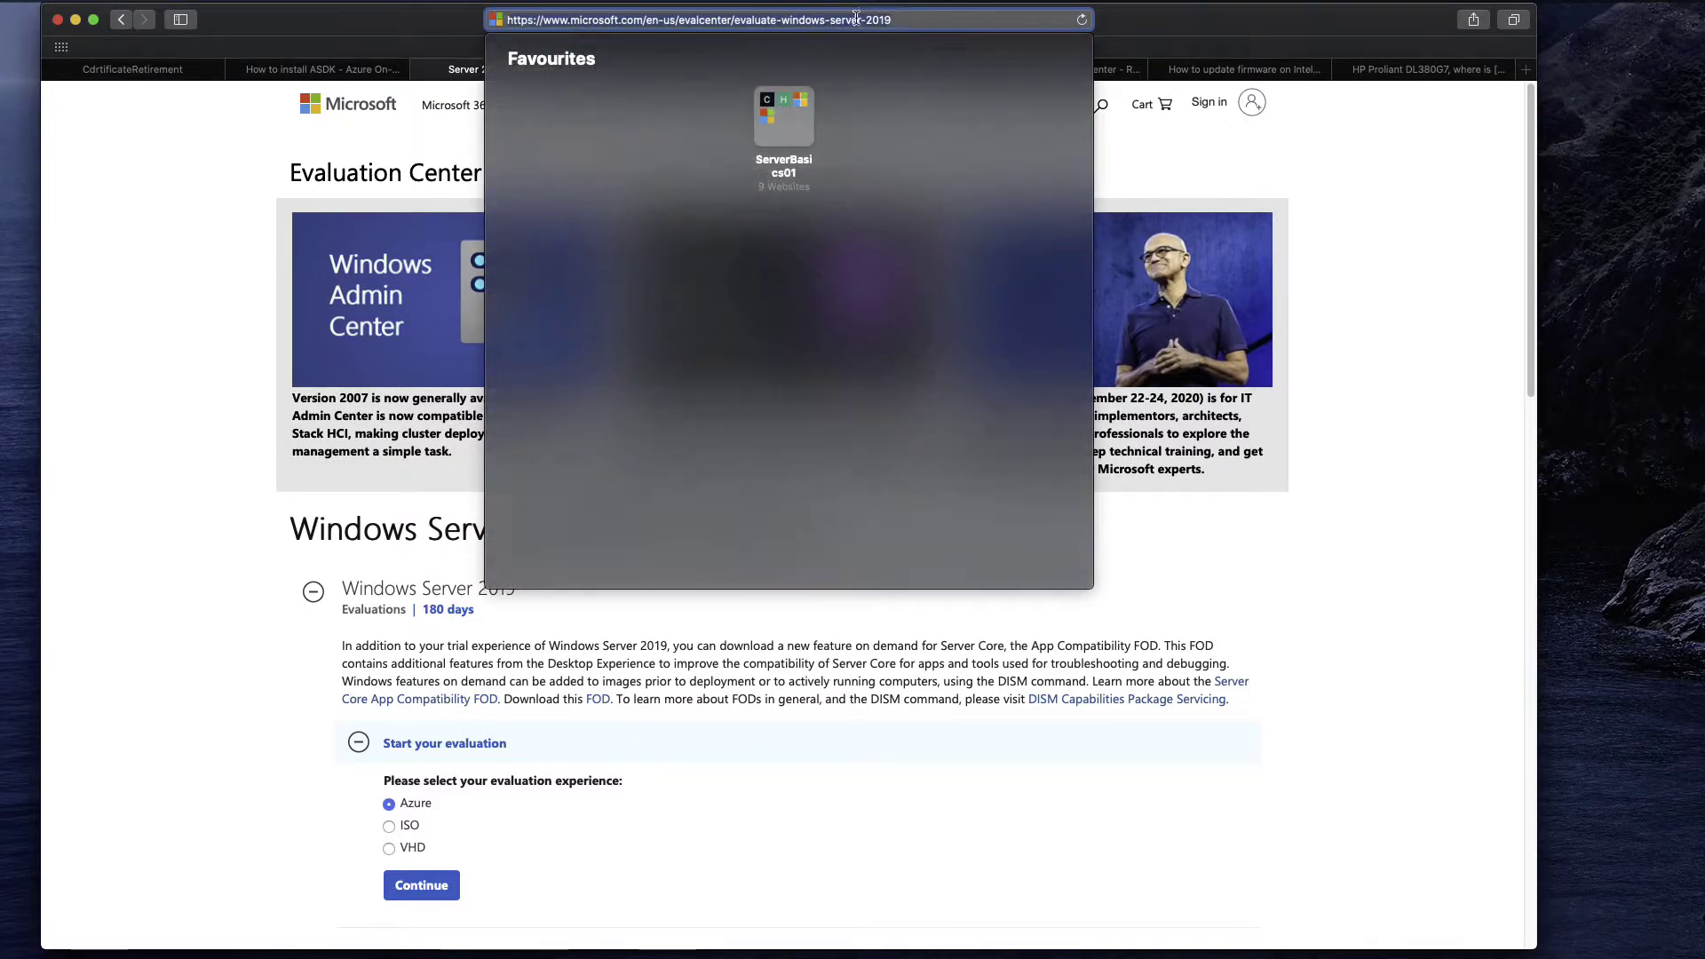
pyautogui.press('Escape')
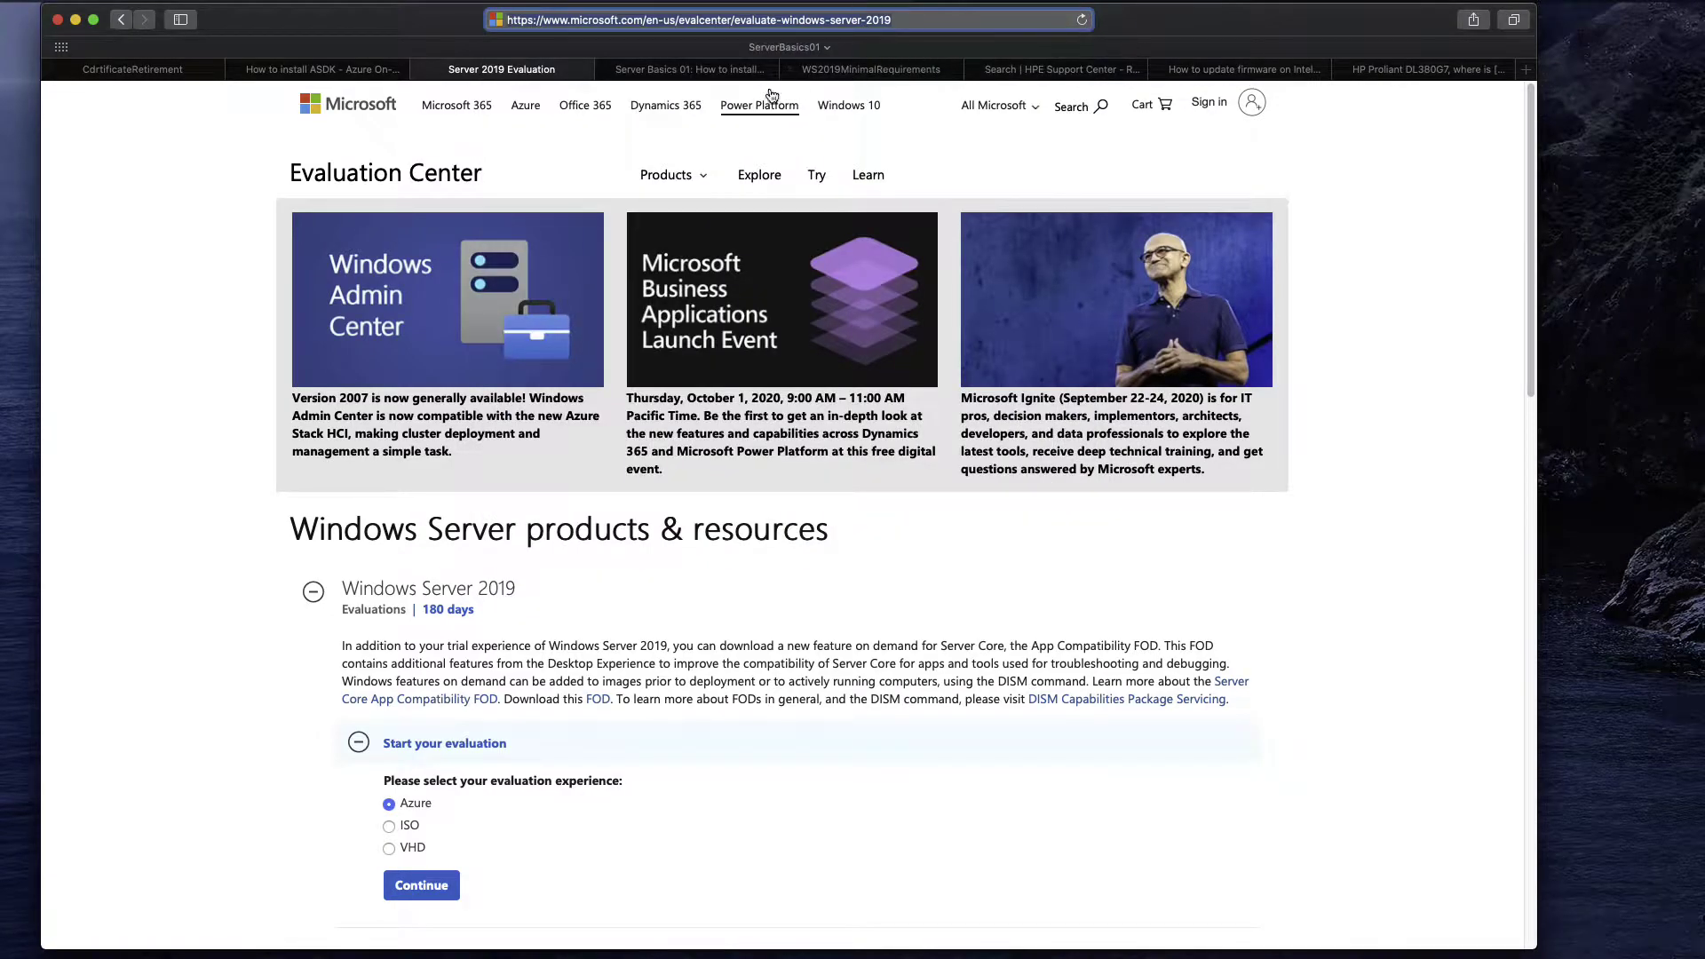
pyautogui.click(709, 75)
pyautogui.scroll(-20, 1115, 432)
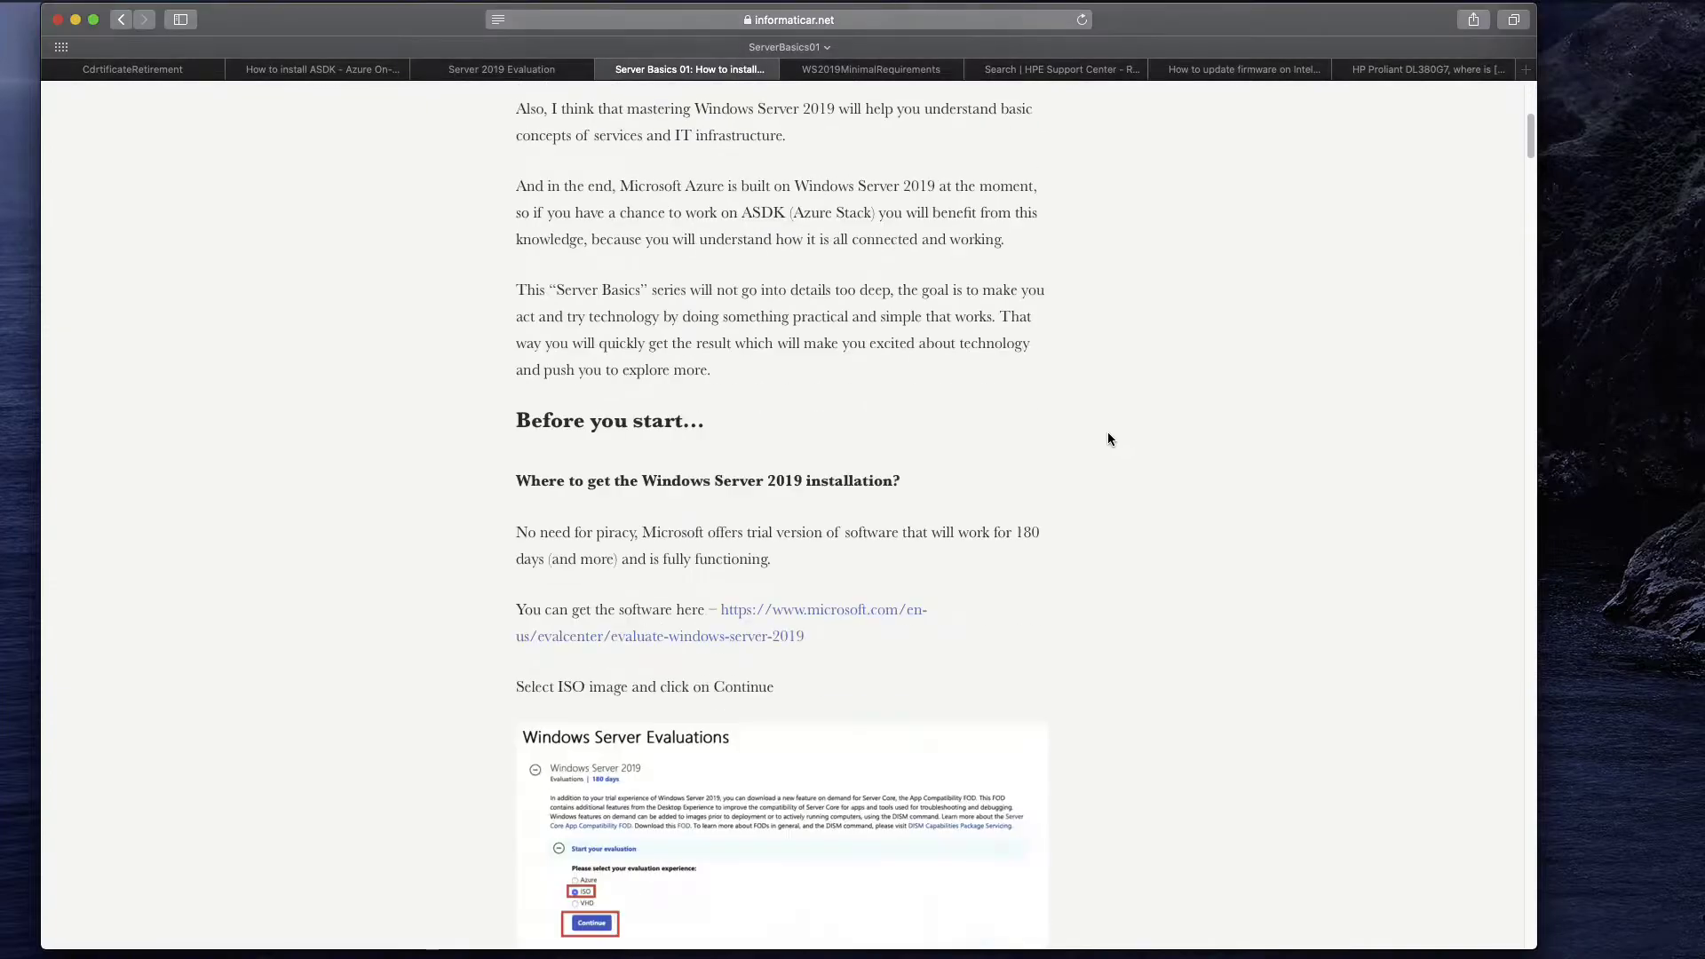
pyautogui.scroll(-20, 1099, 448)
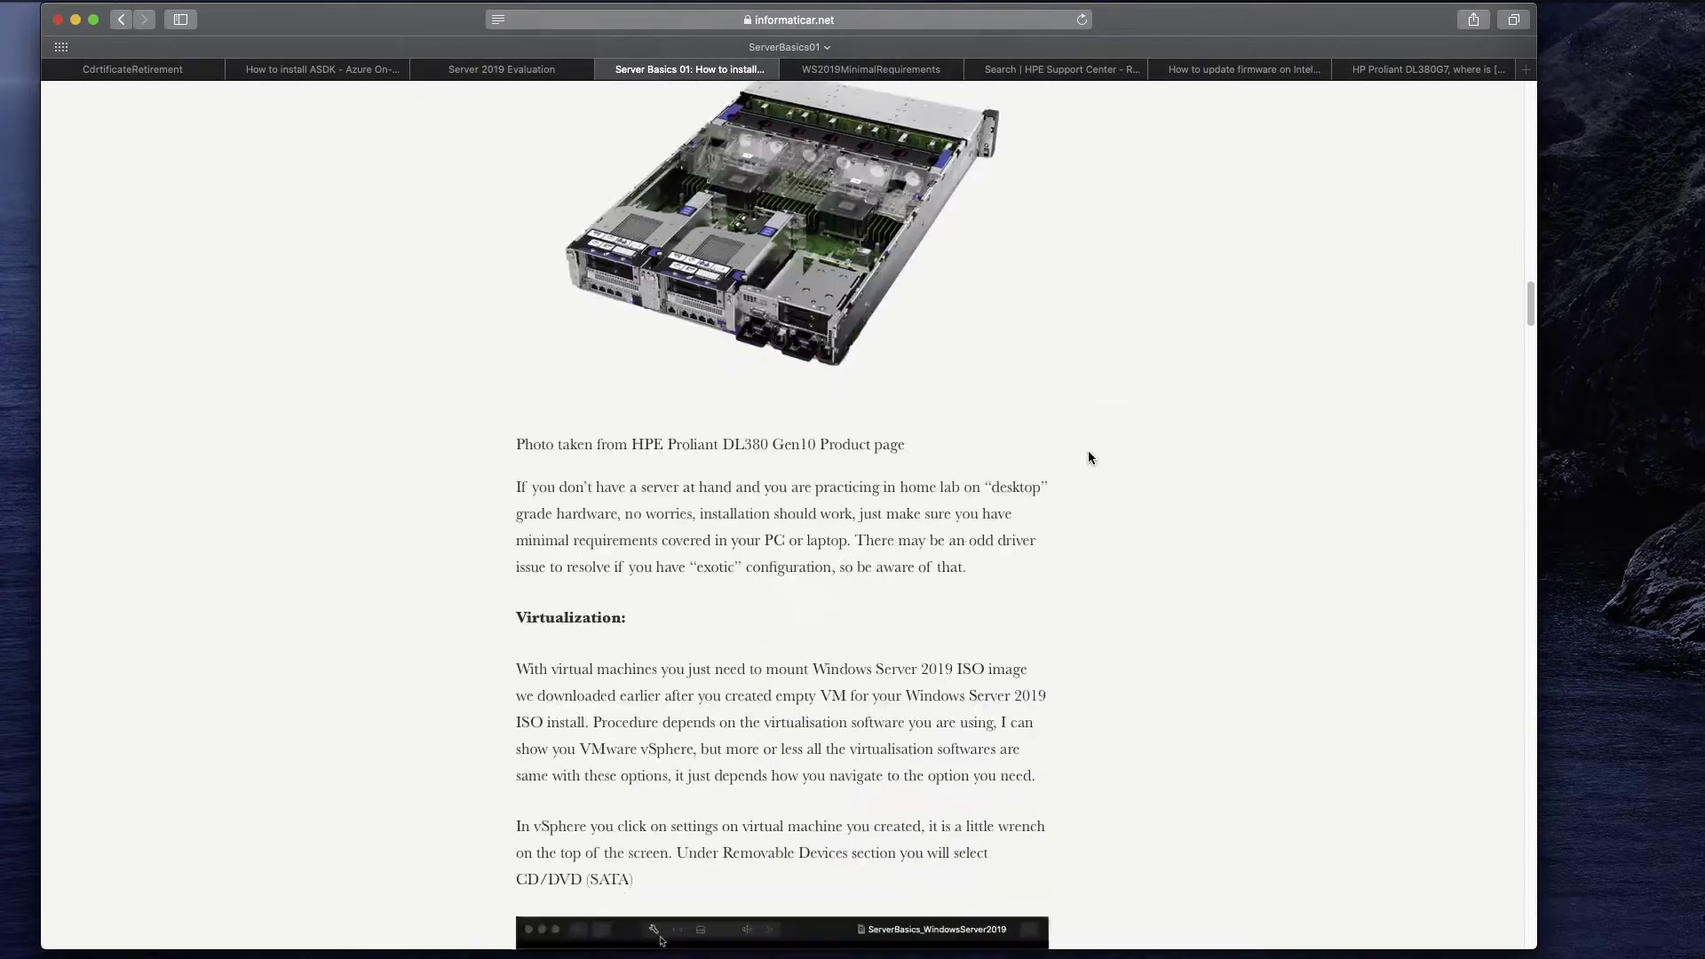
pyautogui.scroll(-10, 1090, 453)
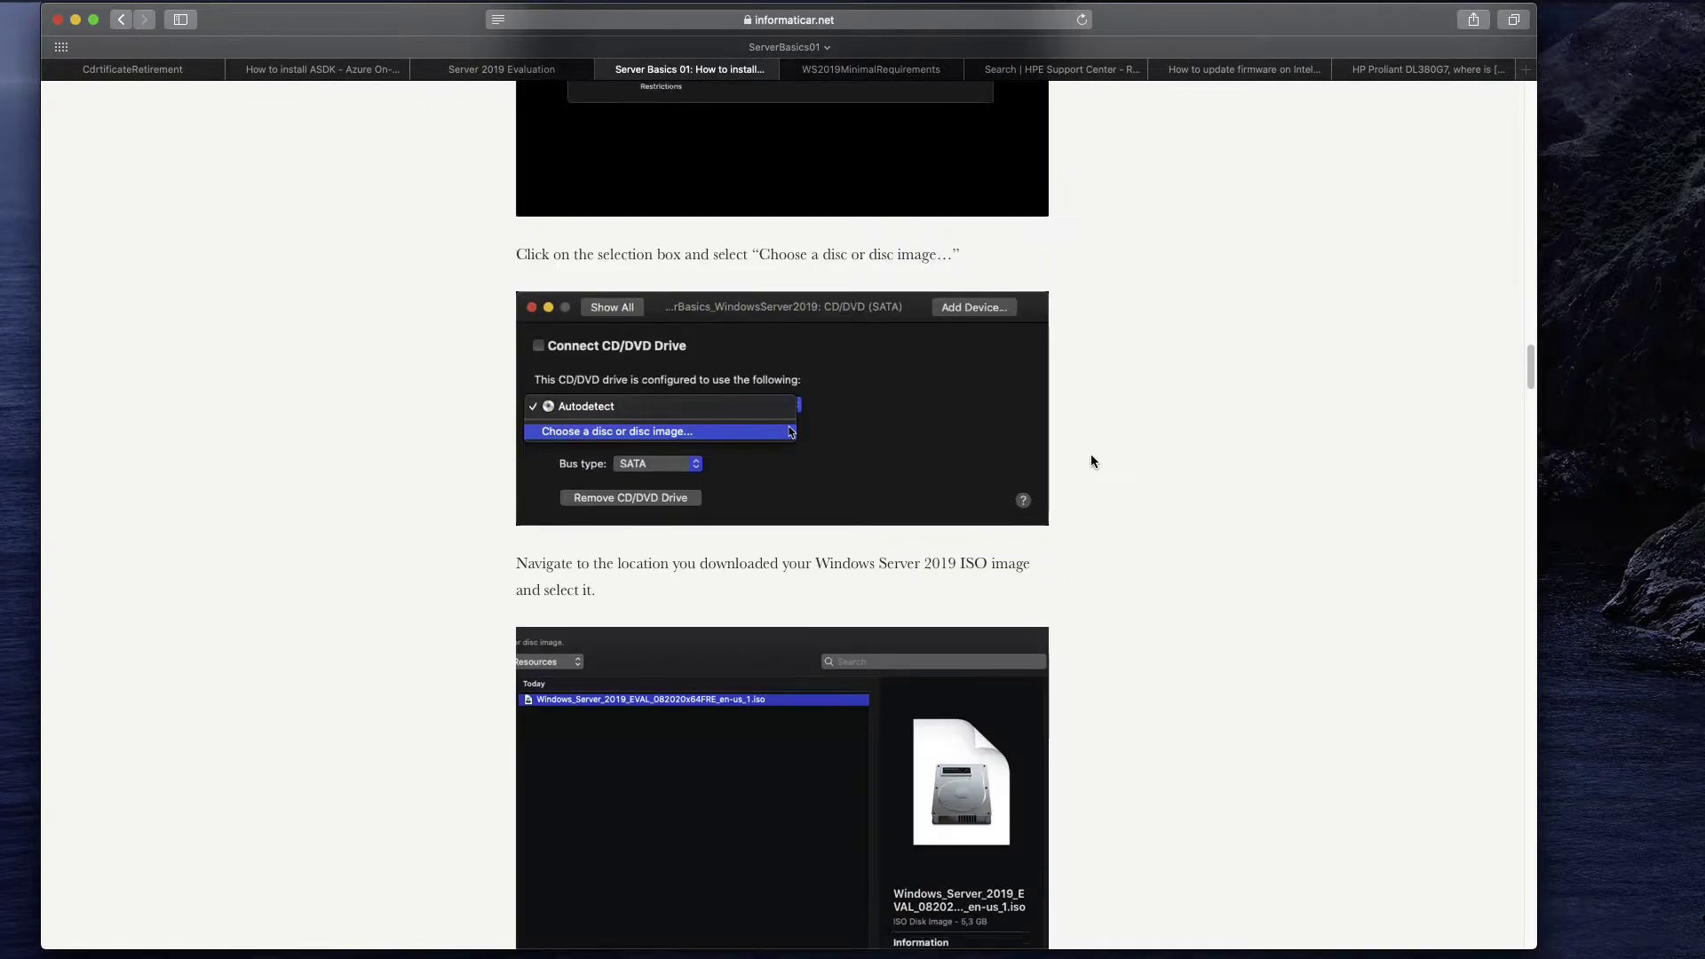
pyautogui.scroll(9, 1090, 453)
pyautogui.scroll(20, 1091, 456)
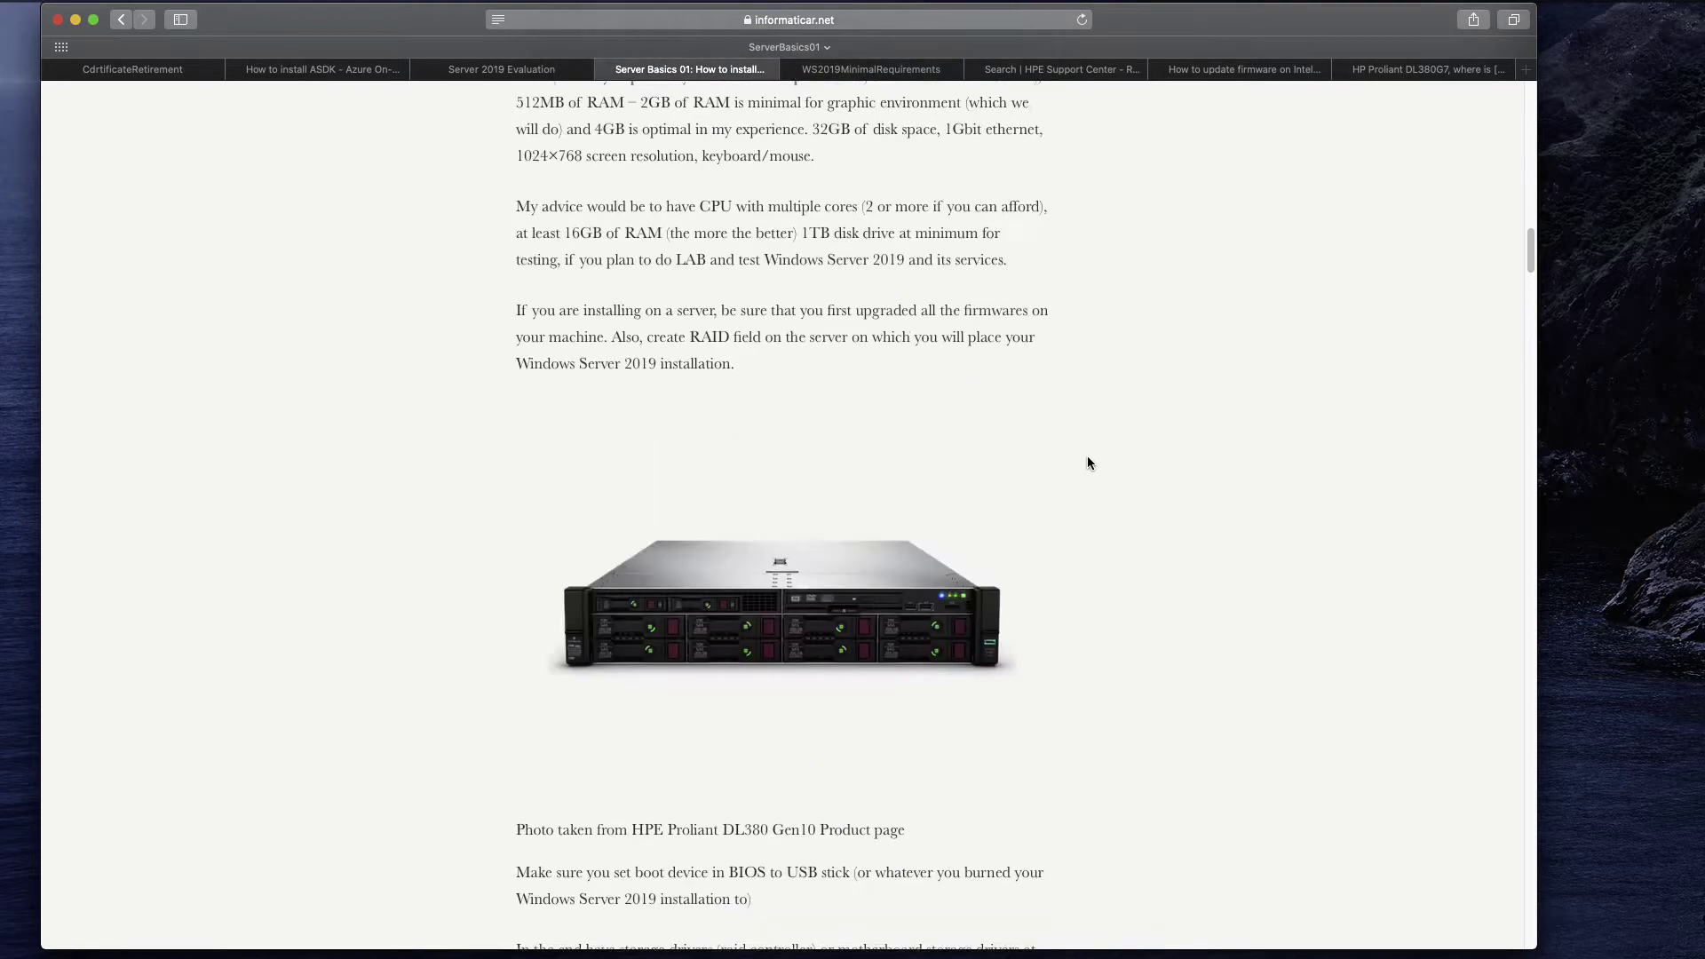
pyautogui.scroll(15, 1085, 460)
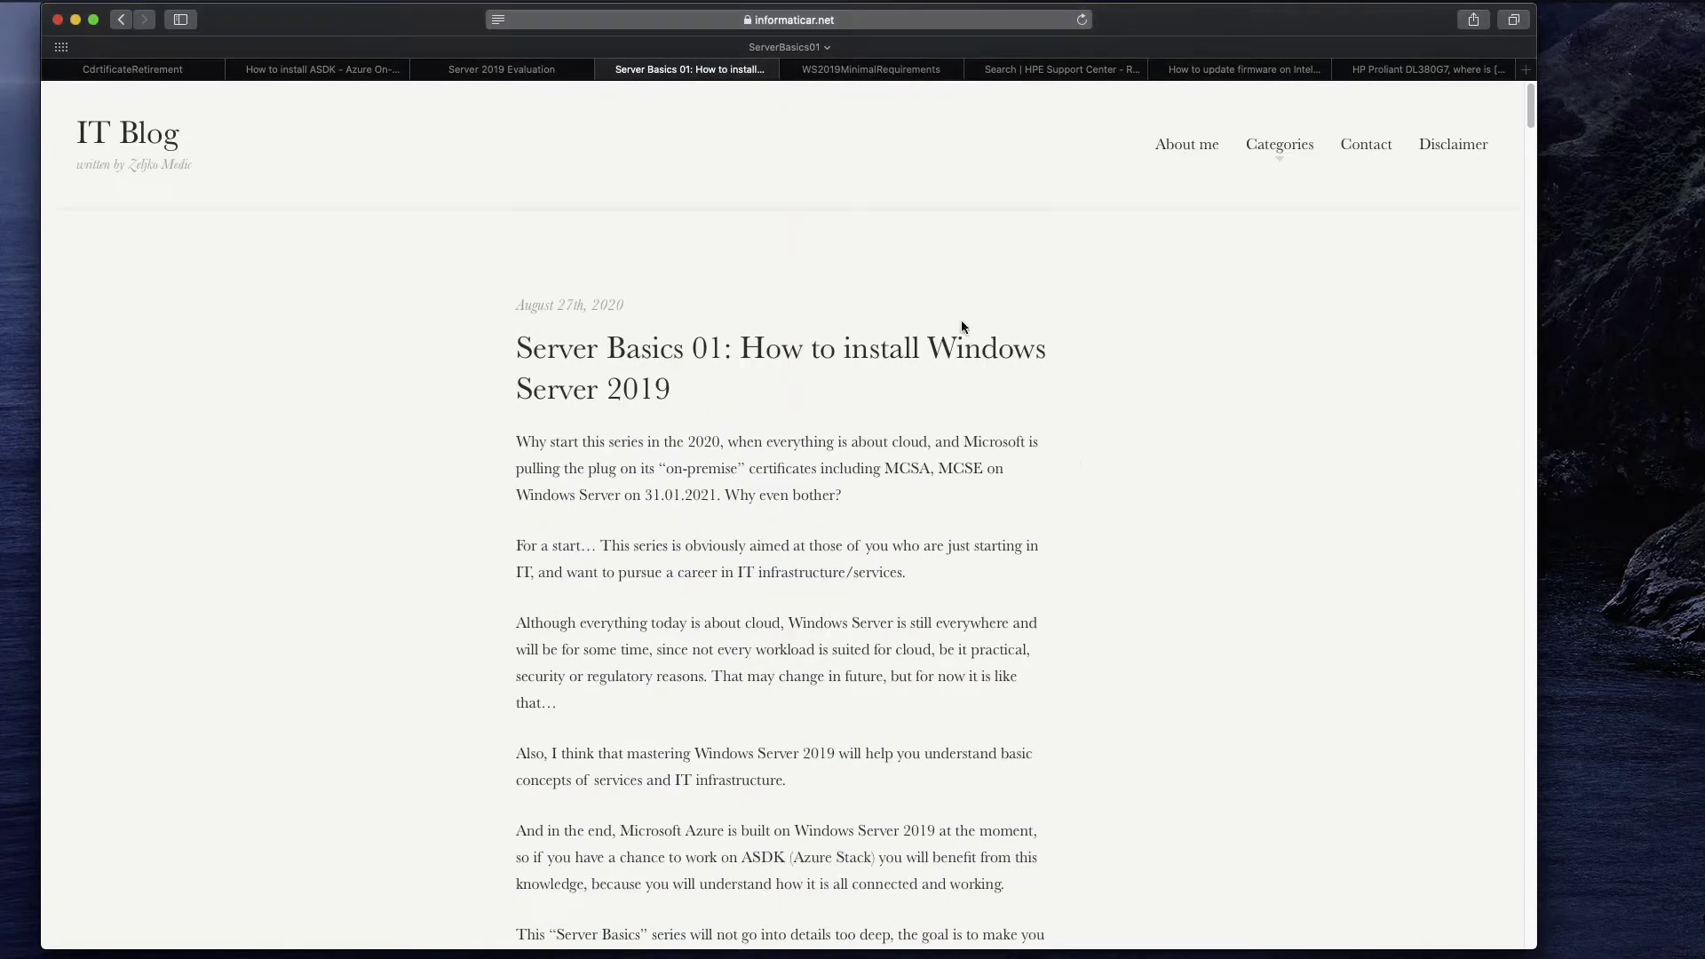
# Return to the Server 2019 Evaluation page and scroll down to the Start your evaluation ISO option.
pyautogui.click(524, 74)
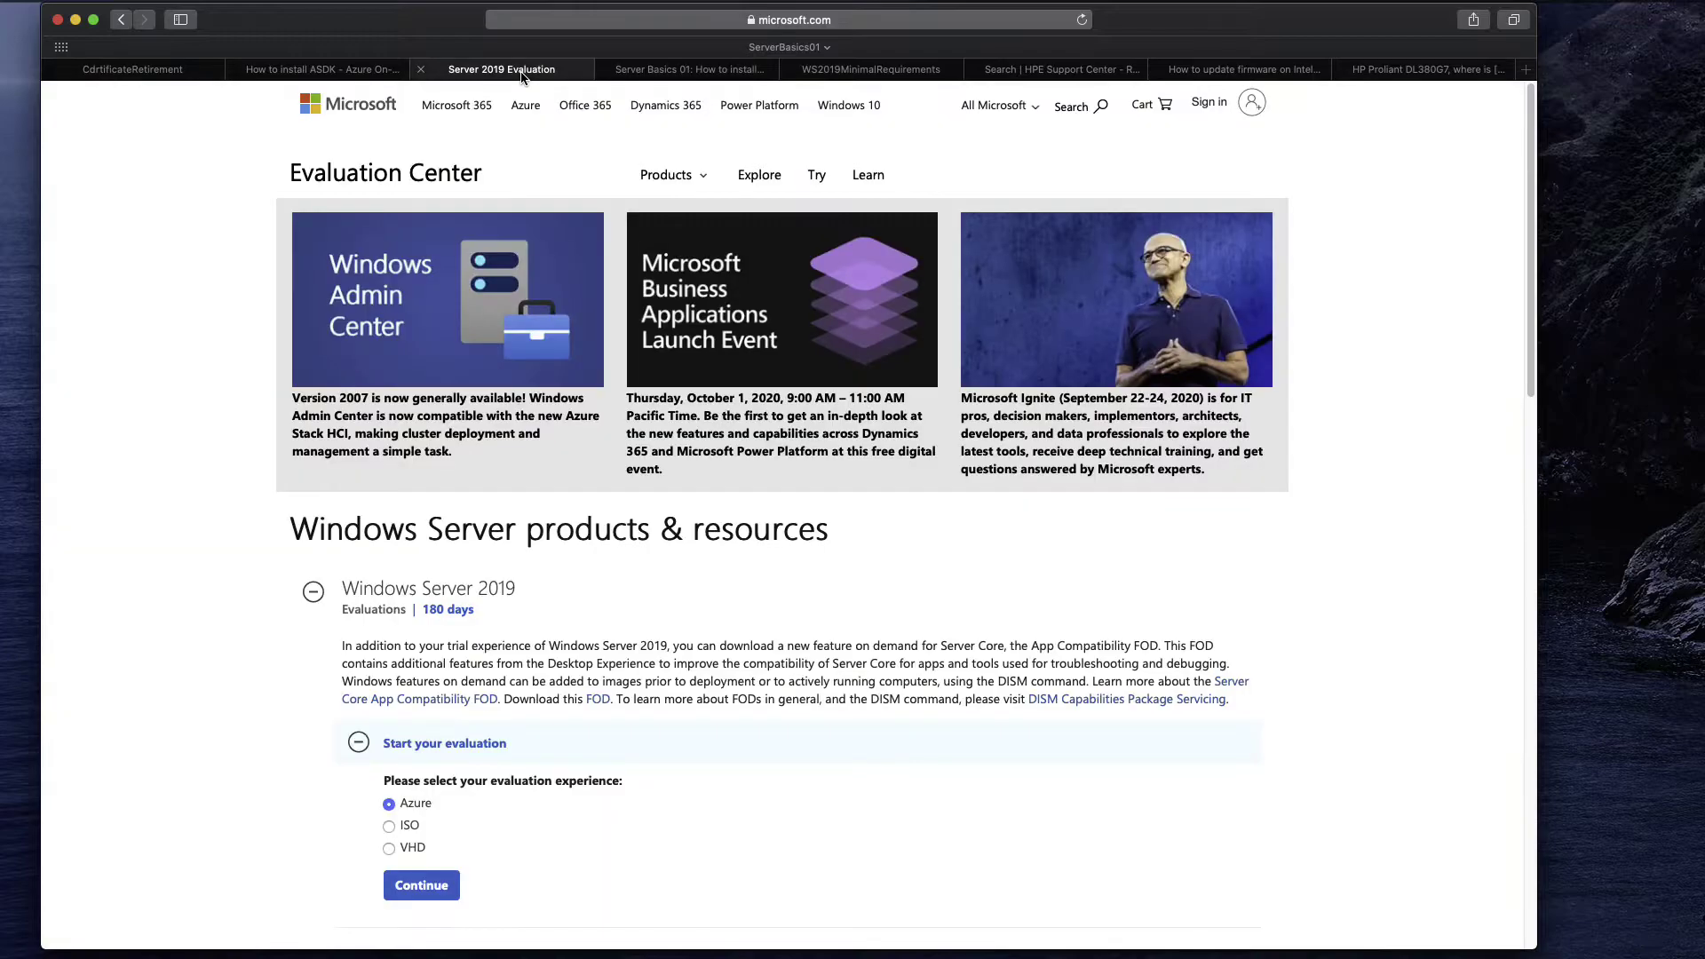
pyautogui.scroll(-1, 897, 375)
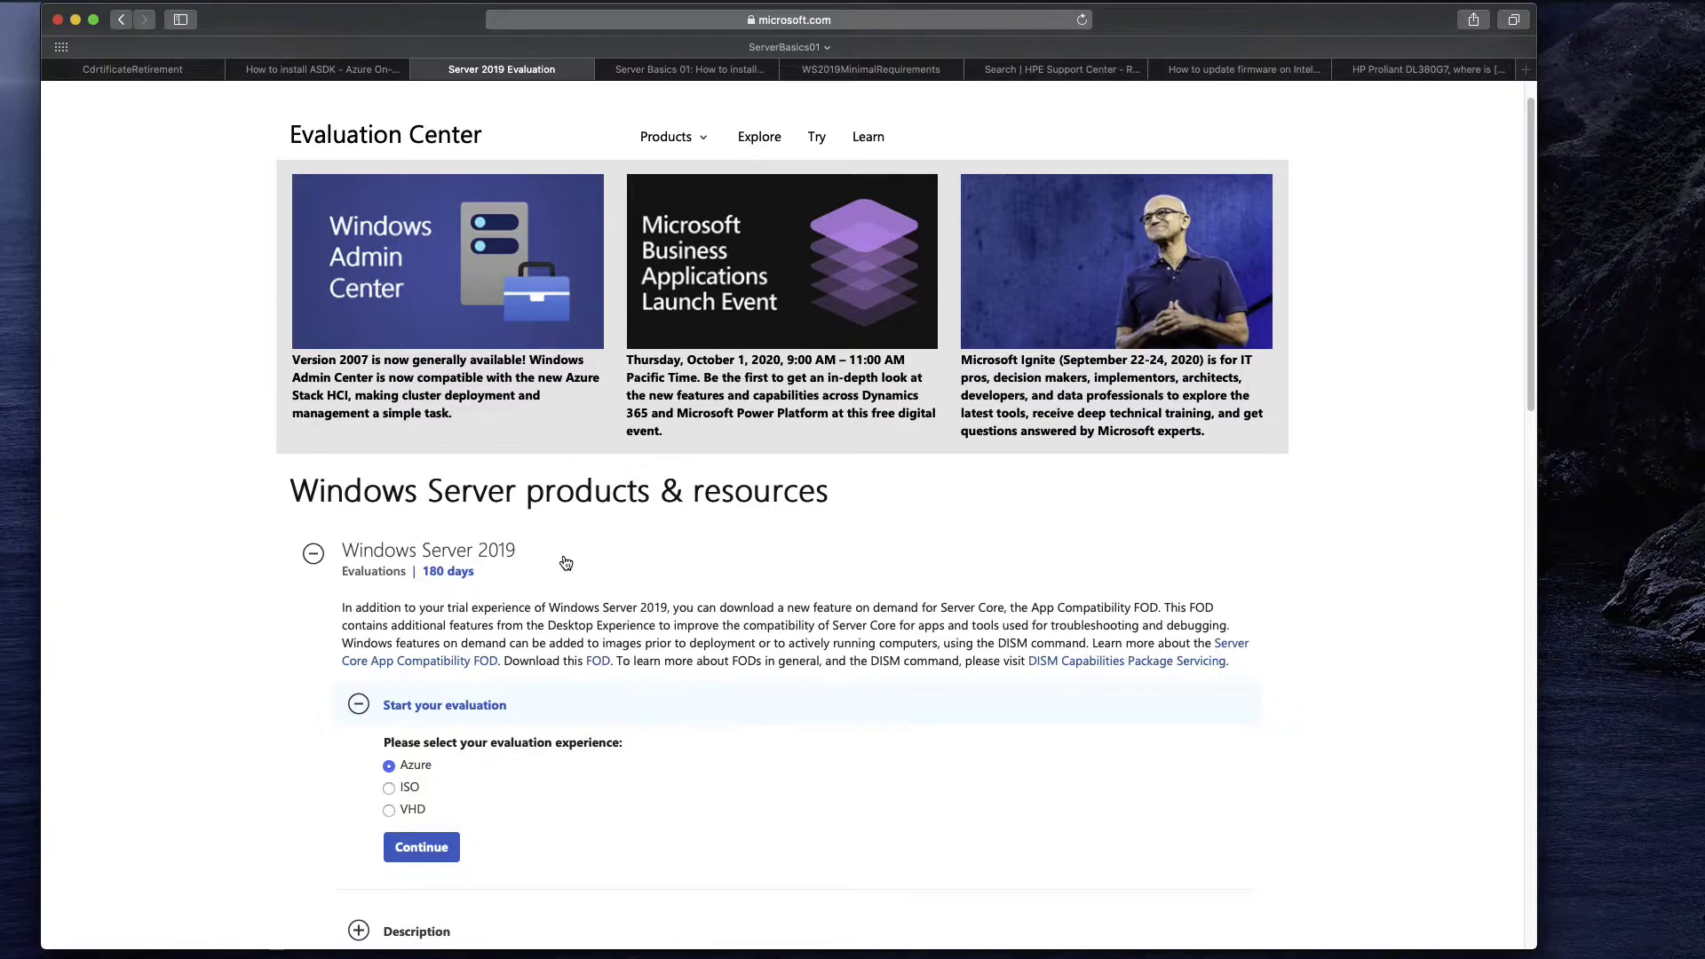
pyautogui.scroll(-3, 570, 558)
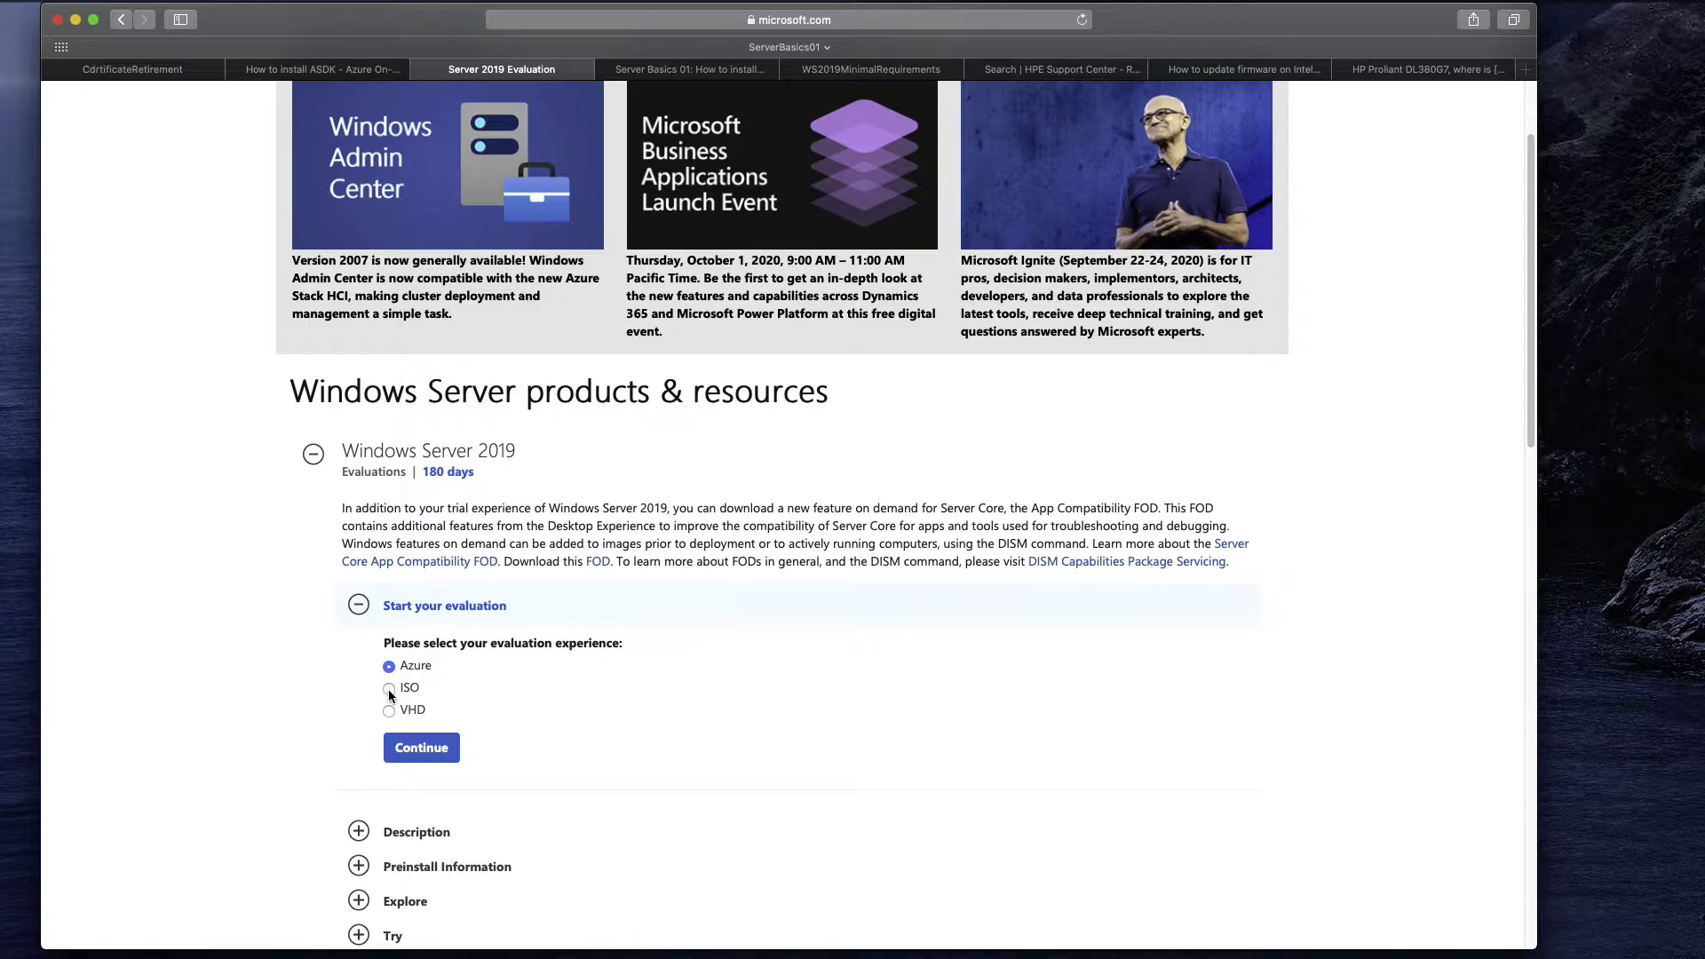
pyautogui.scroll(-3, 711, 655)
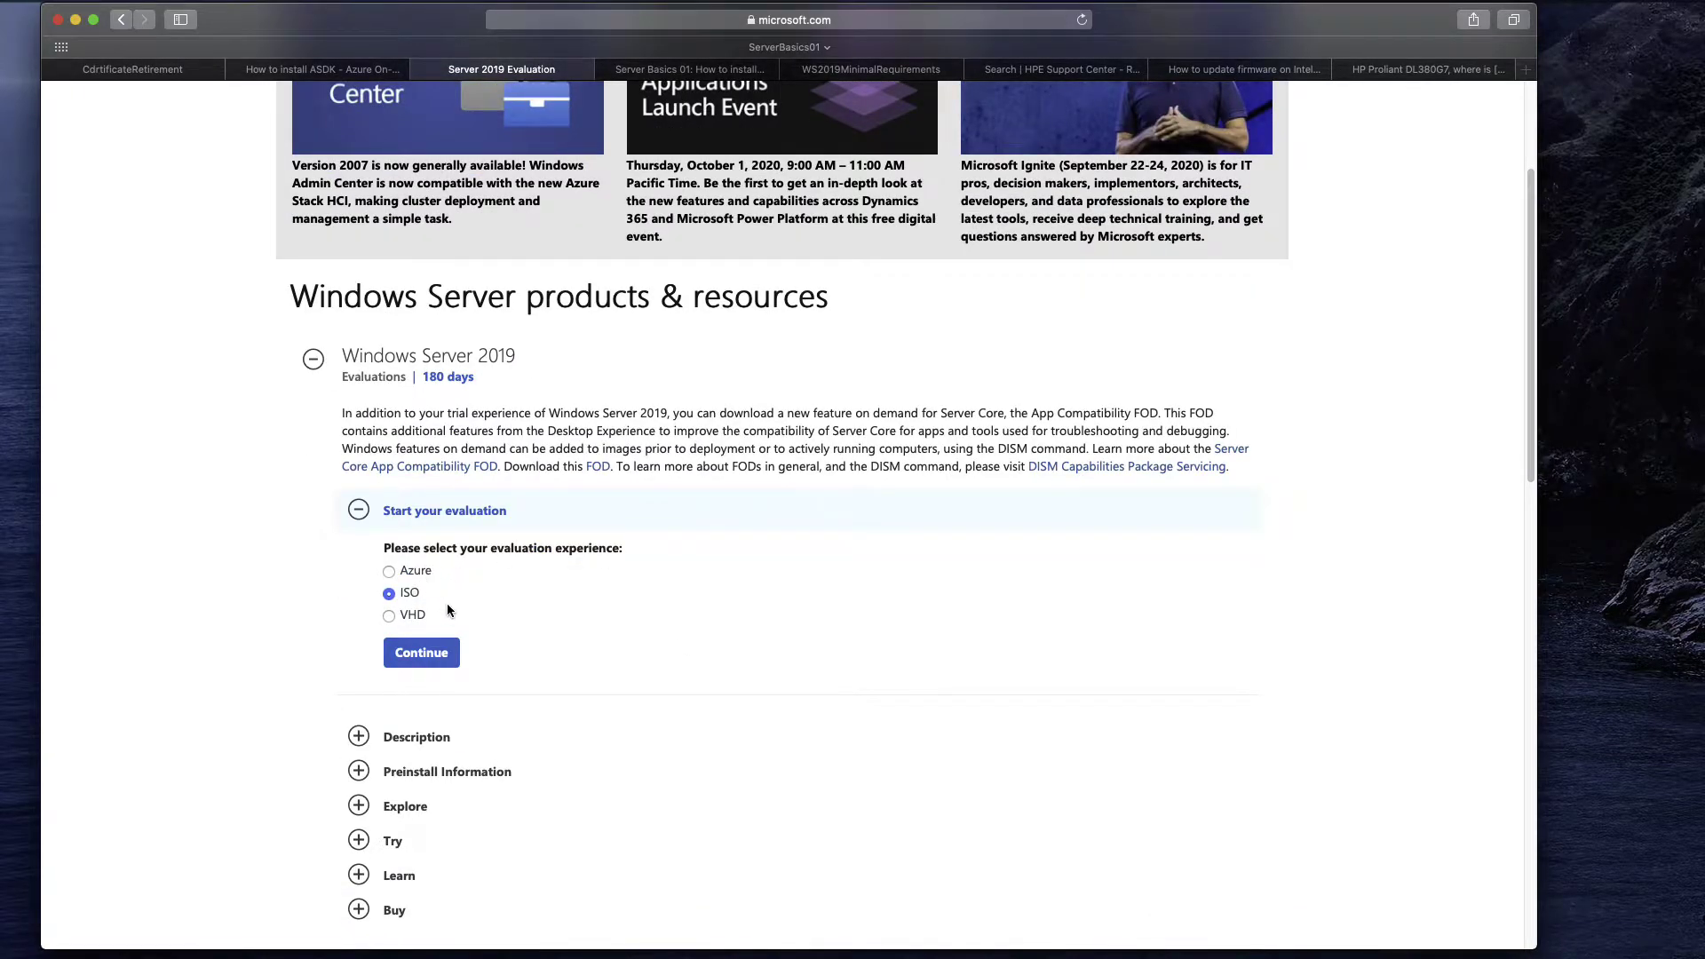
# Continue with the ISO choice, enter the first name, and fill in 'IT Blog'.
pyautogui.click(433, 663)
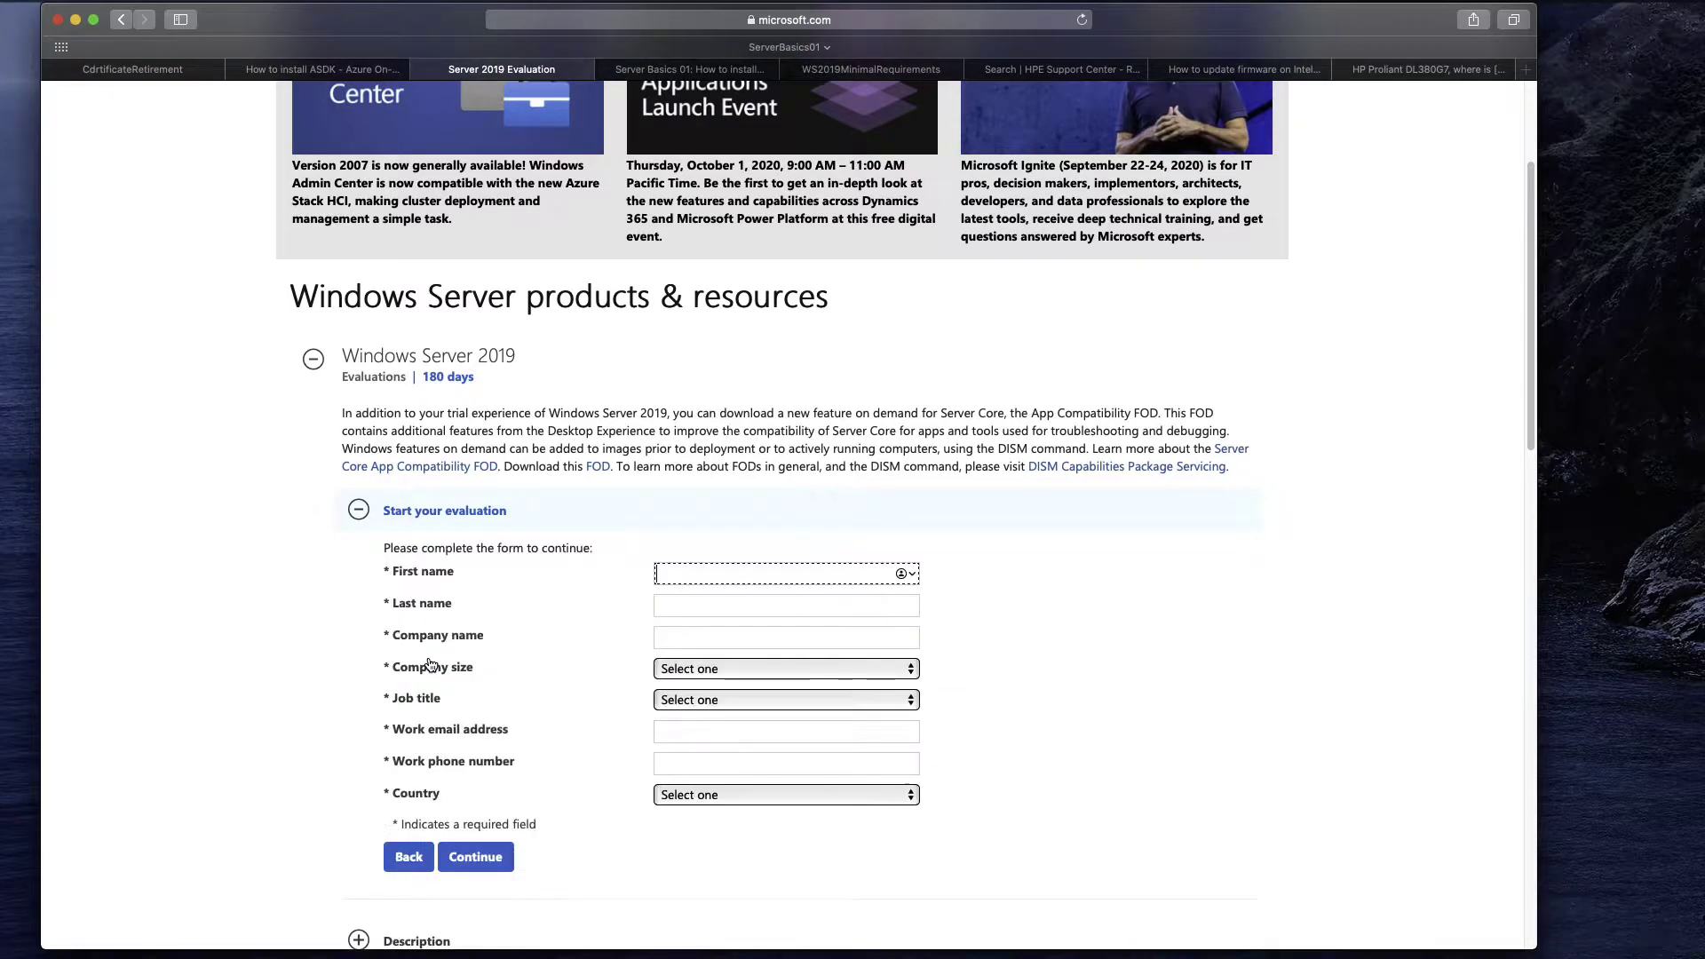
pyautogui.write('Zeljko')
pyautogui.press('Tab')
pyautogui.press('Tab')
pyautogui.write('IT Blog')
# Set company size 1 and job title Other IT Professional, then enter the work email and phone number.
pyautogui.click(700, 671)
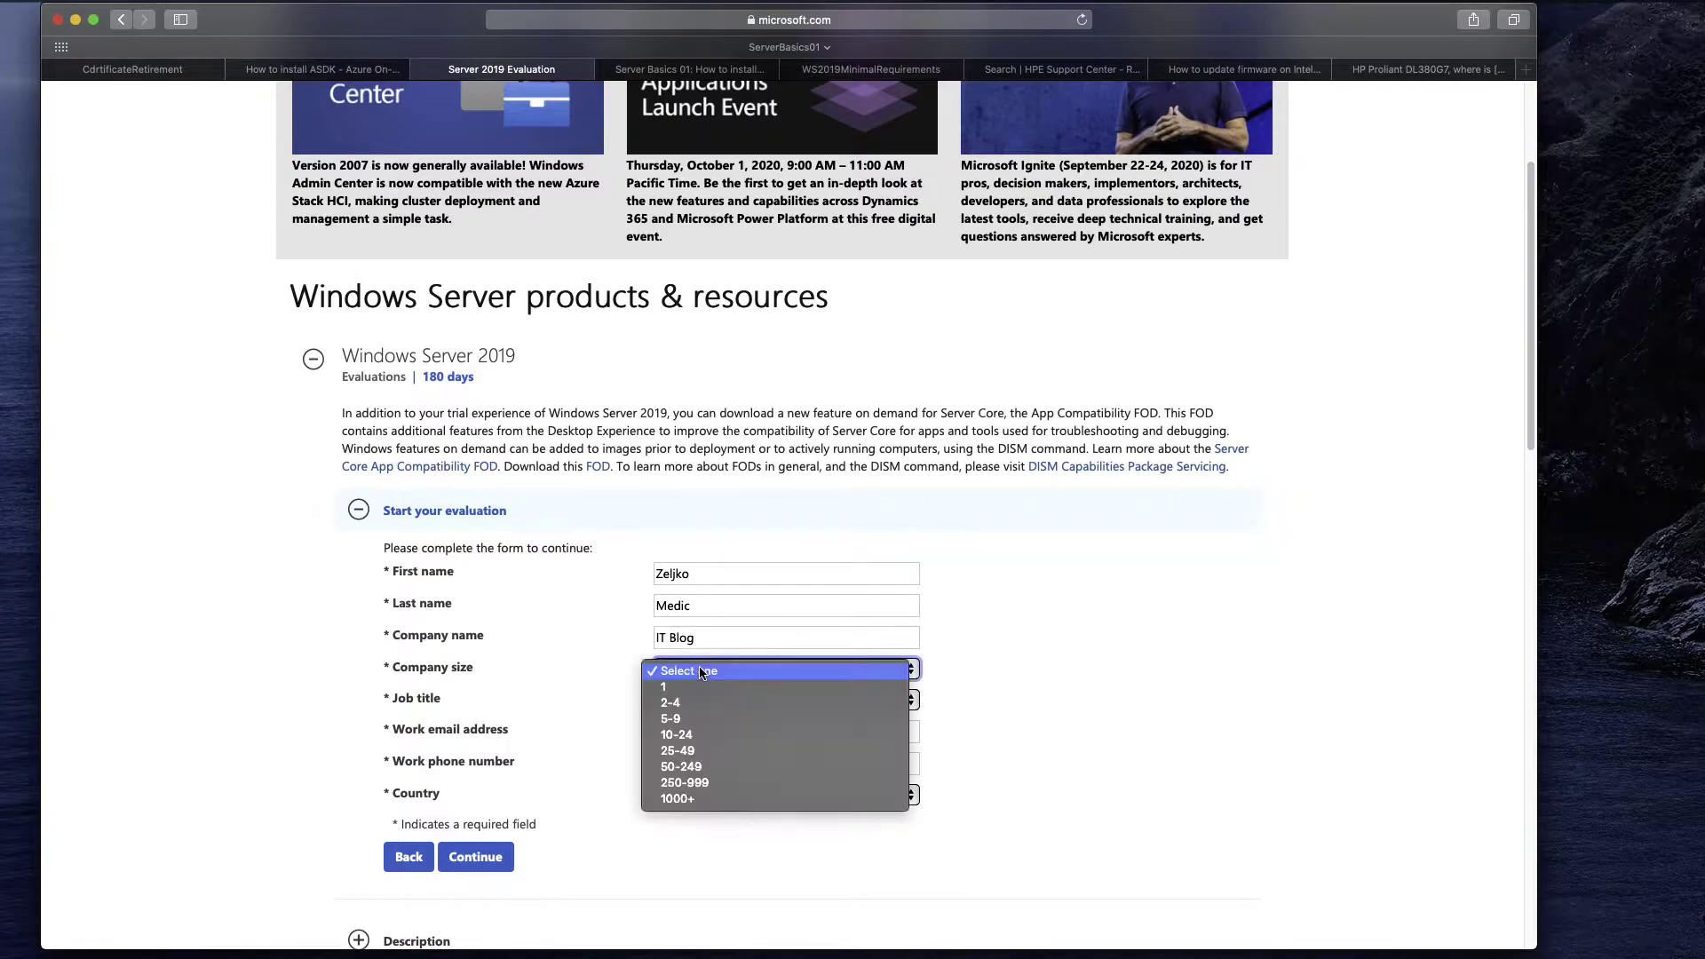
pyautogui.click(675, 686)
pyautogui.click(710, 701)
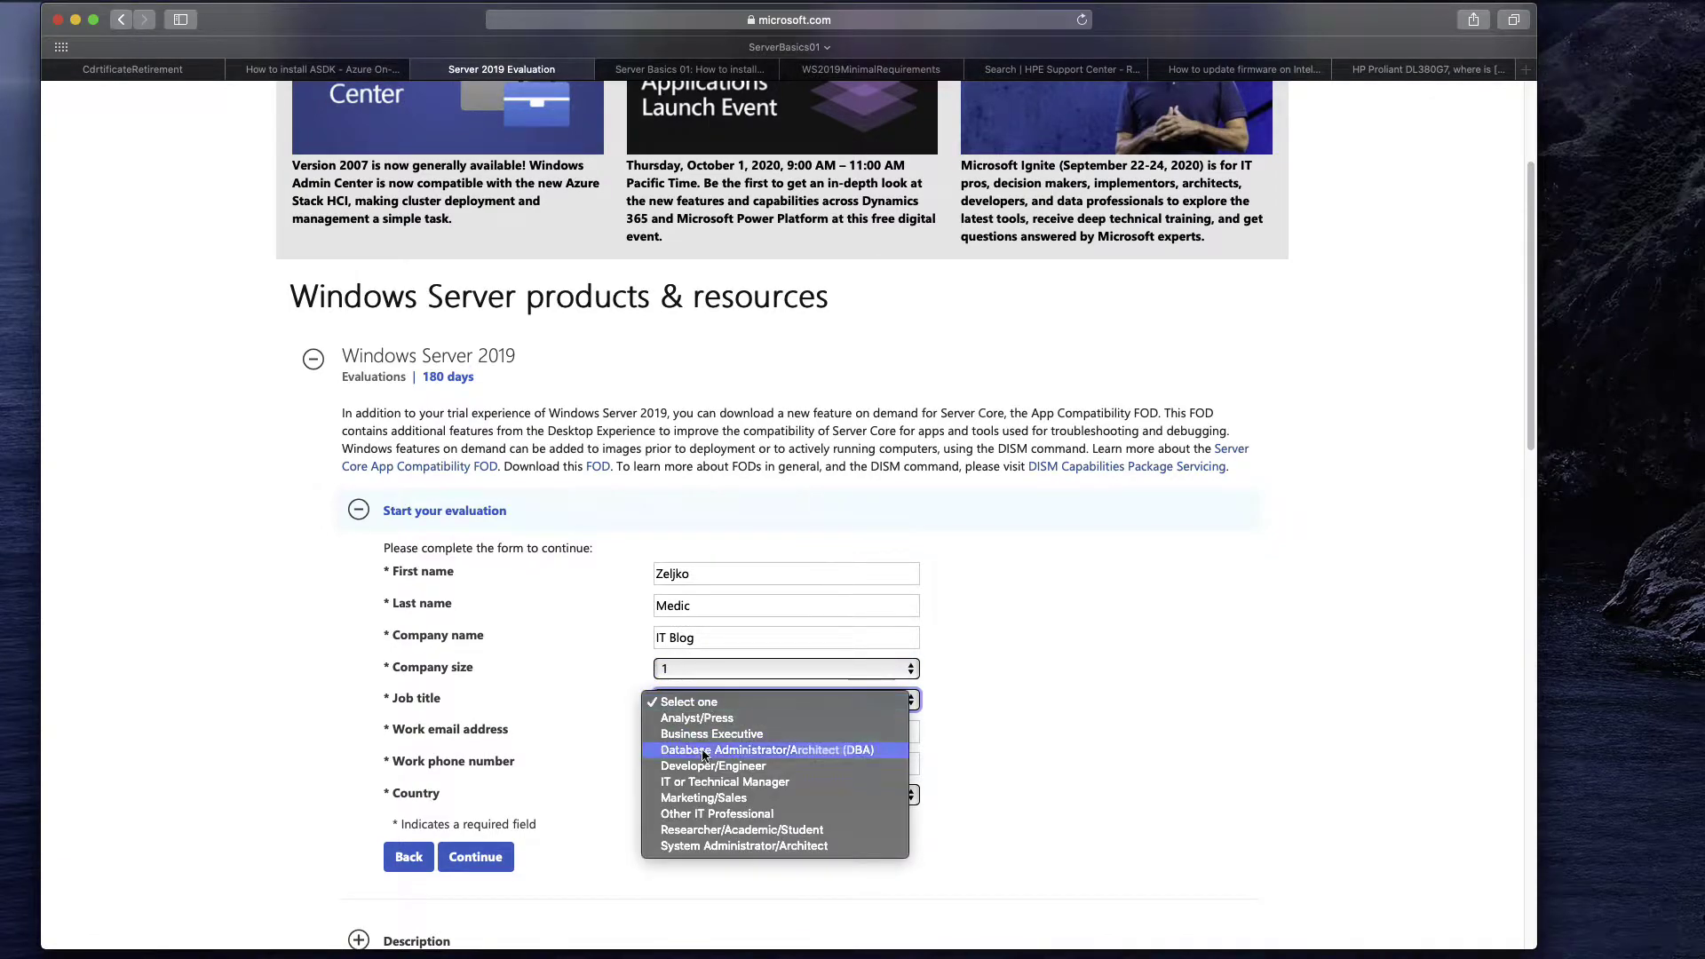
pyautogui.click(719, 815)
pyautogui.click(706, 736)
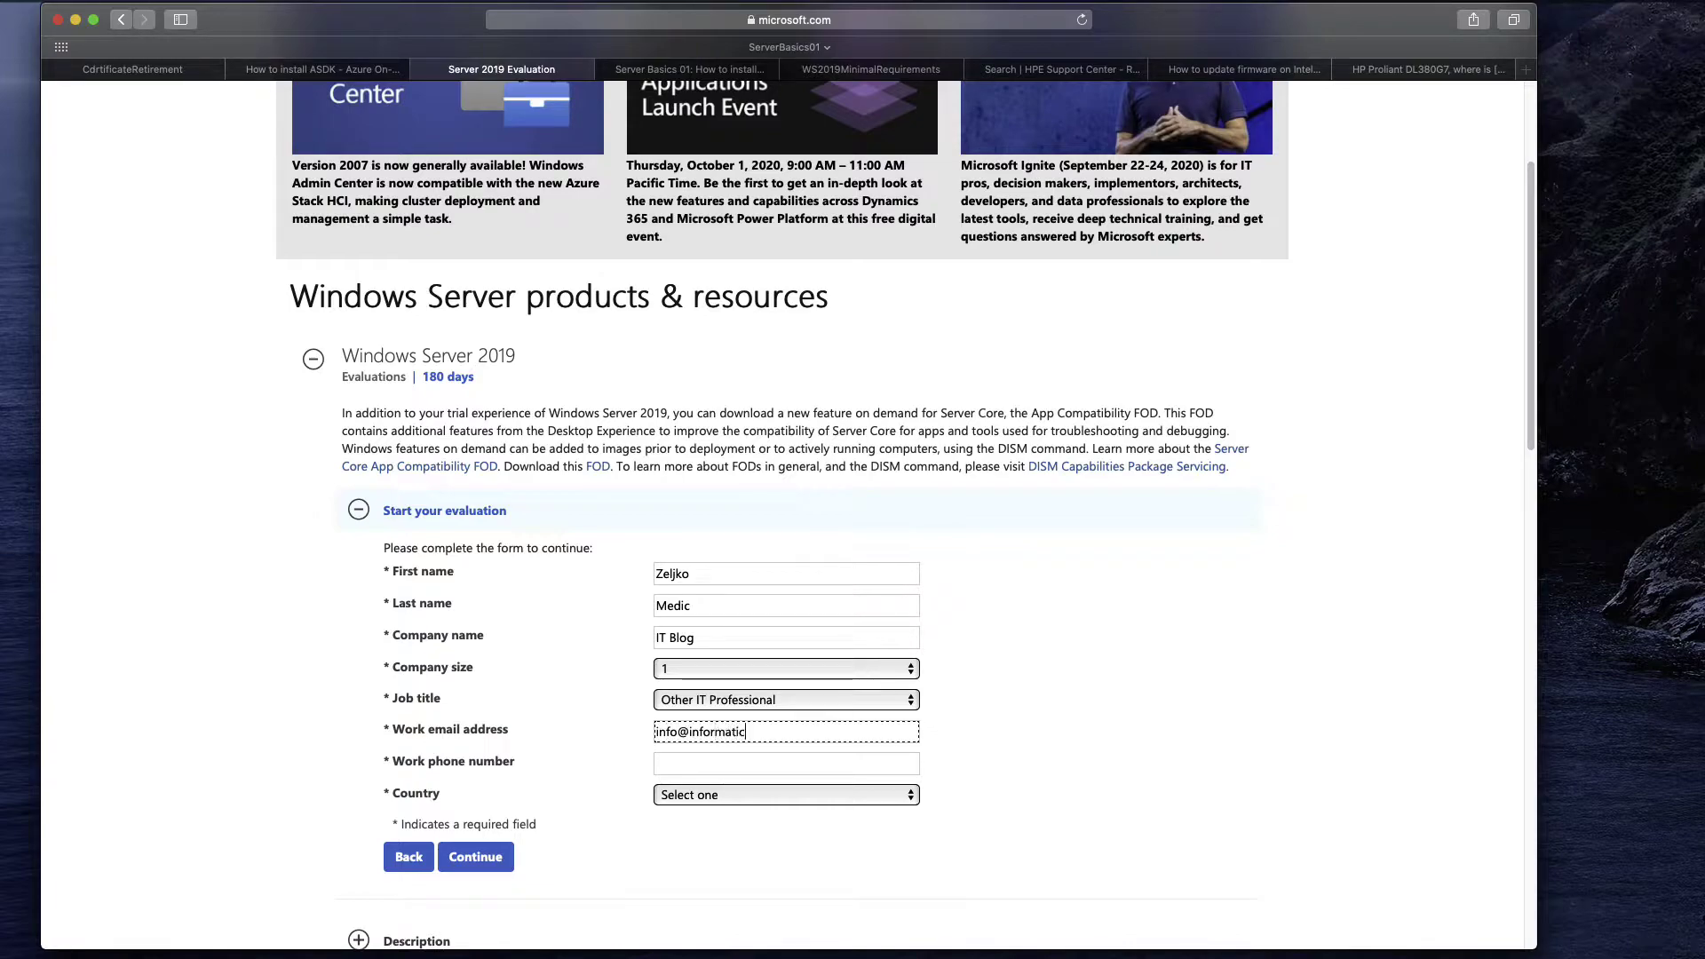
pyautogui.press('Tab')
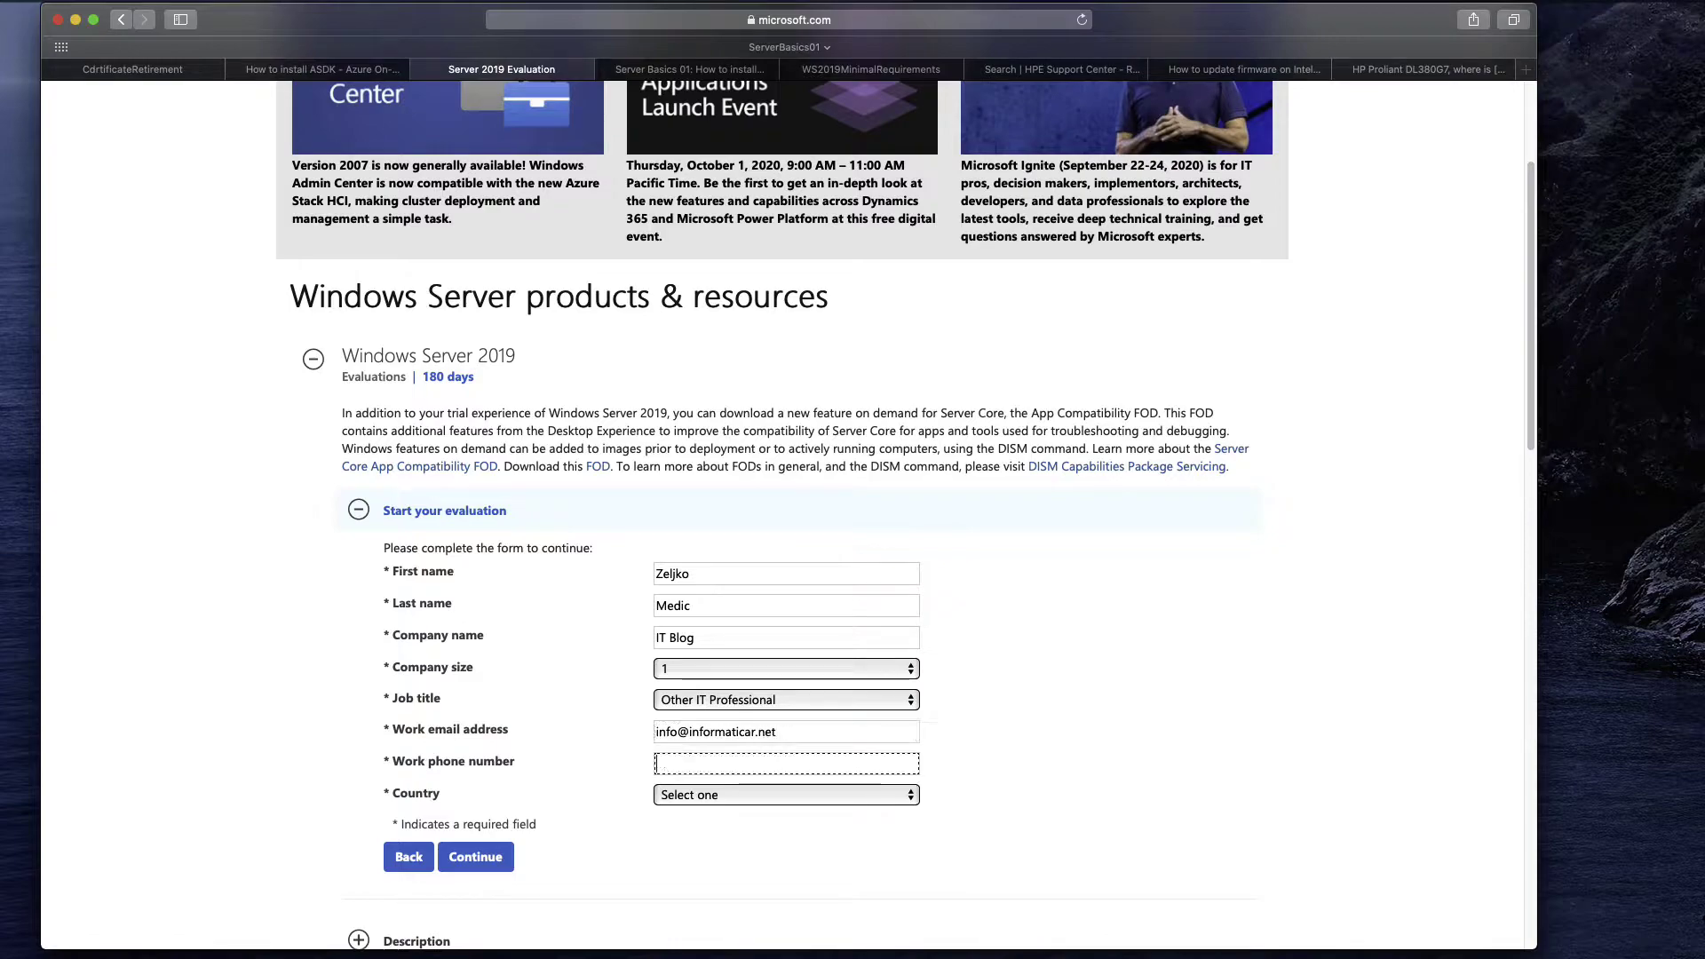
pyautogui.write('01100')
# Set the country to Croatia and decline the Microsoft newsletter.
pyautogui.click(709, 794)
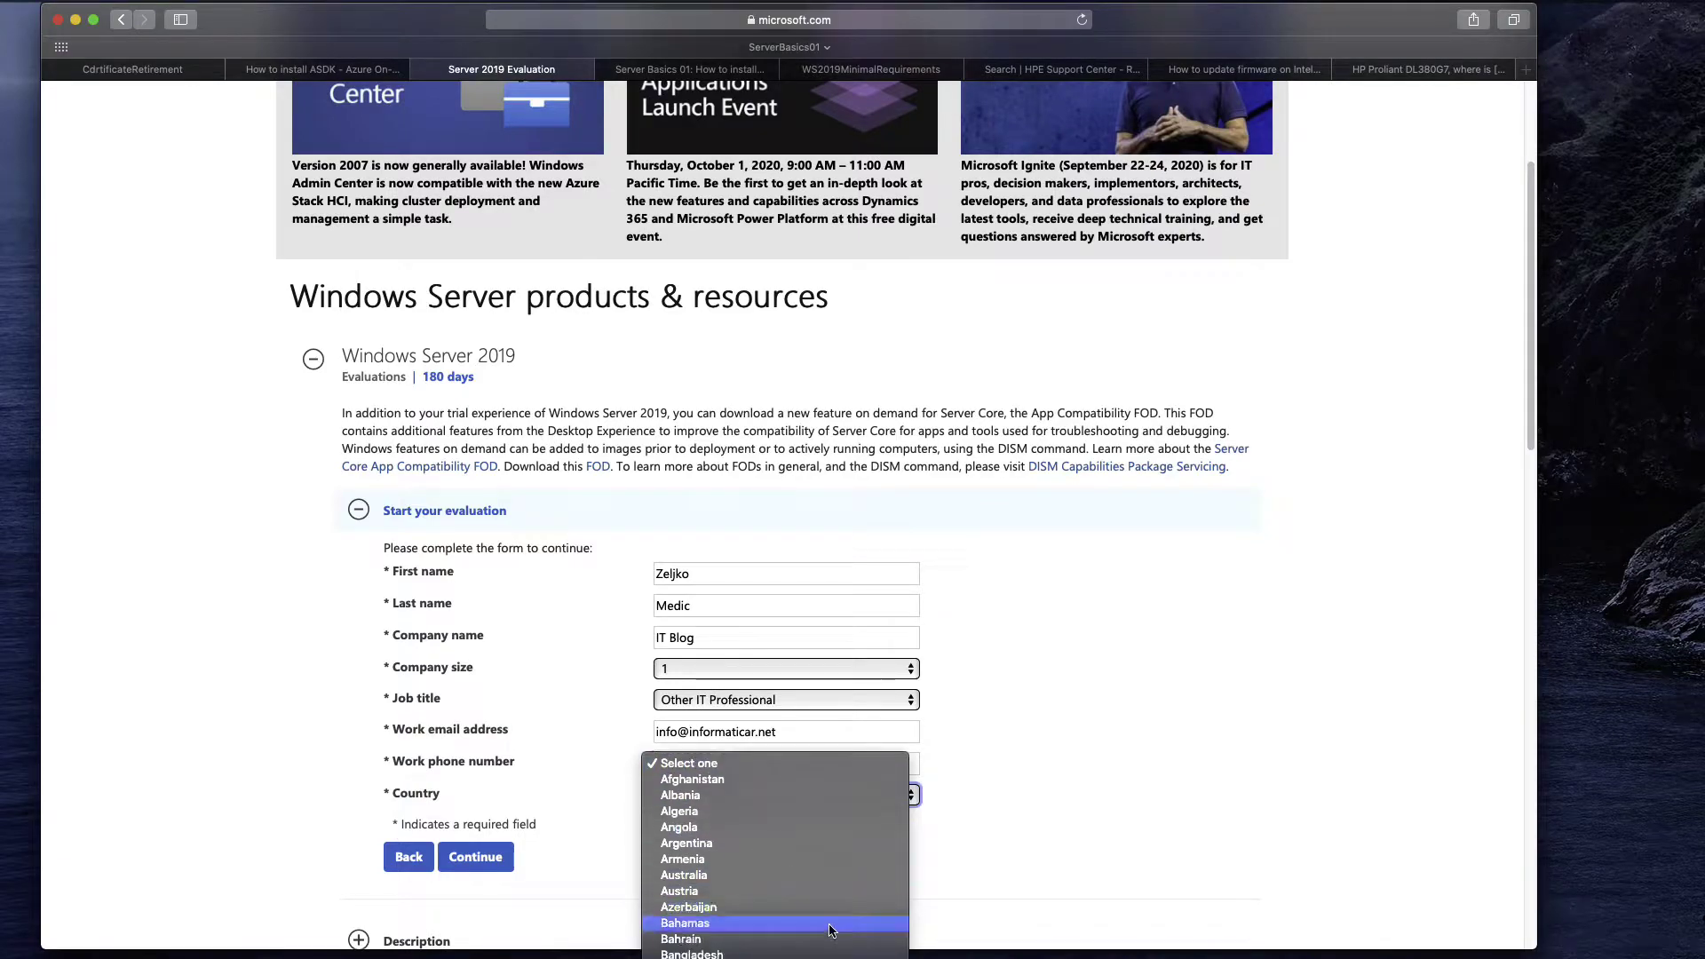
pyautogui.scroll(-5, 833, 930)
pyautogui.click(776, 958)
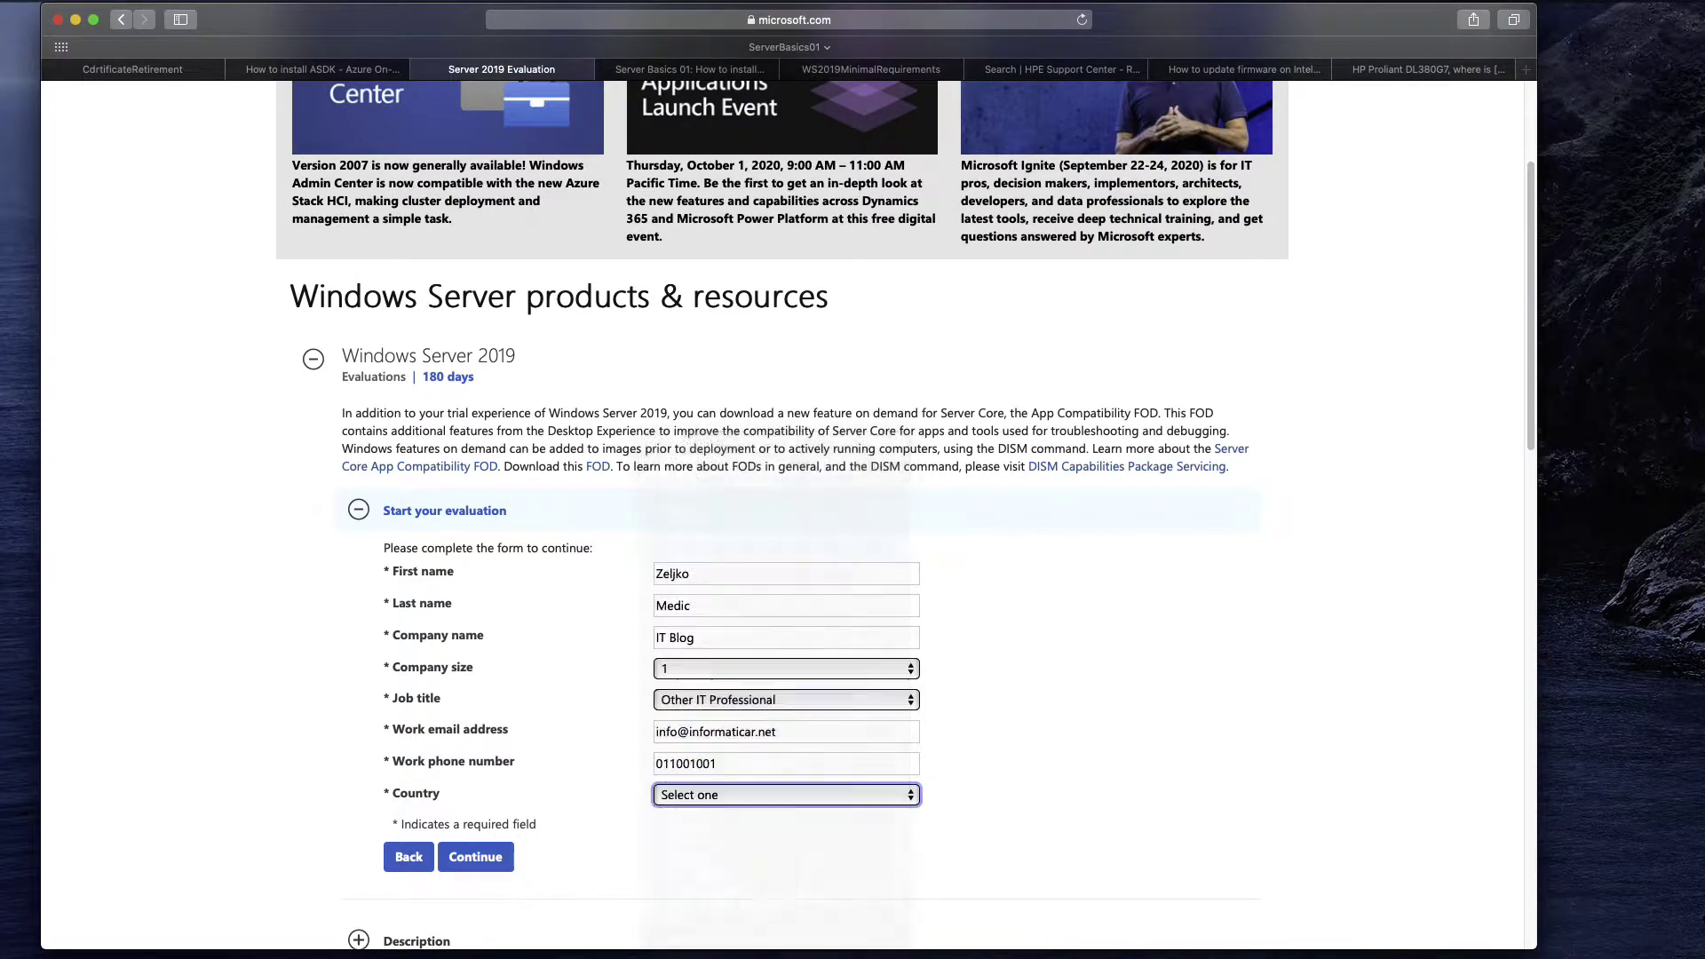
pyautogui.scroll(-1, 1094, 680)
pyautogui.click(391, 882)
# Submit the completed evaluation registration form.
pyautogui.scroll(-3, 1190, 652)
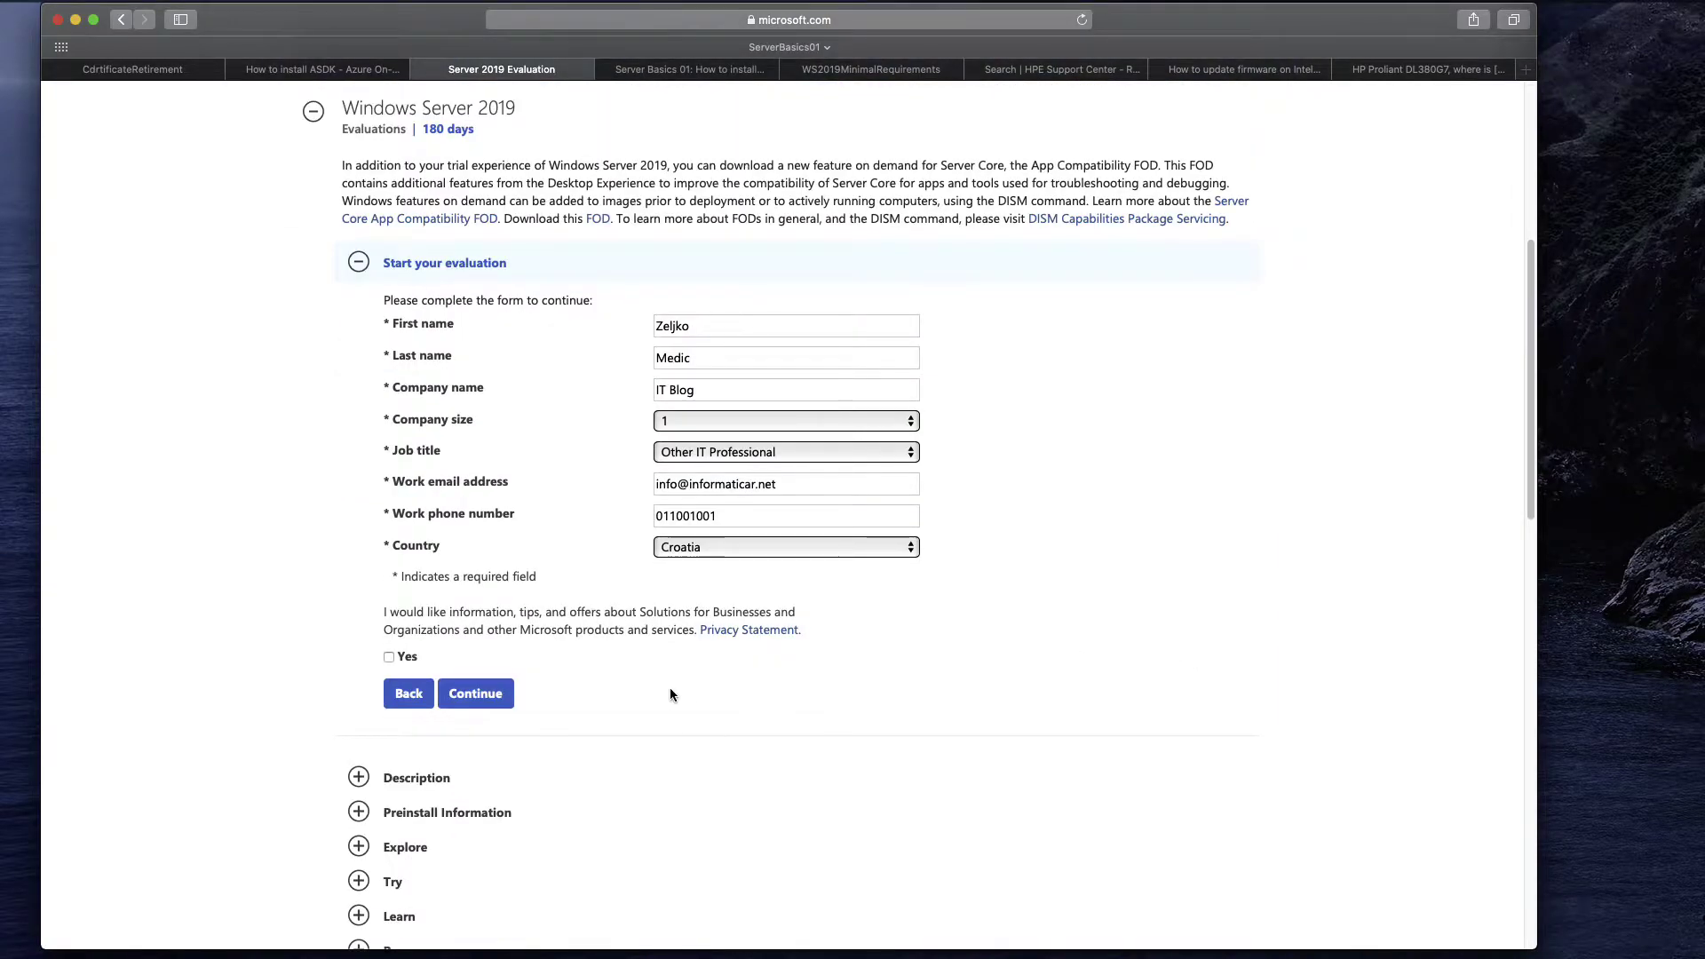
pyautogui.click(488, 702)
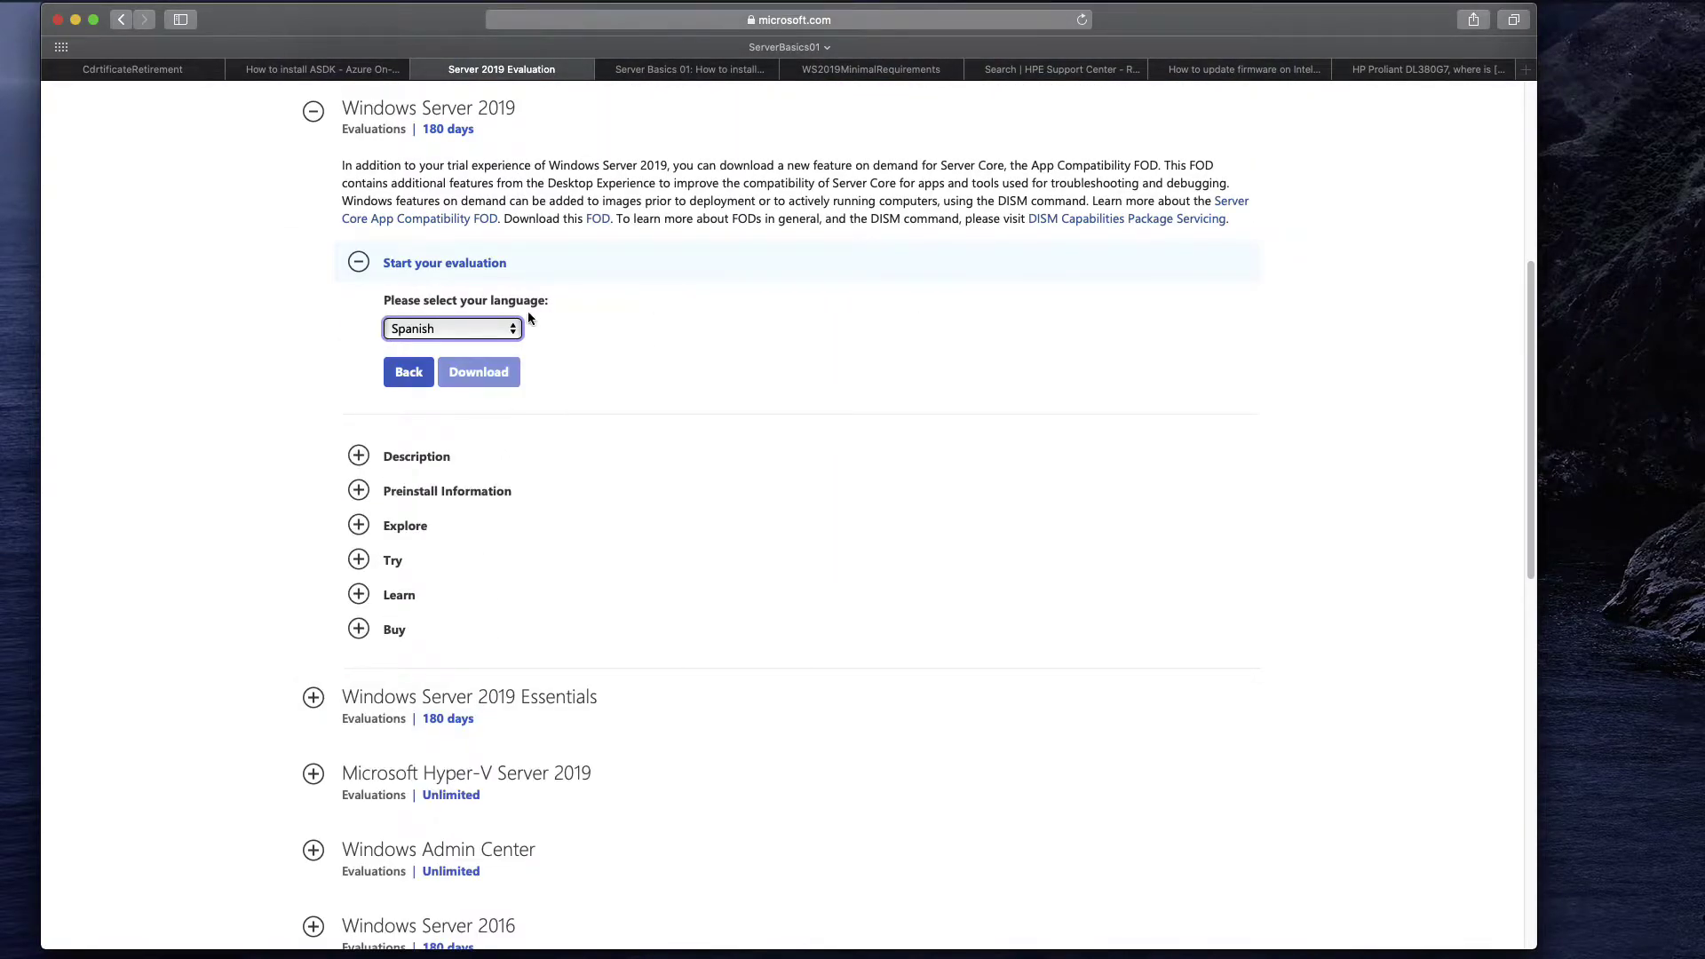
pyautogui.scroll(3, 574, 321)
# Choose English as the ISO language and start the Windows Server 2019 download.
pyautogui.click(514, 600)
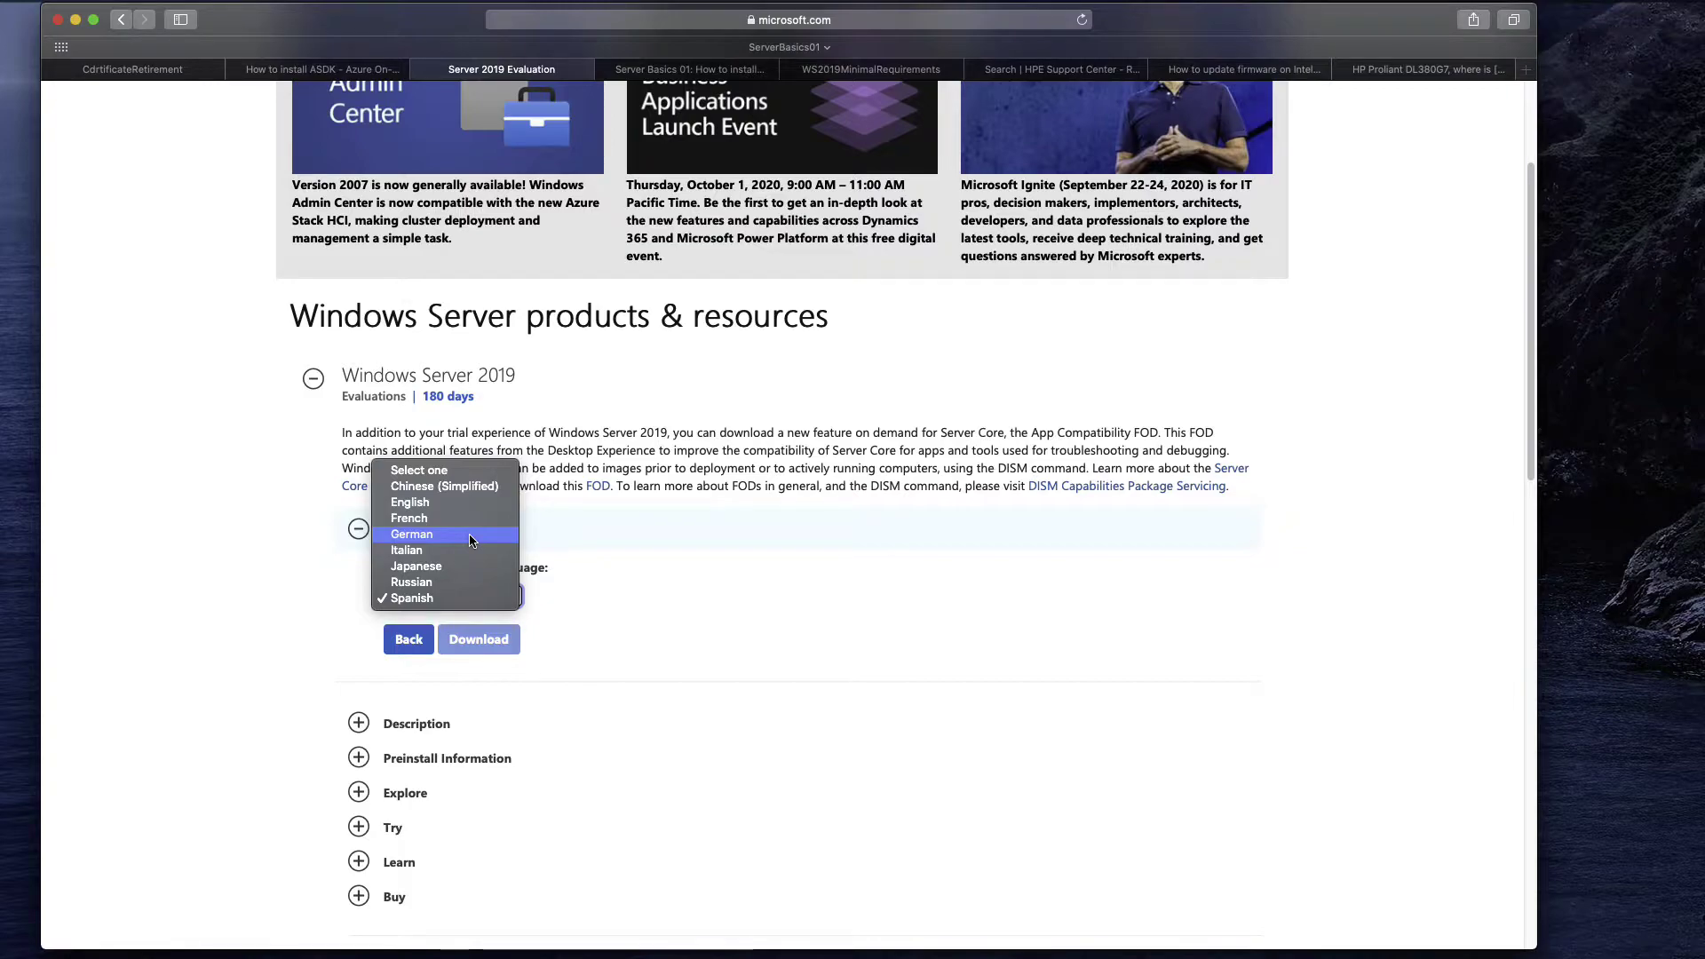
pyautogui.click(431, 503)
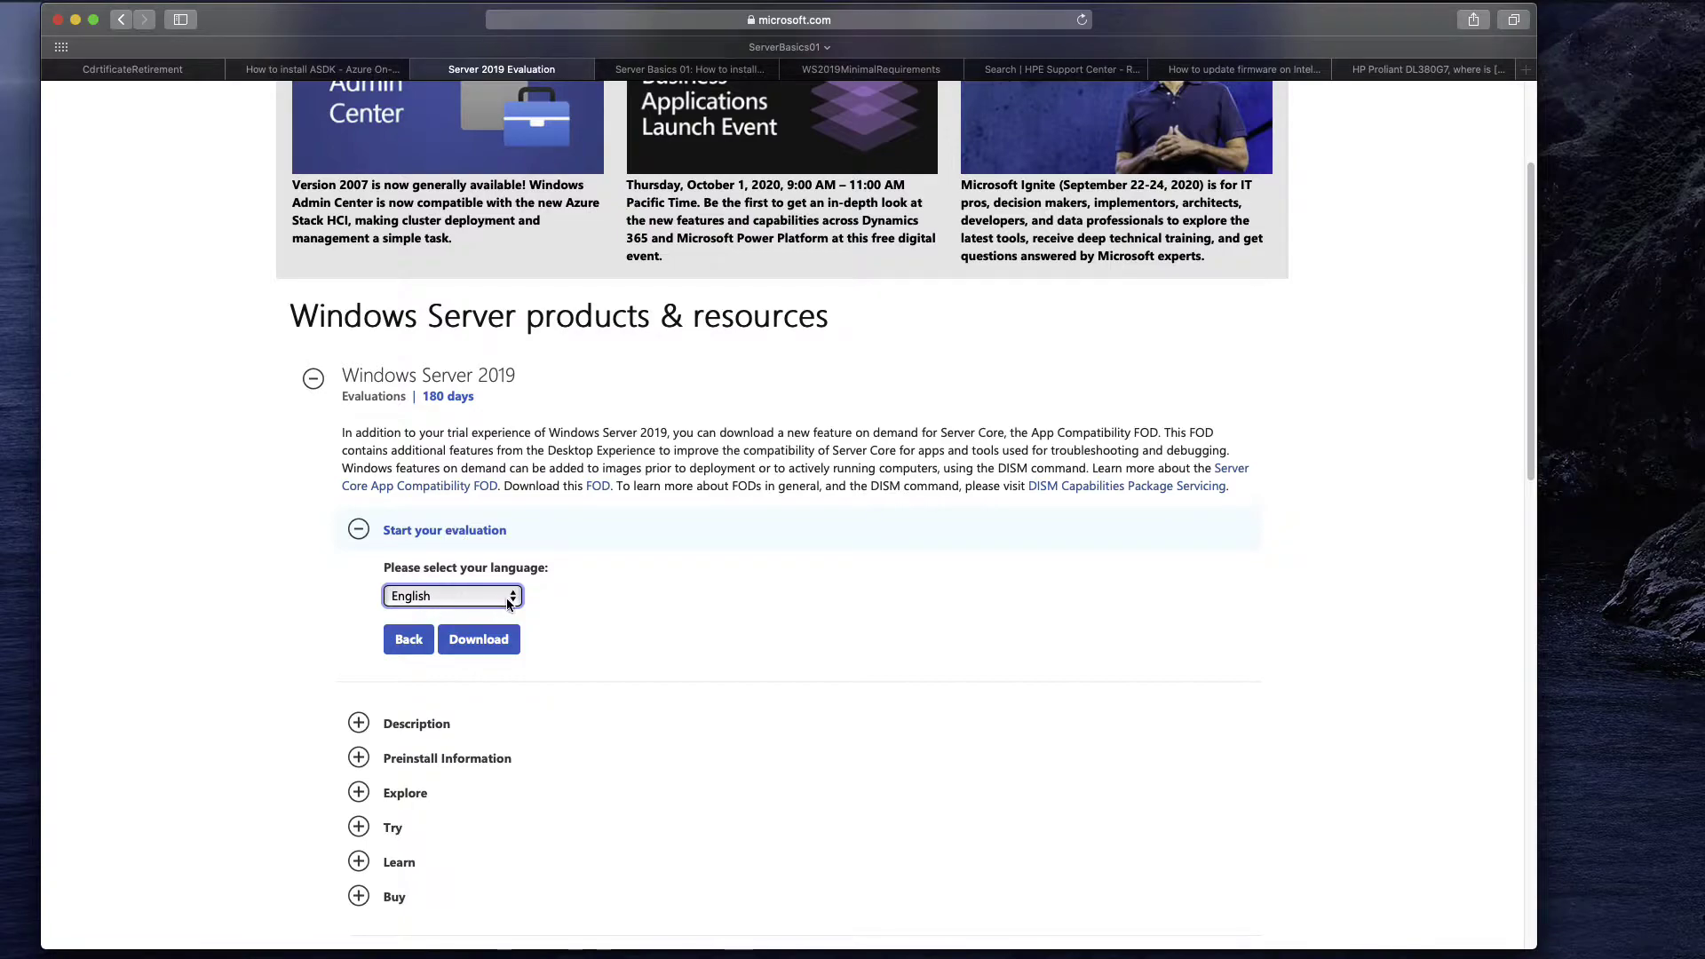
pyautogui.click(488, 649)
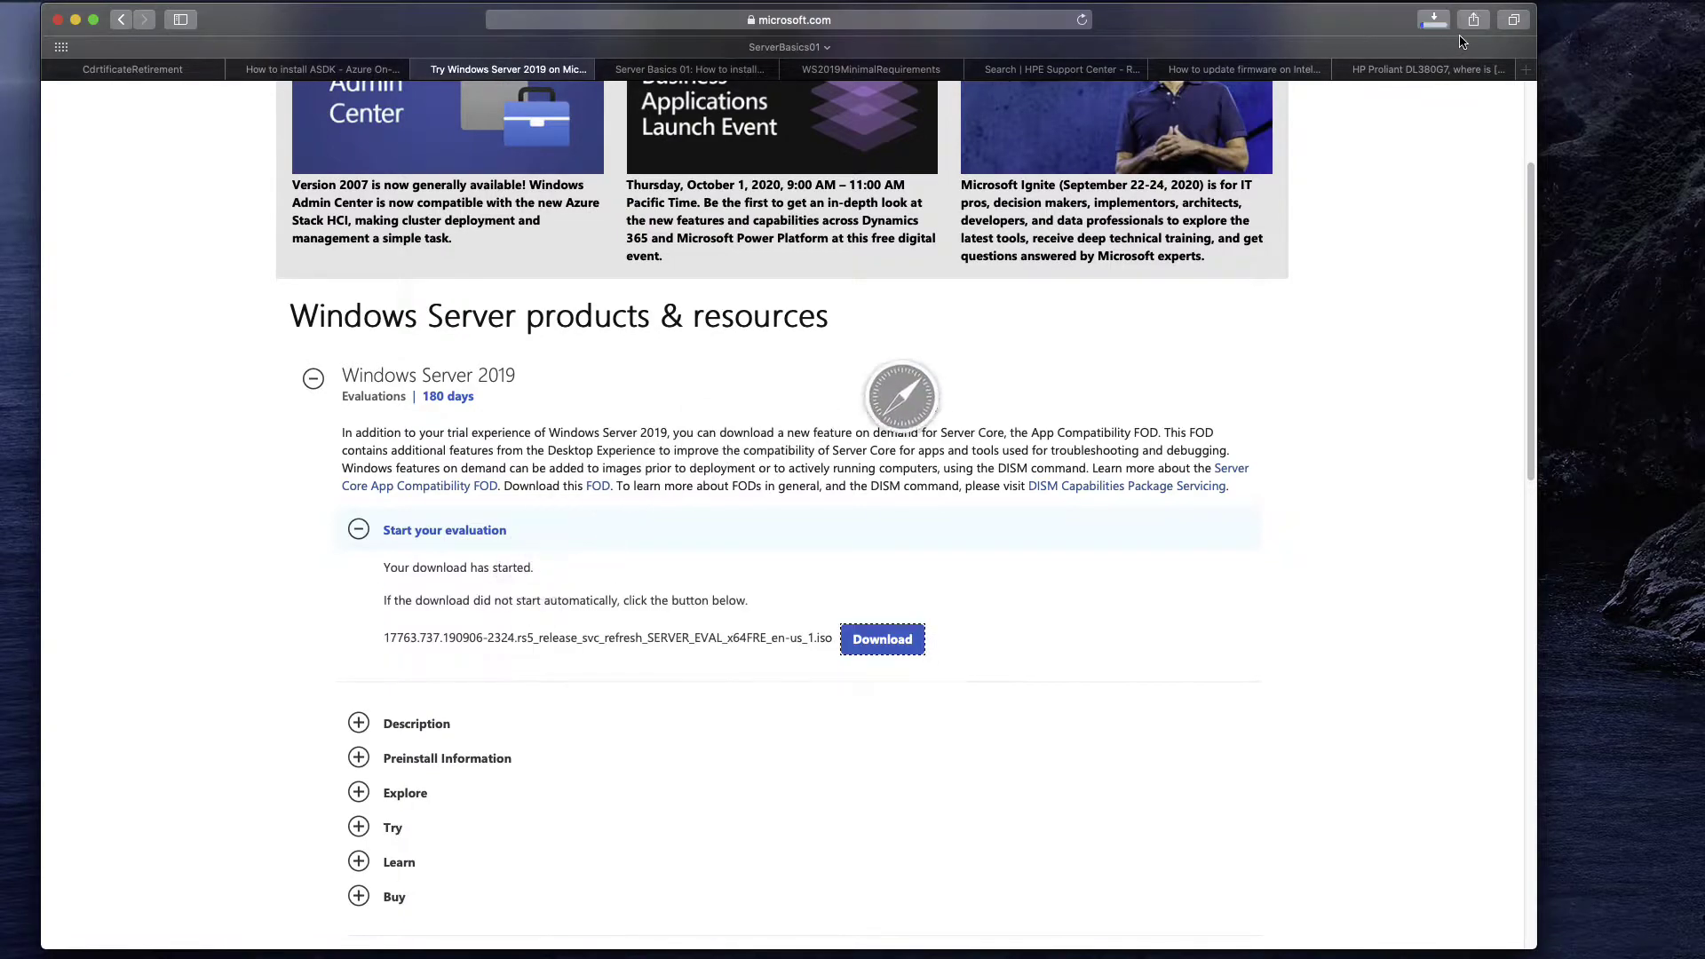
pyautogui.click(1445, 24)
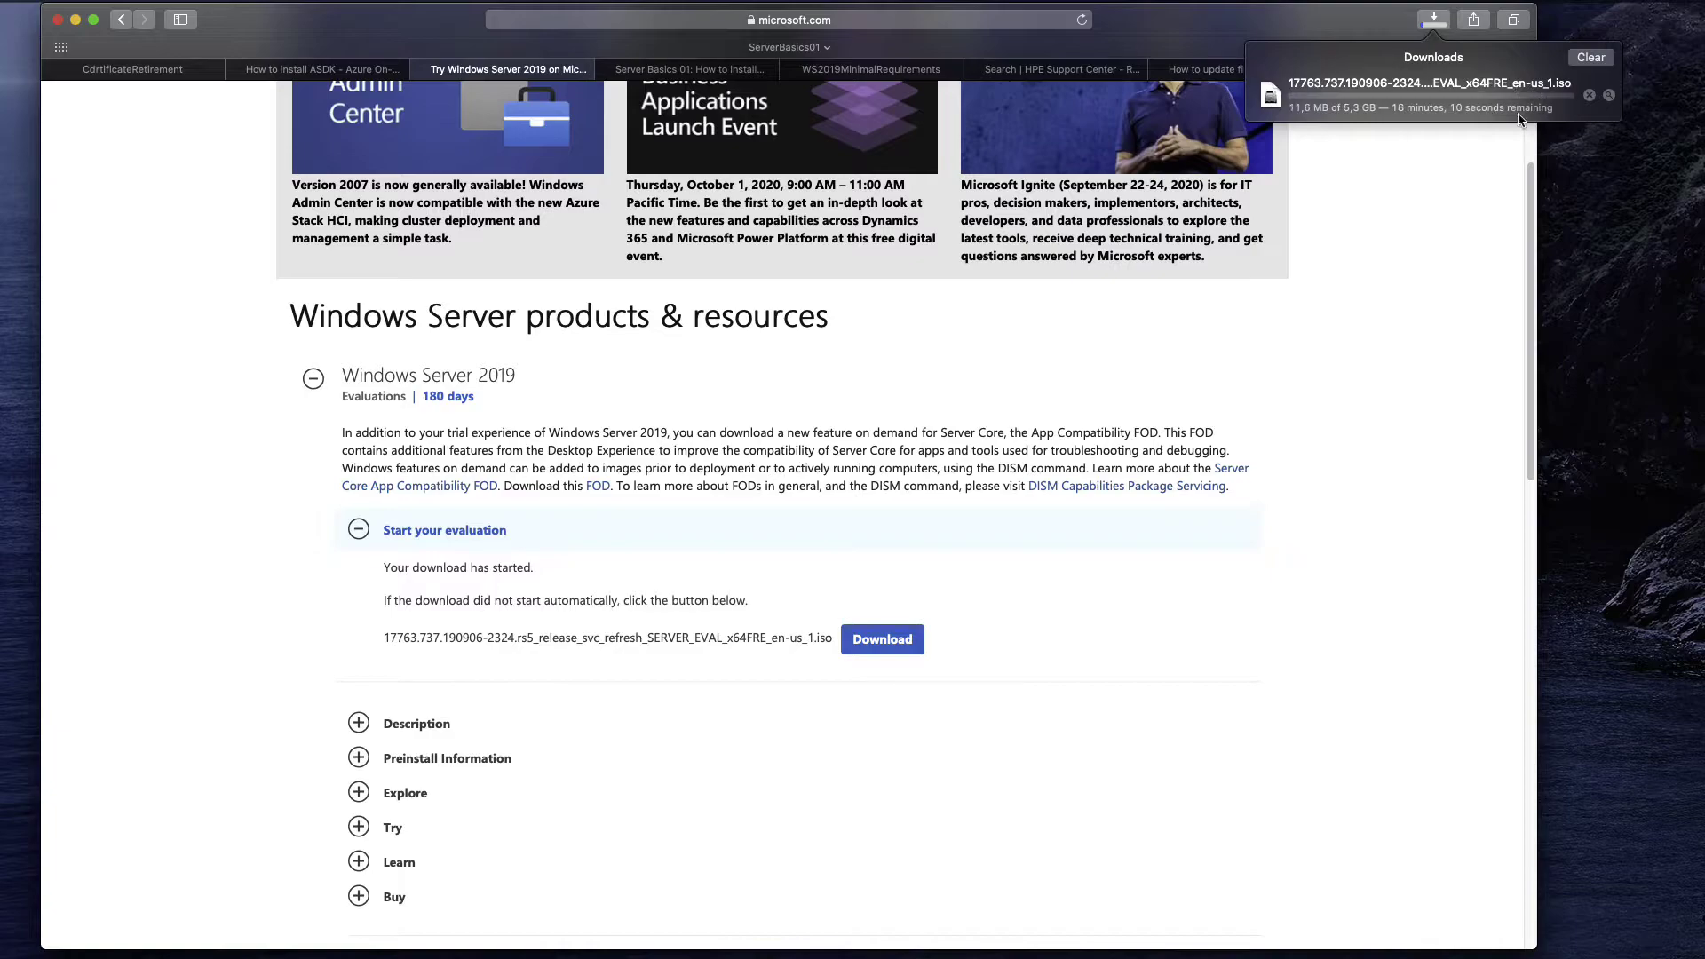
pyautogui.click(1382, 213)
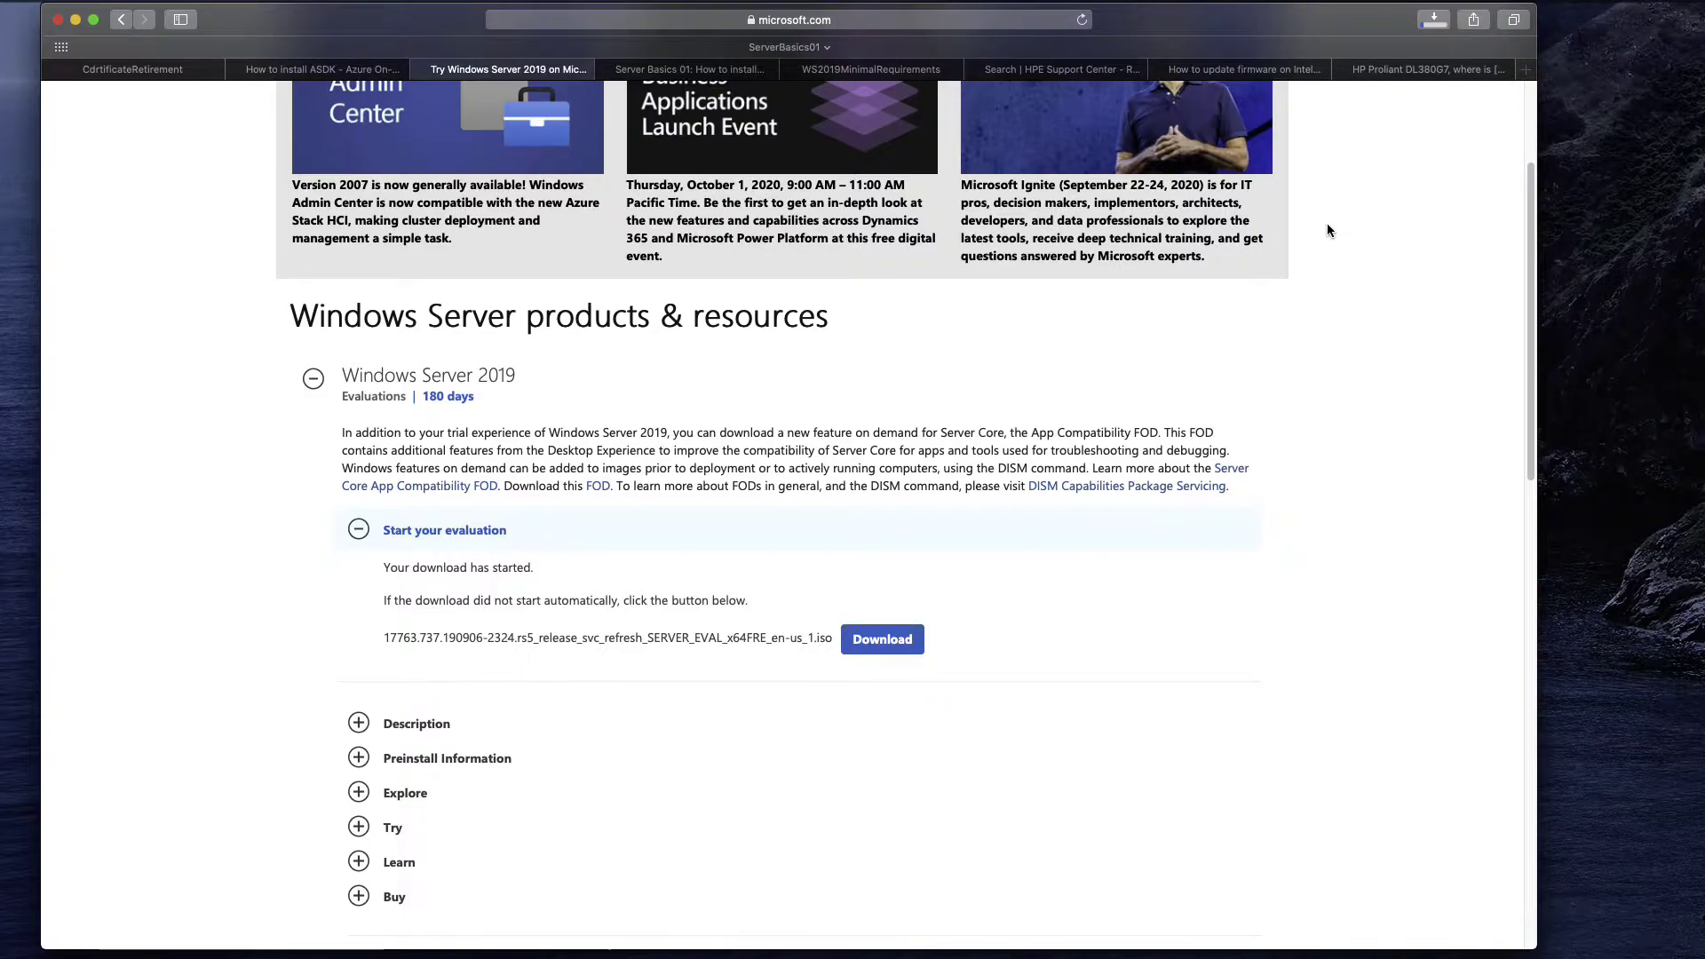
# Search 'rufus' in a new tab and open the official Rufus website.
pyautogui.click(1526, 75)
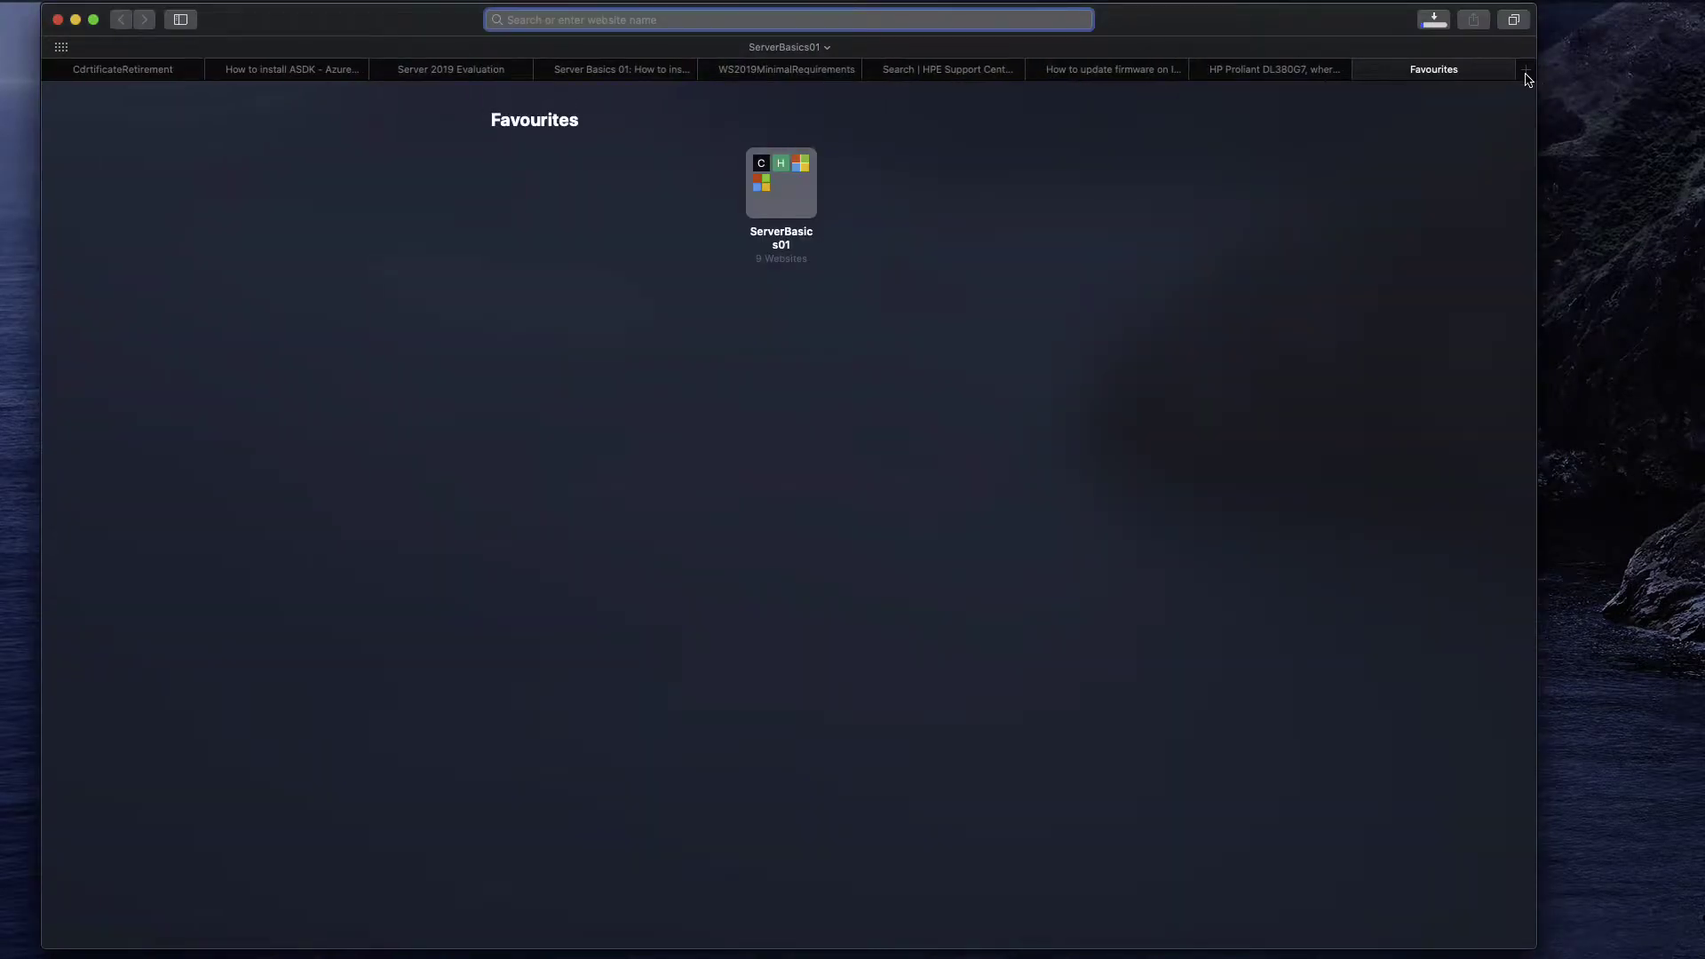
pyautogui.write('rufus.ie')
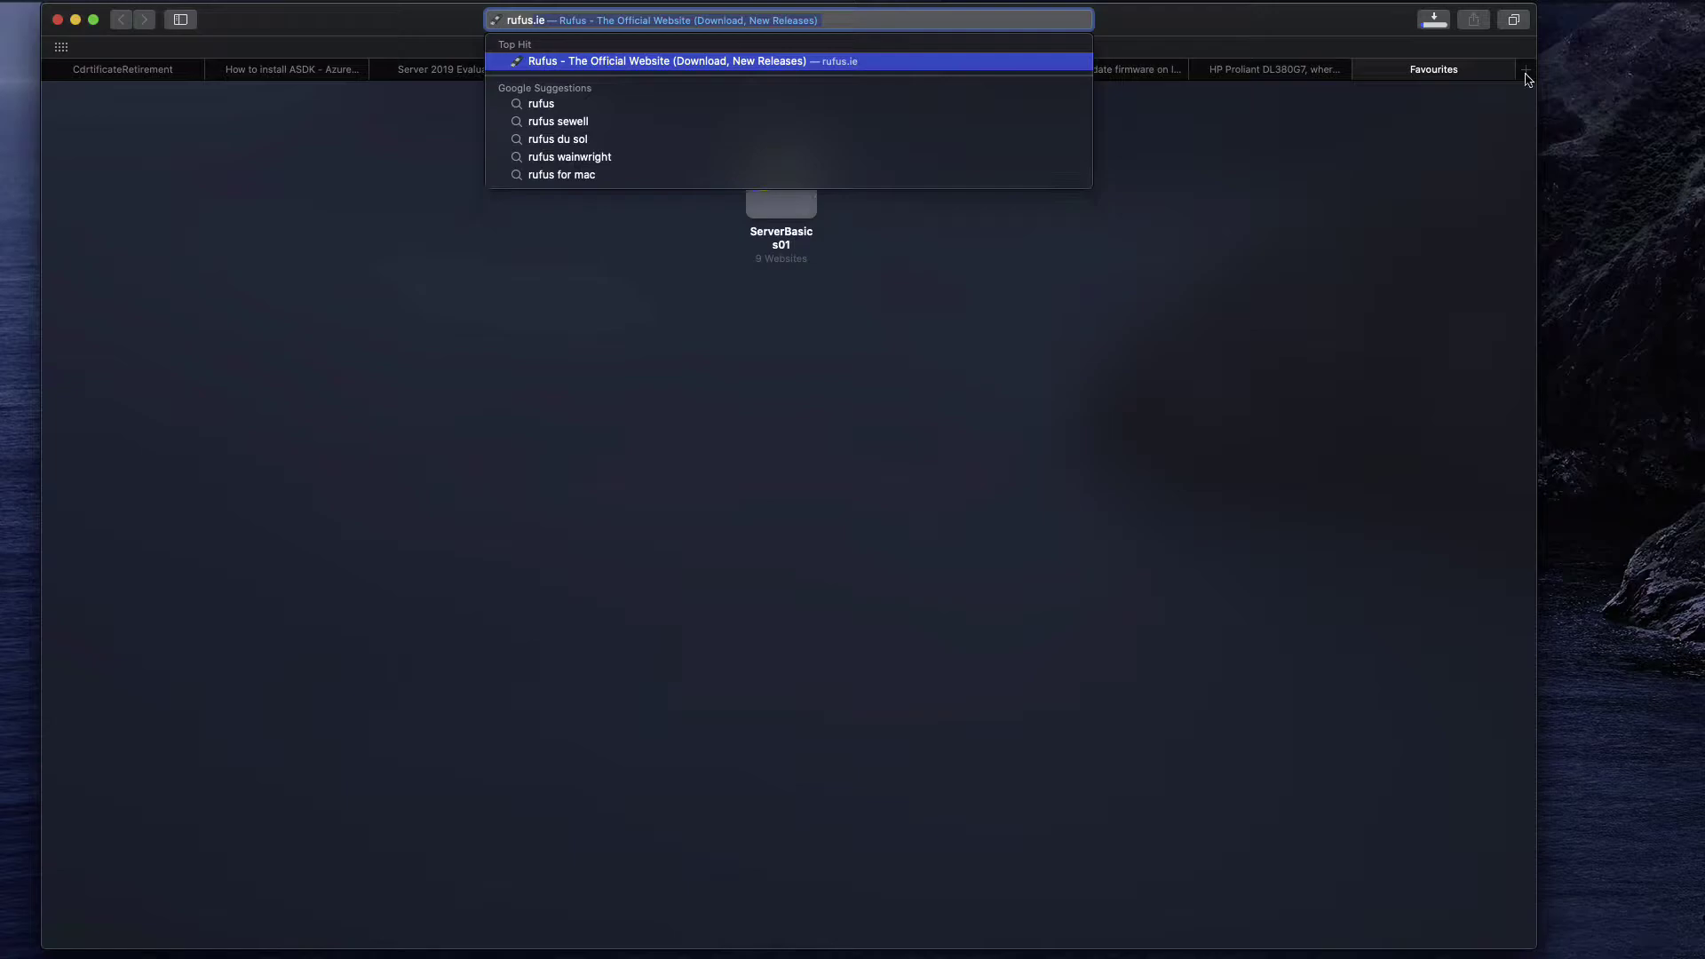
pyautogui.click(971, 63)
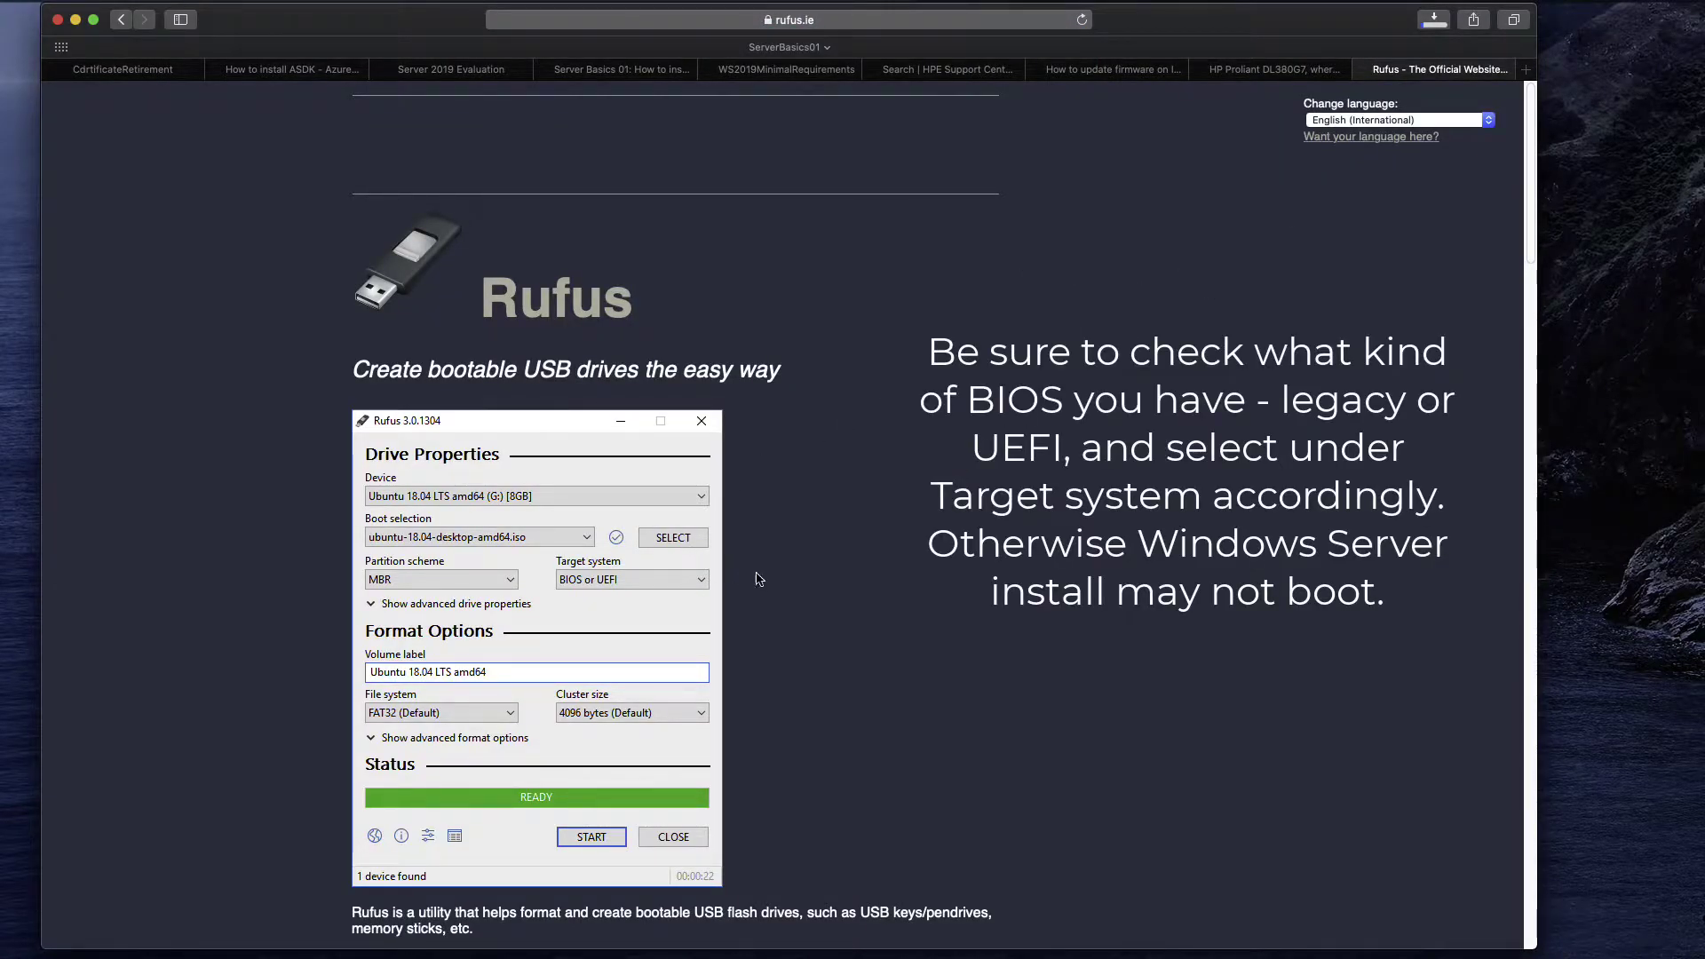
# Check the ISO download's progress, then close the Rufus website tab.
pyautogui.click(1434, 19)
pyautogui.click(1144, 428)
pyautogui.scroll(-5, 989, 426)
pyautogui.scroll(5, 988, 426)
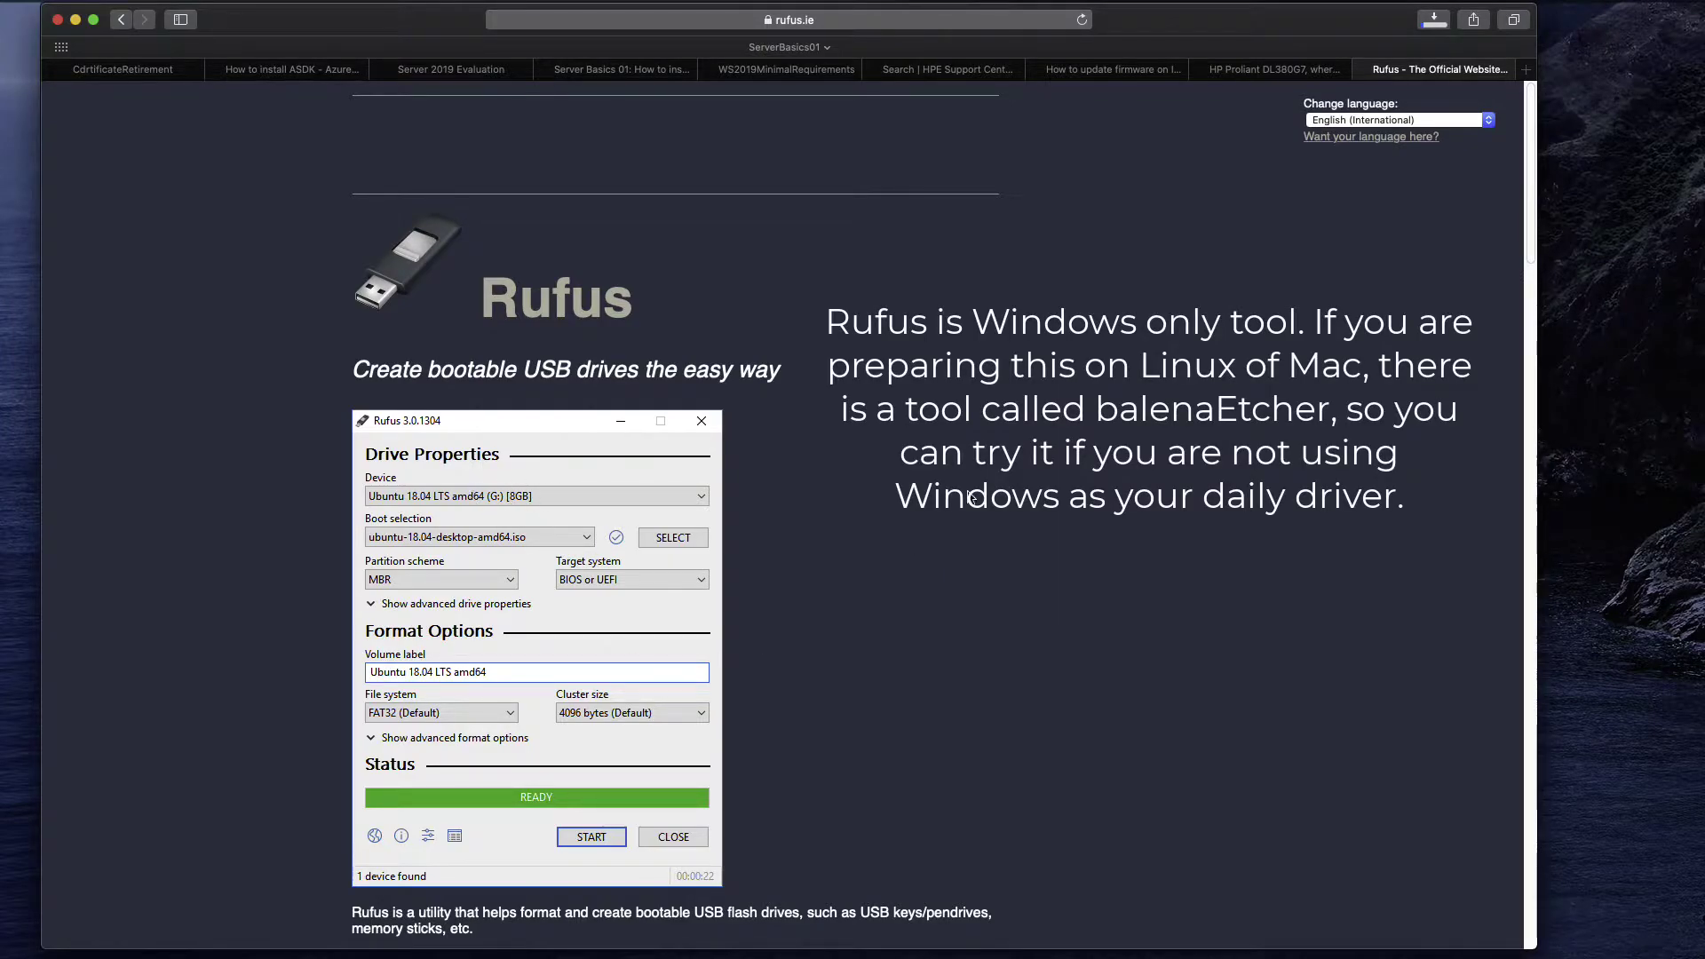
pyautogui.click(1365, 71)
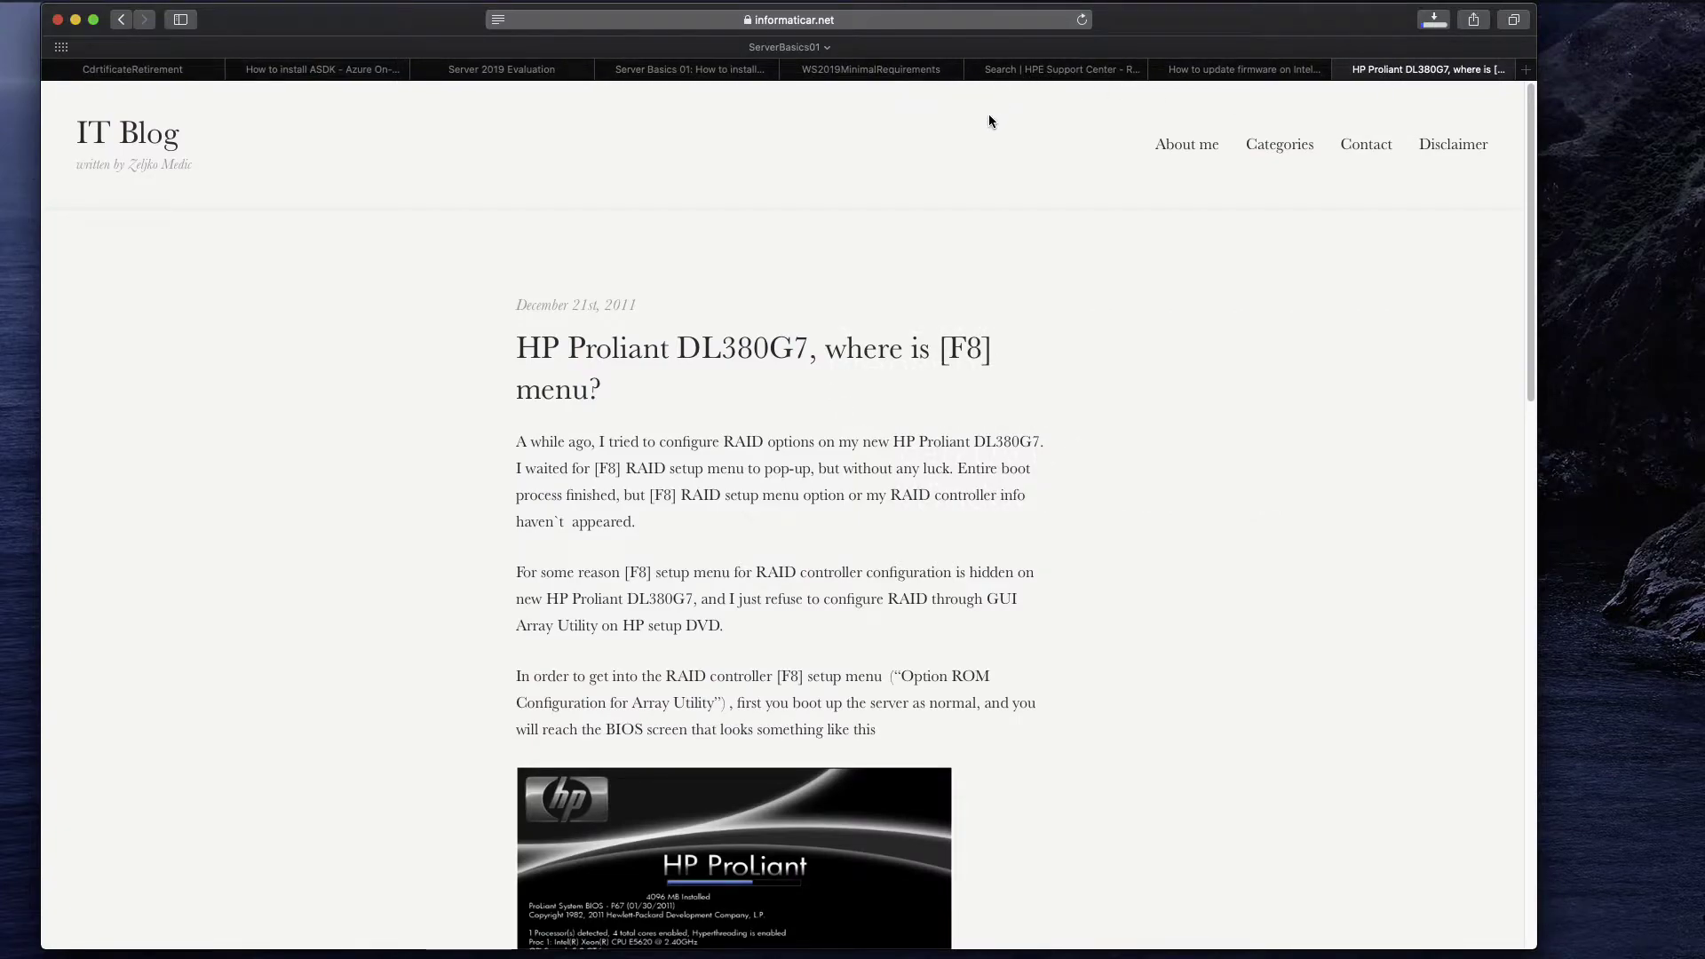
# Read the WS2019MinimalRequirements page's processor and RAM minimums down to the 32 GB storage minimum.
pyautogui.click(898, 71)
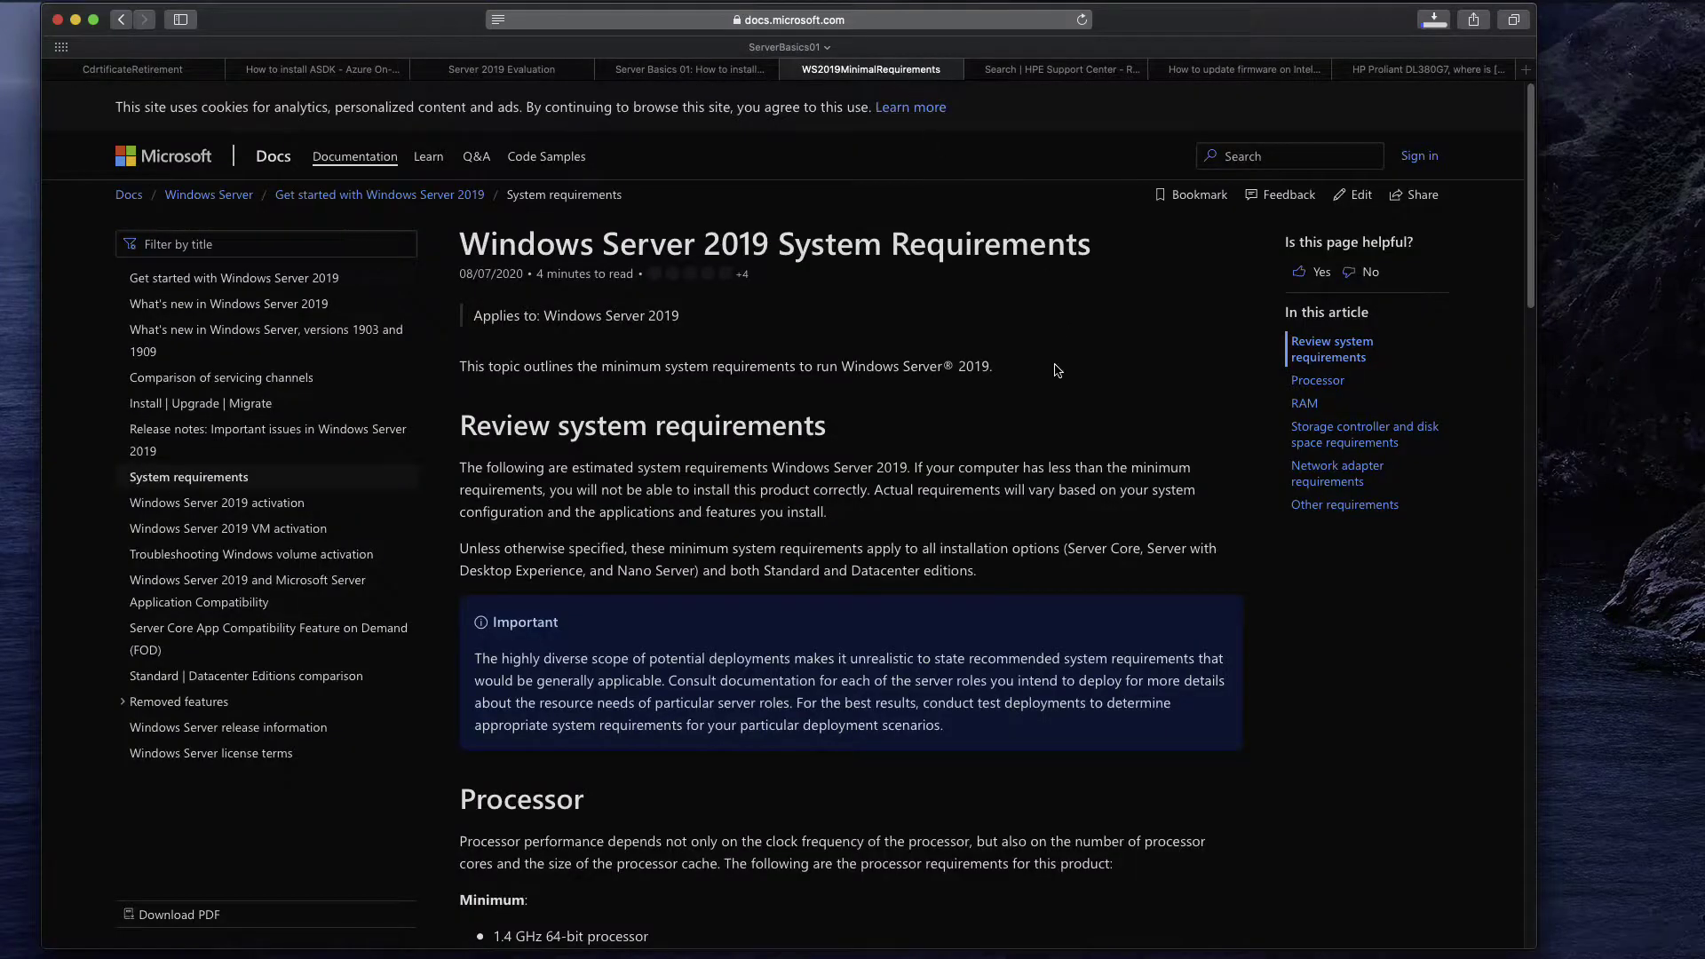
pyautogui.scroll(-5, 1035, 369)
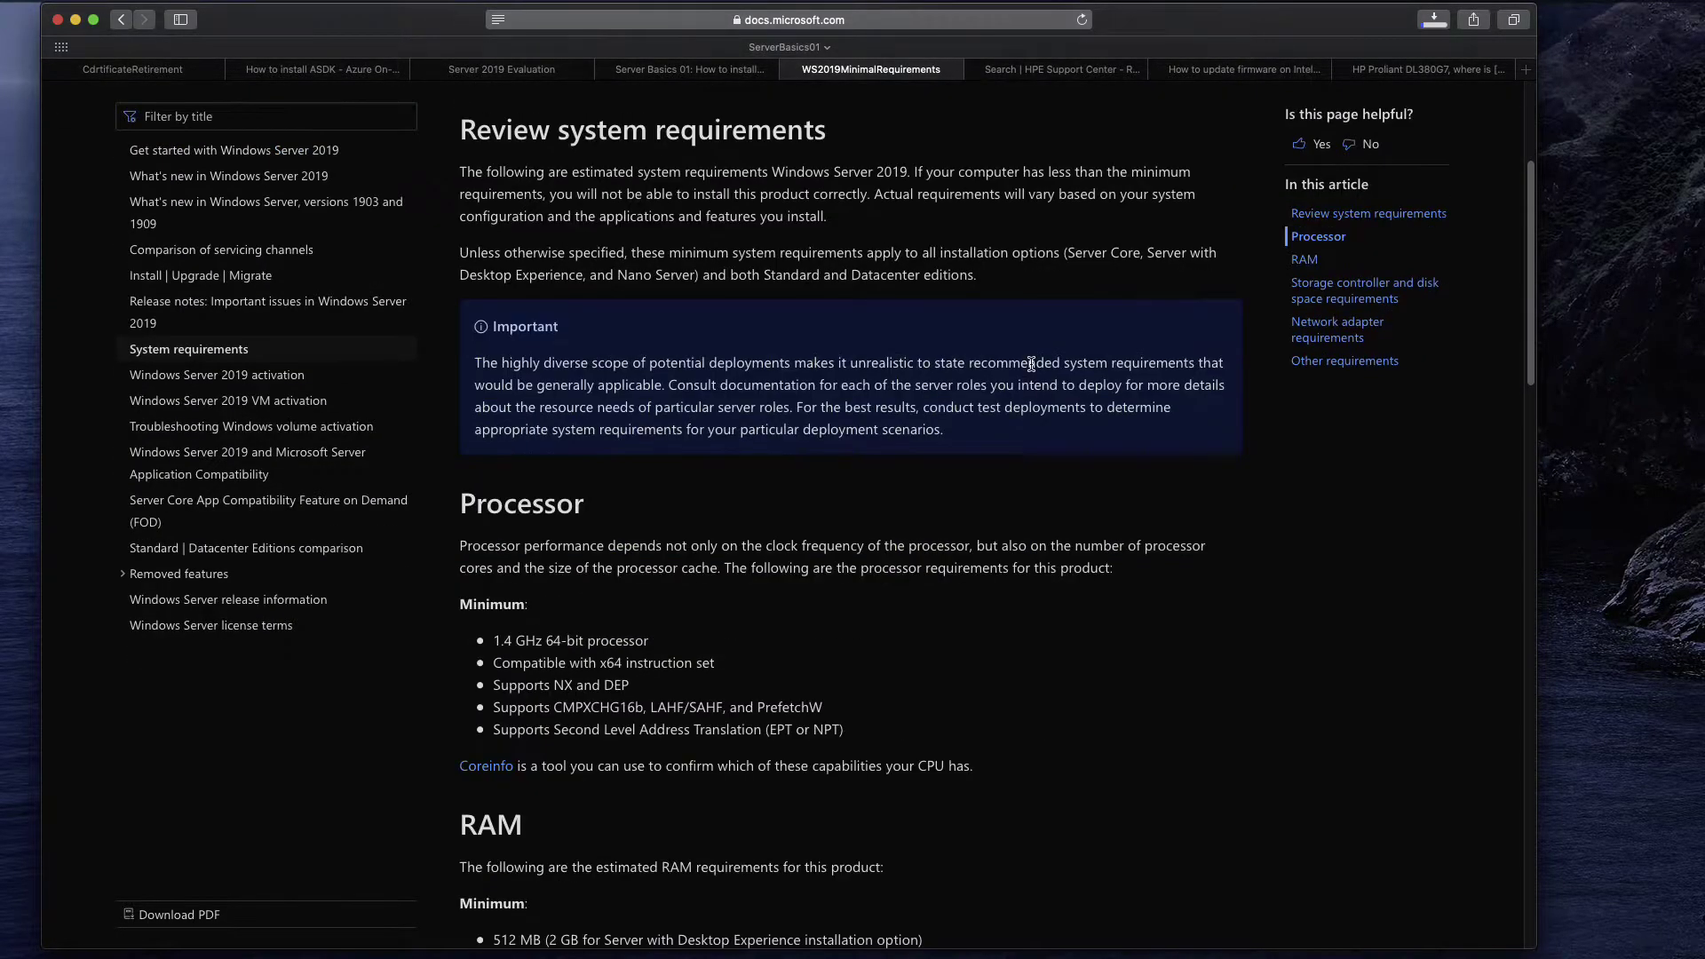
pyautogui.scroll(-1, 633, 514)
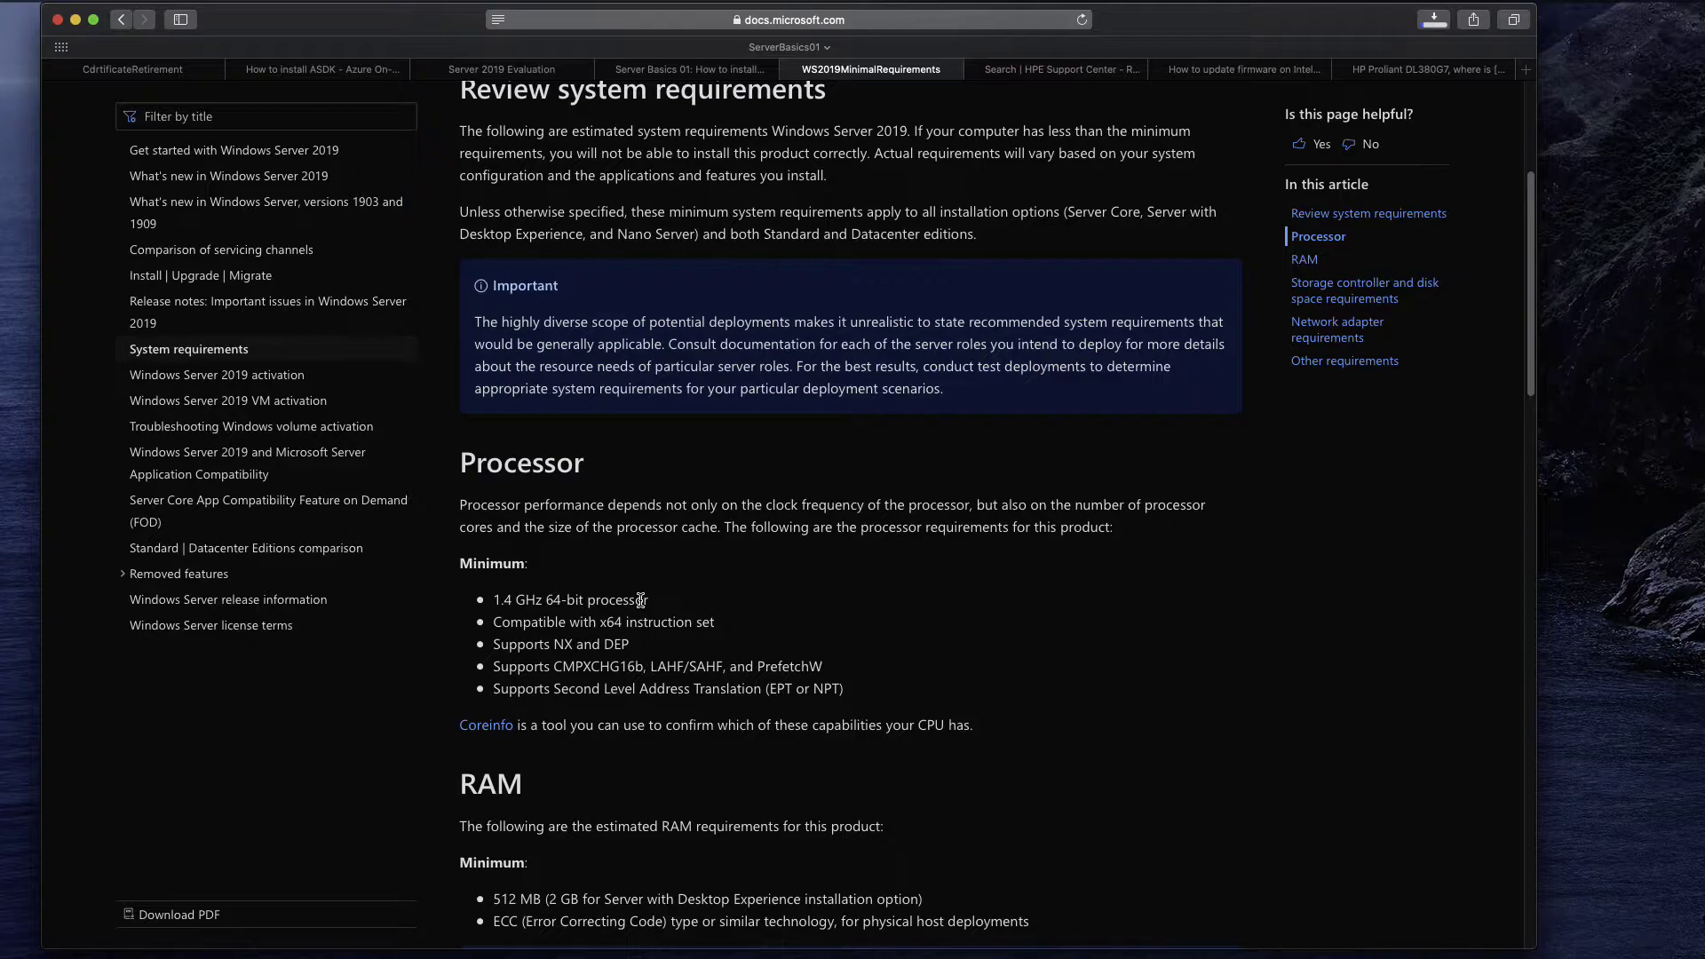
pyautogui.scroll(-1, 674, 559)
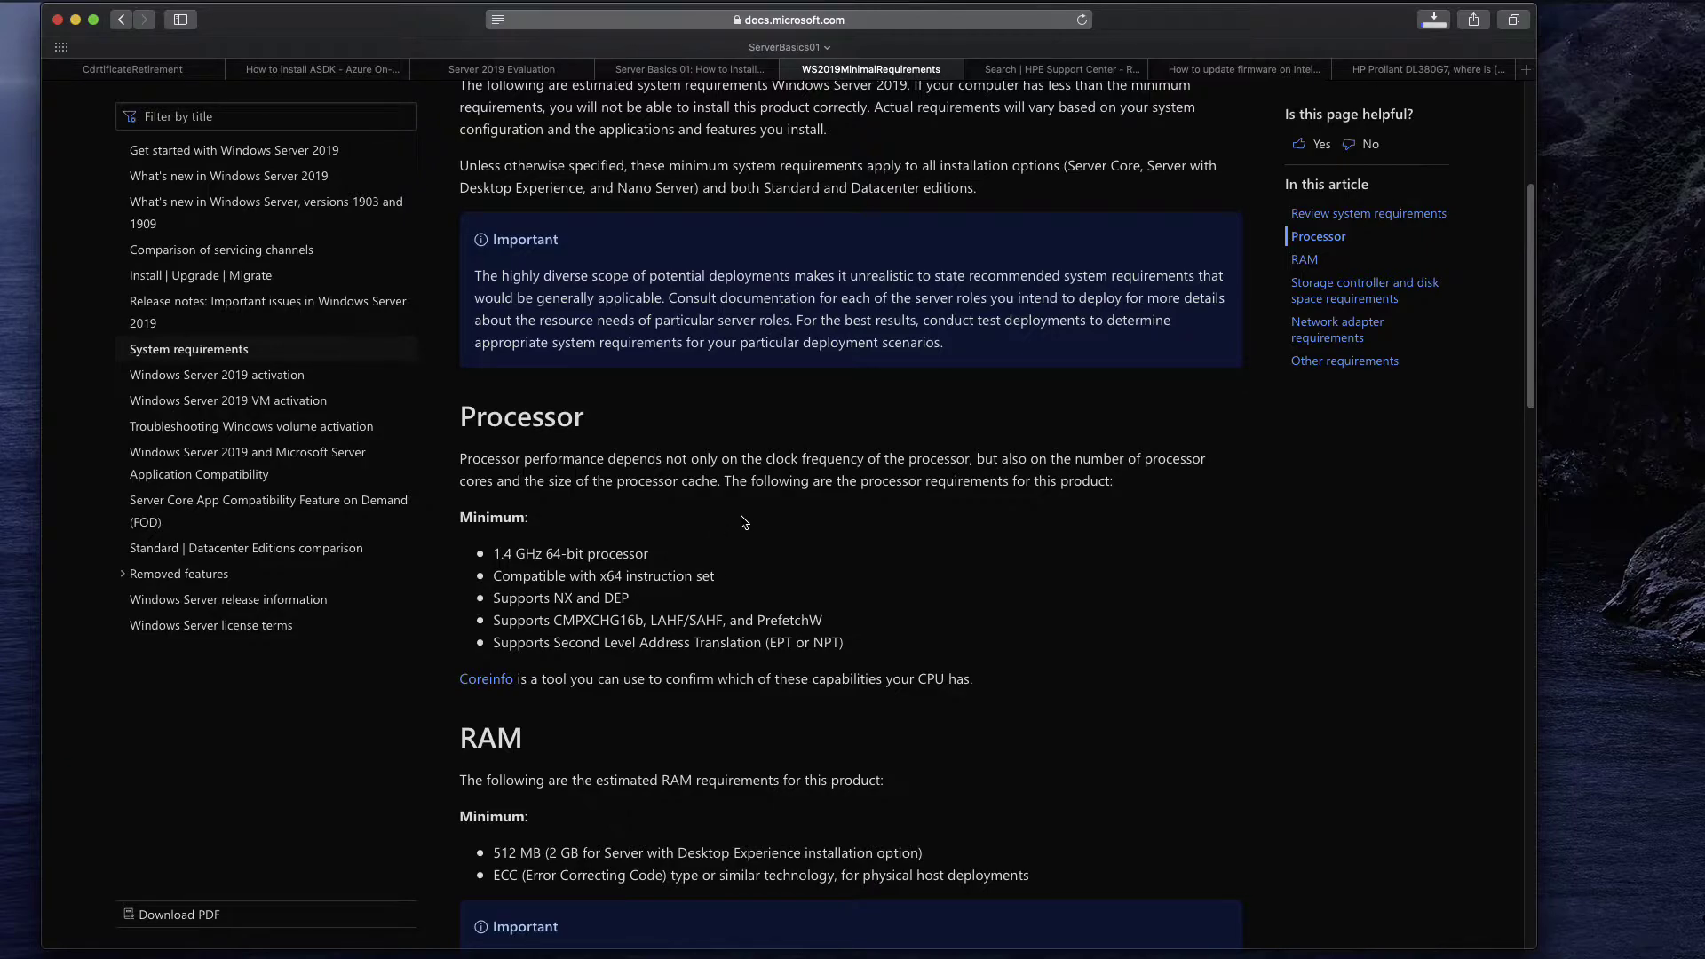
pyautogui.scroll(-1, 808, 497)
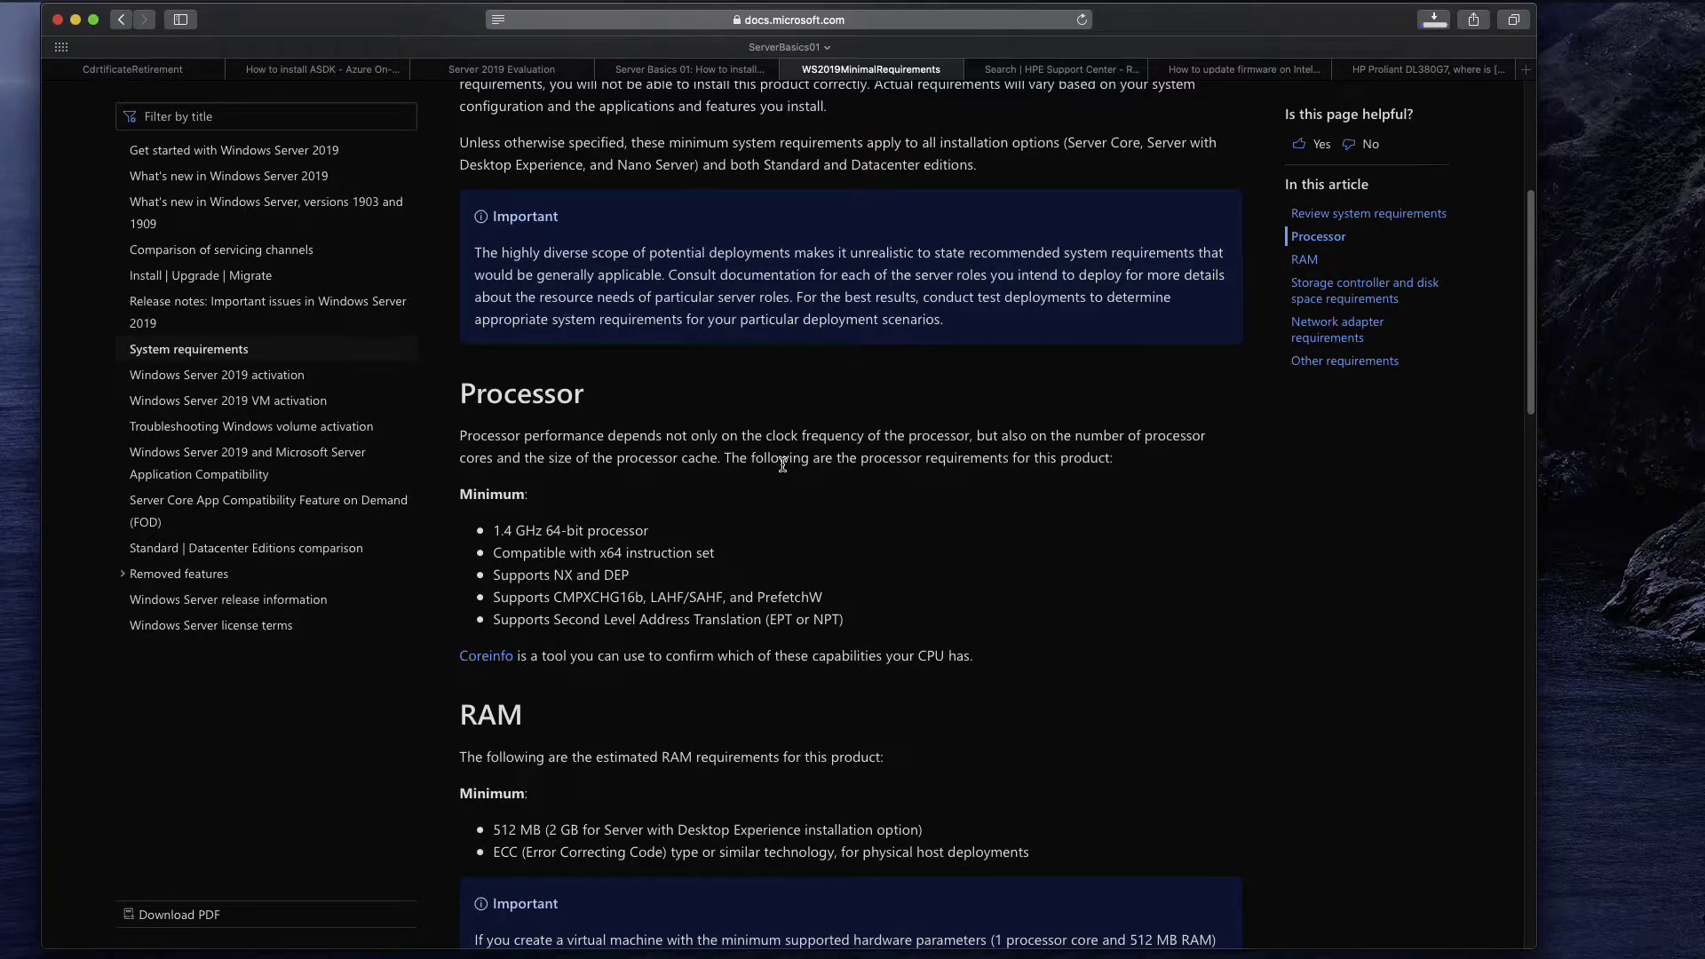
pyautogui.scroll(-3, 791, 464)
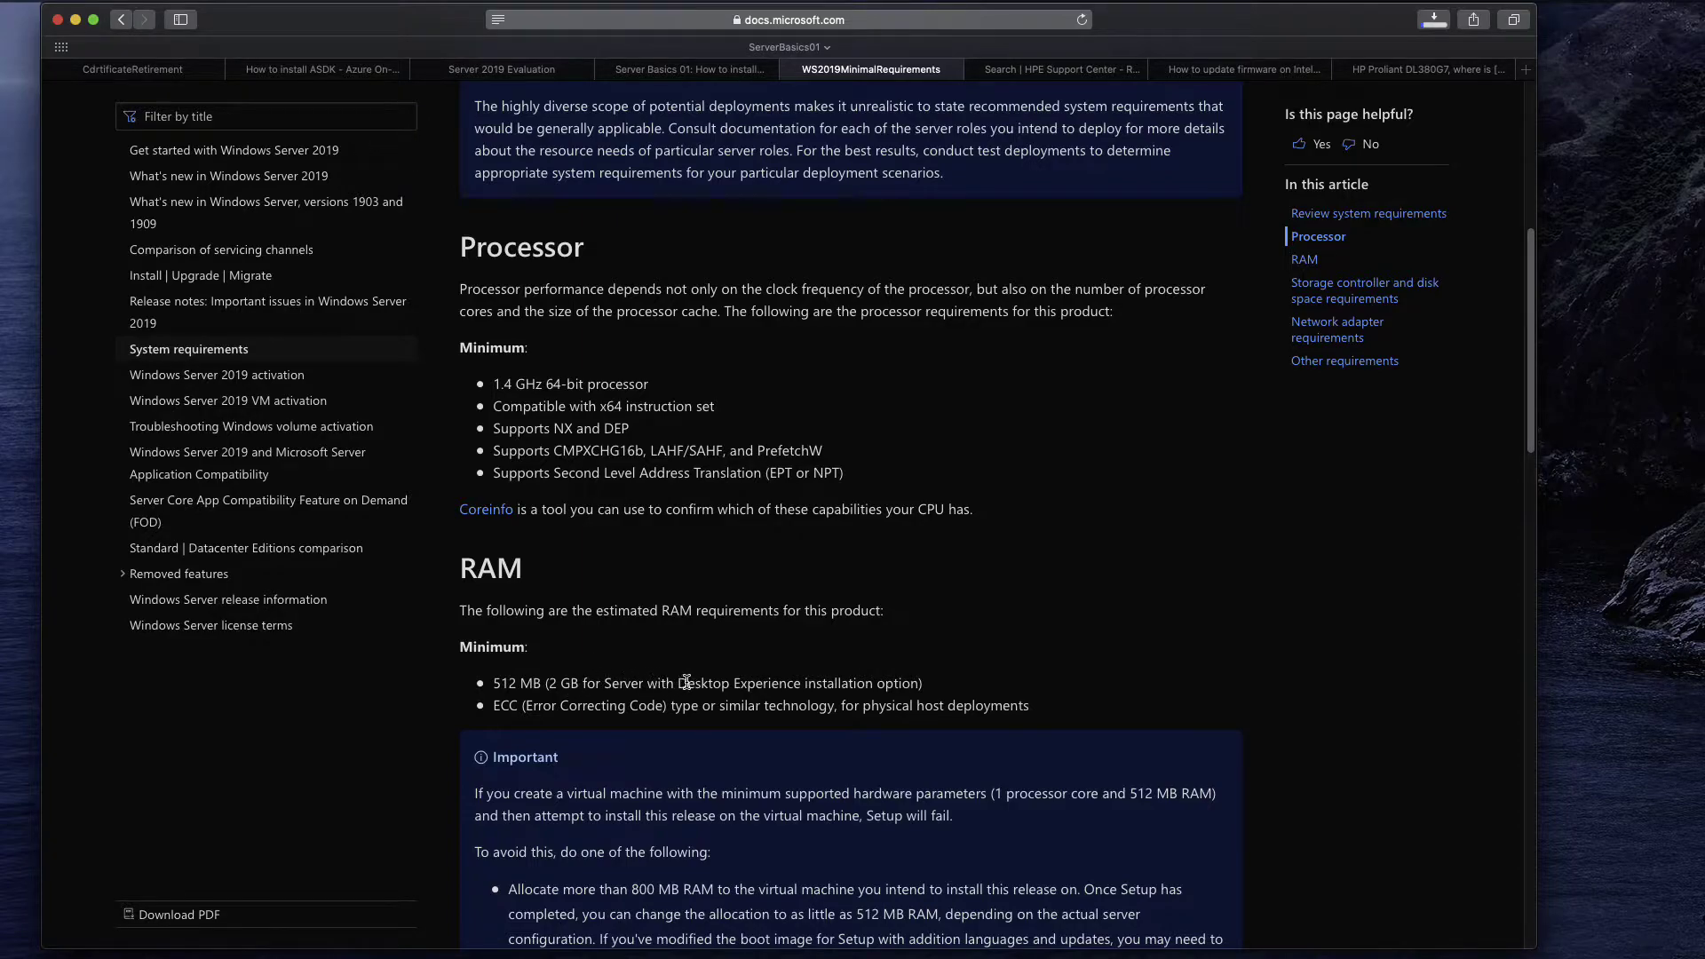
pyautogui.scroll(-2, 760, 594)
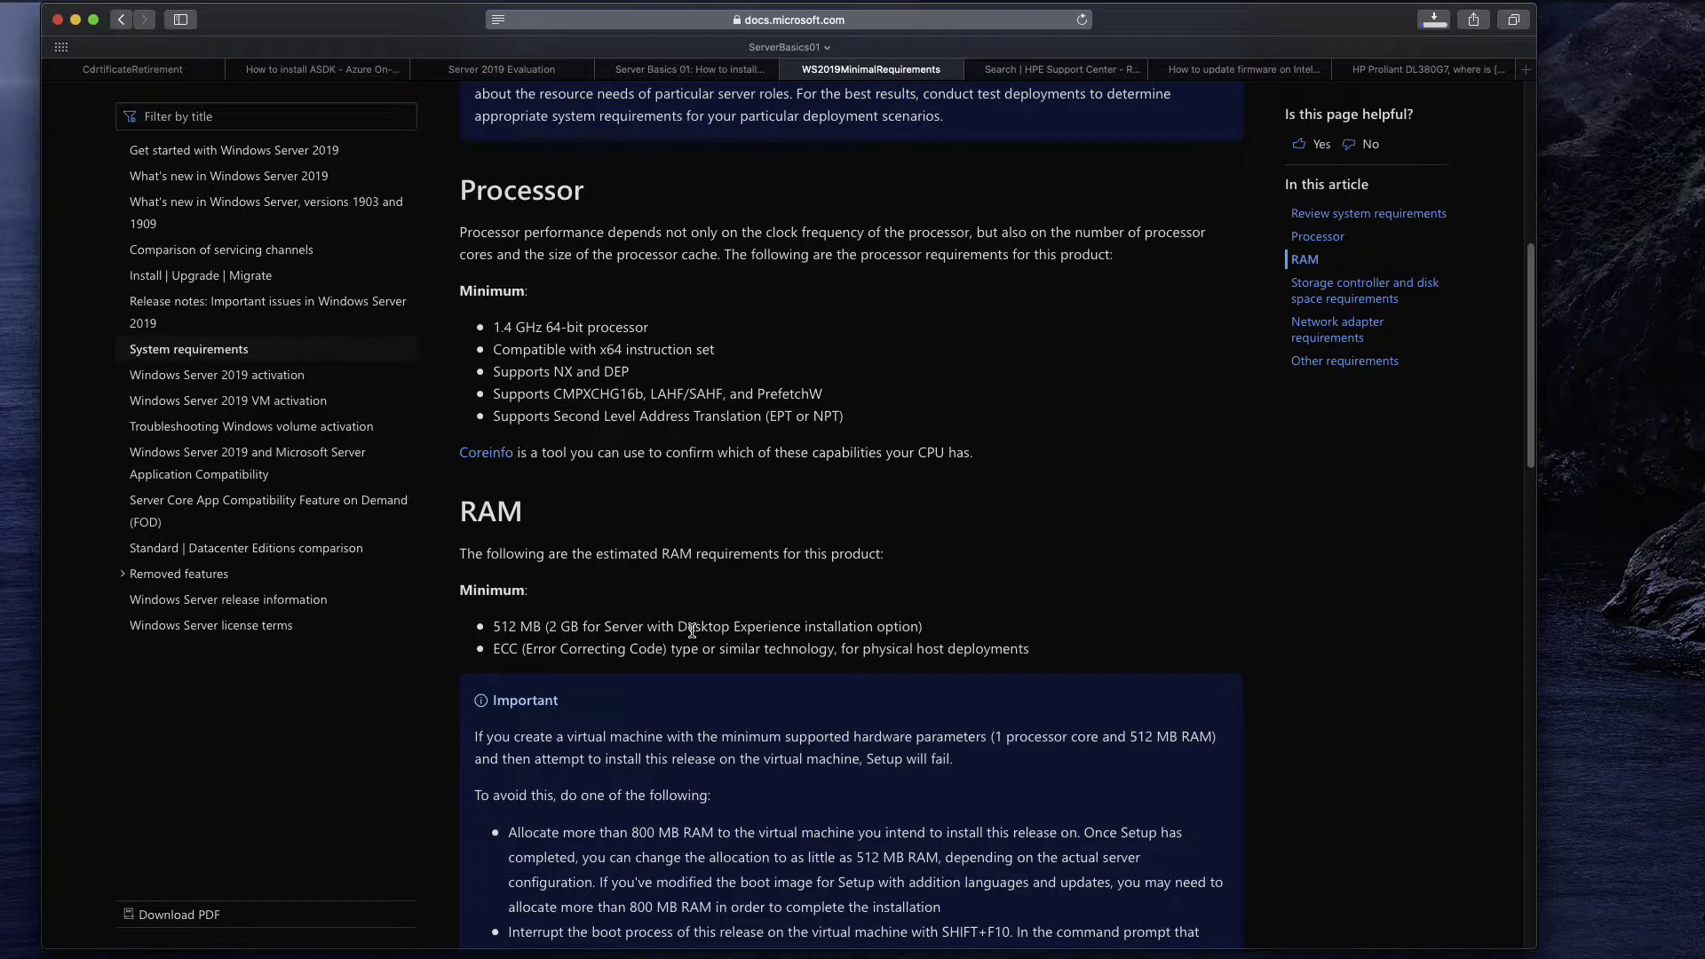
pyautogui.scroll(-1, 839, 552)
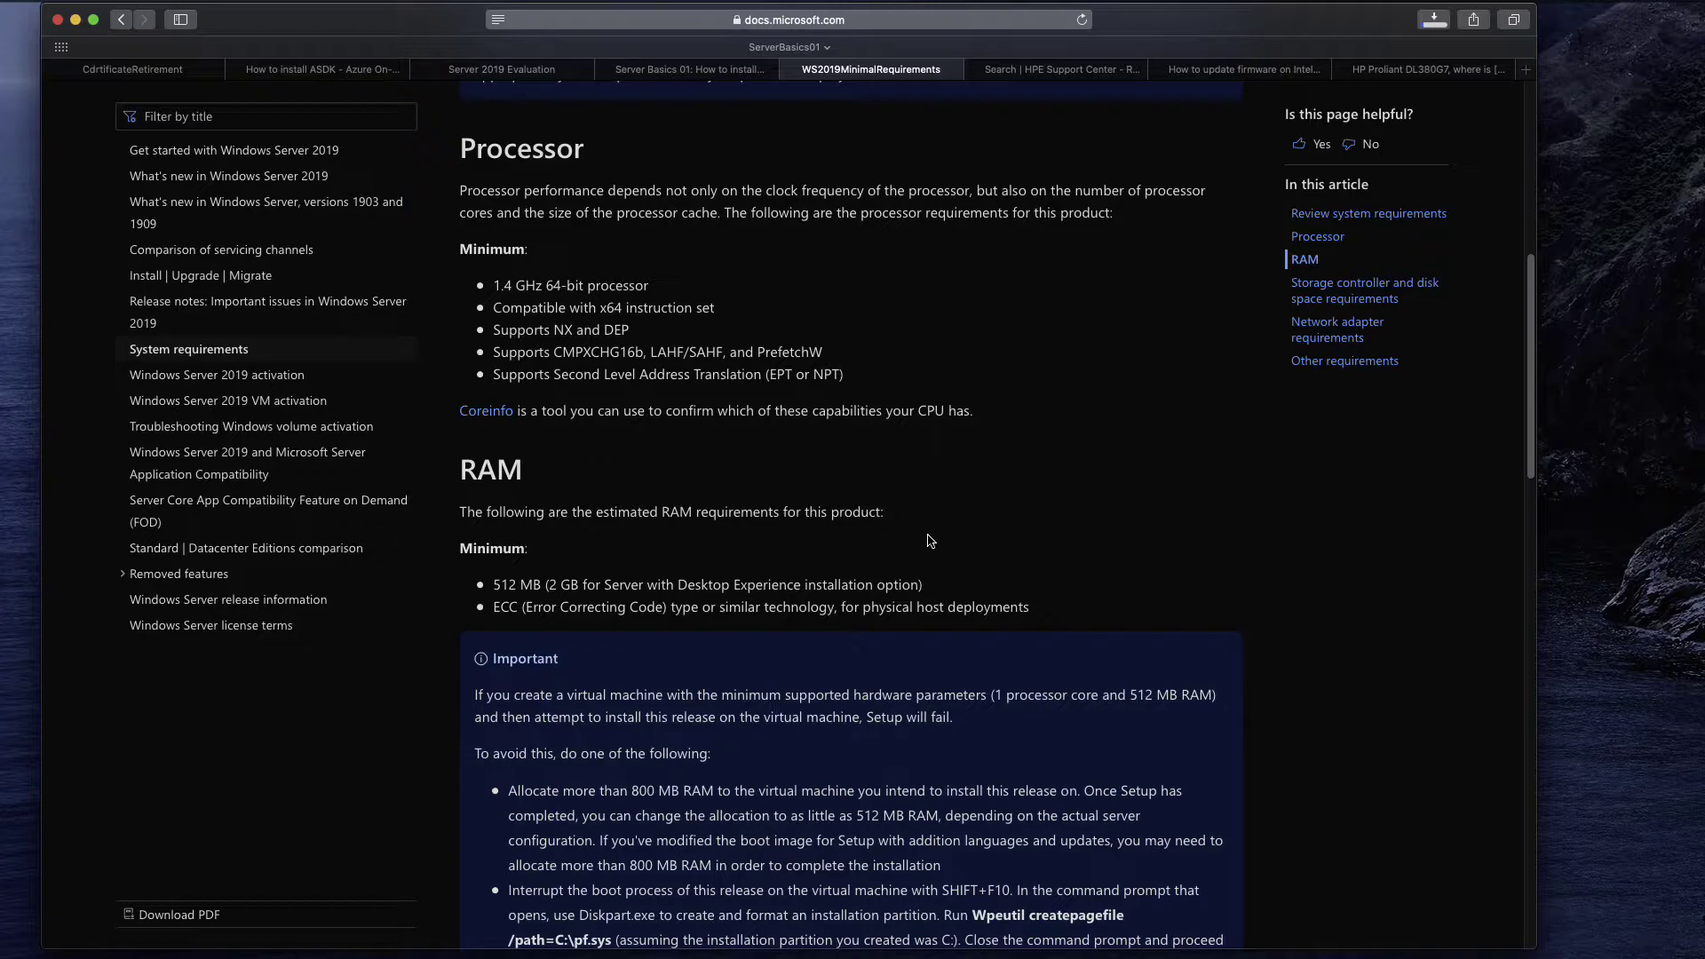
pyautogui.scroll(-2, 1150, 502)
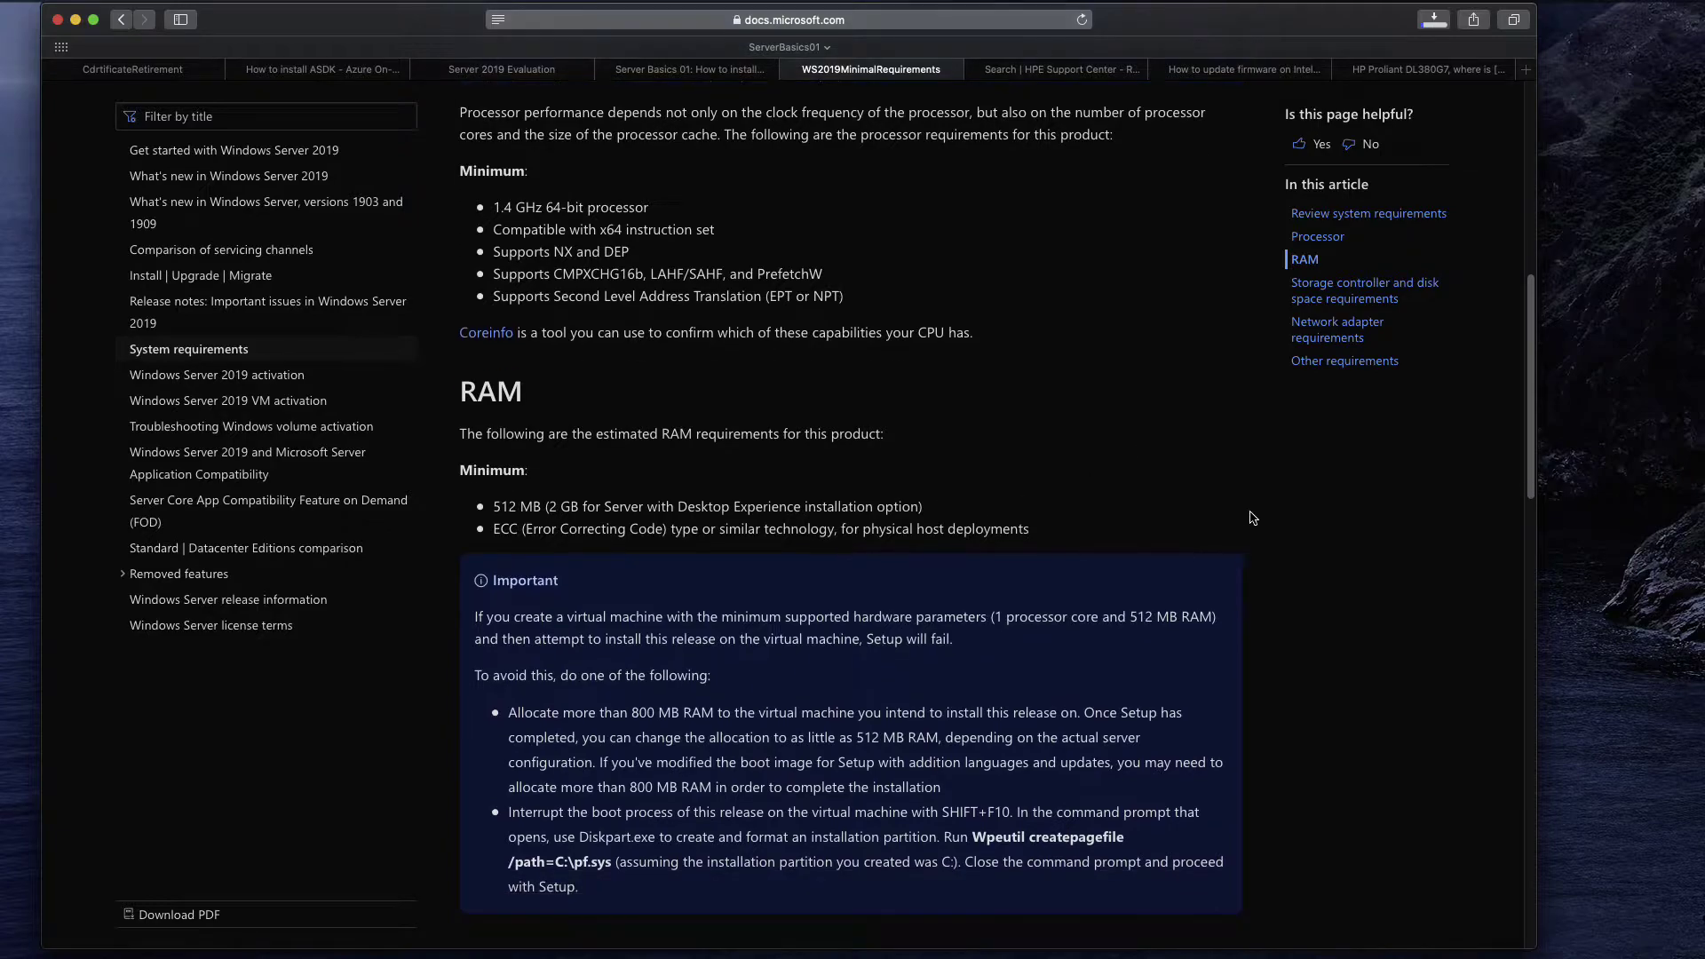
pyautogui.scroll(-10, 1343, 509)
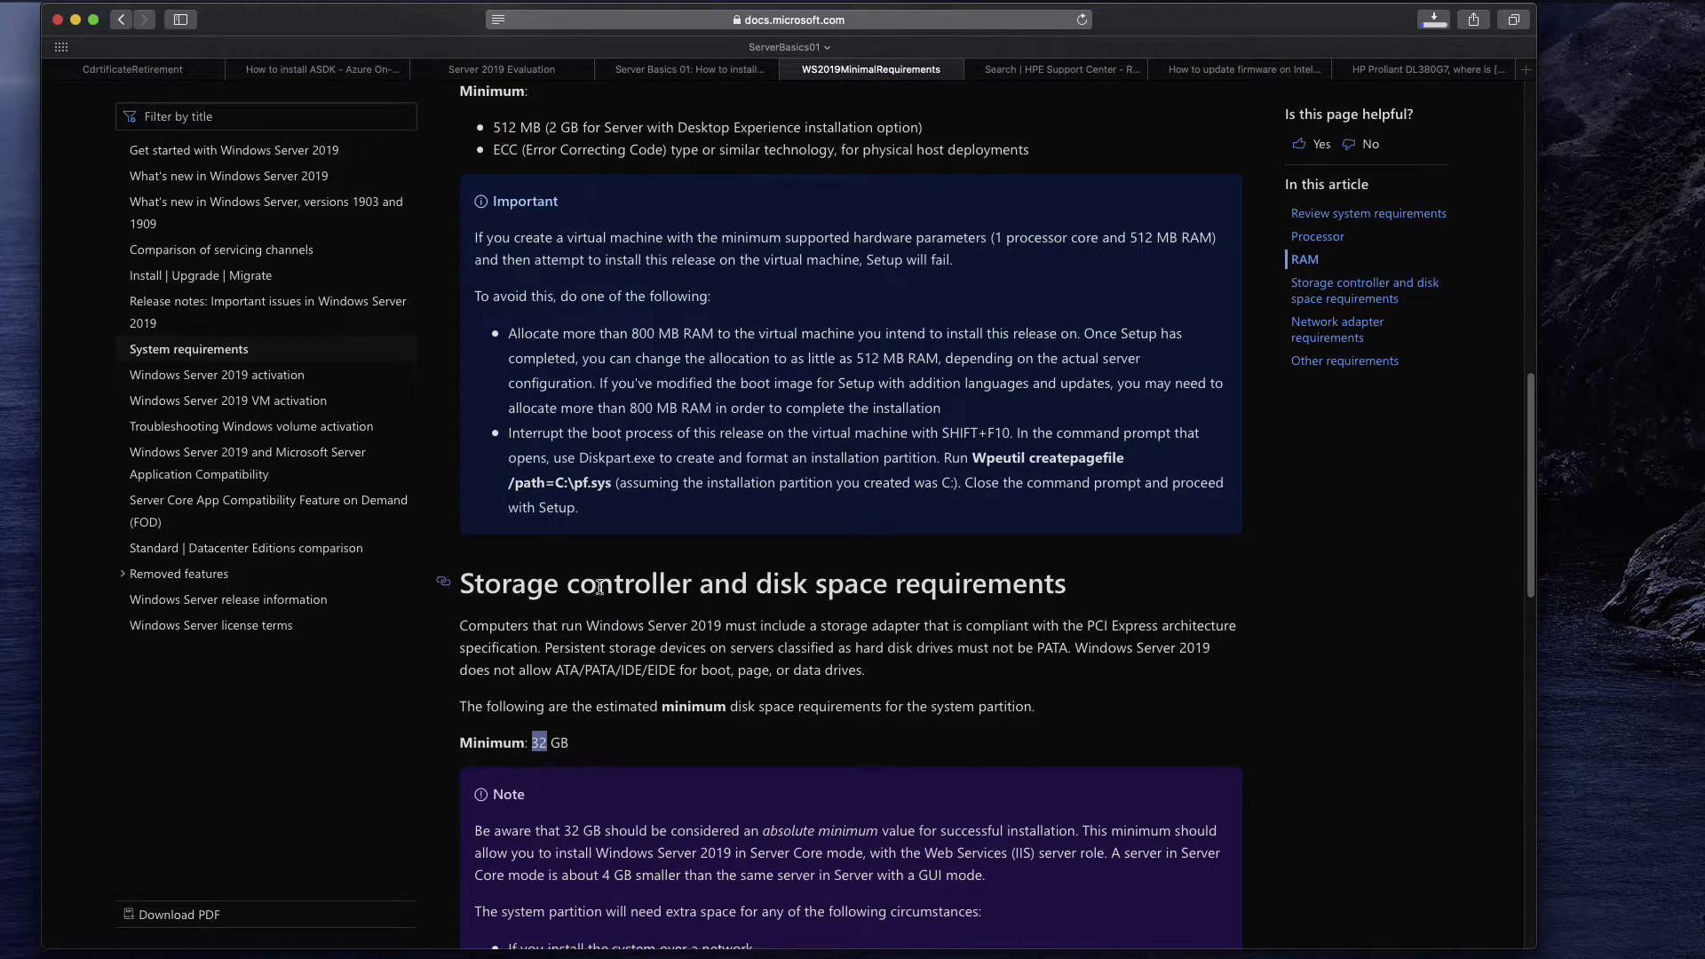
pyautogui.click(786, 580)
pyautogui.moveTo(555, 672); pyautogui.dragTo(677, 673)
pyautogui.click(679, 672)
pyautogui.scroll(-1, 765, 638)
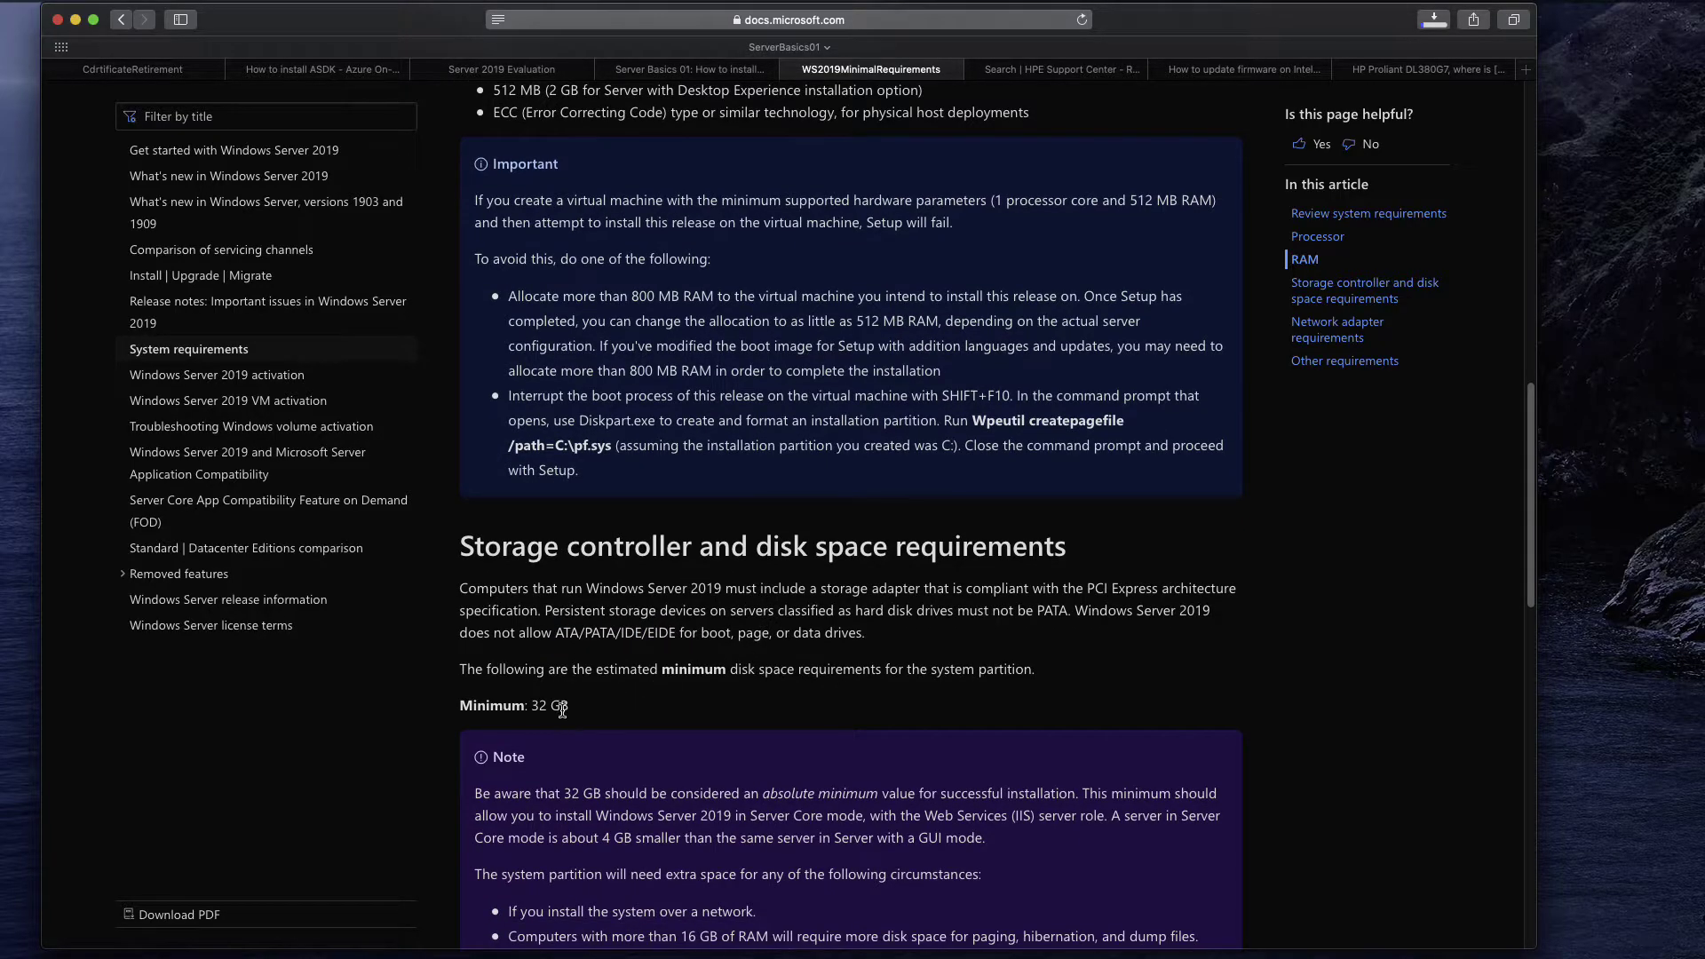
pyautogui.moveTo(532, 706); pyautogui.dragTo(569, 706)
pyautogui.click(642, 709)
pyautogui.scroll(-5, 869, 604)
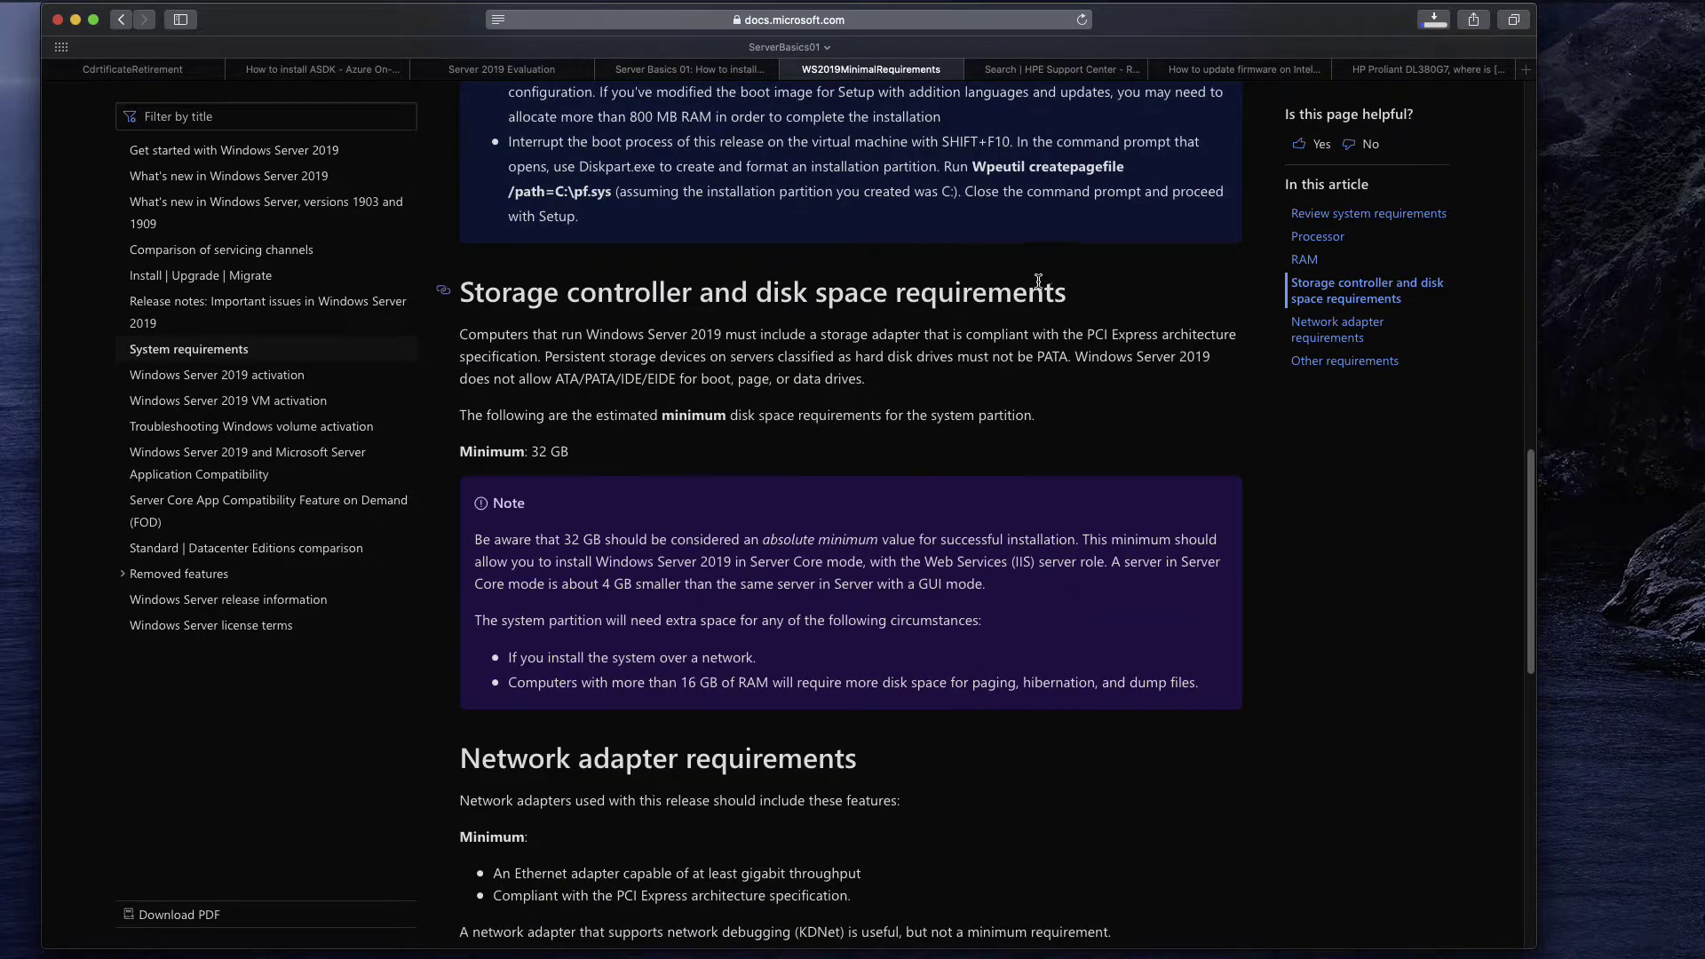
# Browse the 844 DL380 Gen10 software downloads on HPE Support Center, starting with the iLO 5 firmware update.
pyautogui.click(1100, 79)
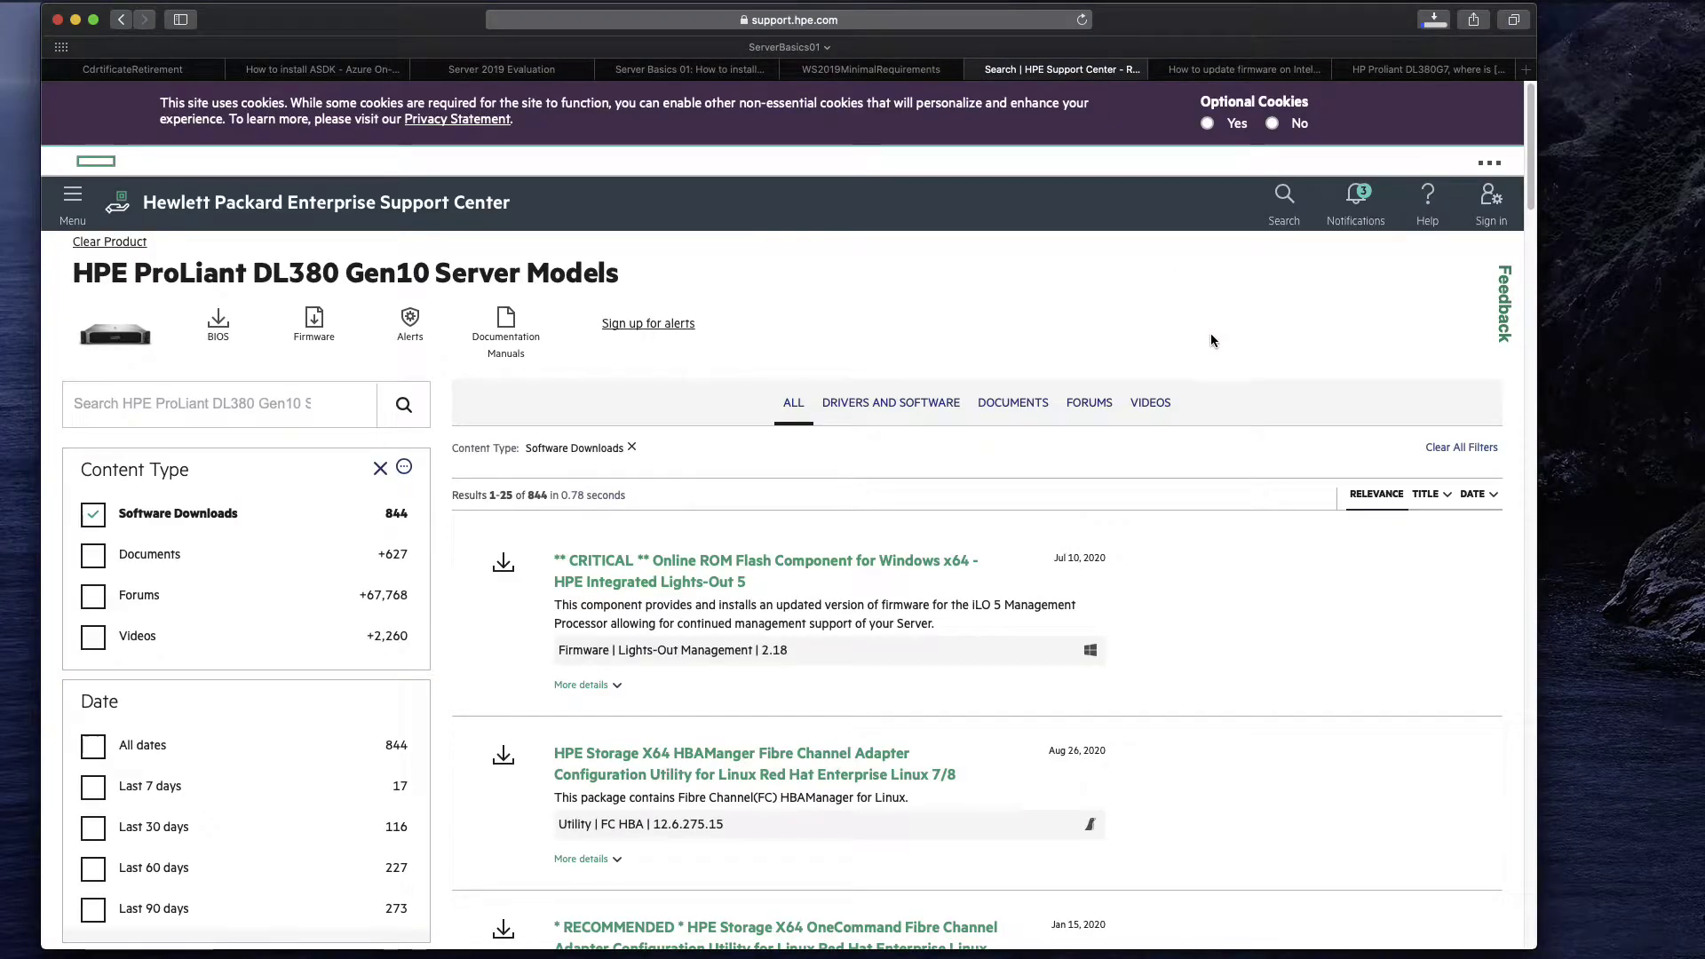
pyautogui.scroll(-2, 1206, 347)
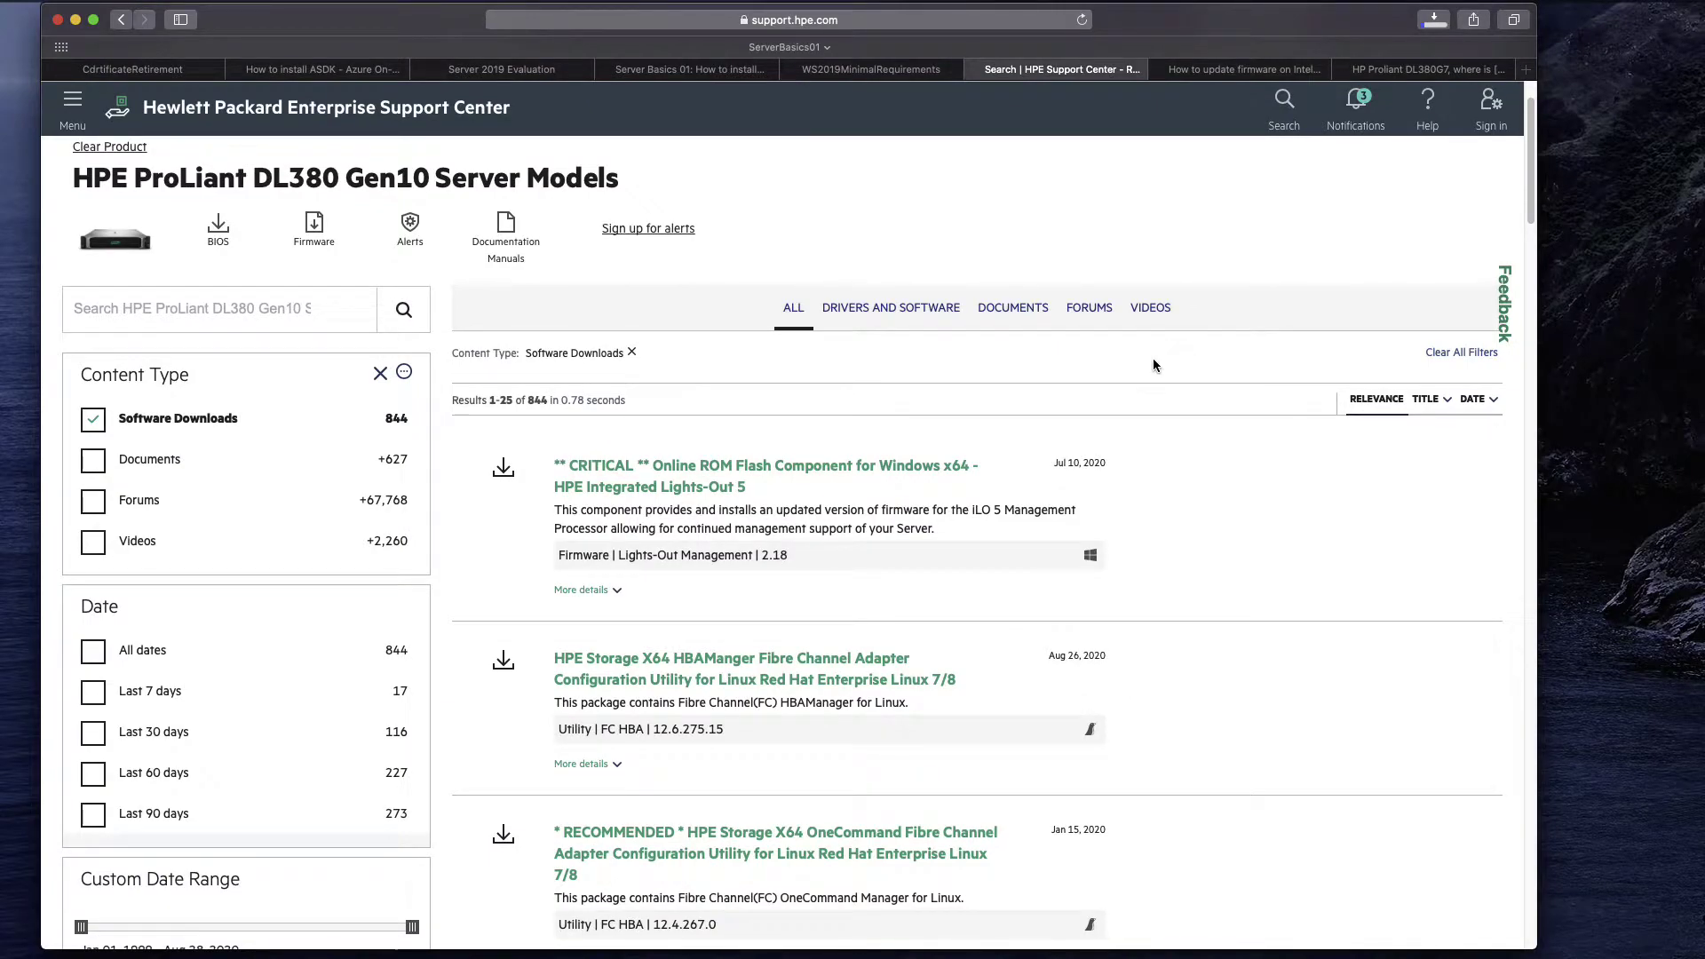
pyautogui.scroll(-5, 922, 546)
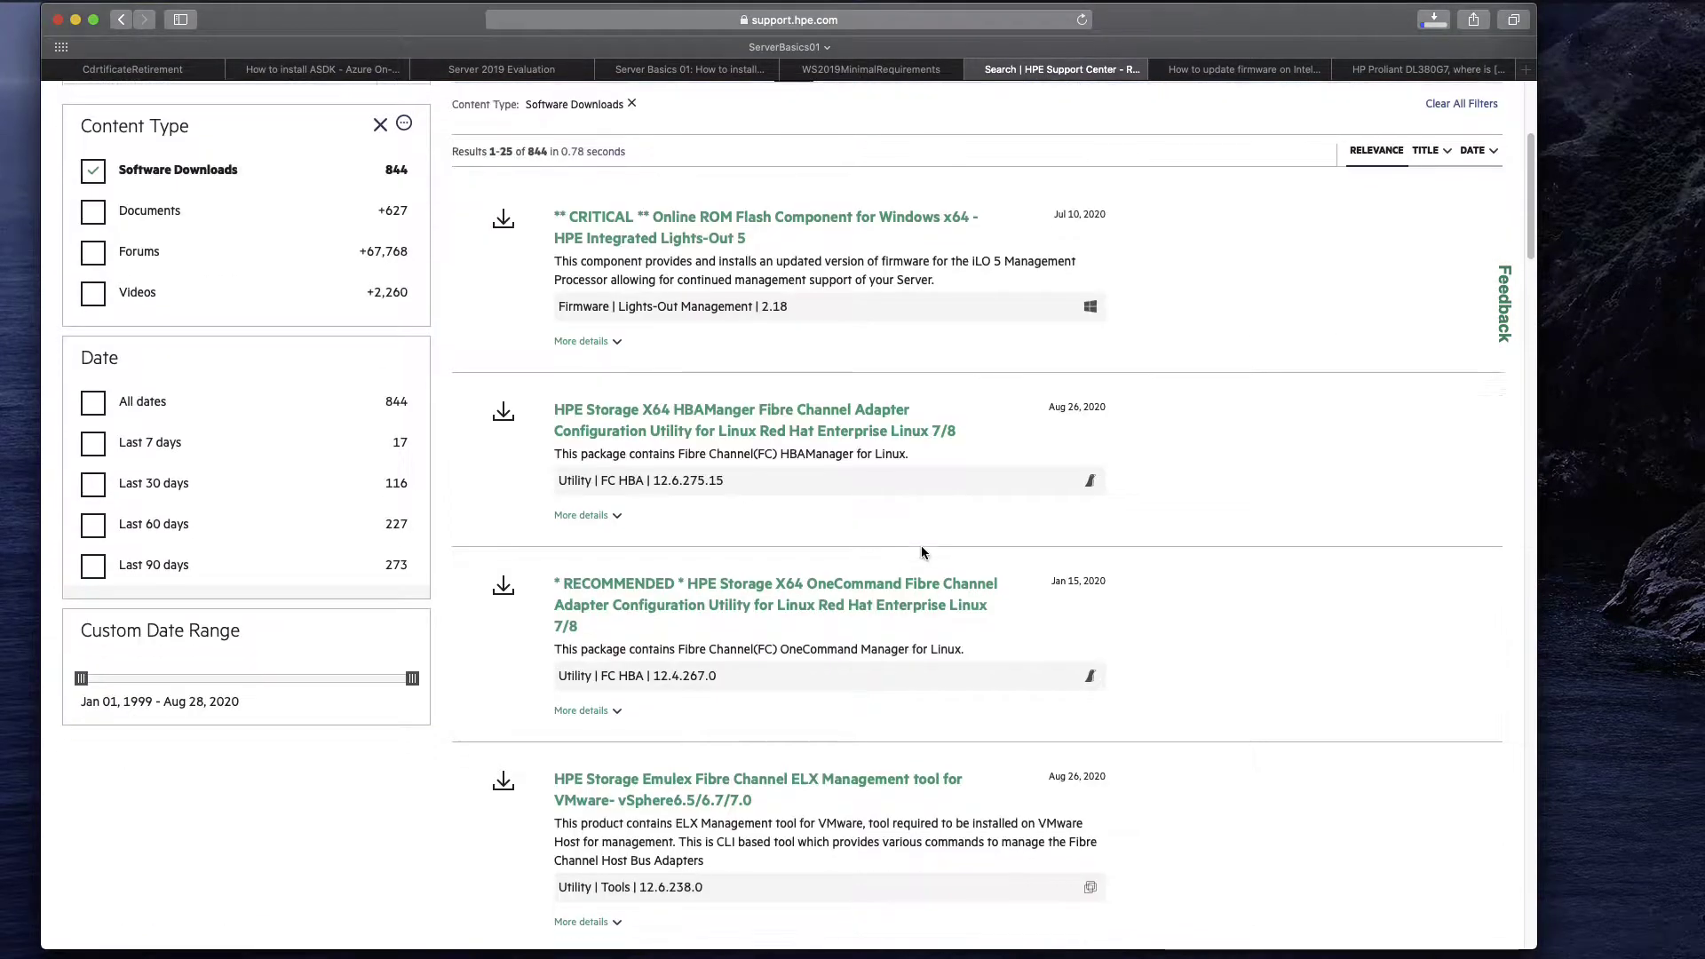
pyautogui.scroll(7, 919, 544)
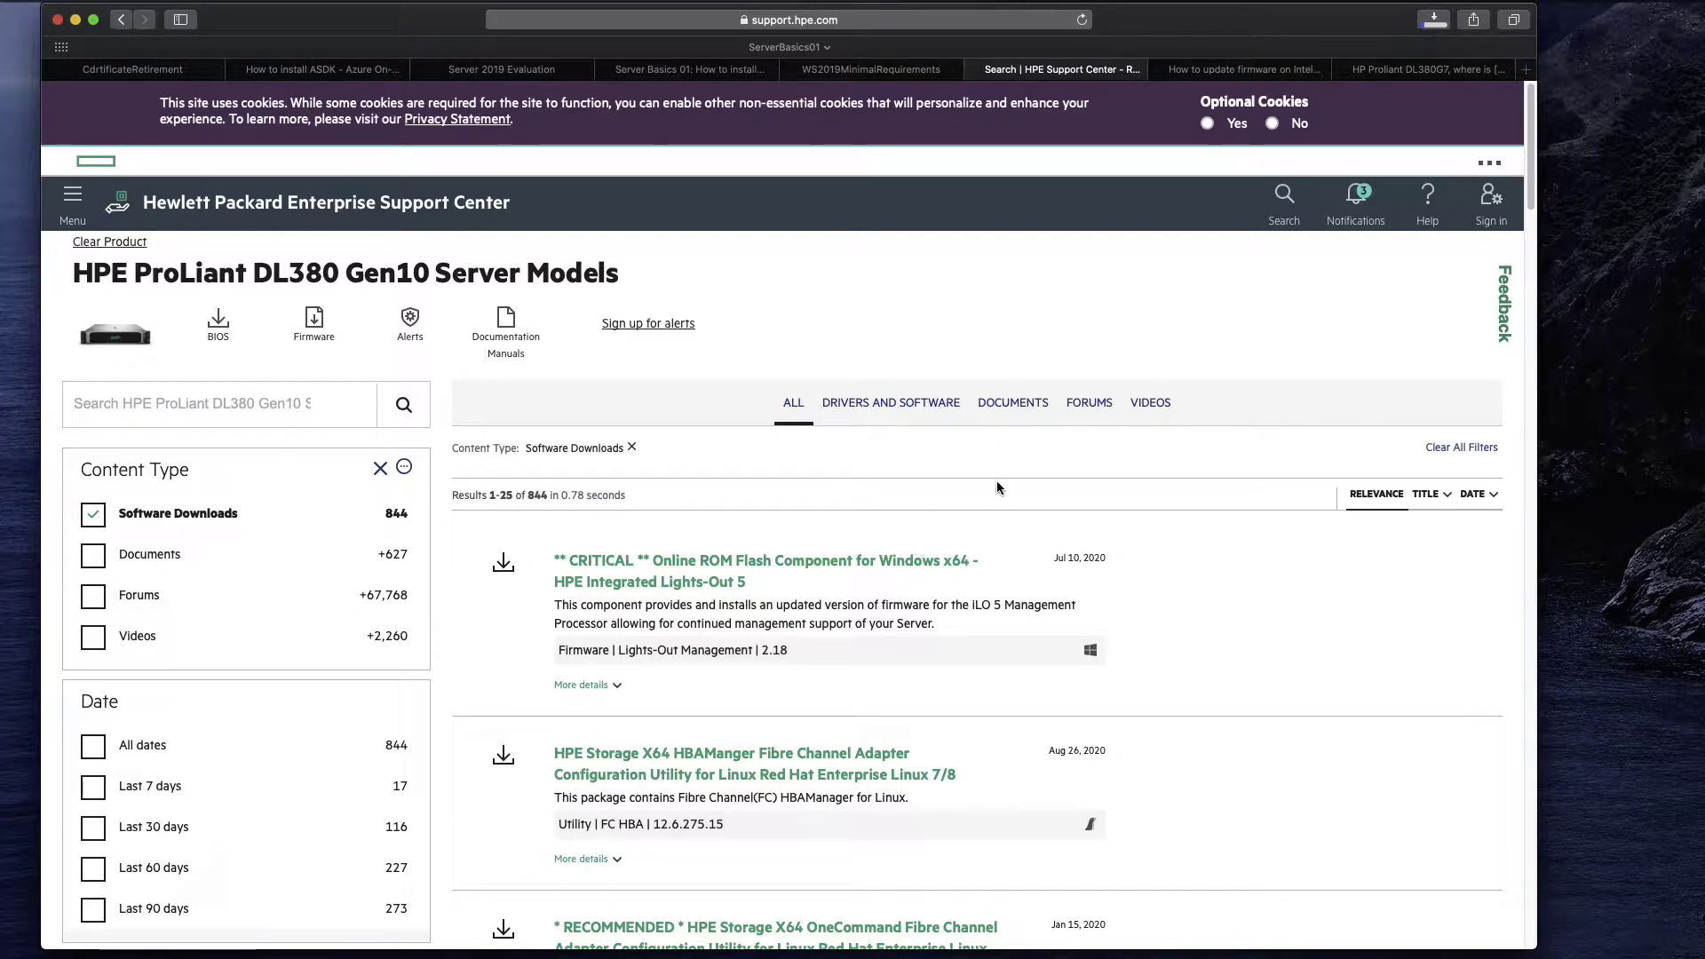
pyautogui.scroll(-6, 984, 496)
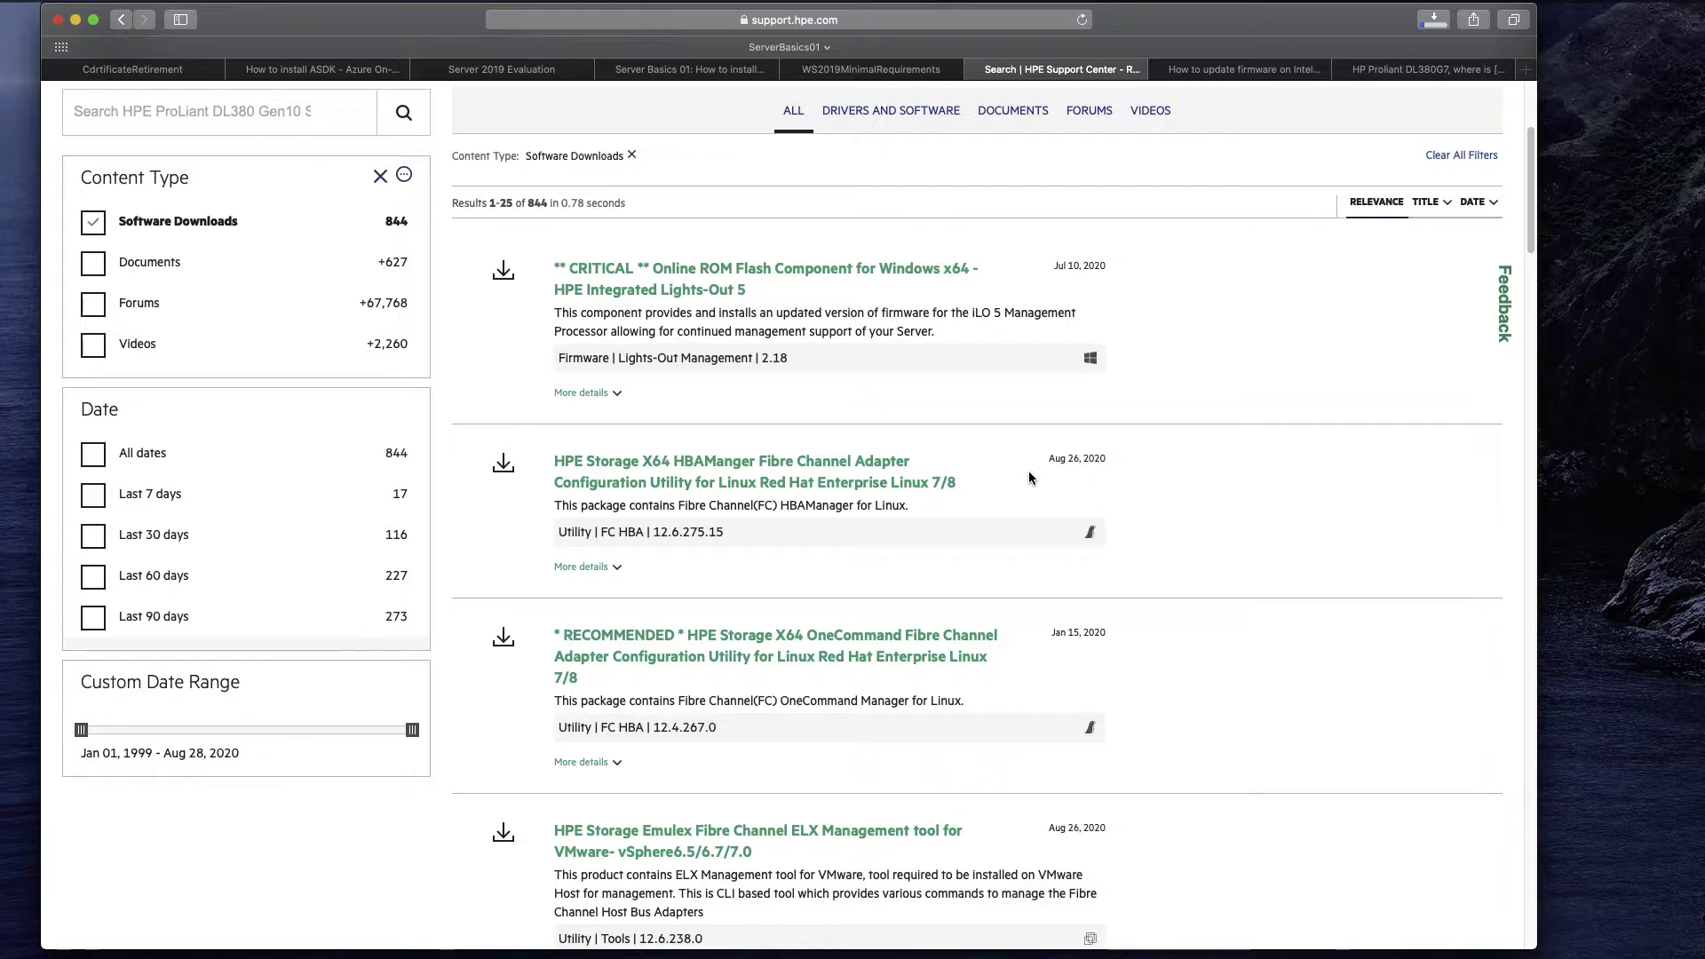
pyautogui.scroll(-5, 1032, 482)
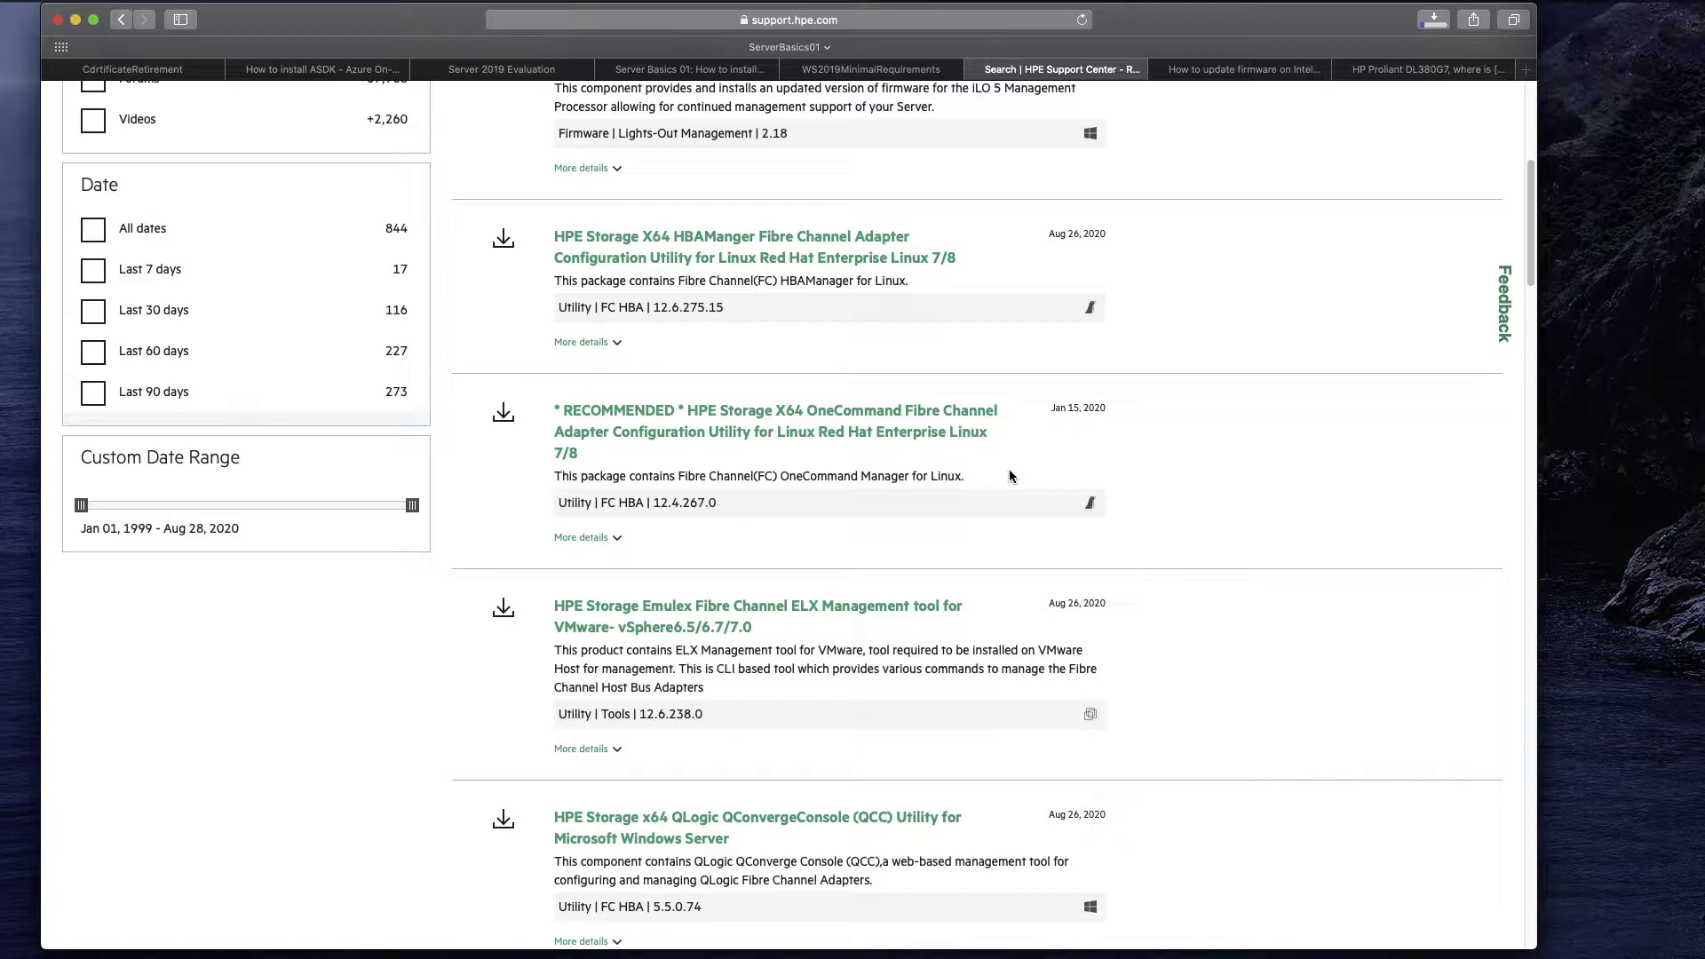
pyautogui.scroll(-3, 1030, 462)
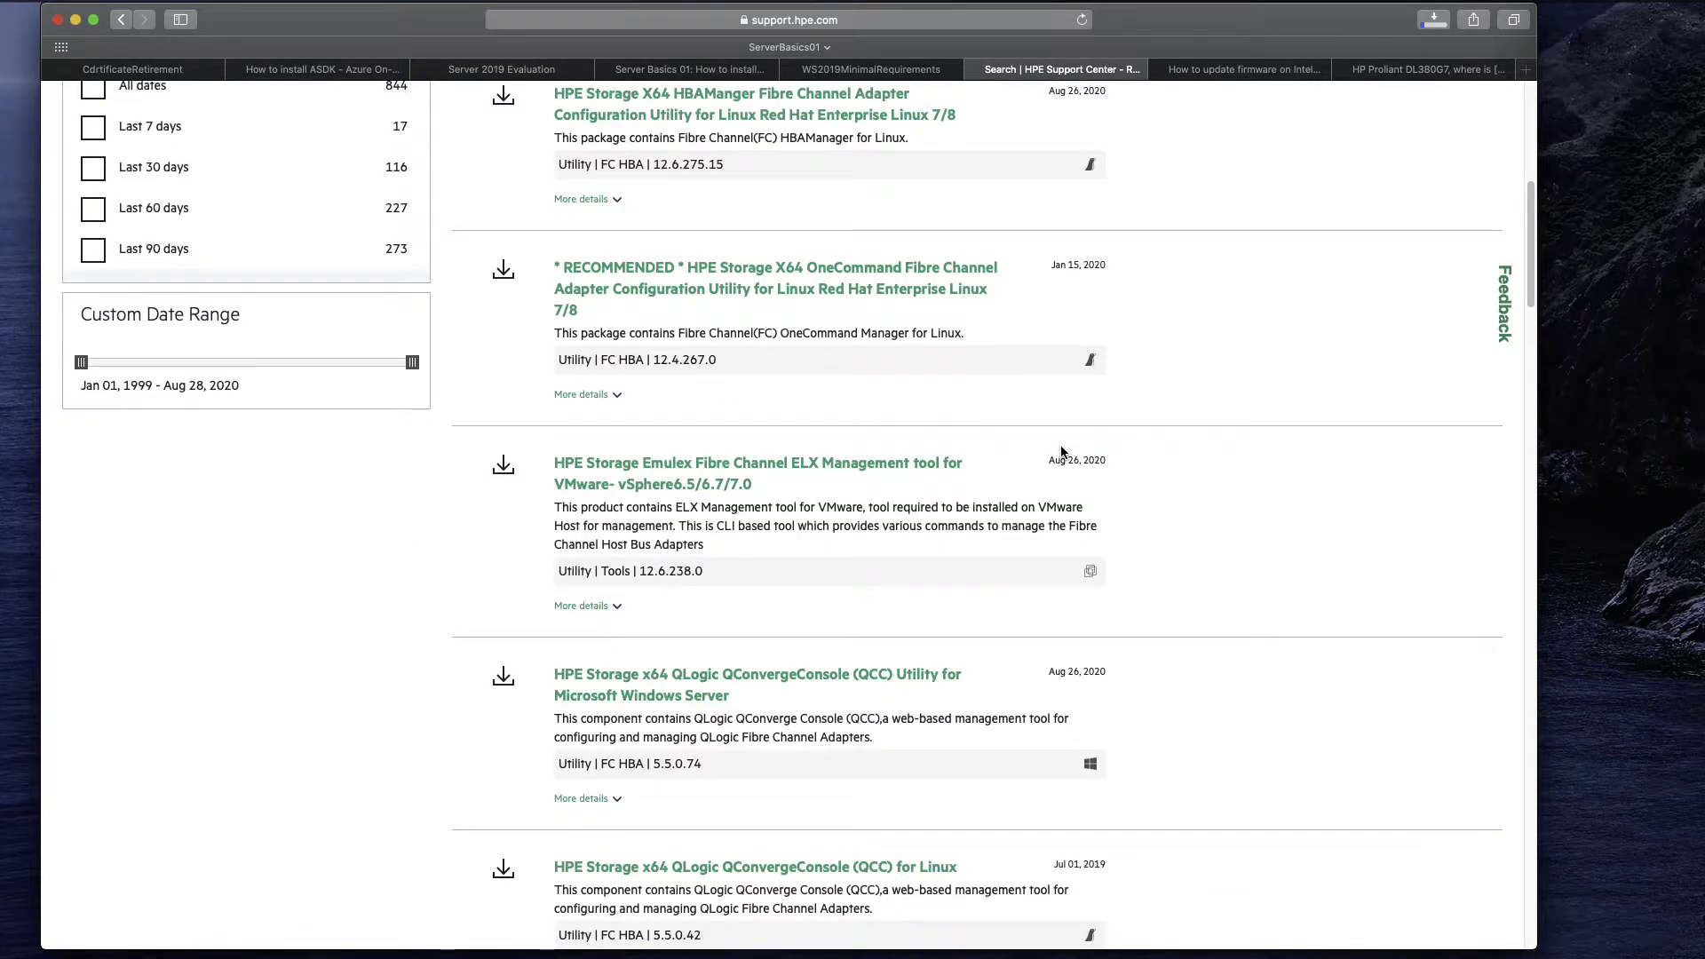
pyautogui.scroll(4, 1325, 484)
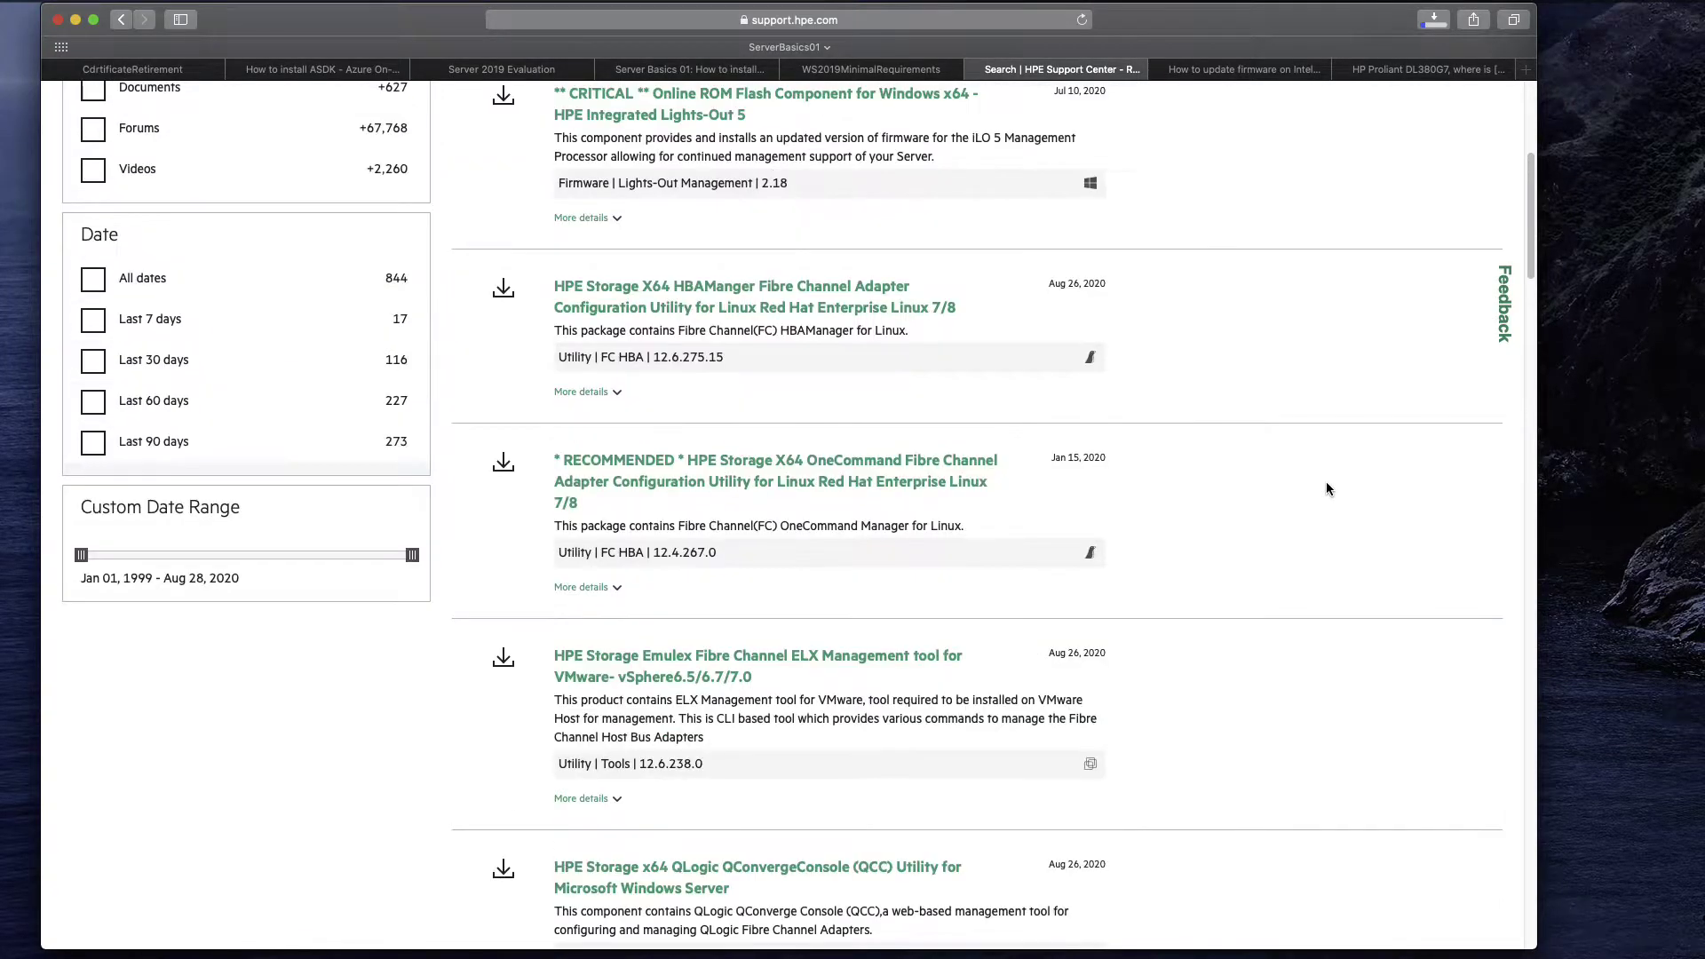
pyautogui.scroll(10, 1327, 489)
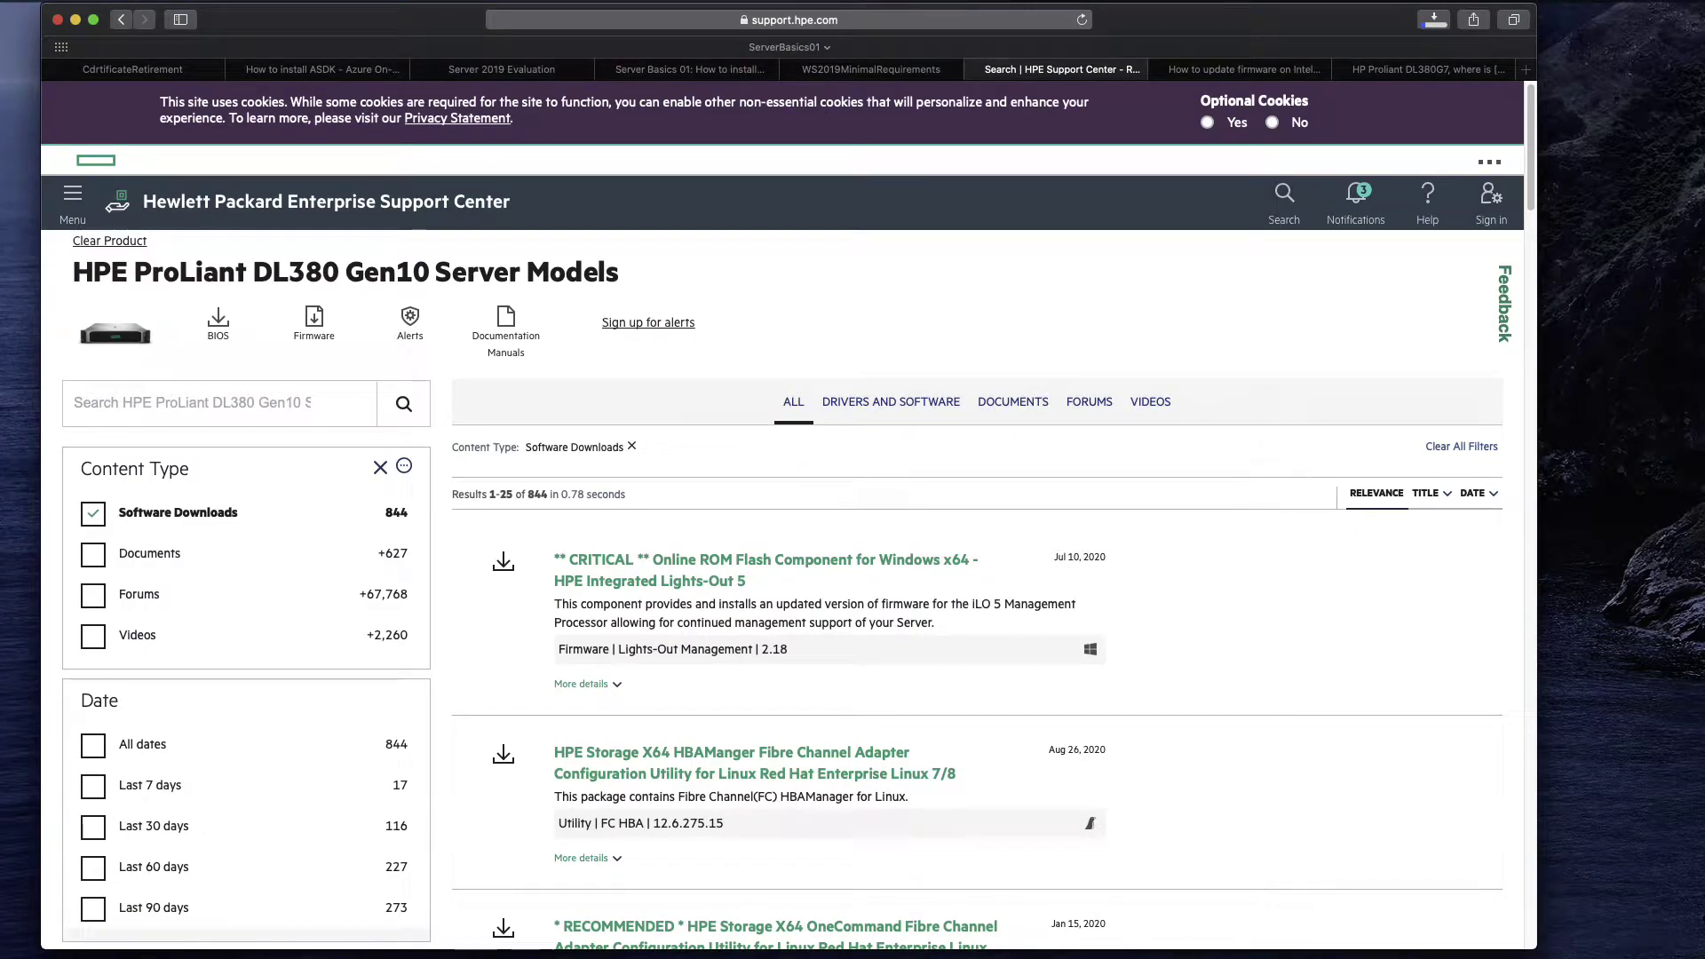
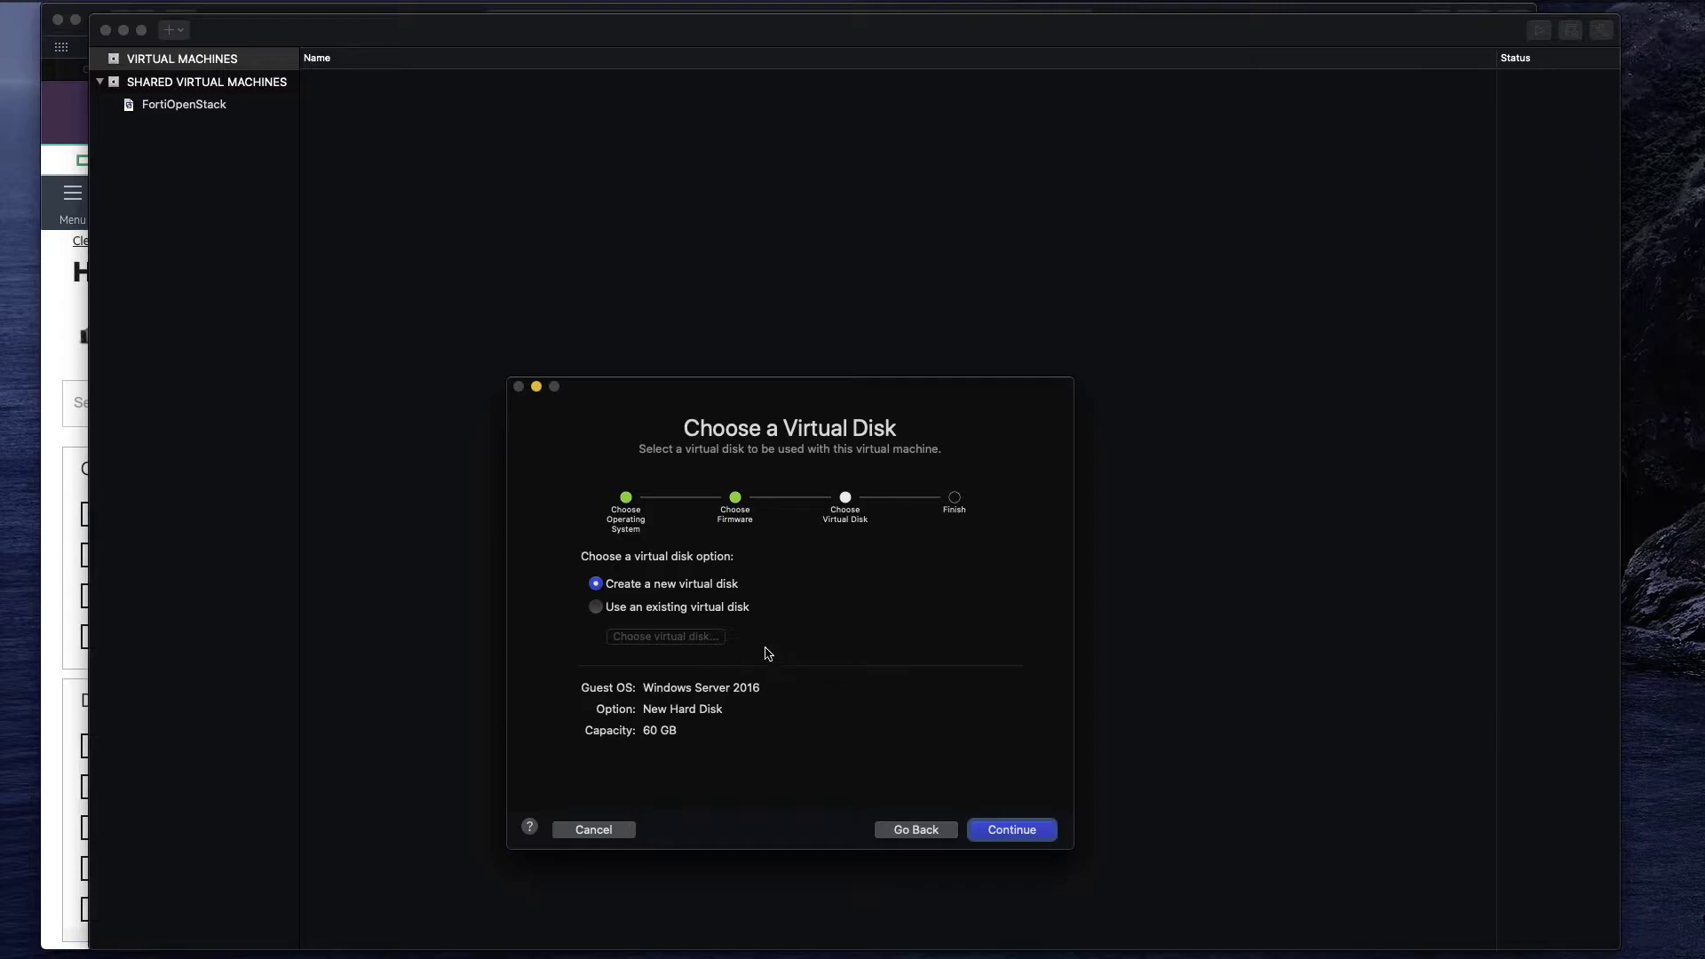
# Finish the wizard via Customize Settings and save the machine as ServerBasics01VM.
pyautogui.click(1000, 832)
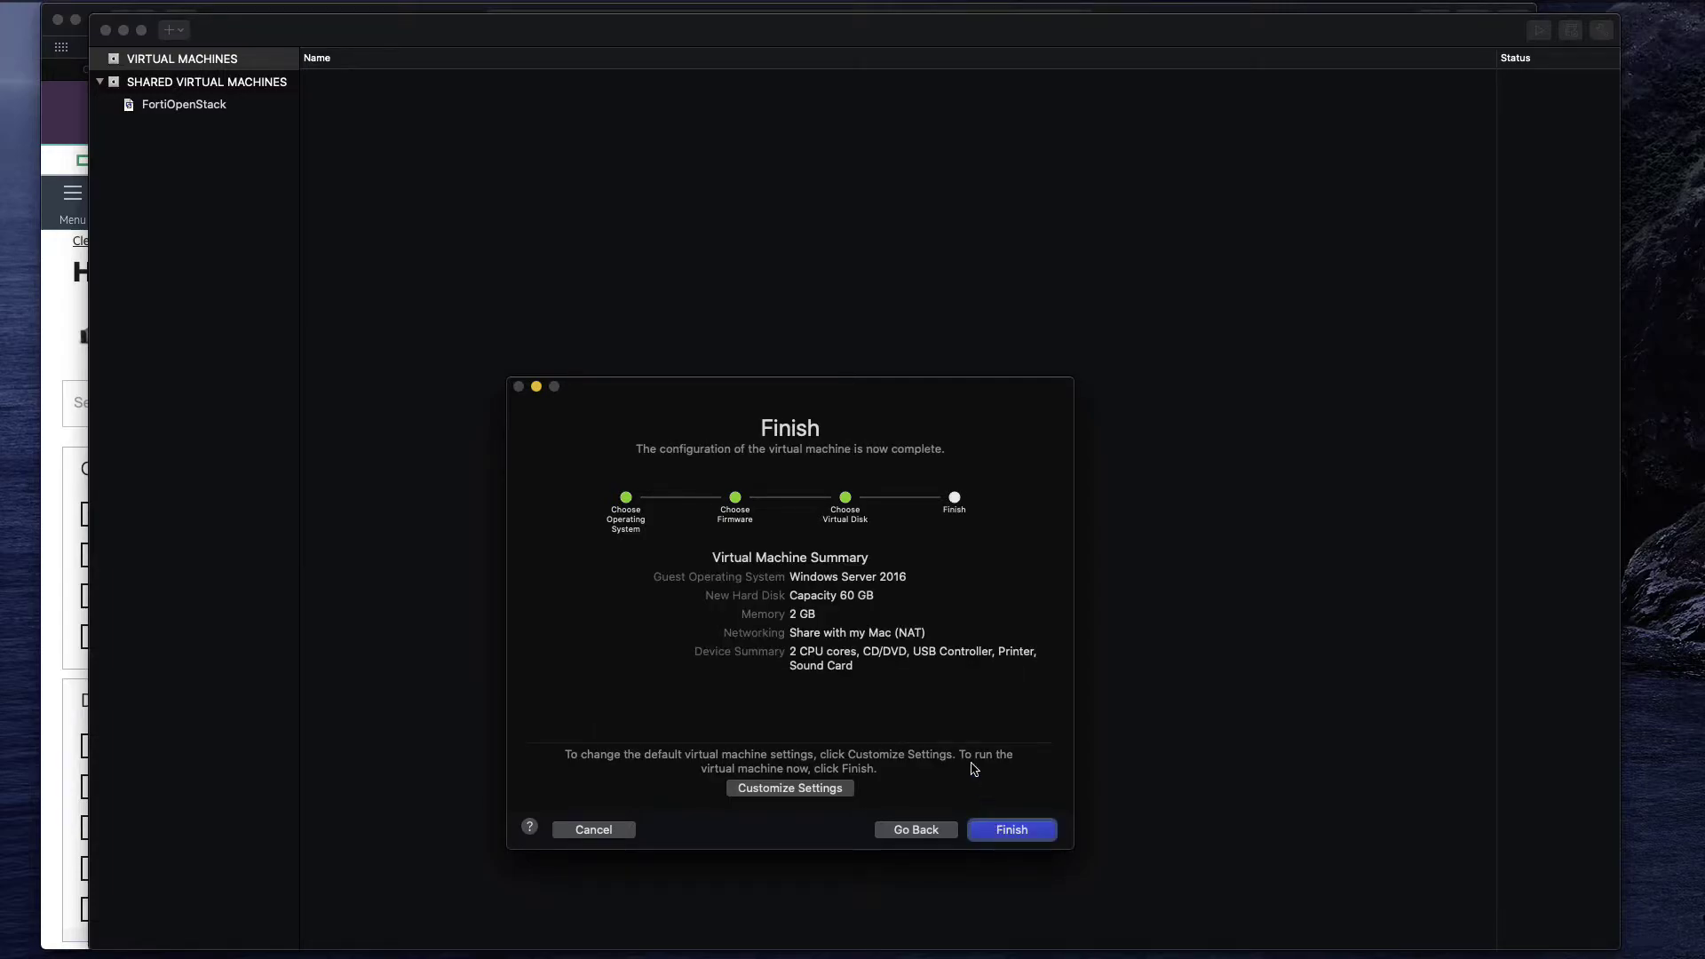
pyautogui.click(801, 794)
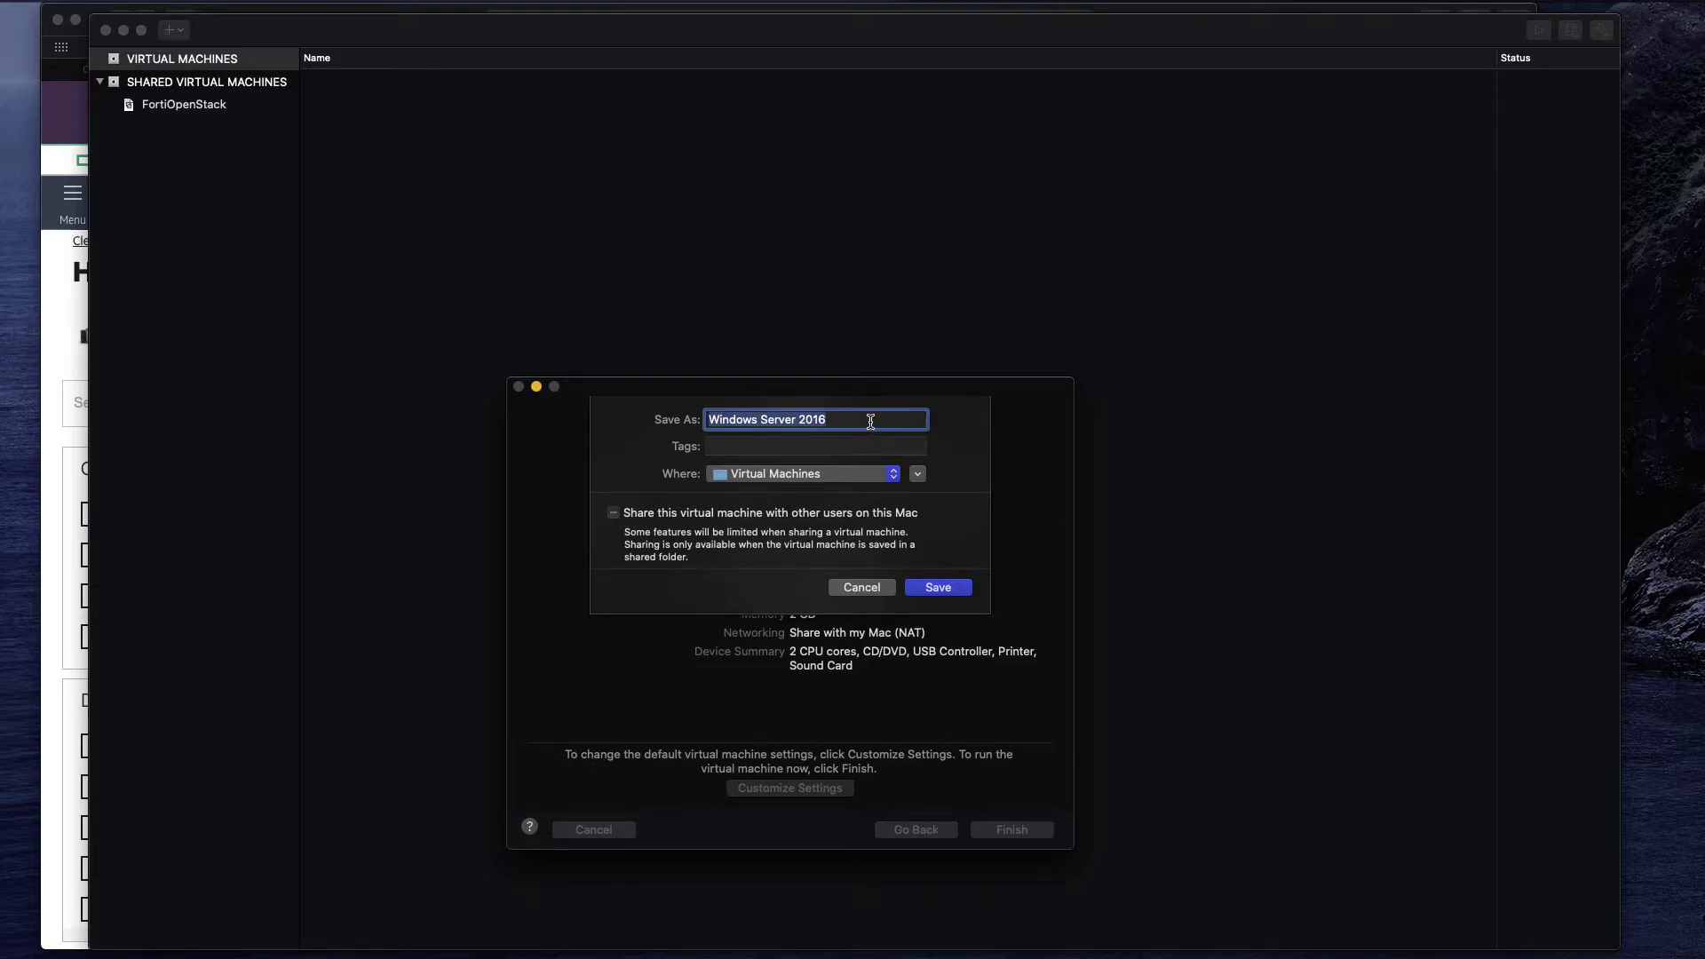
pyautogui.write('ServerBasics01VM')
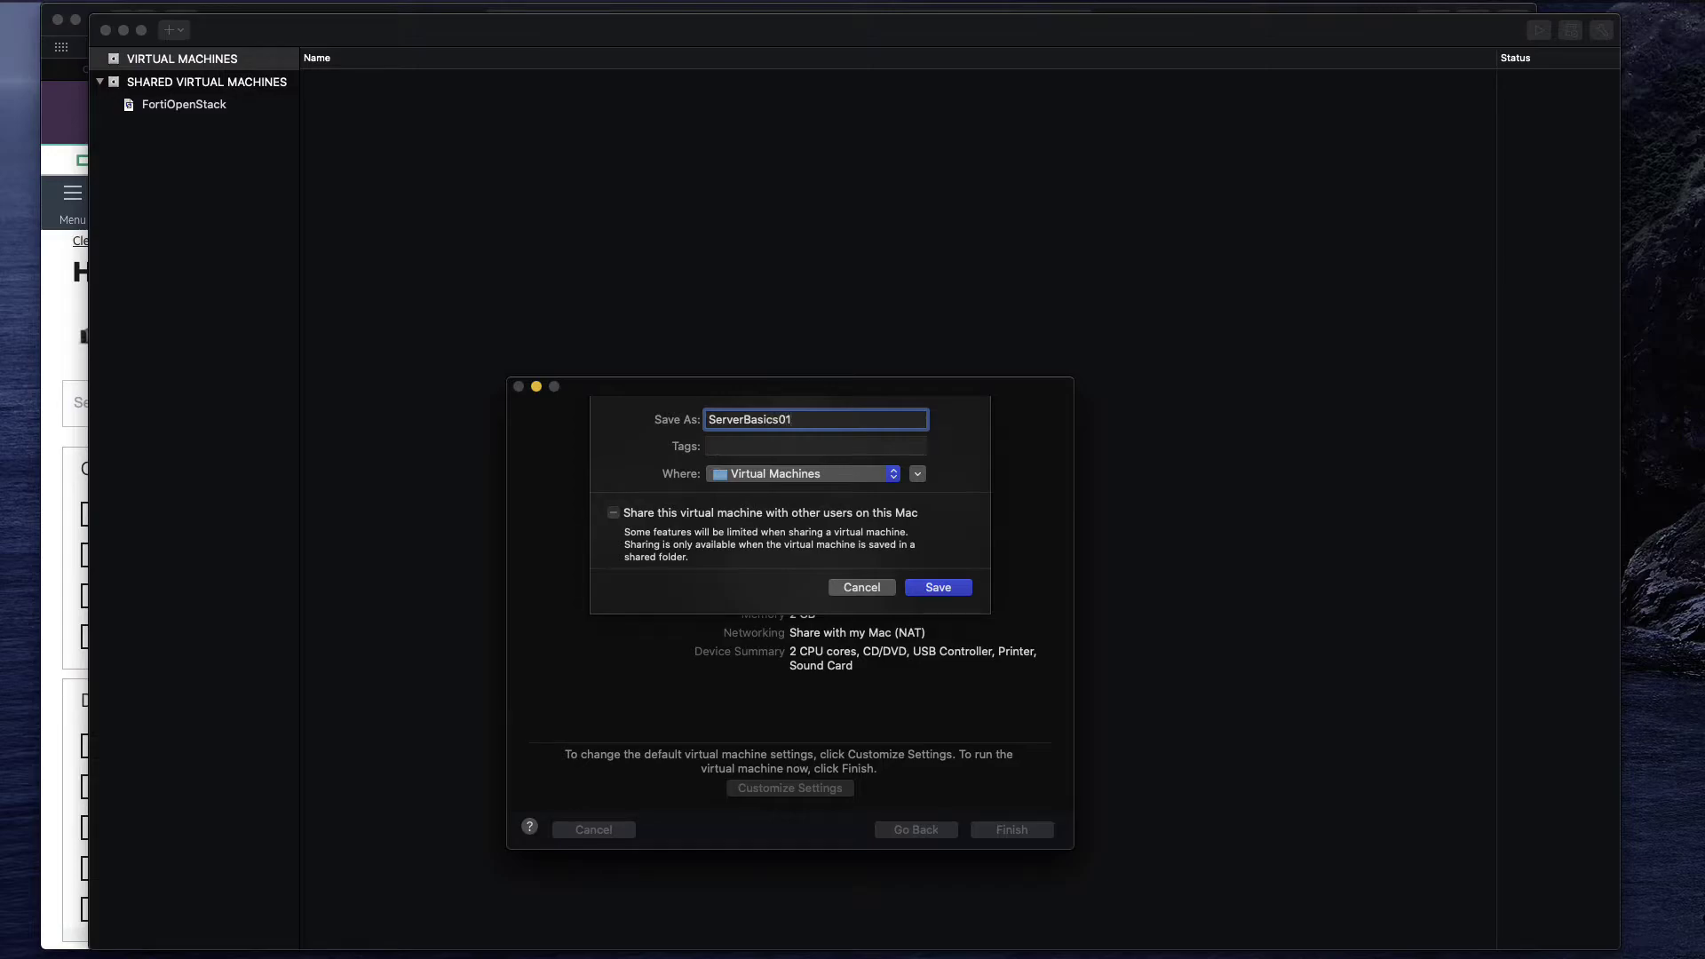
pyautogui.click(924, 588)
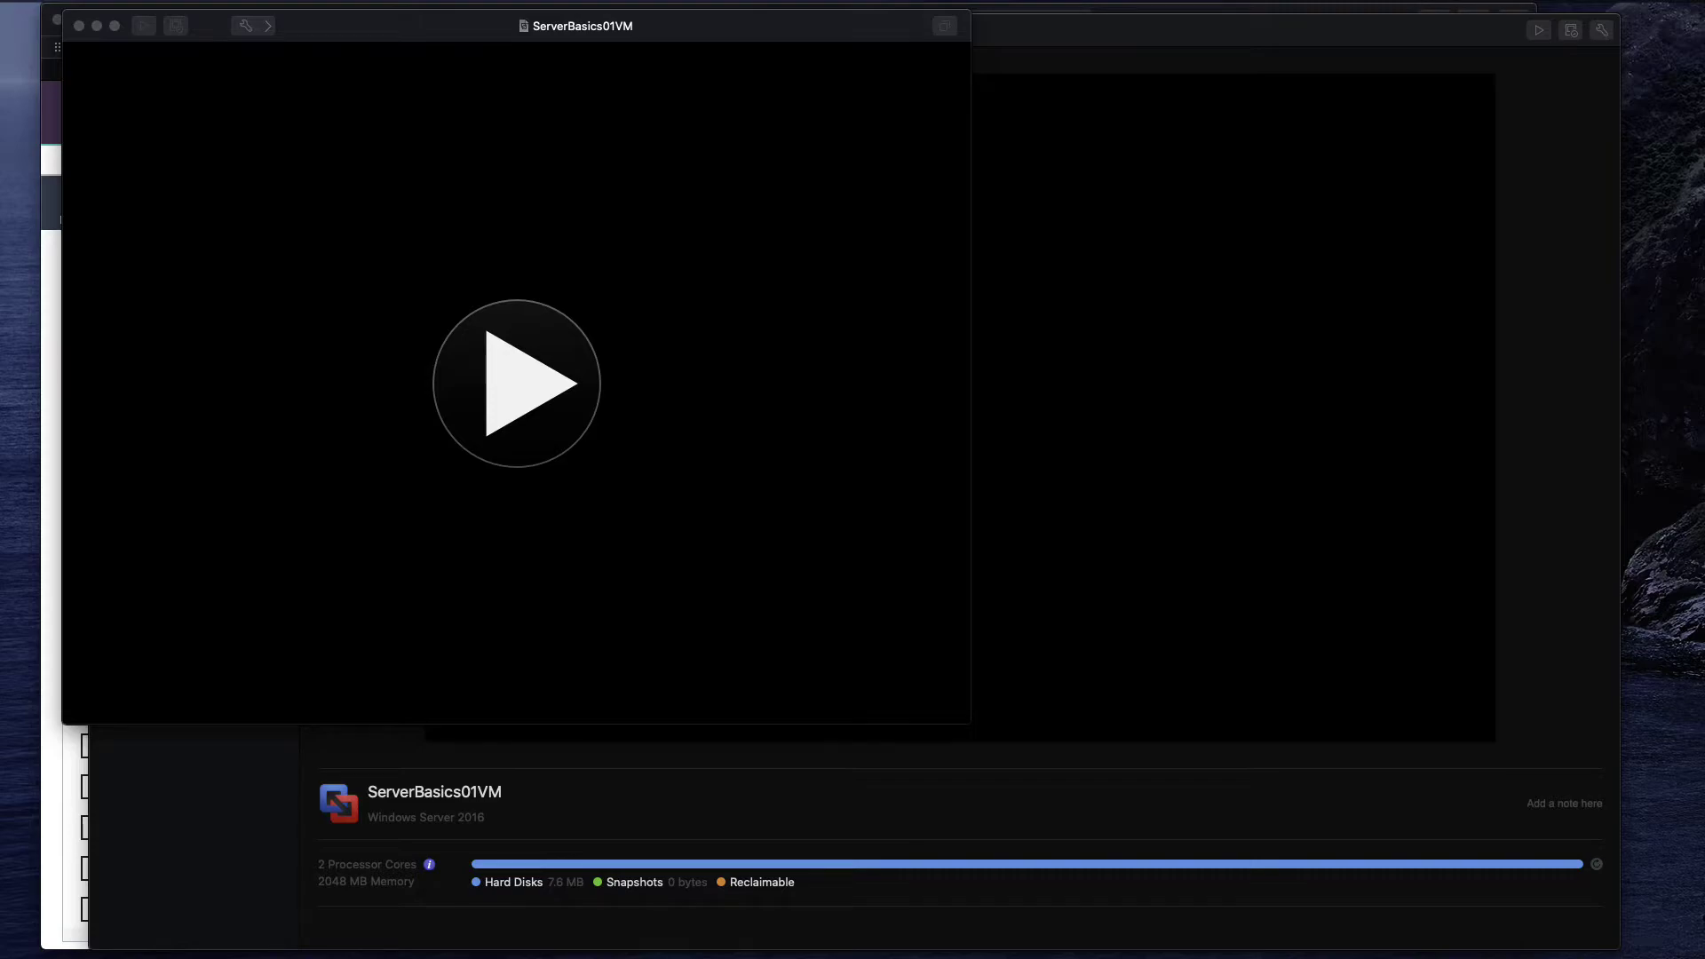
# Close the library, enlarge the ServerBasics01VM window and open its settings overview.
pyautogui.moveTo(769, 36); pyautogui.dragTo(635, 29)
pyautogui.click(104, 30)
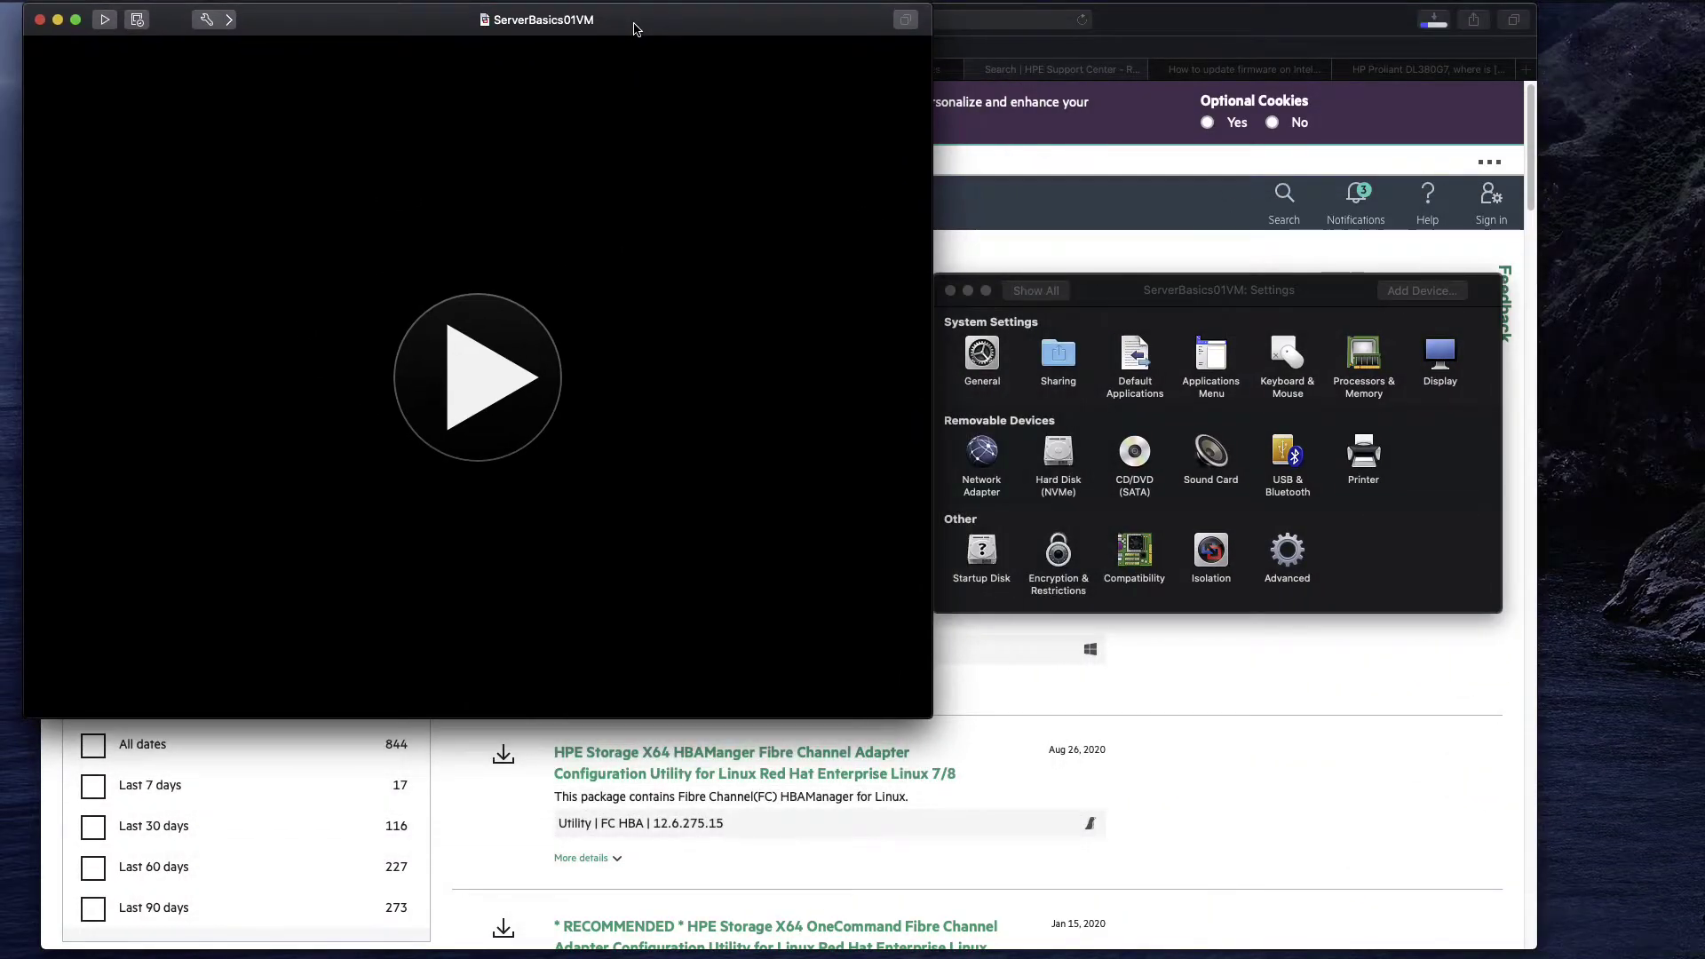
pyautogui.click(908, 728)
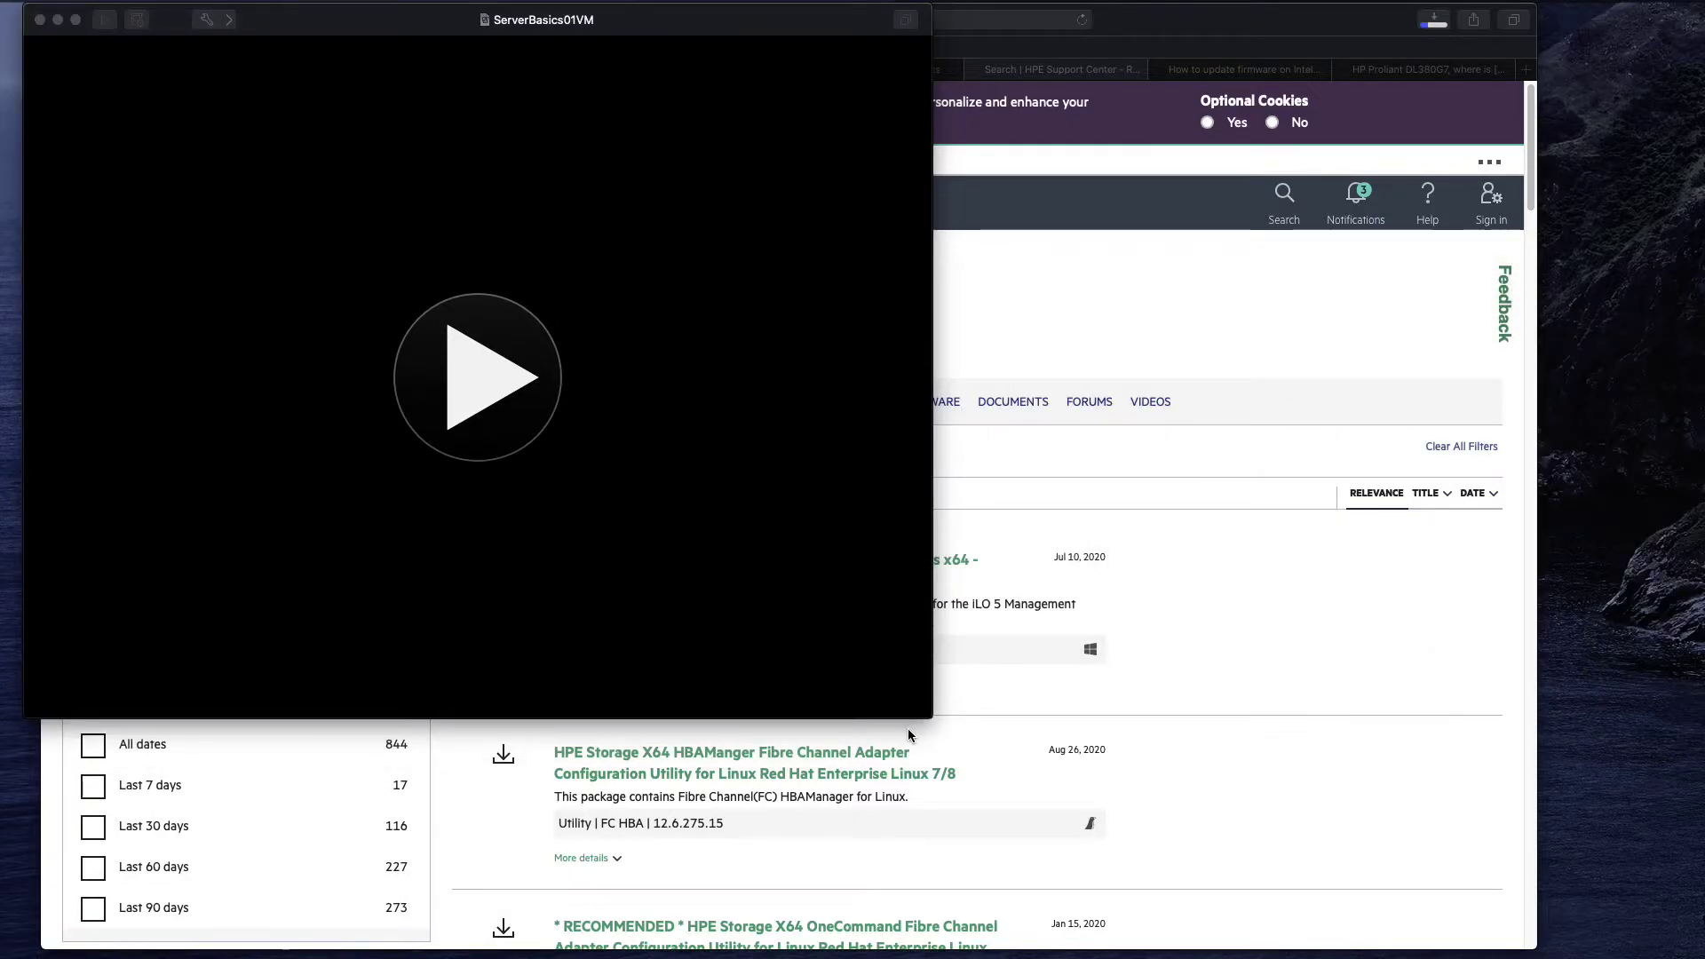
pyautogui.moveTo(932, 716); pyautogui.dragTo(1662, 941)
pyautogui.press('super+e')
pyautogui.moveTo(1042, 476); pyautogui.dragTo(951, 465)
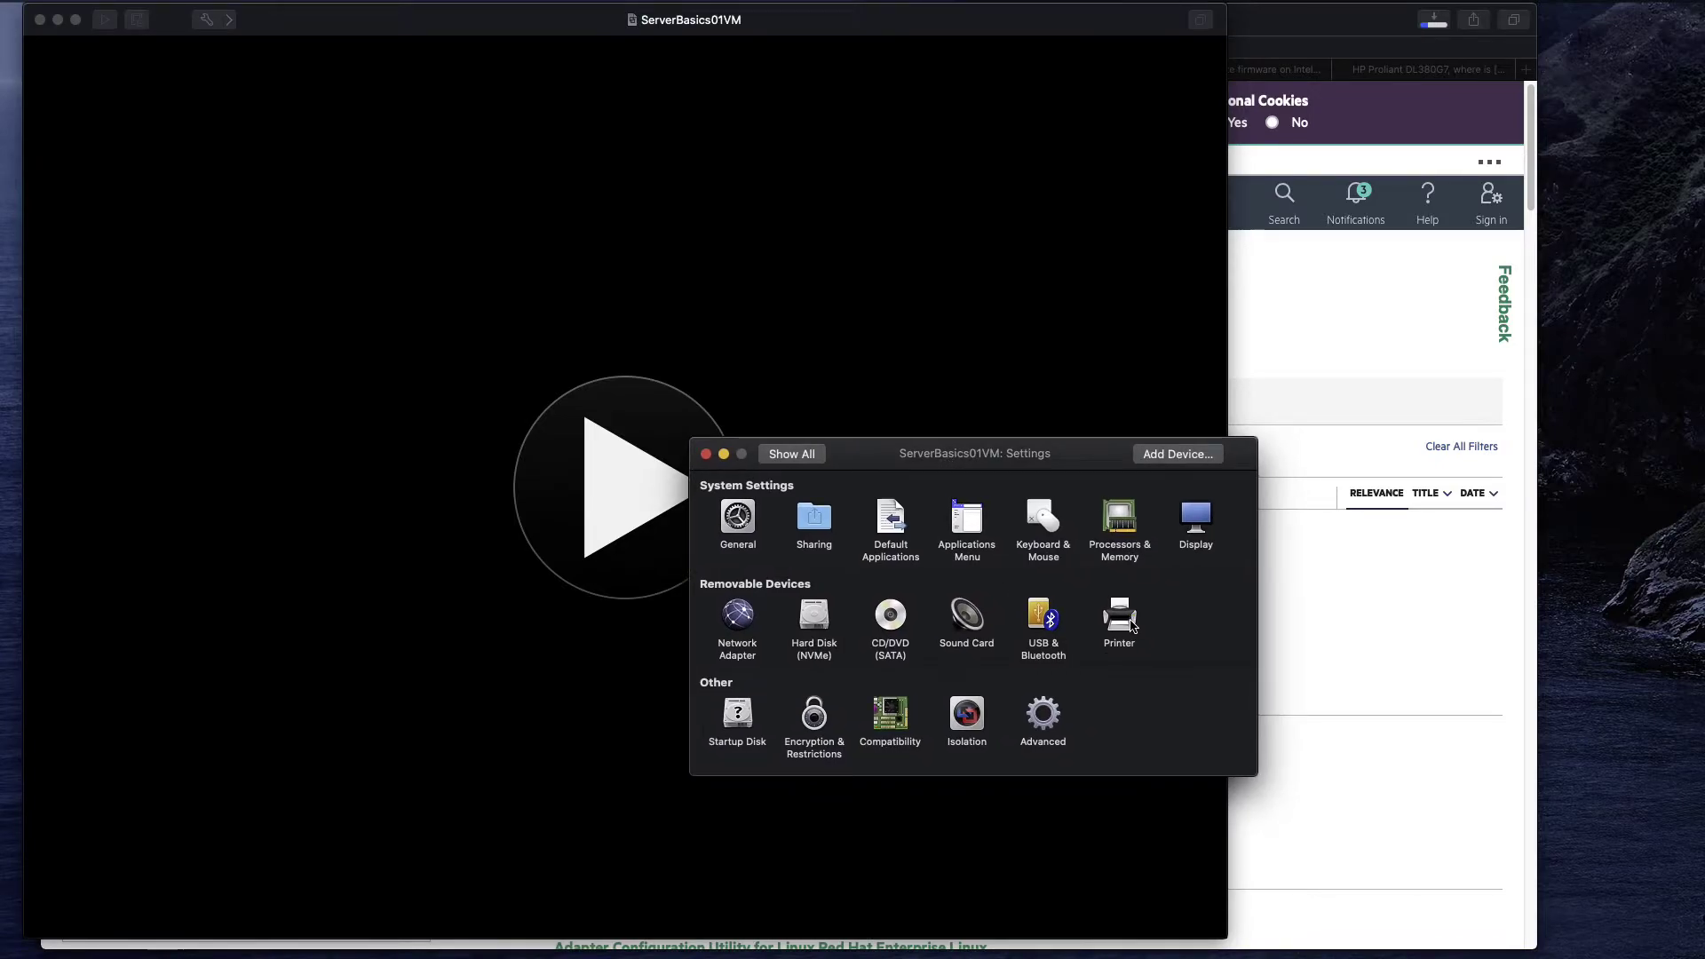
pyautogui.click(1121, 617)
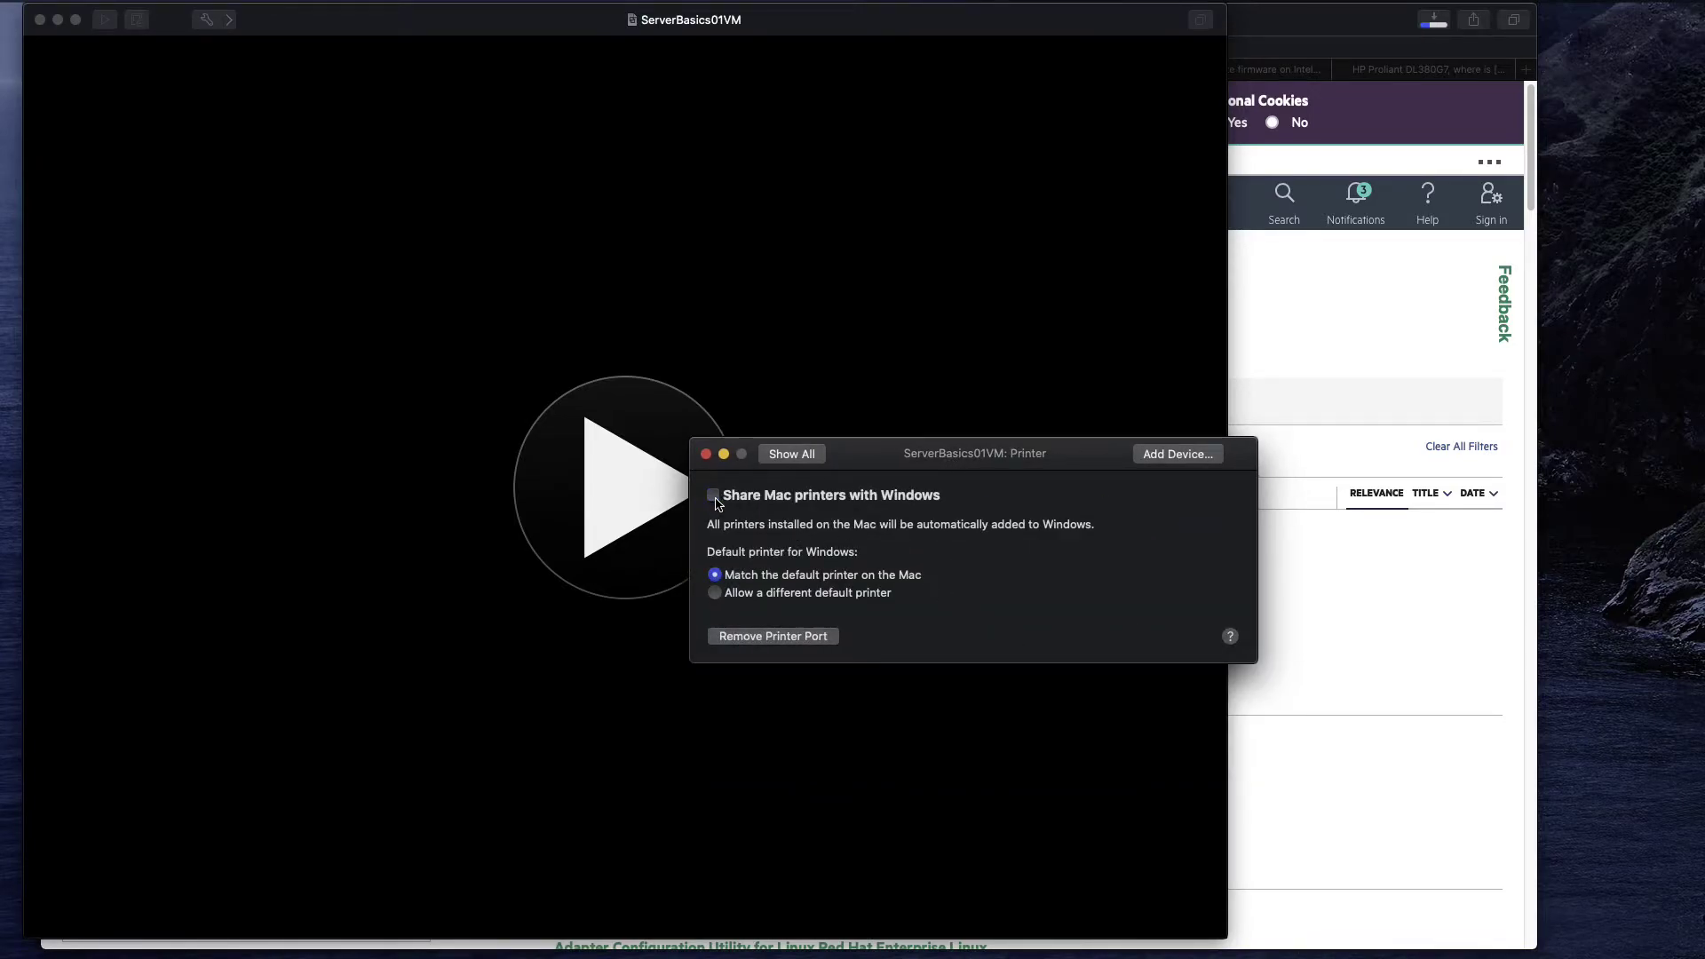
pyautogui.click(792, 453)
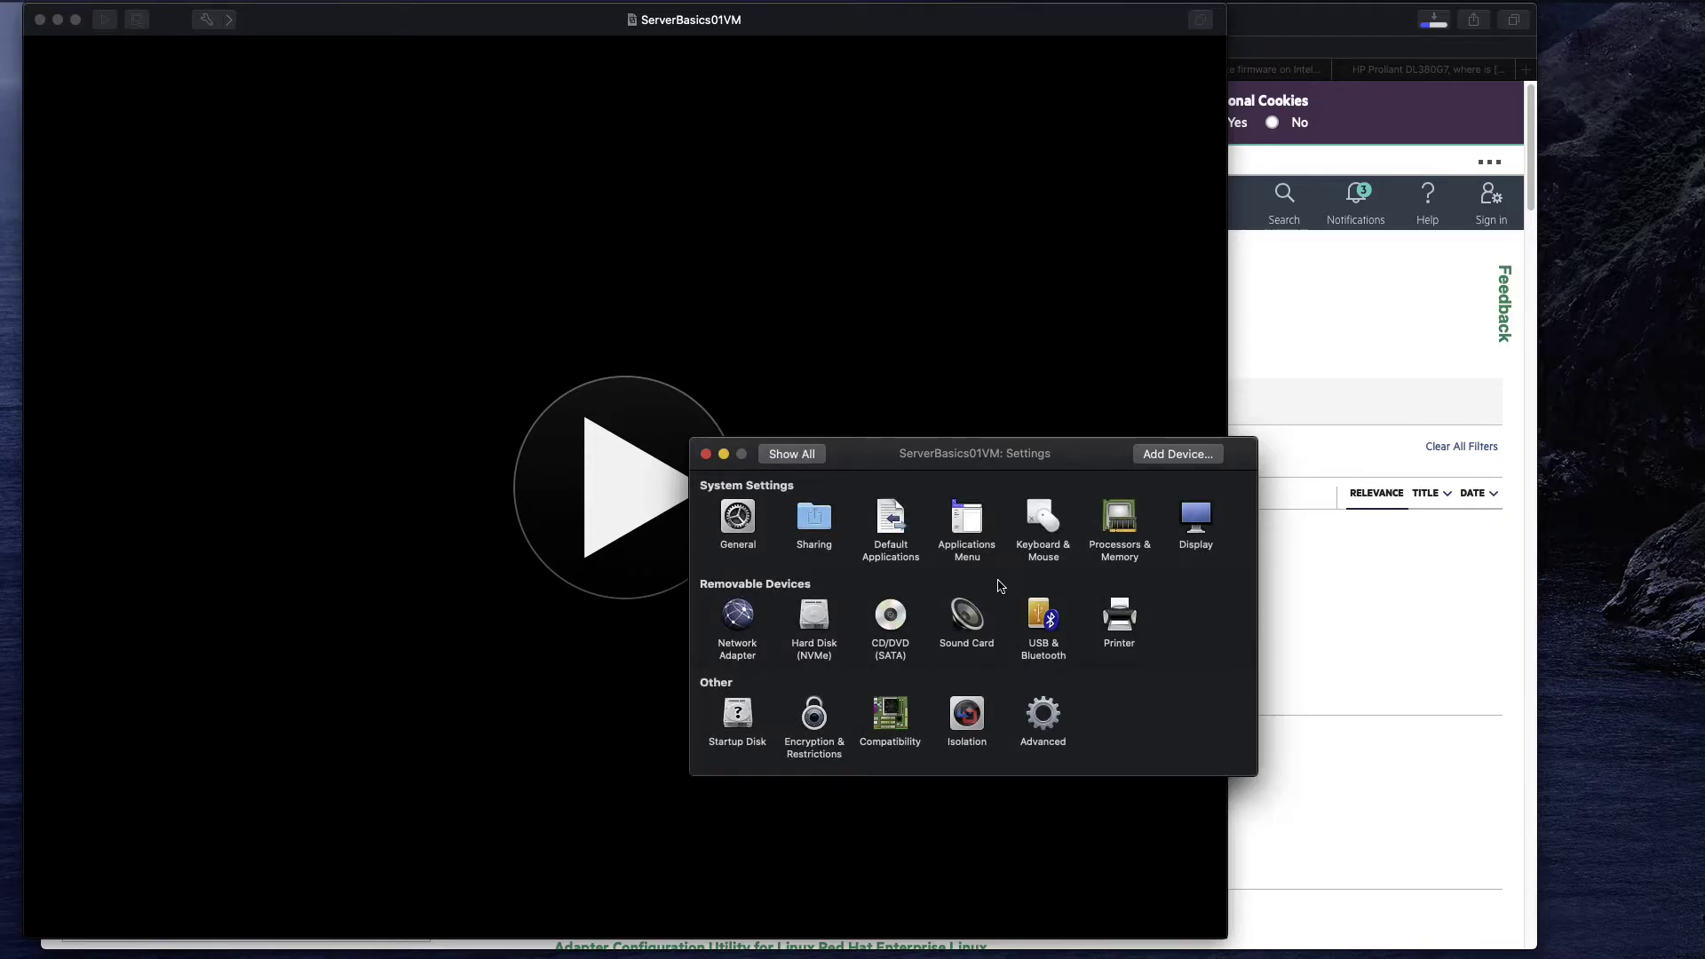
# Make newly plugged USB devices connect to the Mac in Advanced USB options.
pyautogui.click(1045, 619)
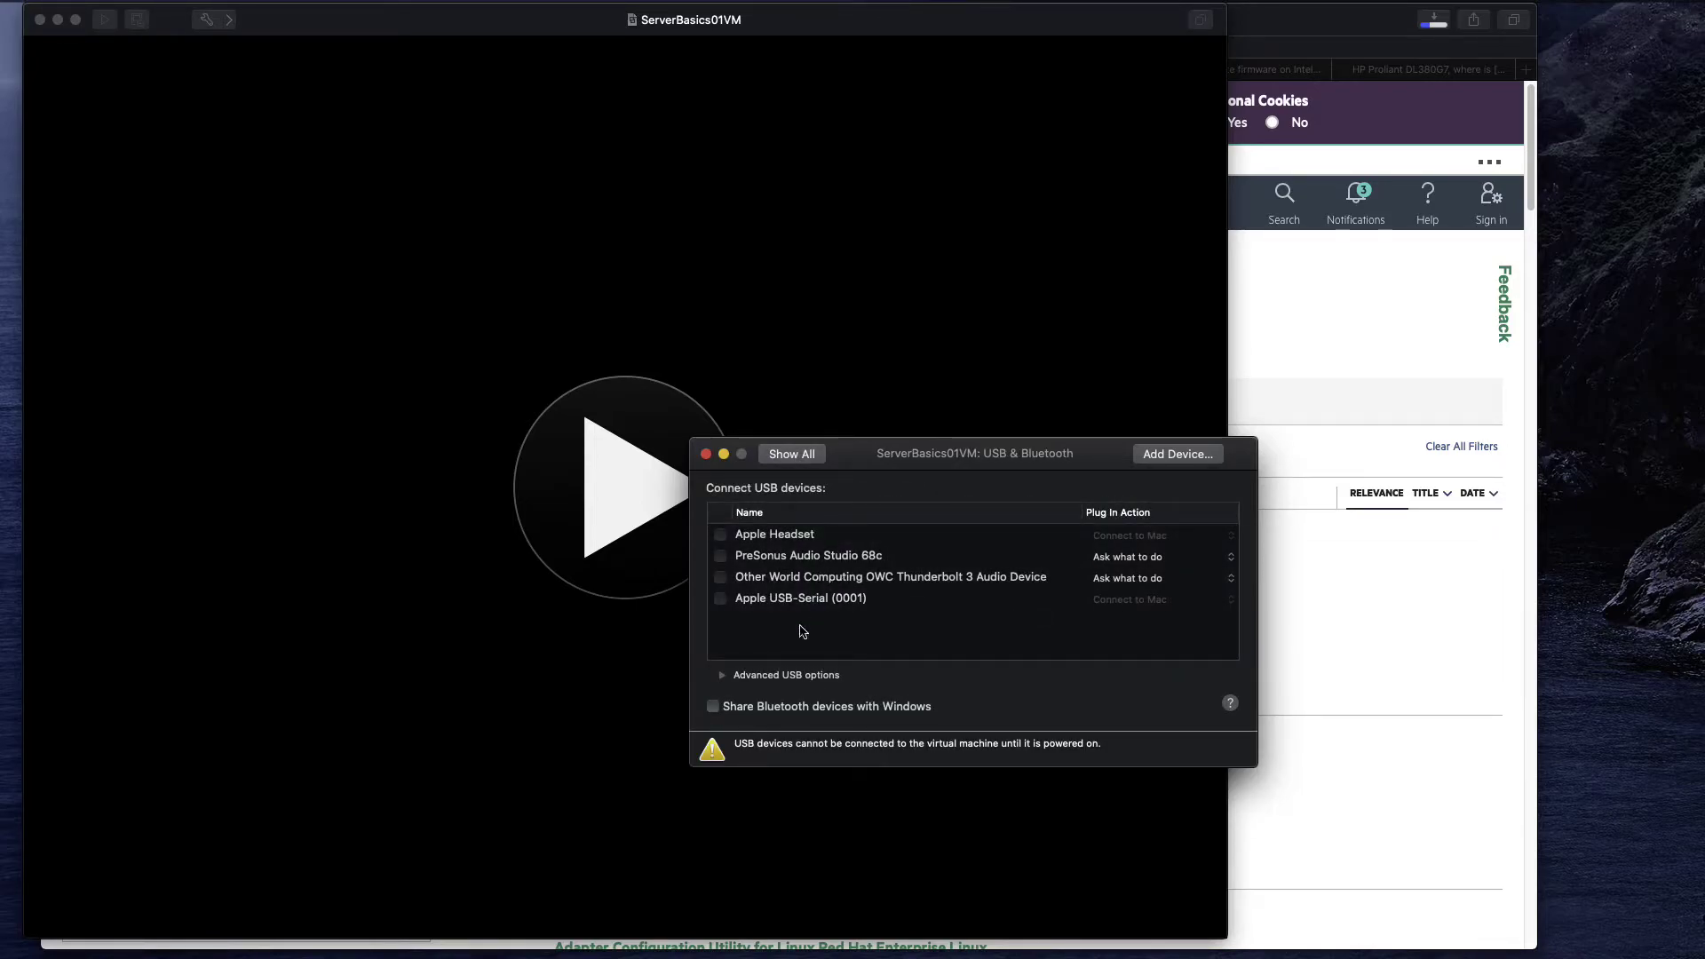
pyautogui.click(722, 675)
pyautogui.click(884, 766)
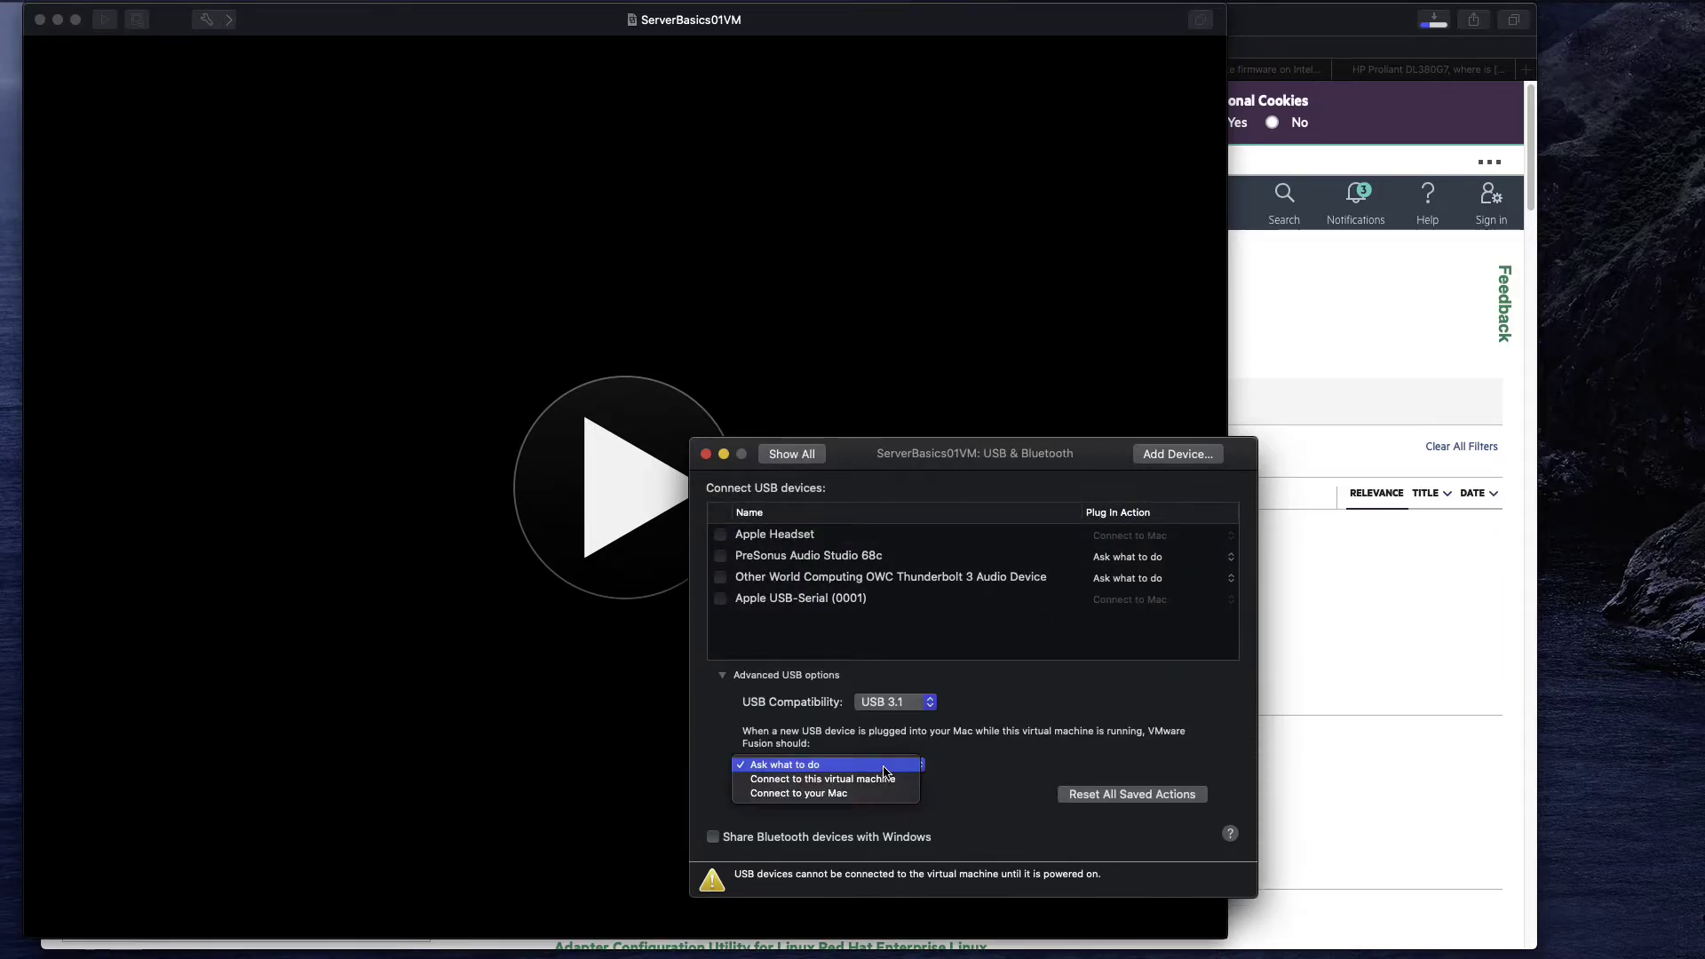
pyautogui.click(866, 794)
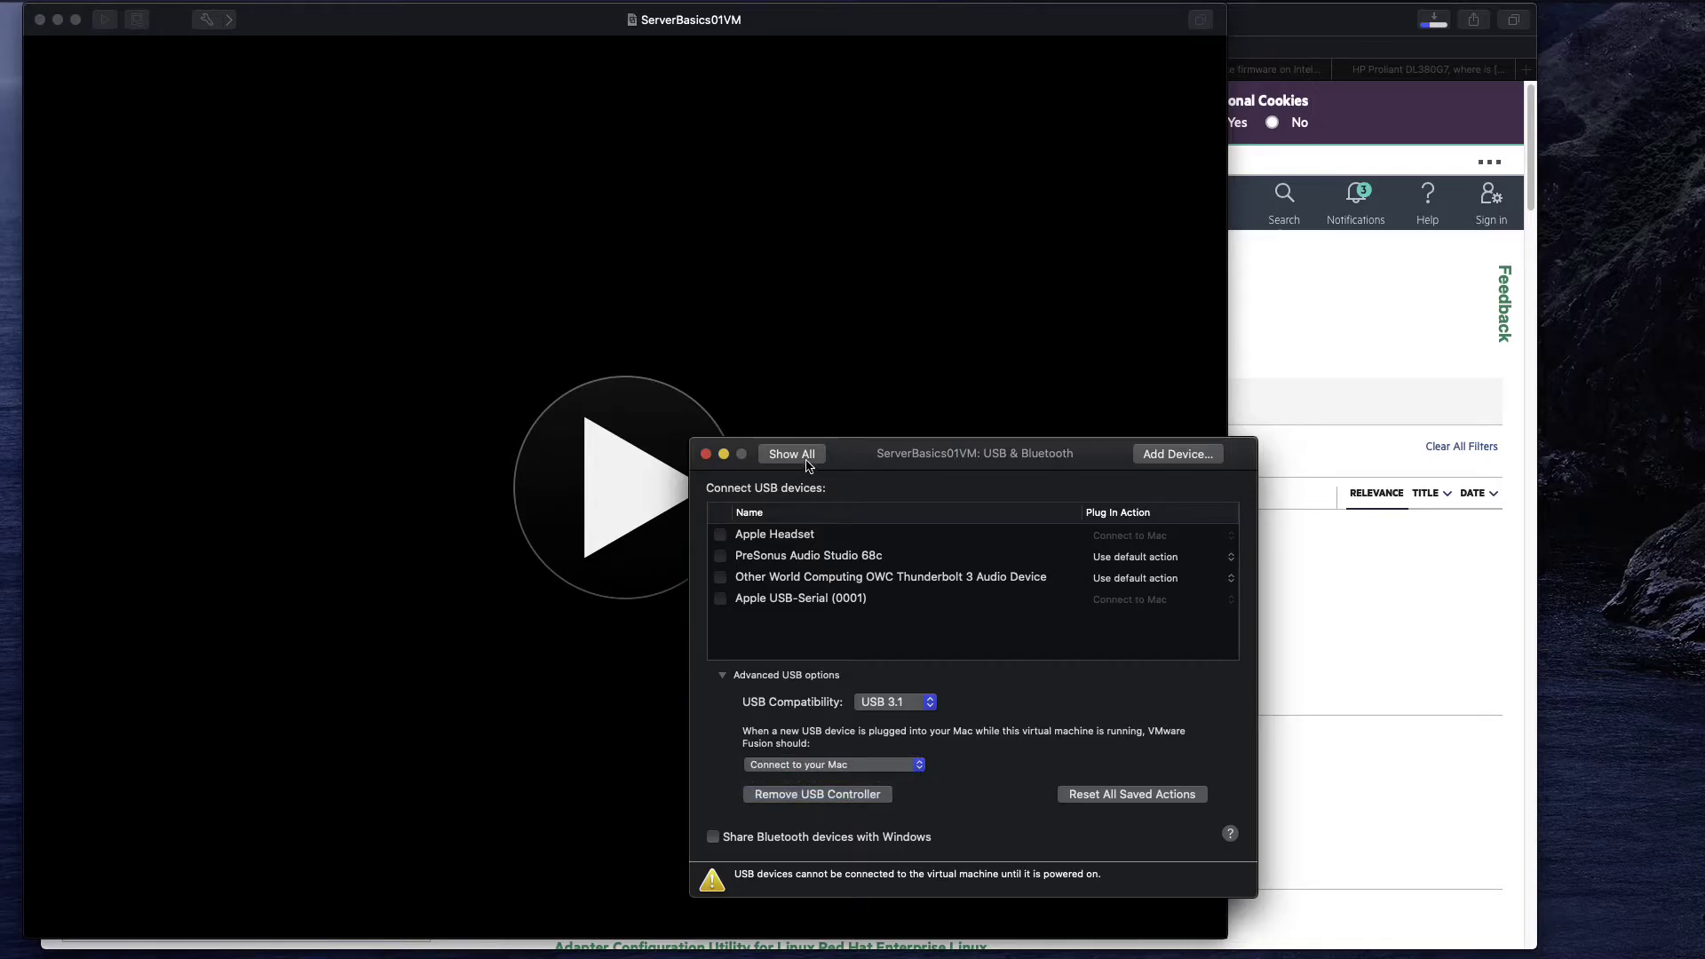
pyautogui.click(809, 457)
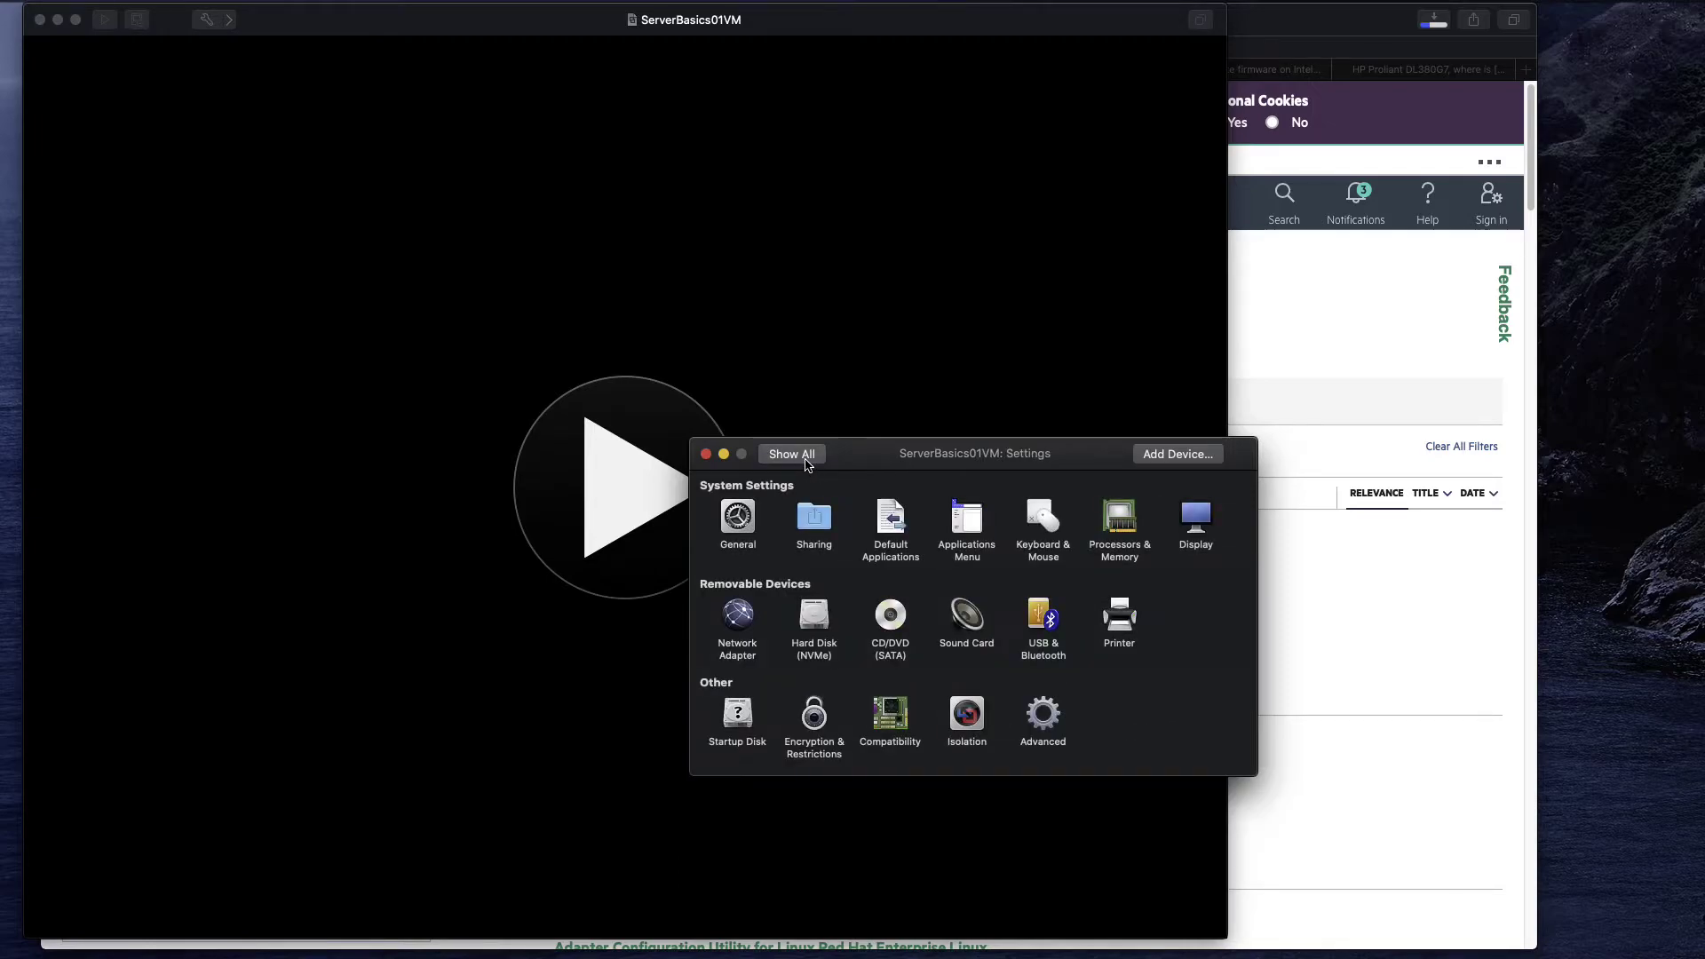
# Give the VM 4 processor cores and 8192 MB of memory.
pyautogui.click(1131, 517)
pyautogui.click(971, 525)
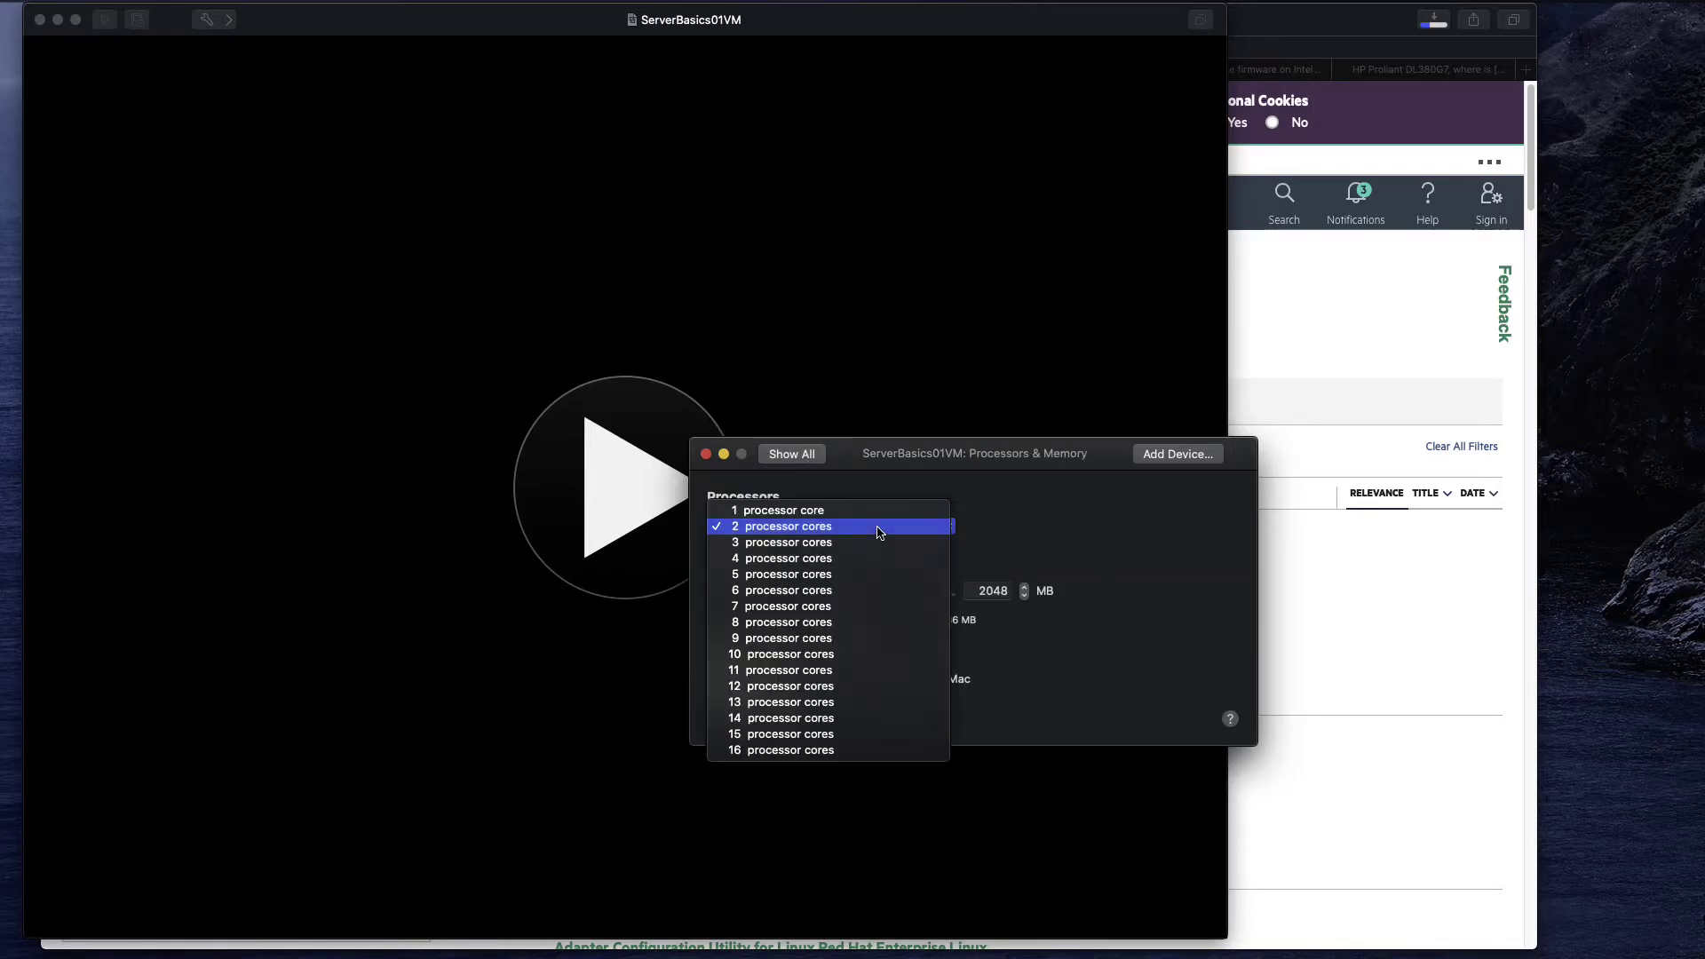
pyautogui.click(826, 567)
pyautogui.click(909, 599)
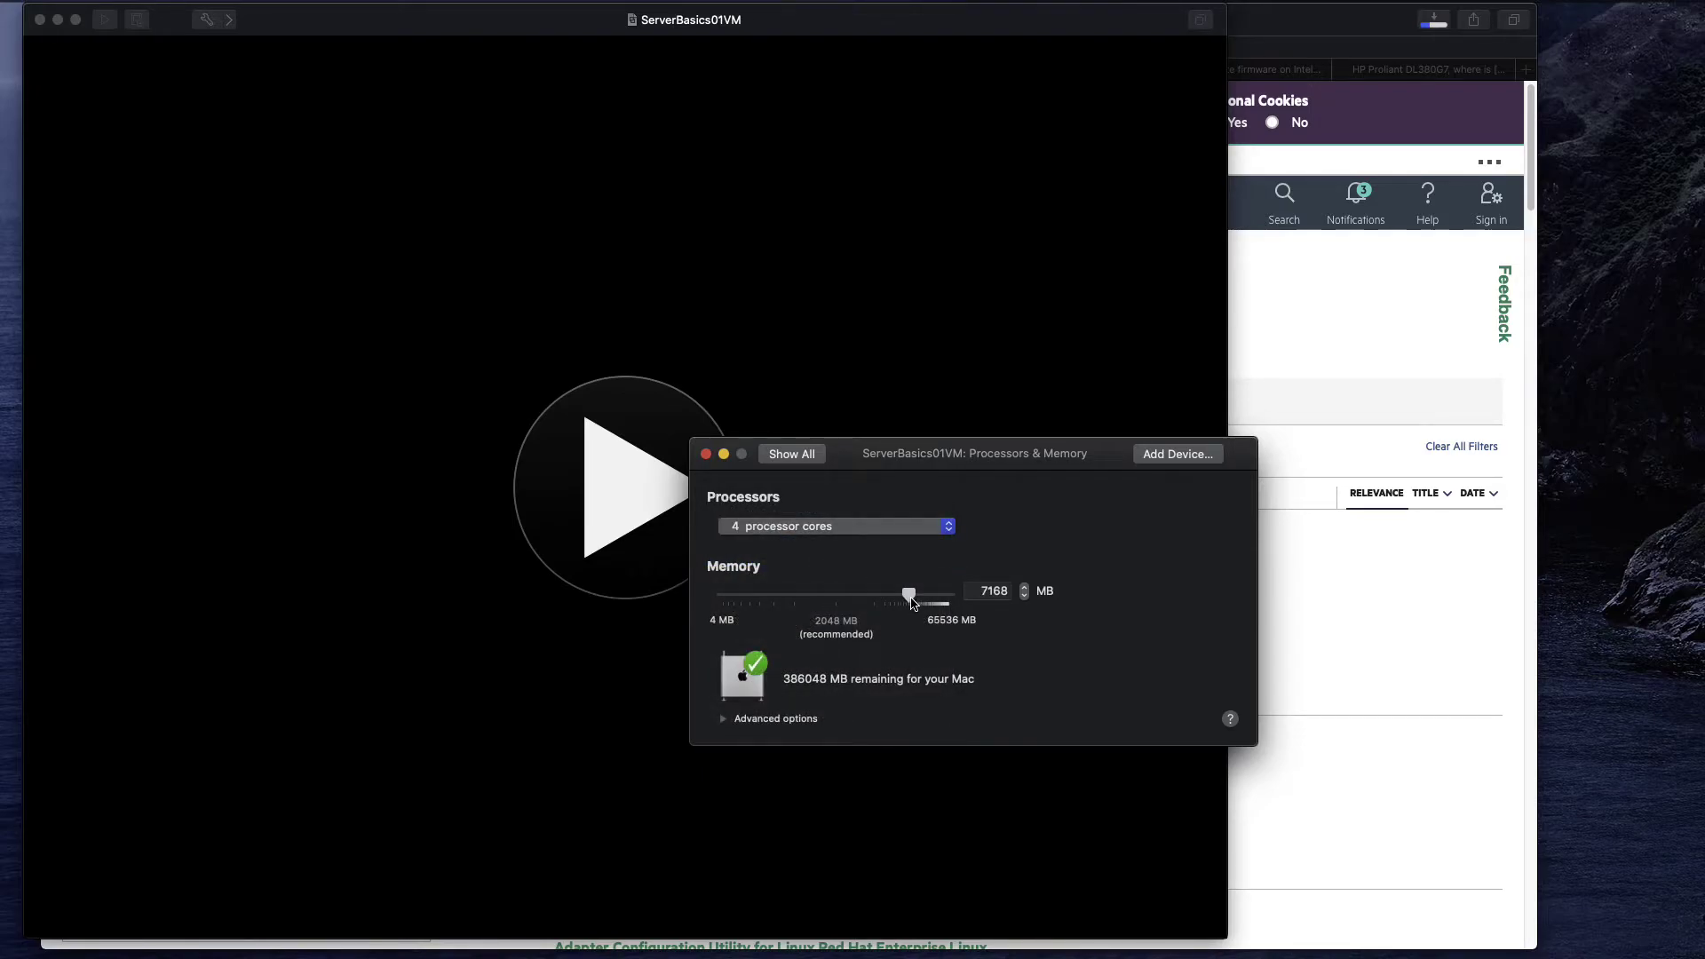
pyautogui.moveTo(914, 604); pyautogui.dragTo(916, 598)
pyautogui.click(796, 457)
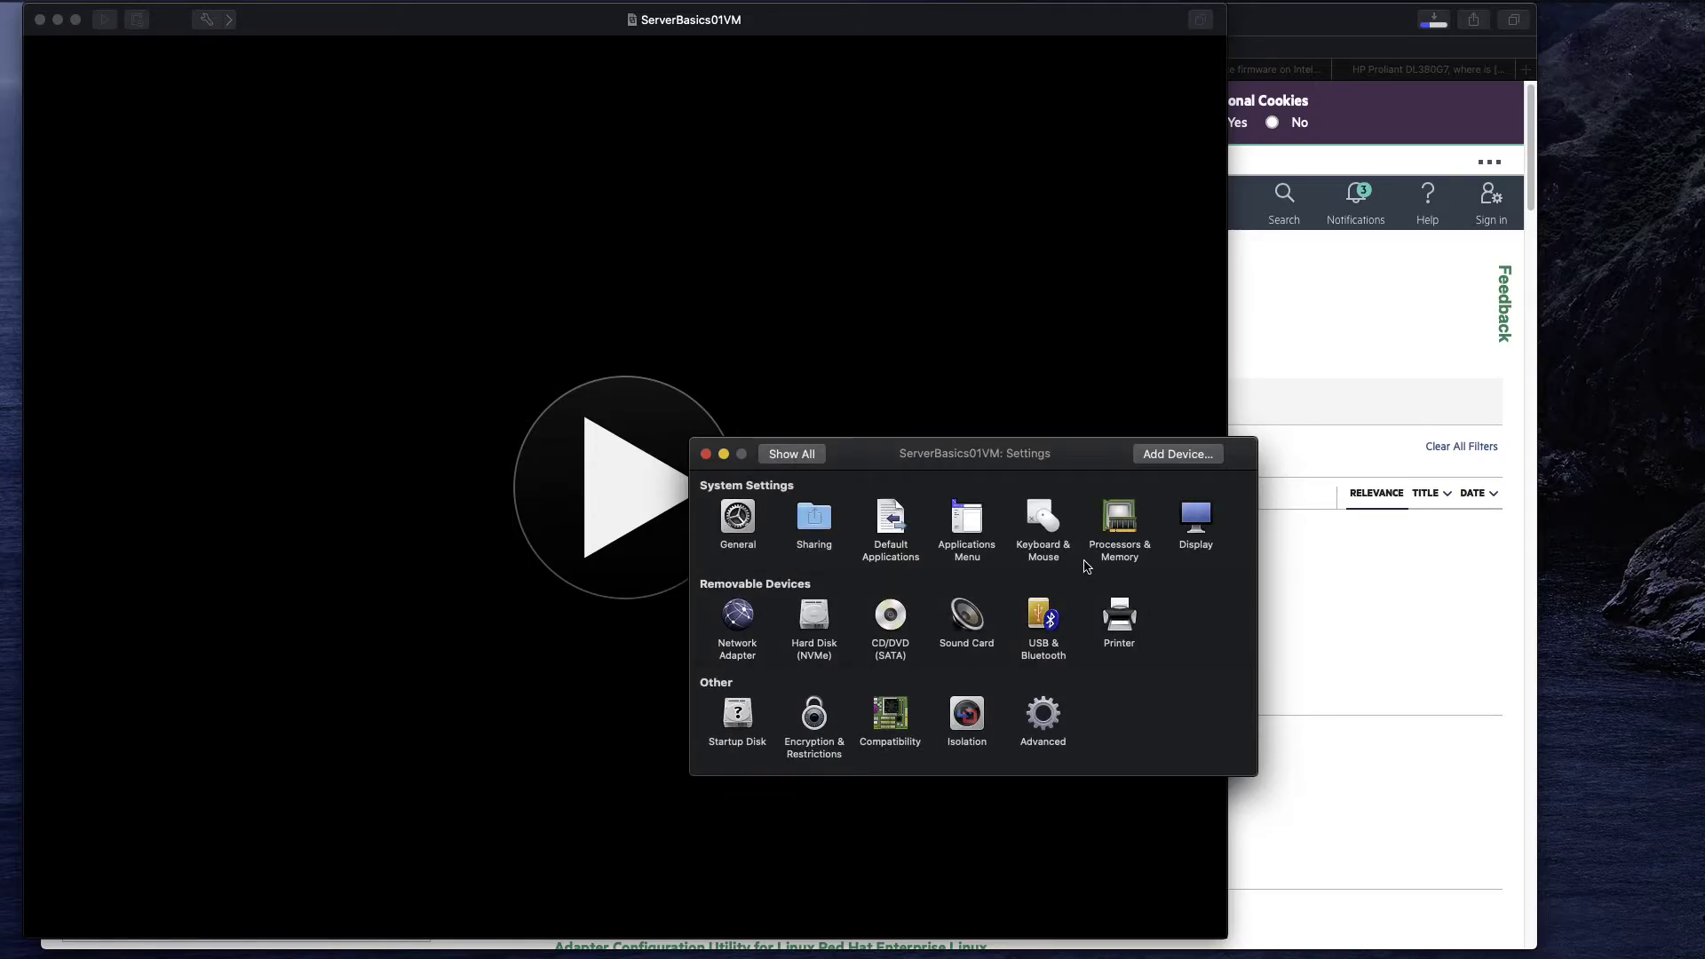
# Connect the CD/DVD drive to the downloaded Windows Server evaluation ISO.
pyautogui.click(891, 618)
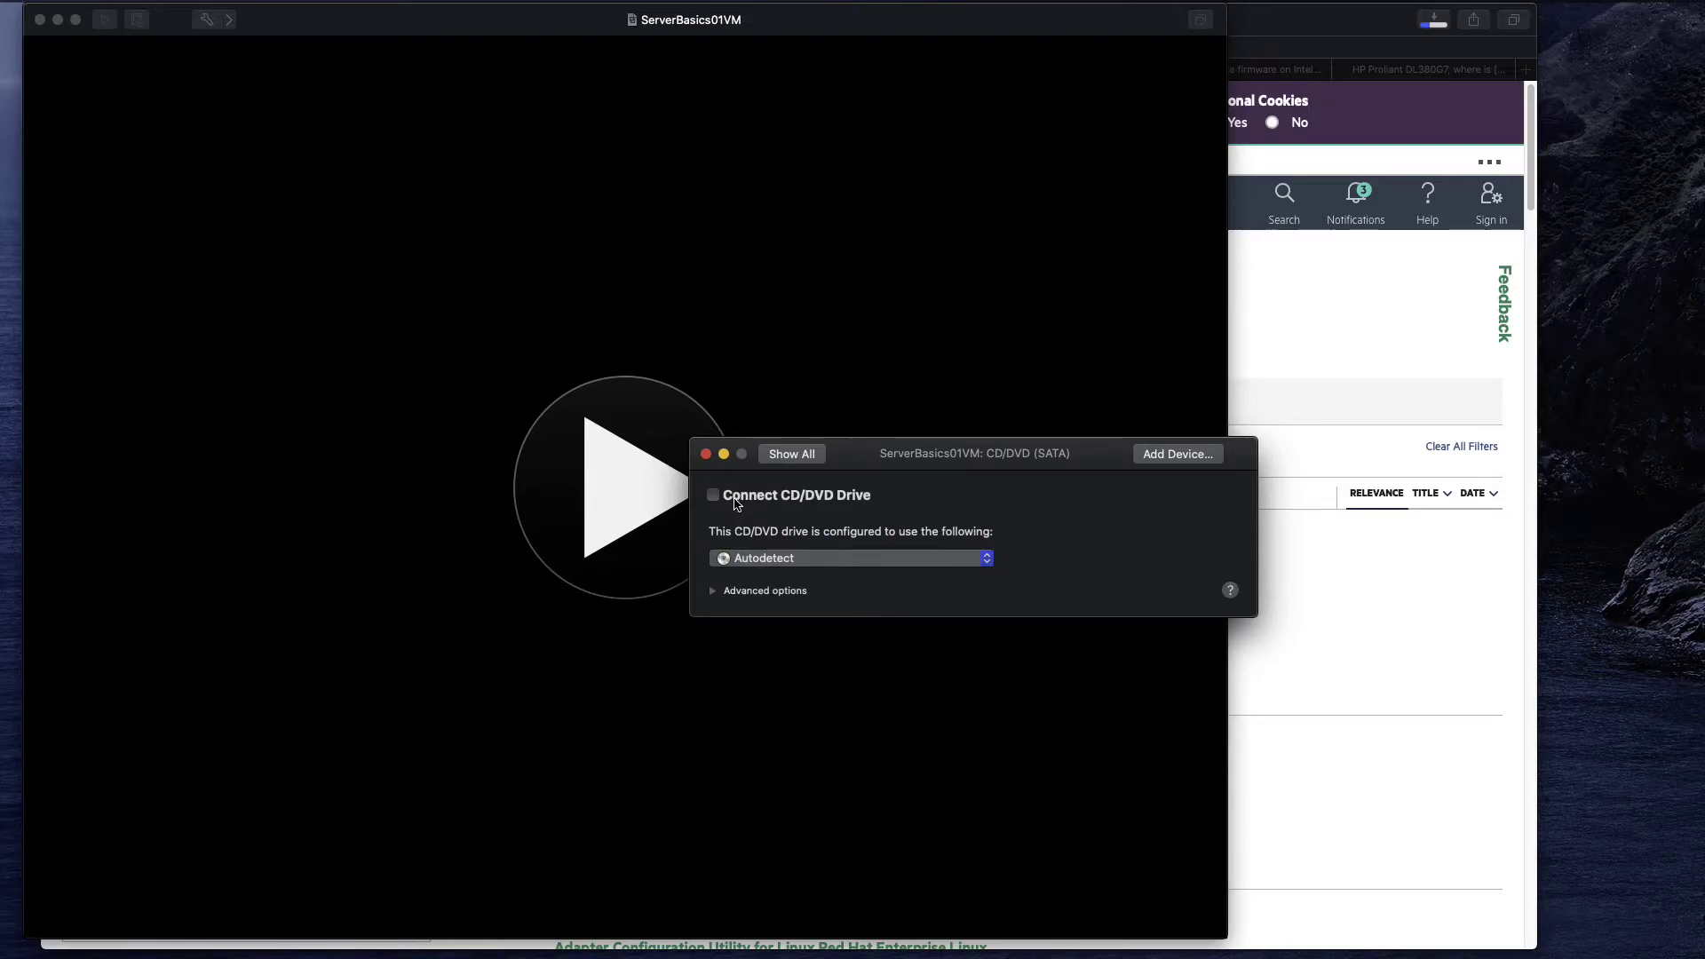
pyautogui.click(713, 494)
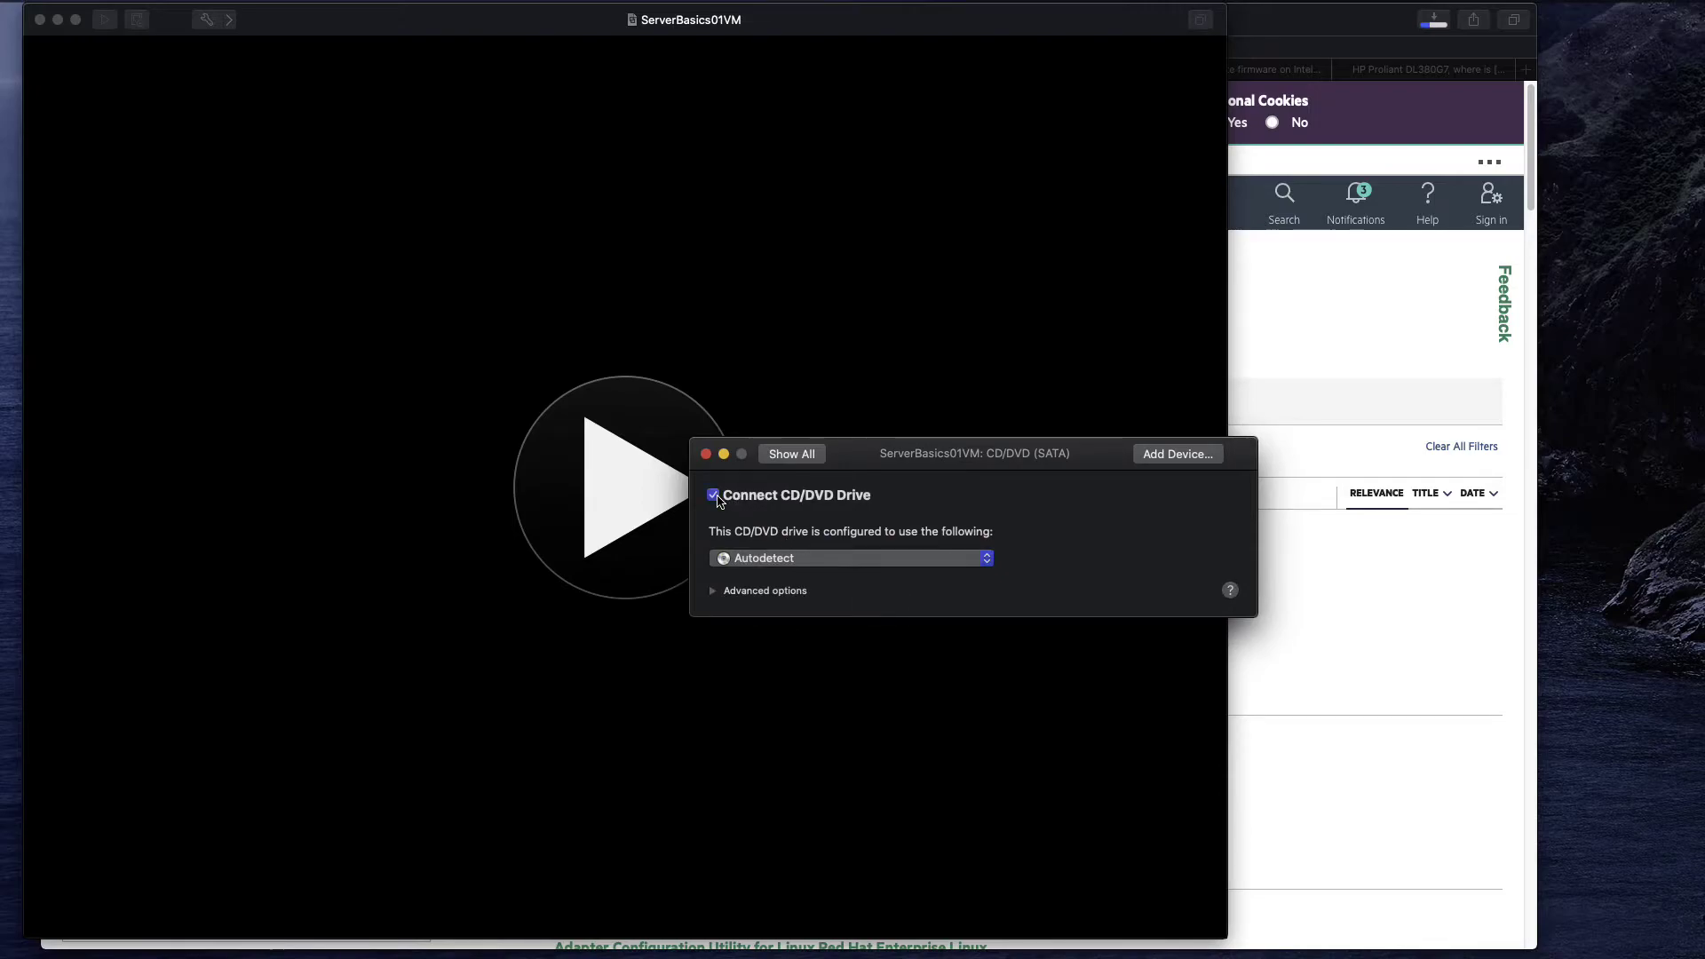
pyautogui.click(987, 559)
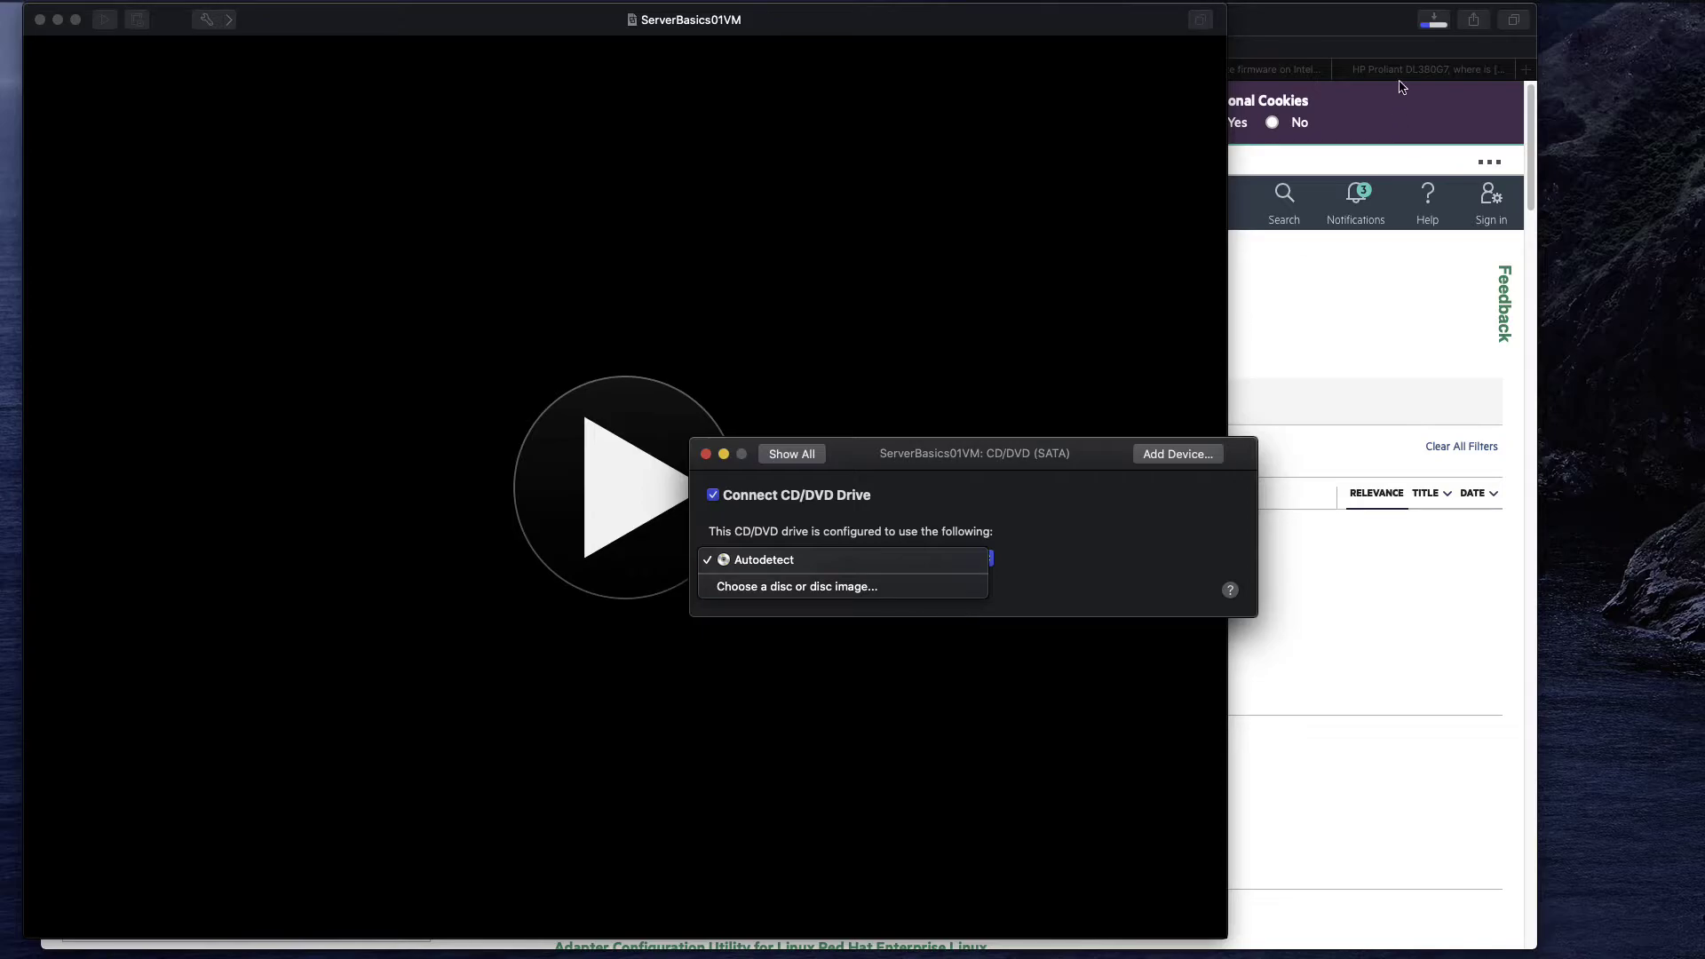
pyautogui.click(870, 588)
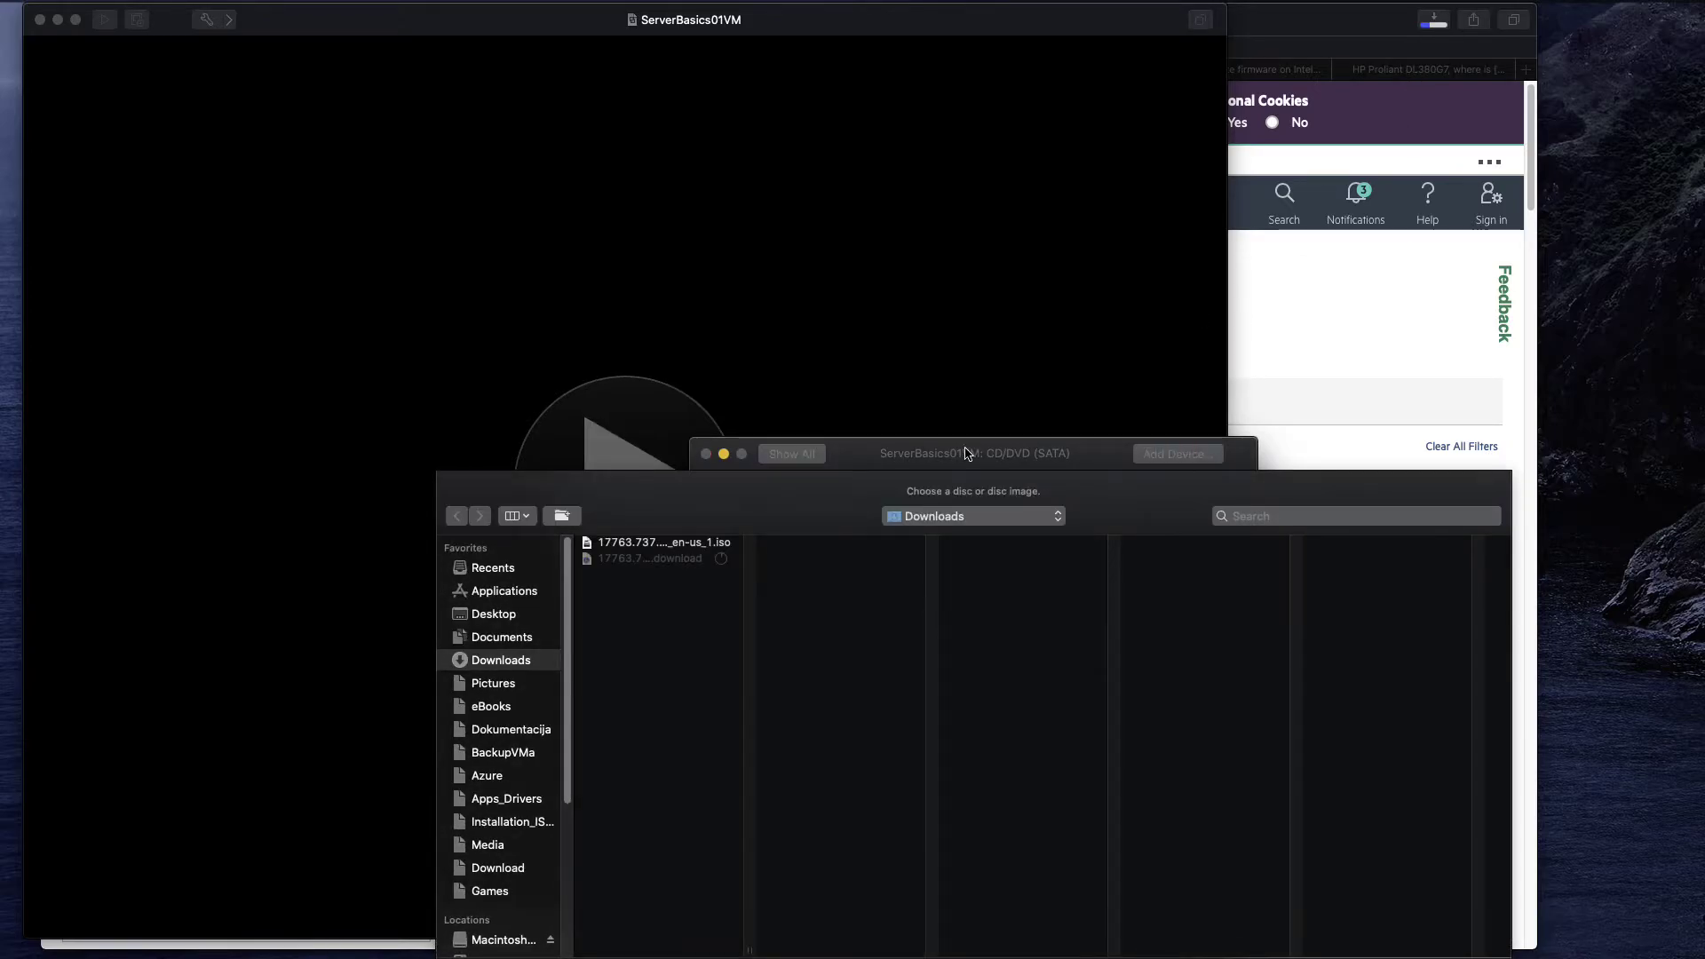
pyautogui.click(708, 544)
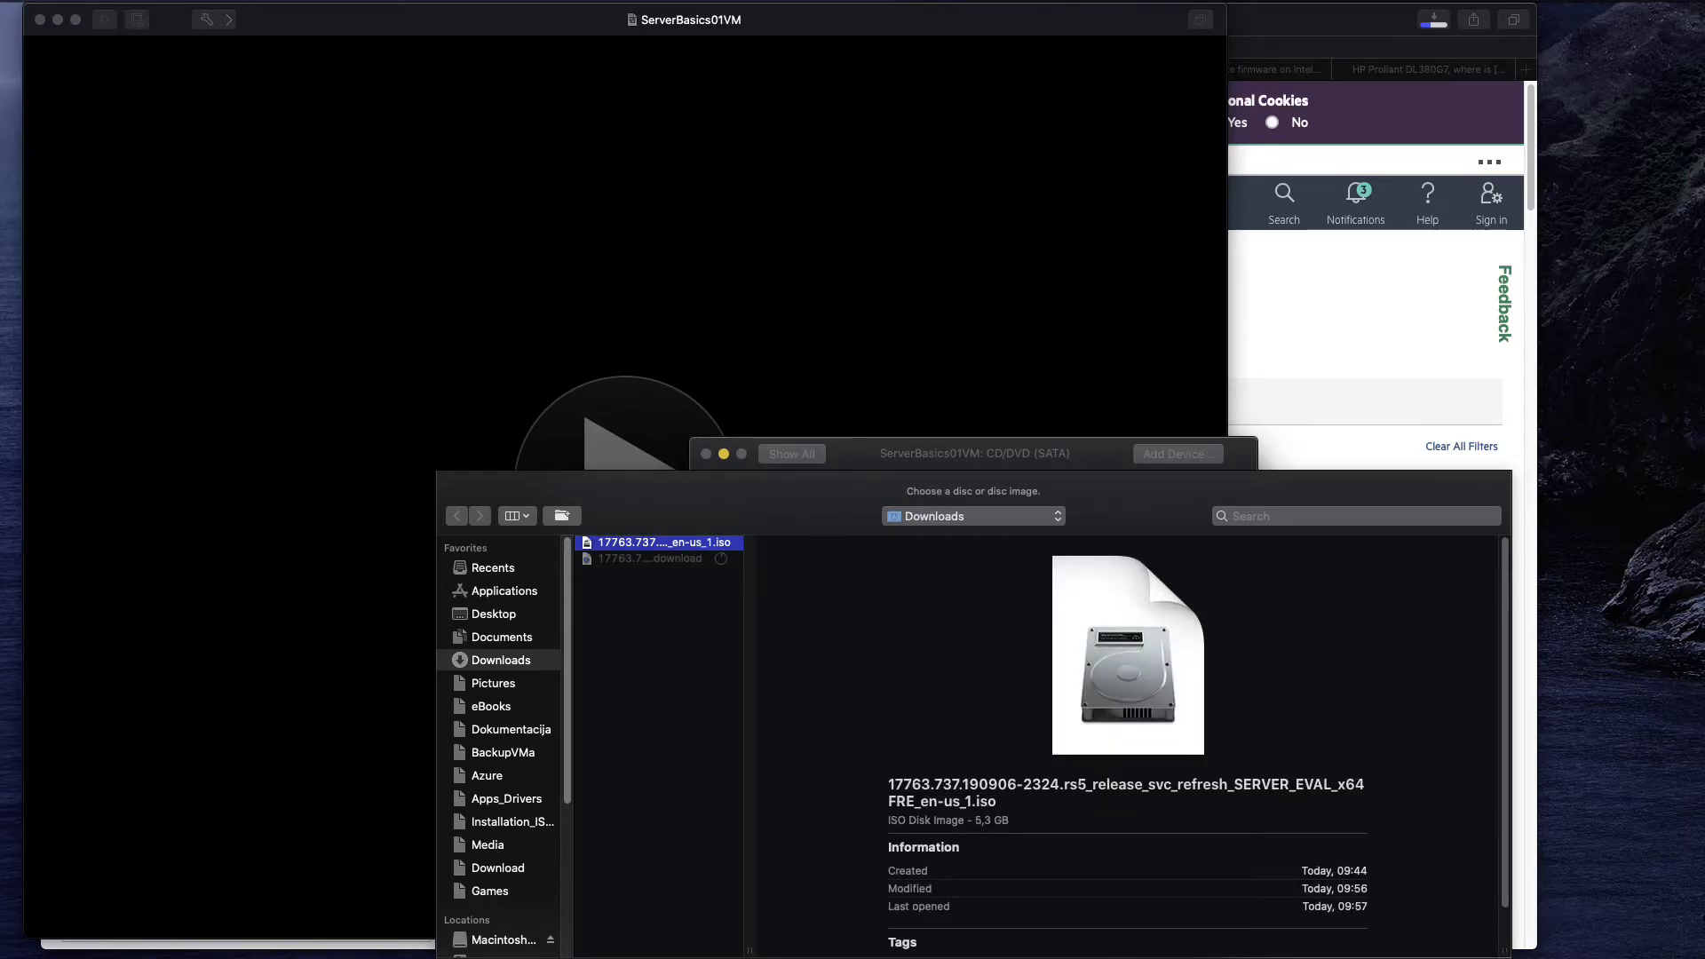
pyautogui.press('Return')
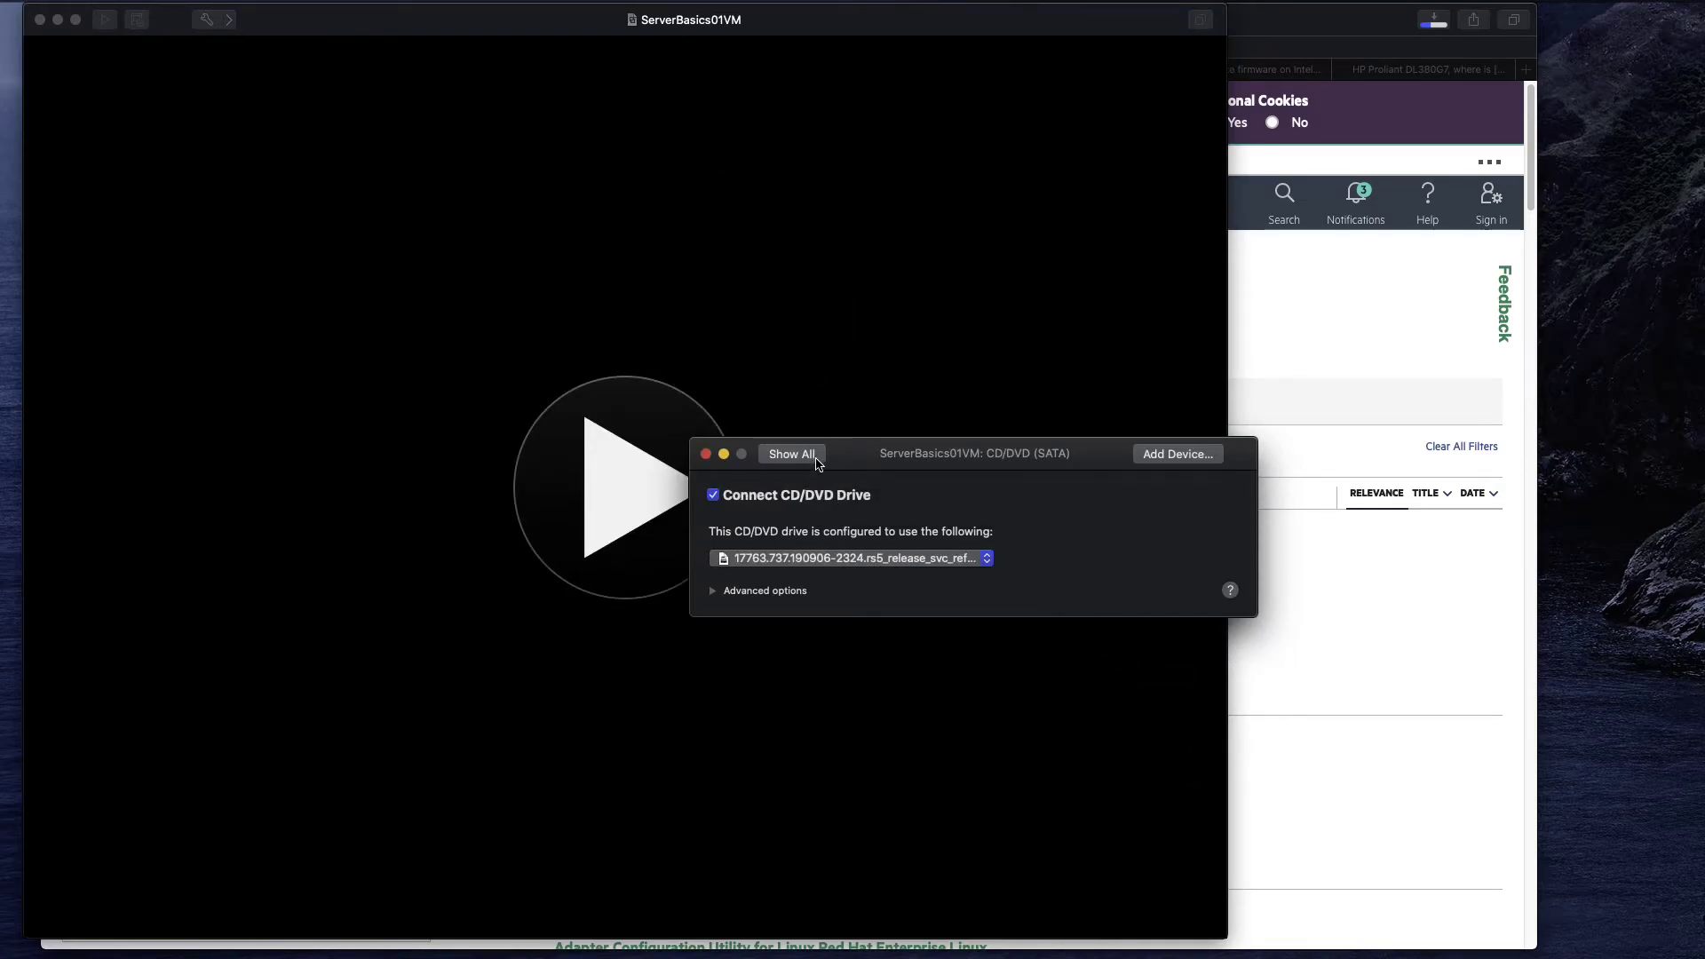
# Make CD/DVD the startup disk and recheck the drive's ISO setting.
pyautogui.click(814, 461)
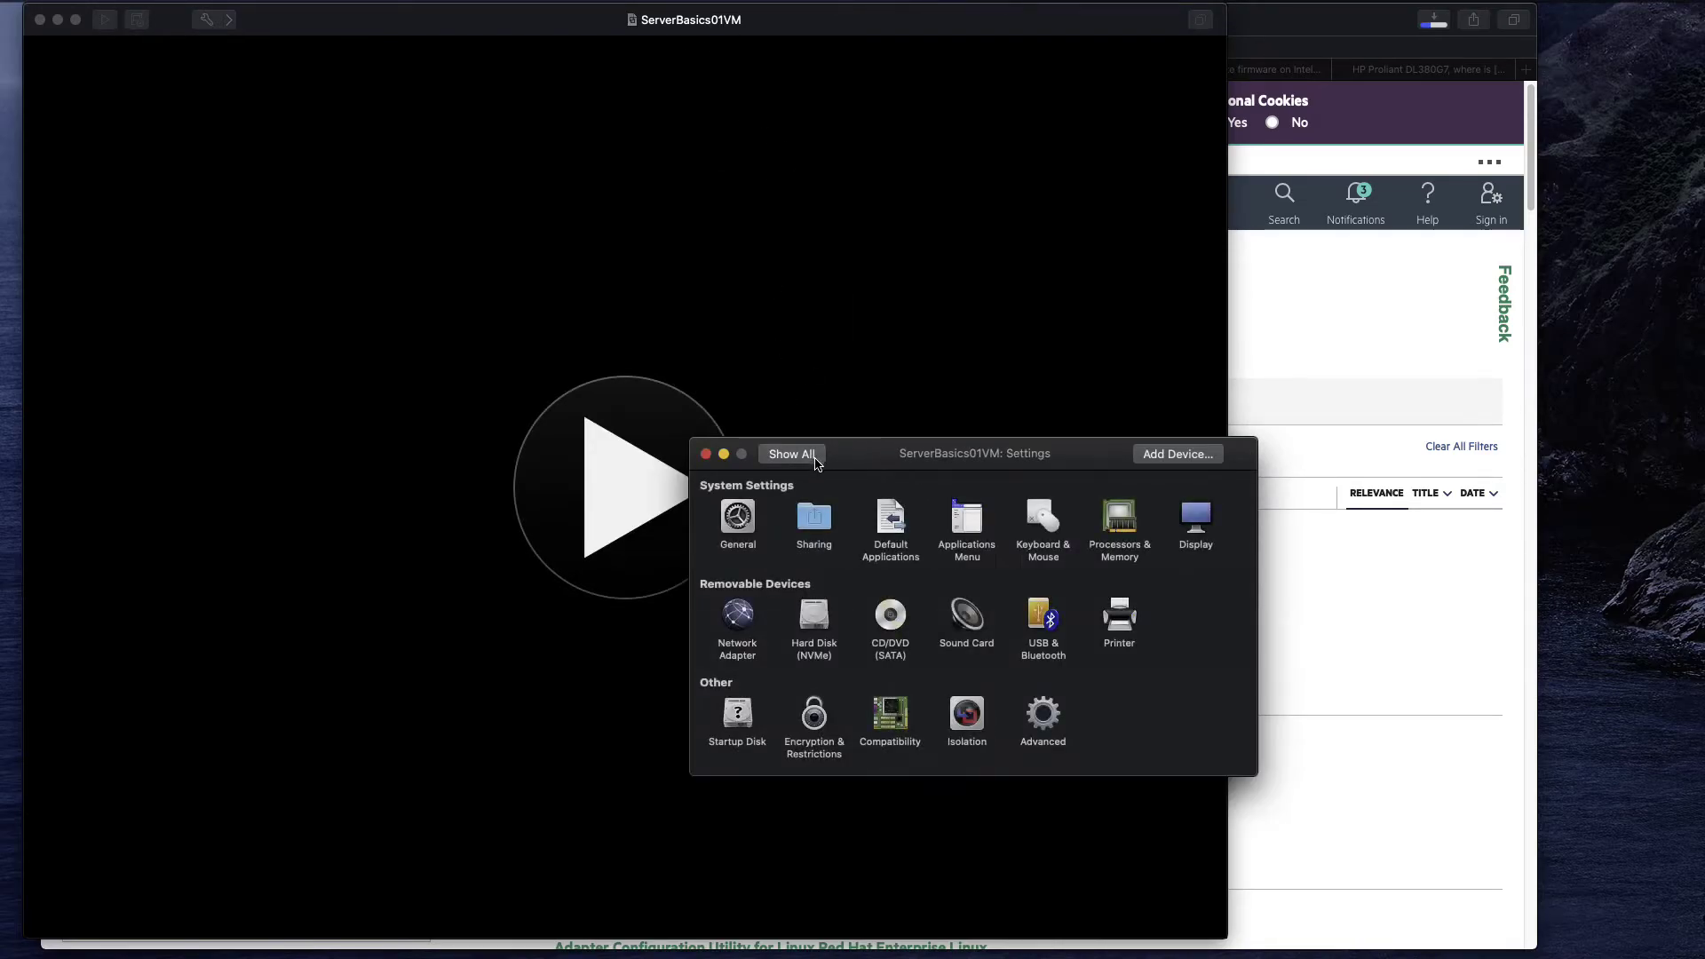
pyautogui.click(738, 715)
pyautogui.click(847, 533)
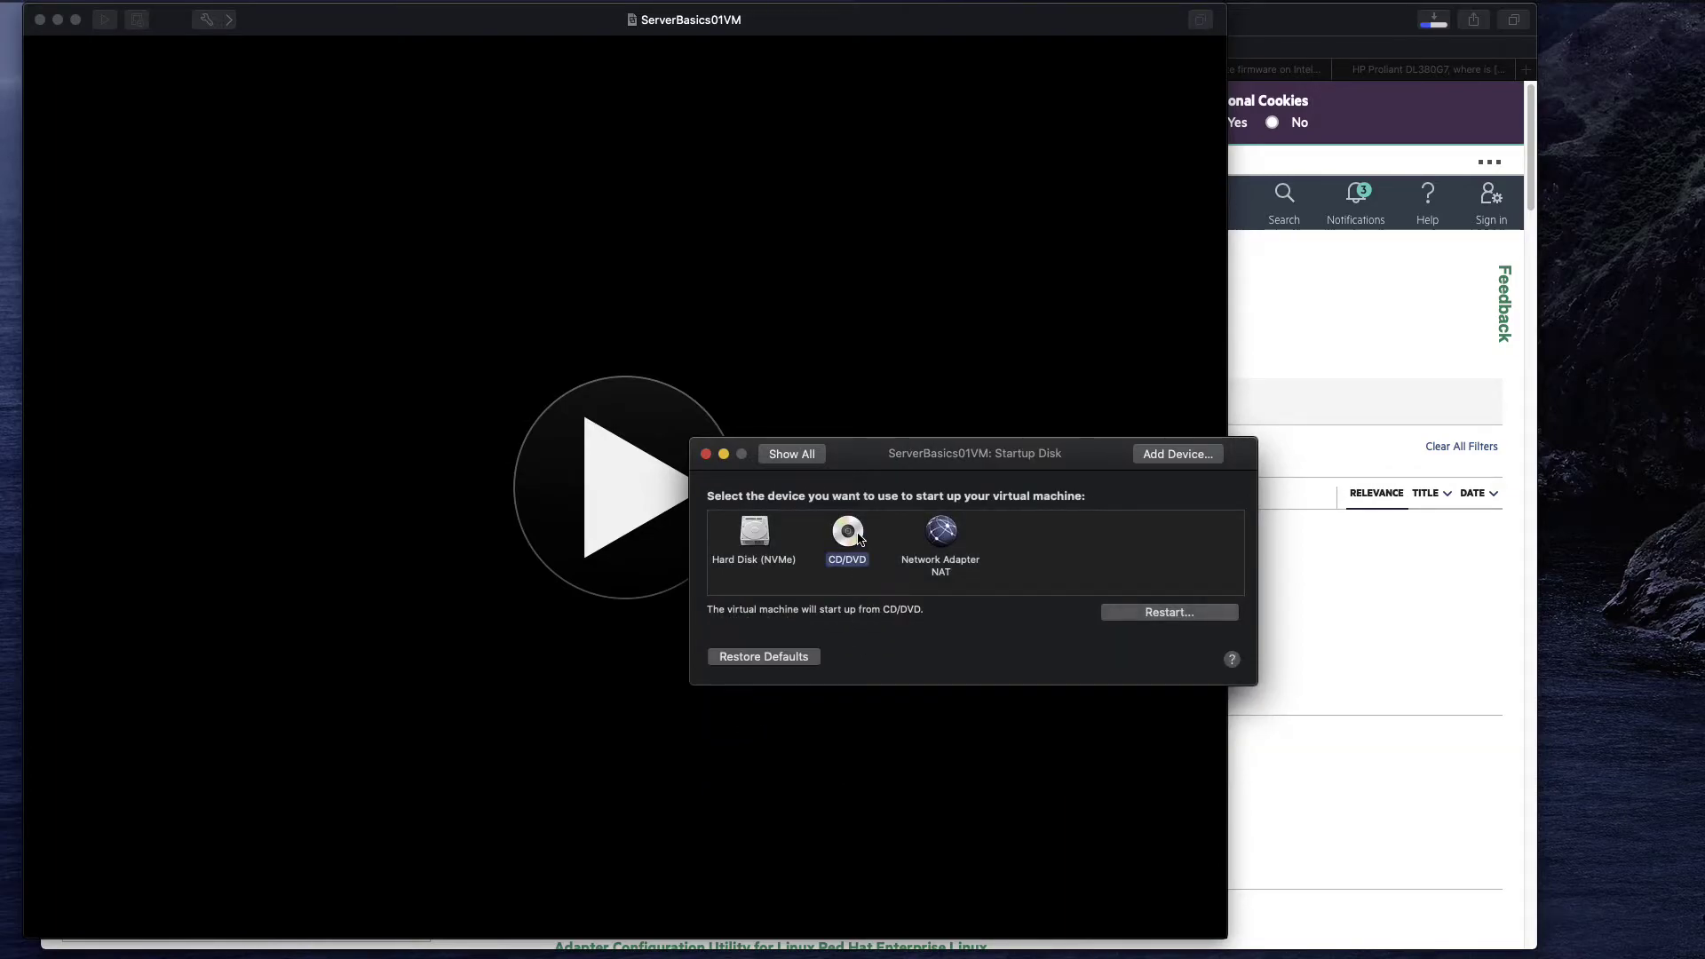
pyautogui.click(810, 456)
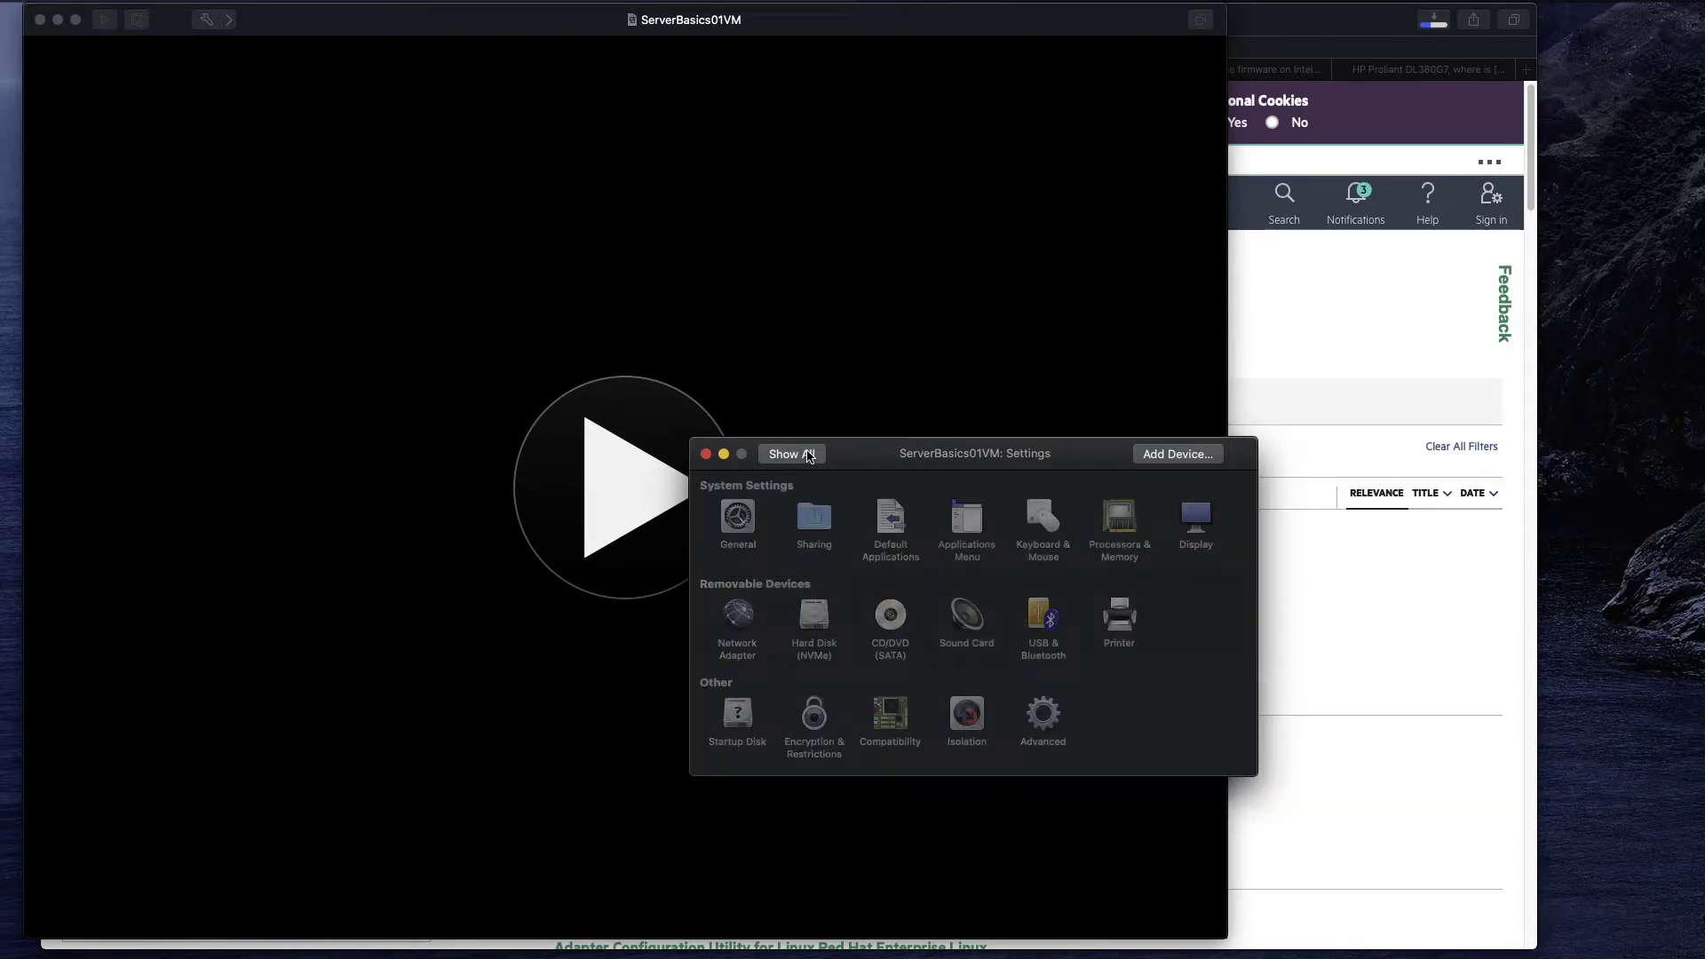
pyautogui.click(906, 621)
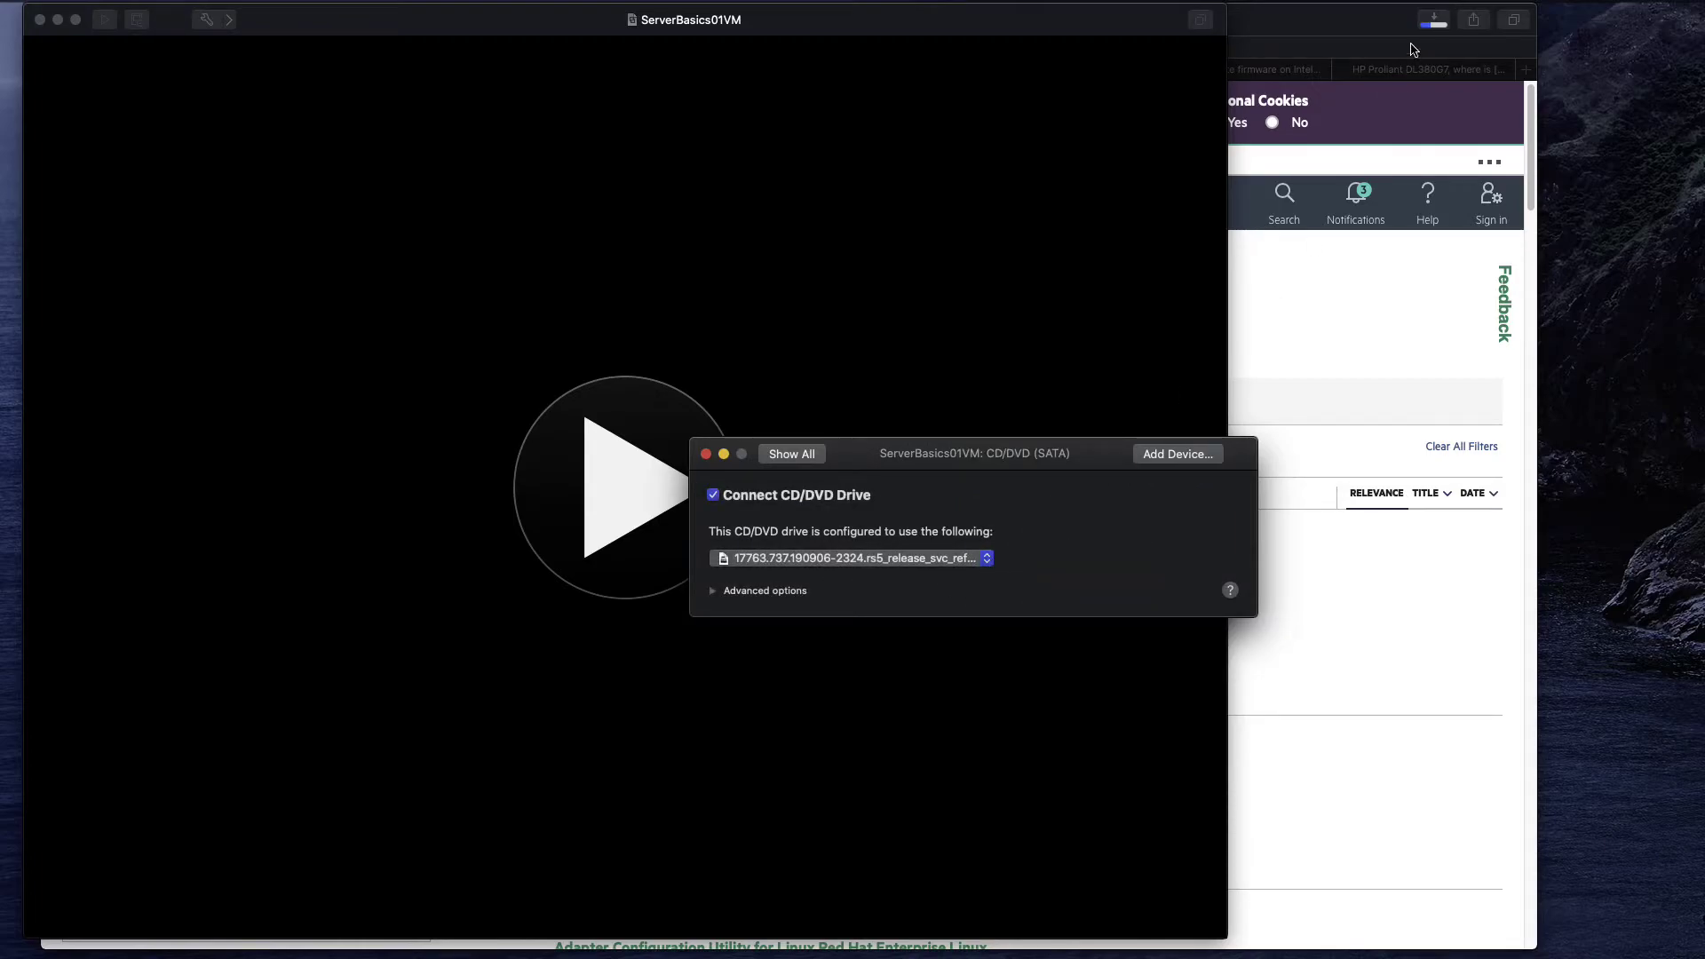
# Return to the settings overview and close the ServerBasics01VM Settings window.
pyautogui.click(796, 459)
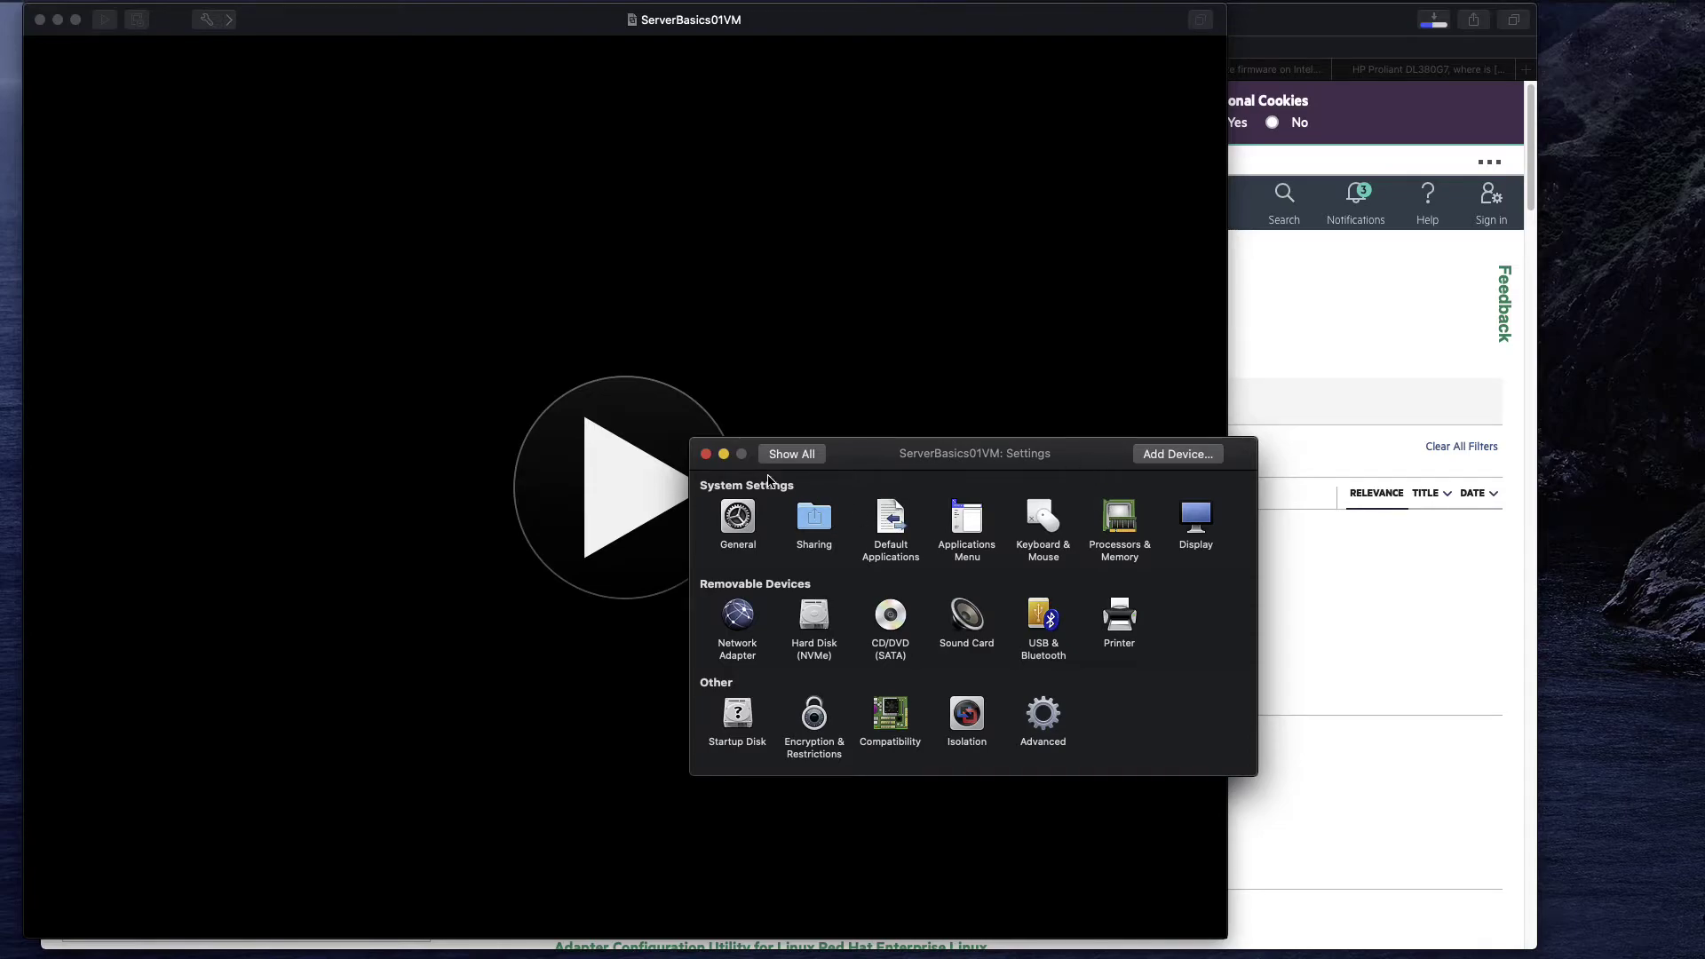
pyautogui.click(706, 454)
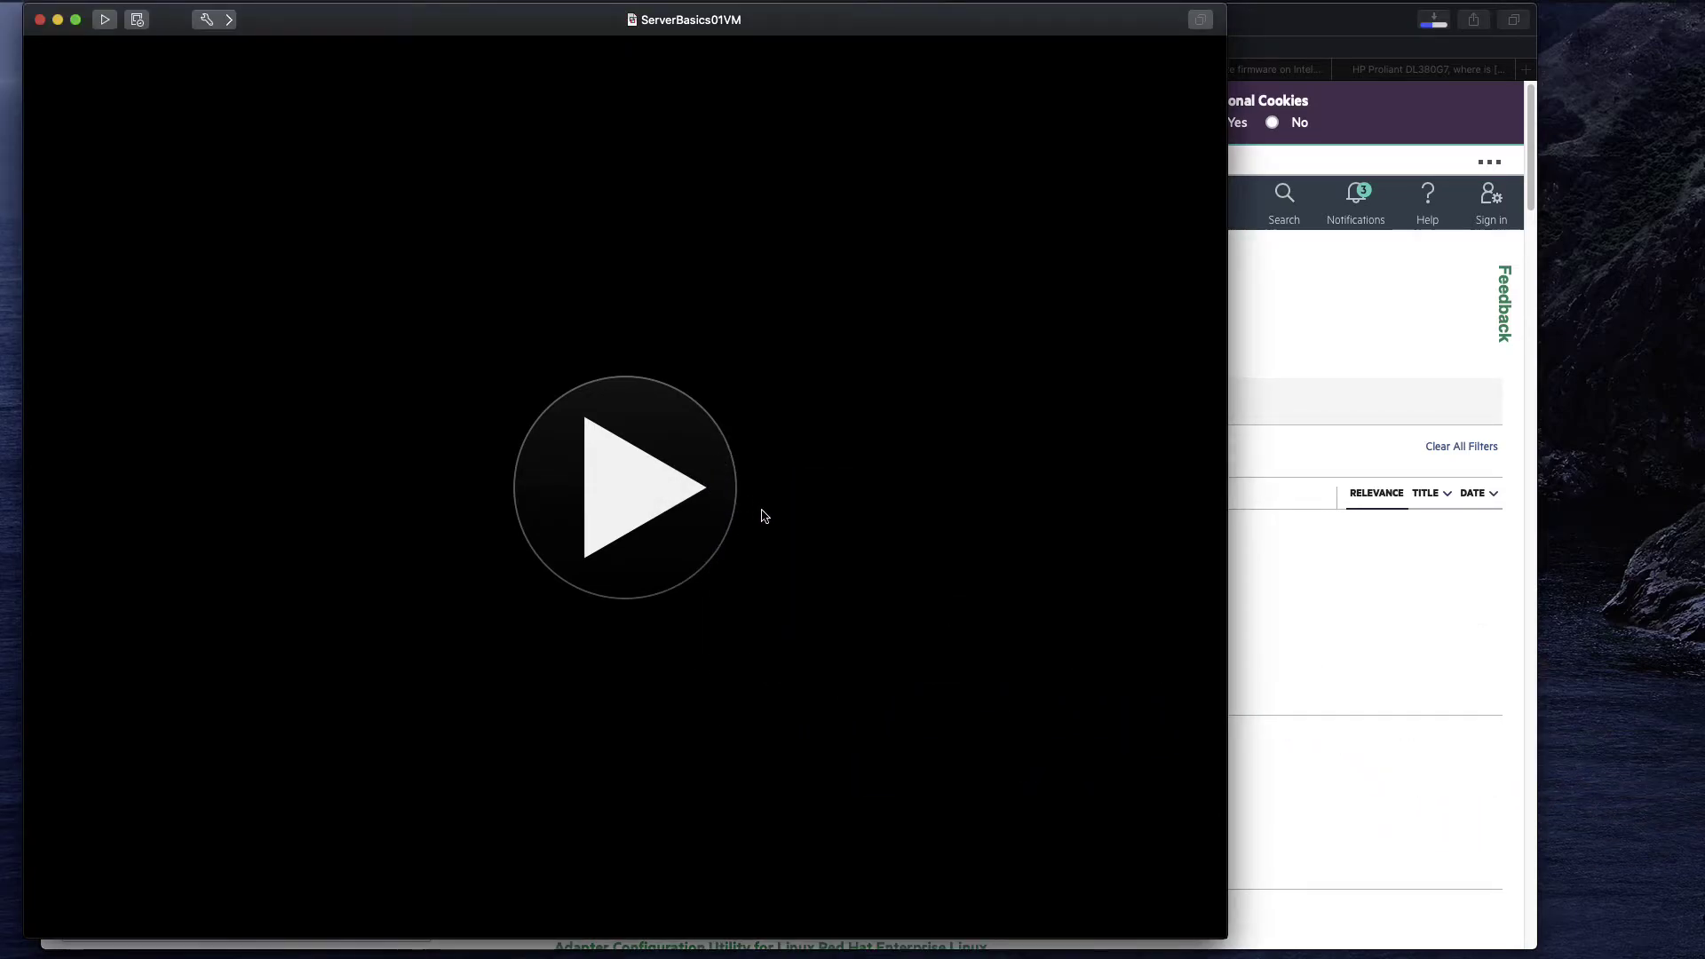
# Power on ServerBasics01VM and press a key to boot from the installation disc.
pyautogui.click(626, 502)
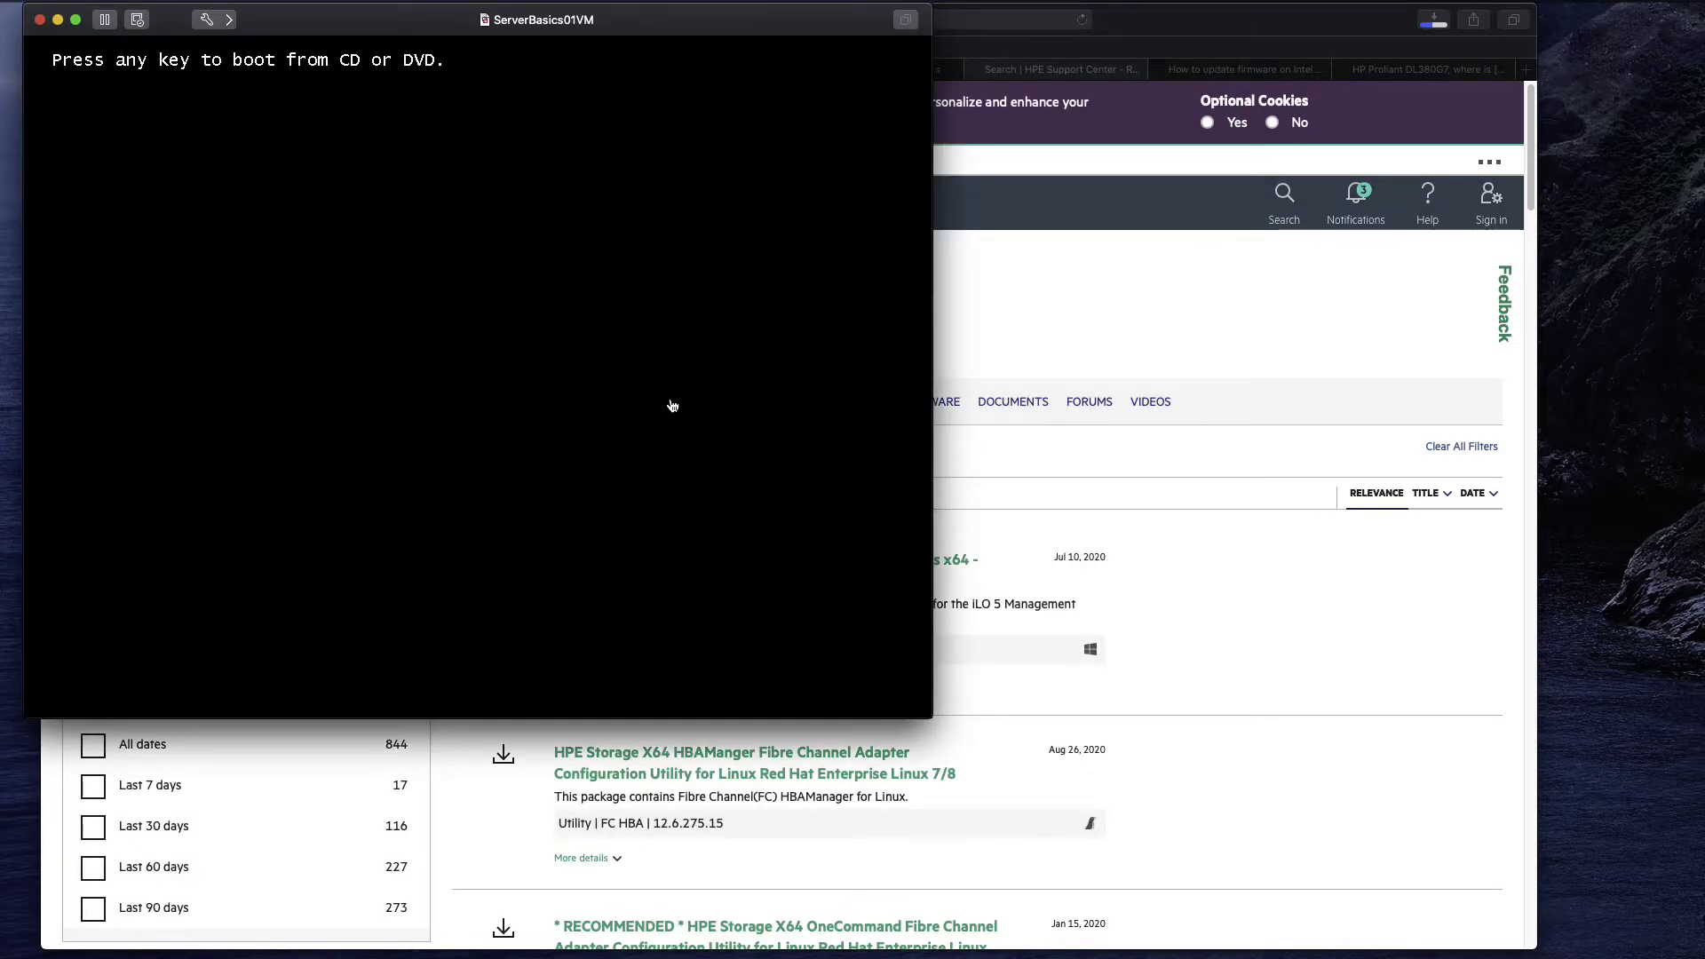
pyautogui.click(494, 126)
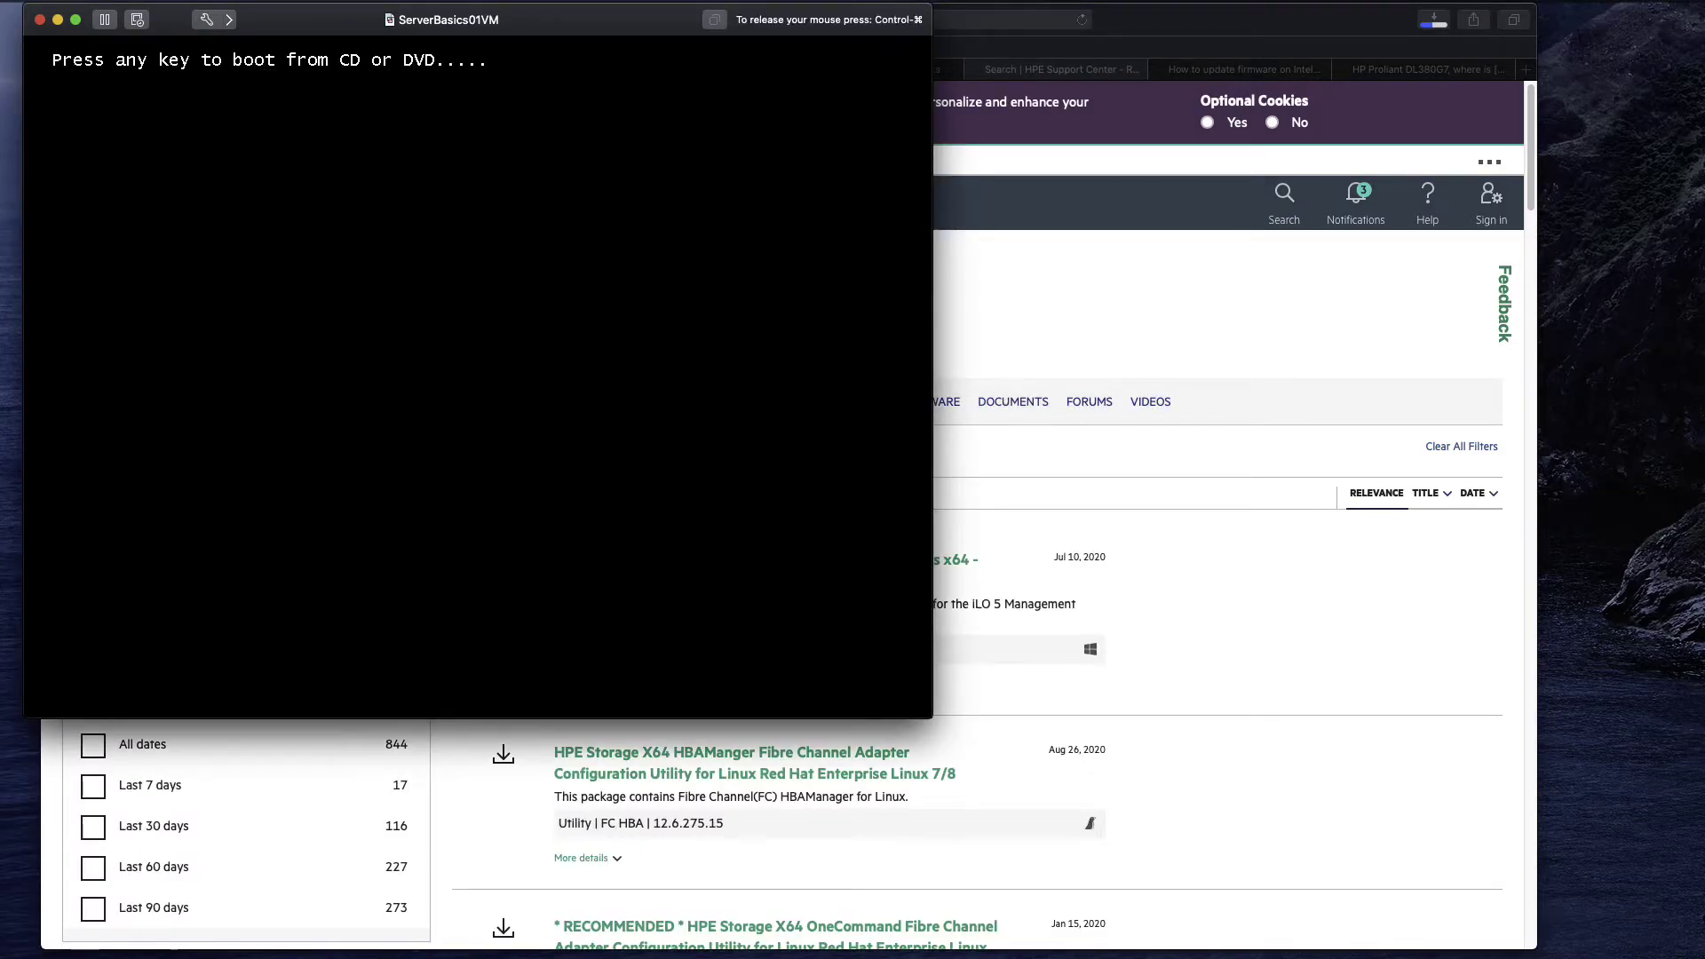
pyautogui.press('Return')
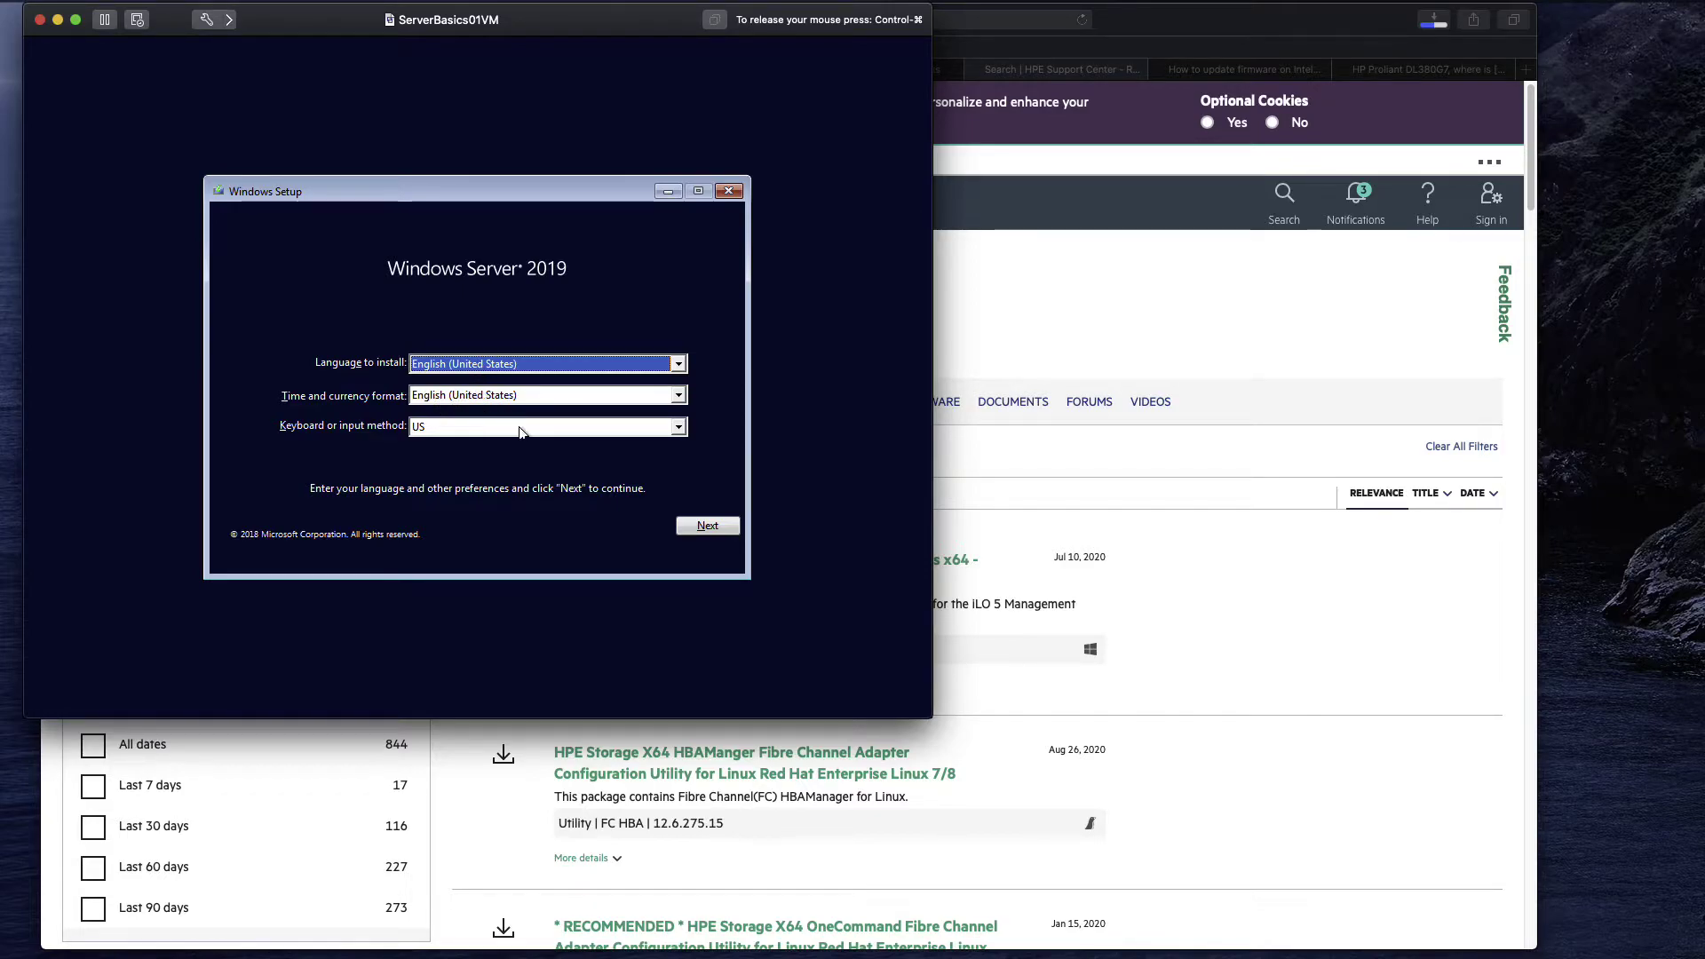
# Choose the United States-International keyboard method and continue past the language page.
pyautogui.click(577, 428)
pyautogui.scroll(4, 684, 439)
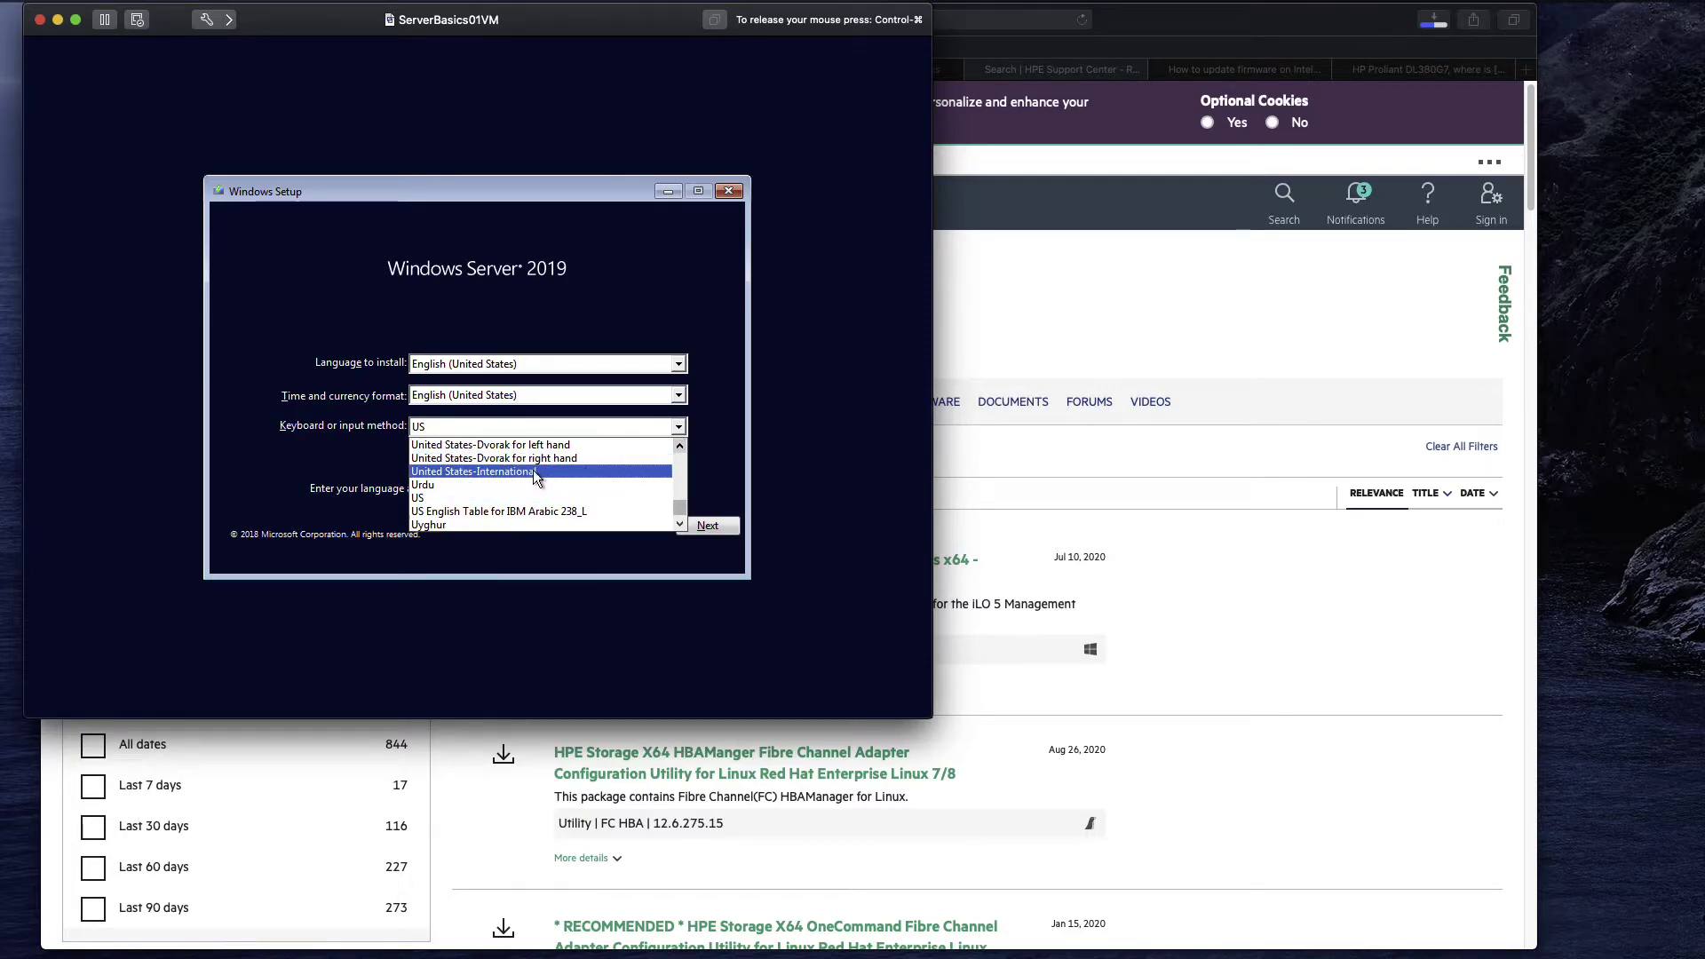
pyautogui.click(517, 474)
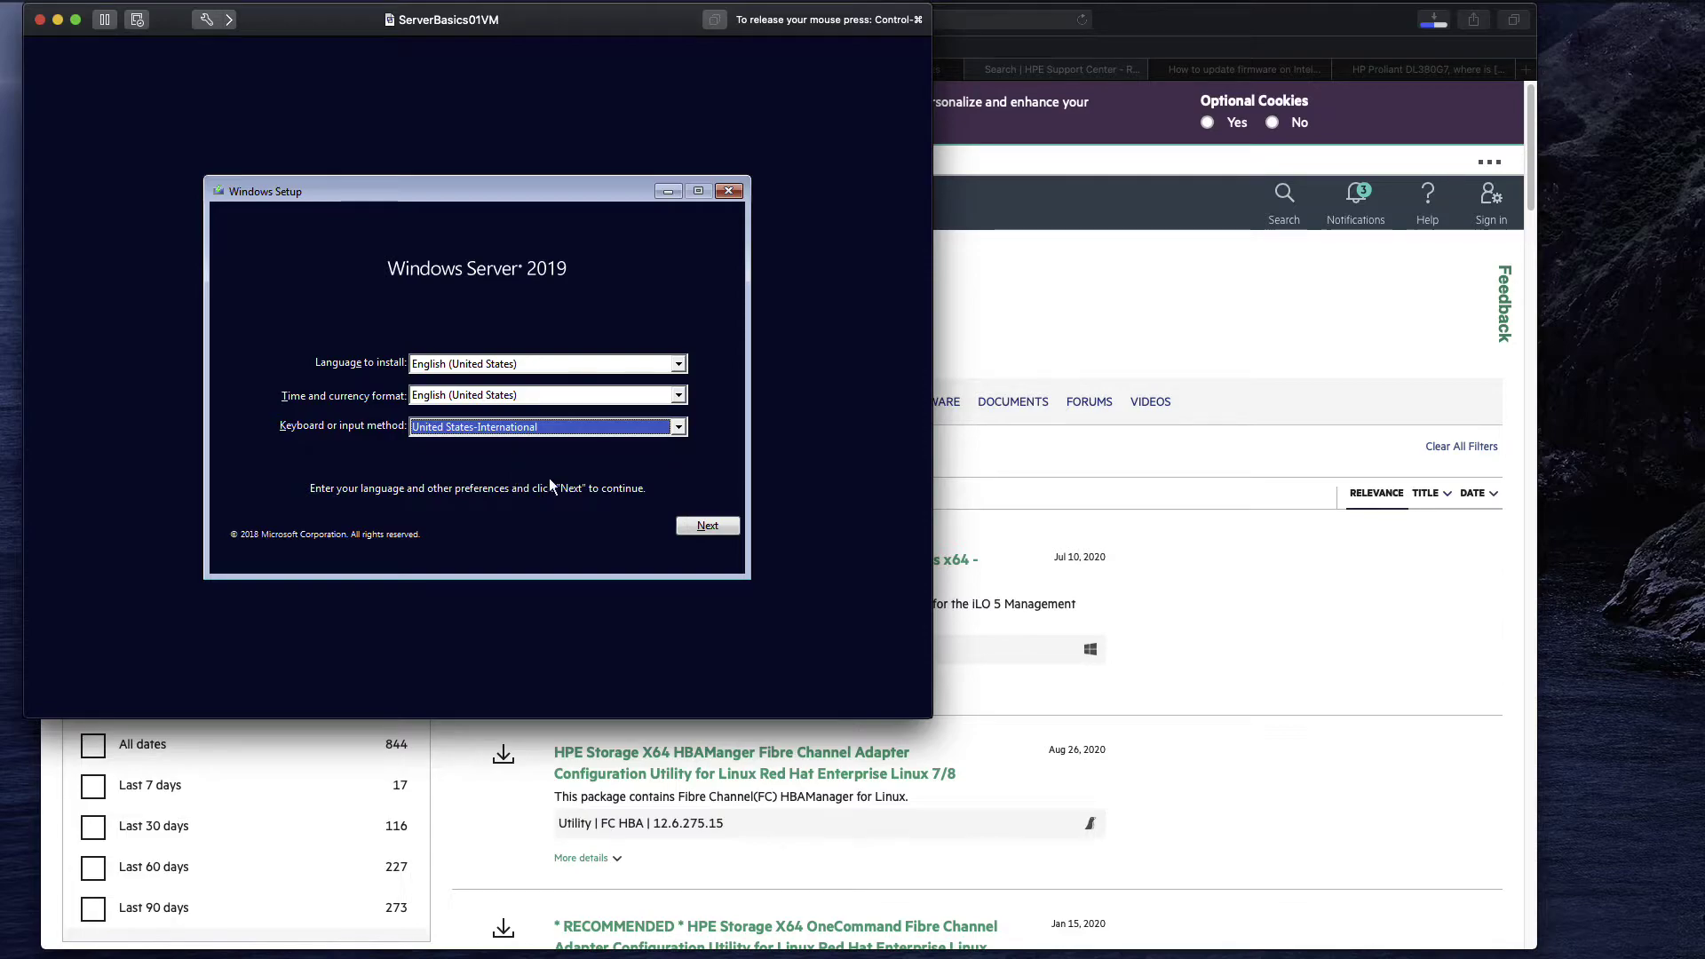
pyautogui.click(722, 525)
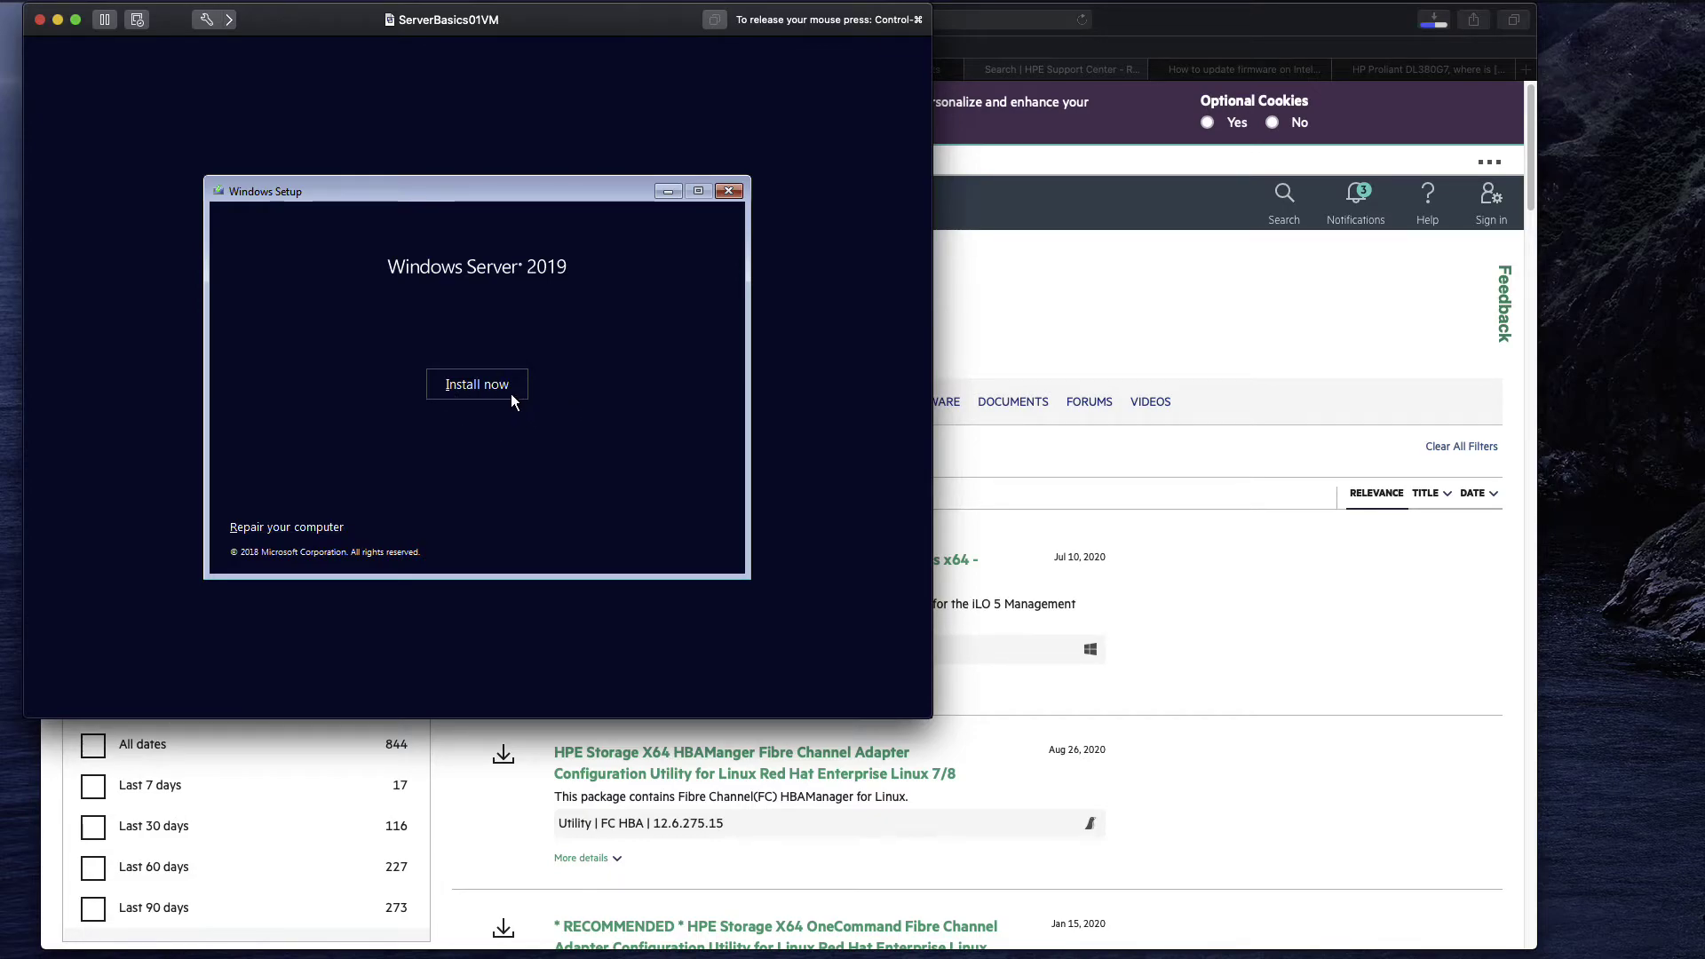
# Start Install now, then enlarge the VM window and return control to the VM.
pyautogui.click(486, 387)
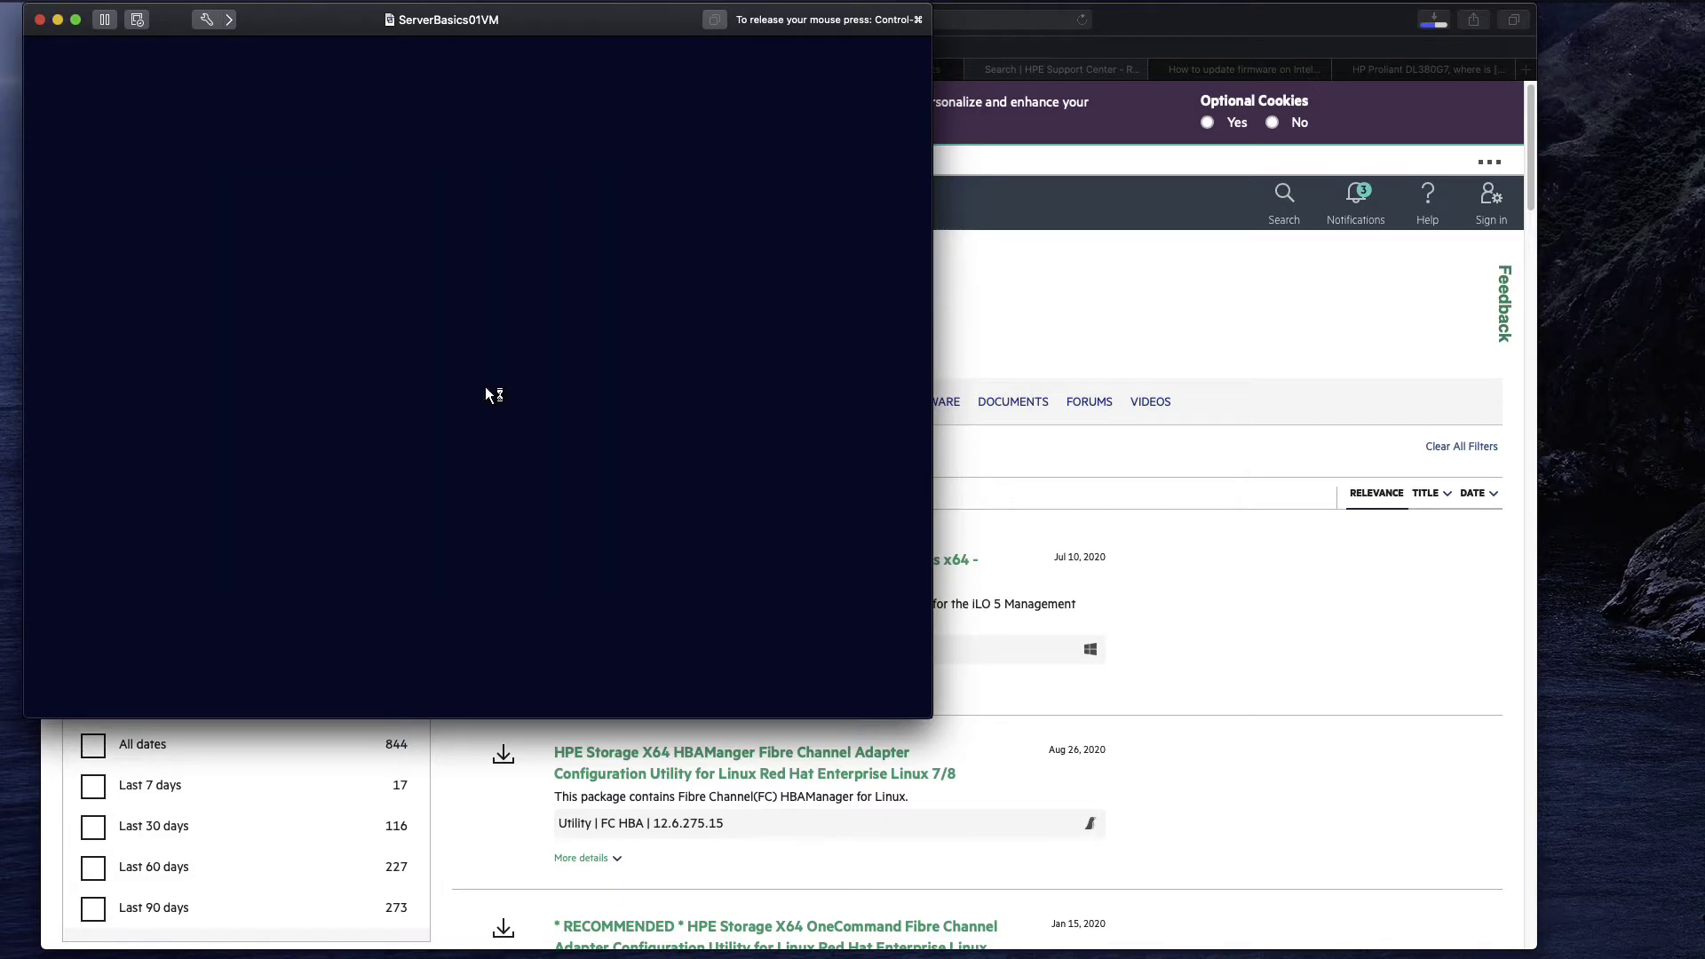
pyautogui.press('ctrl+super')
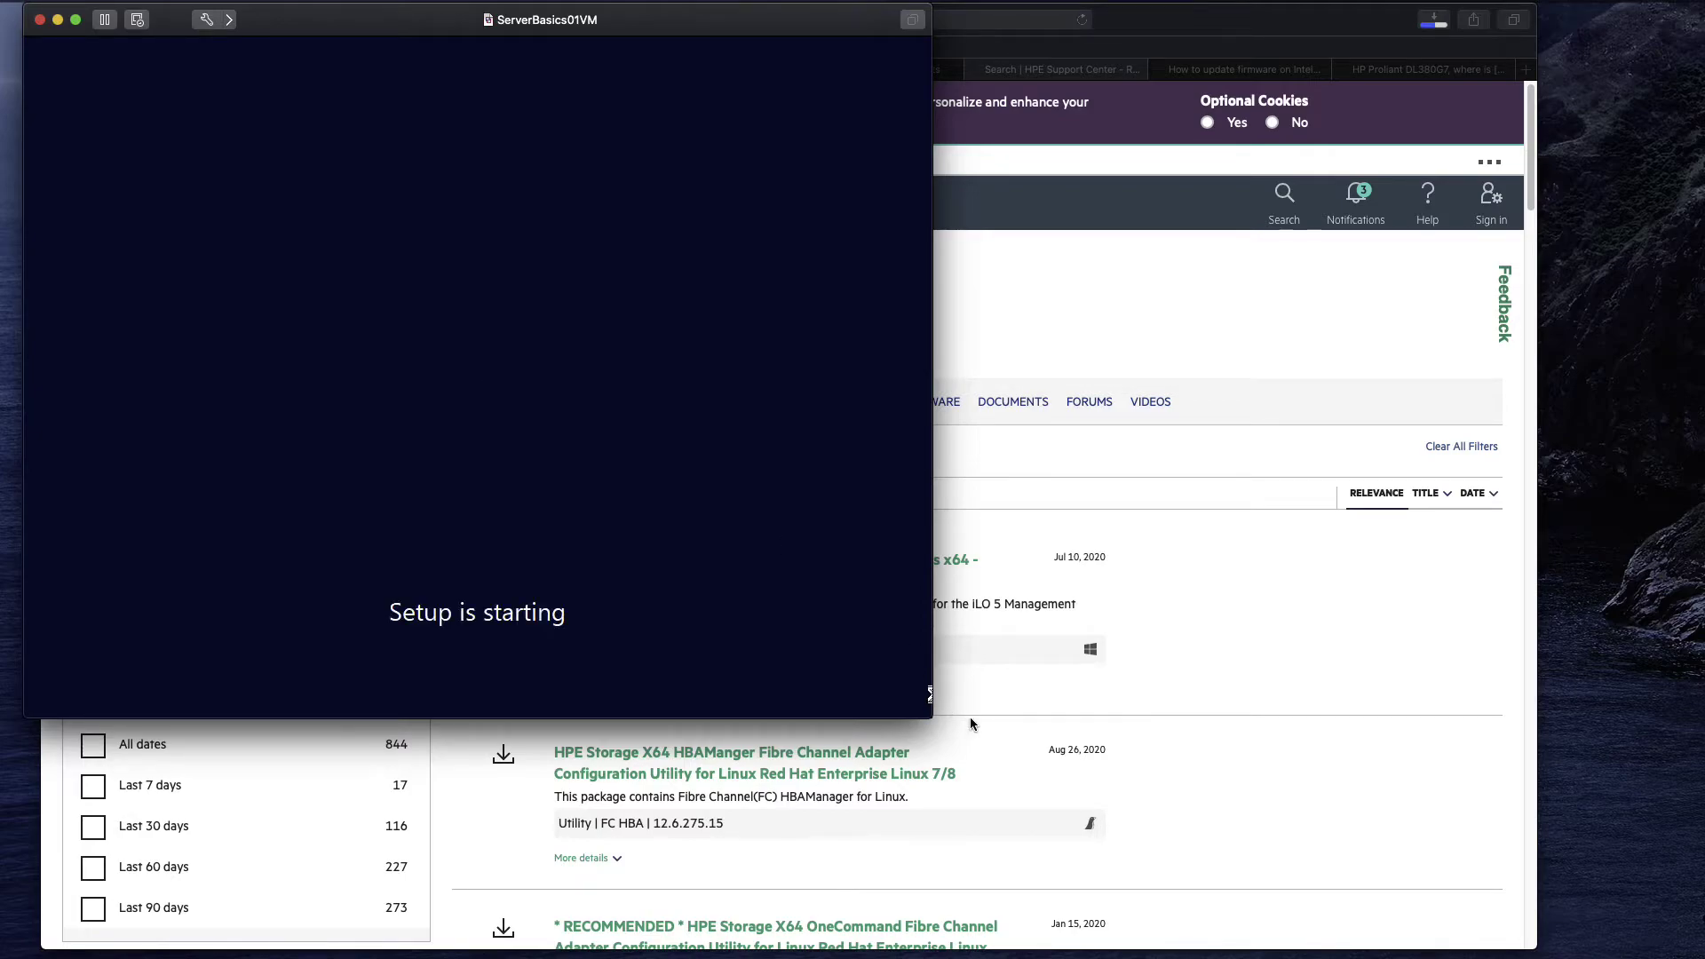
pyautogui.moveTo(934, 716); pyautogui.dragTo(1219, 930)
pyautogui.click(1000, 718)
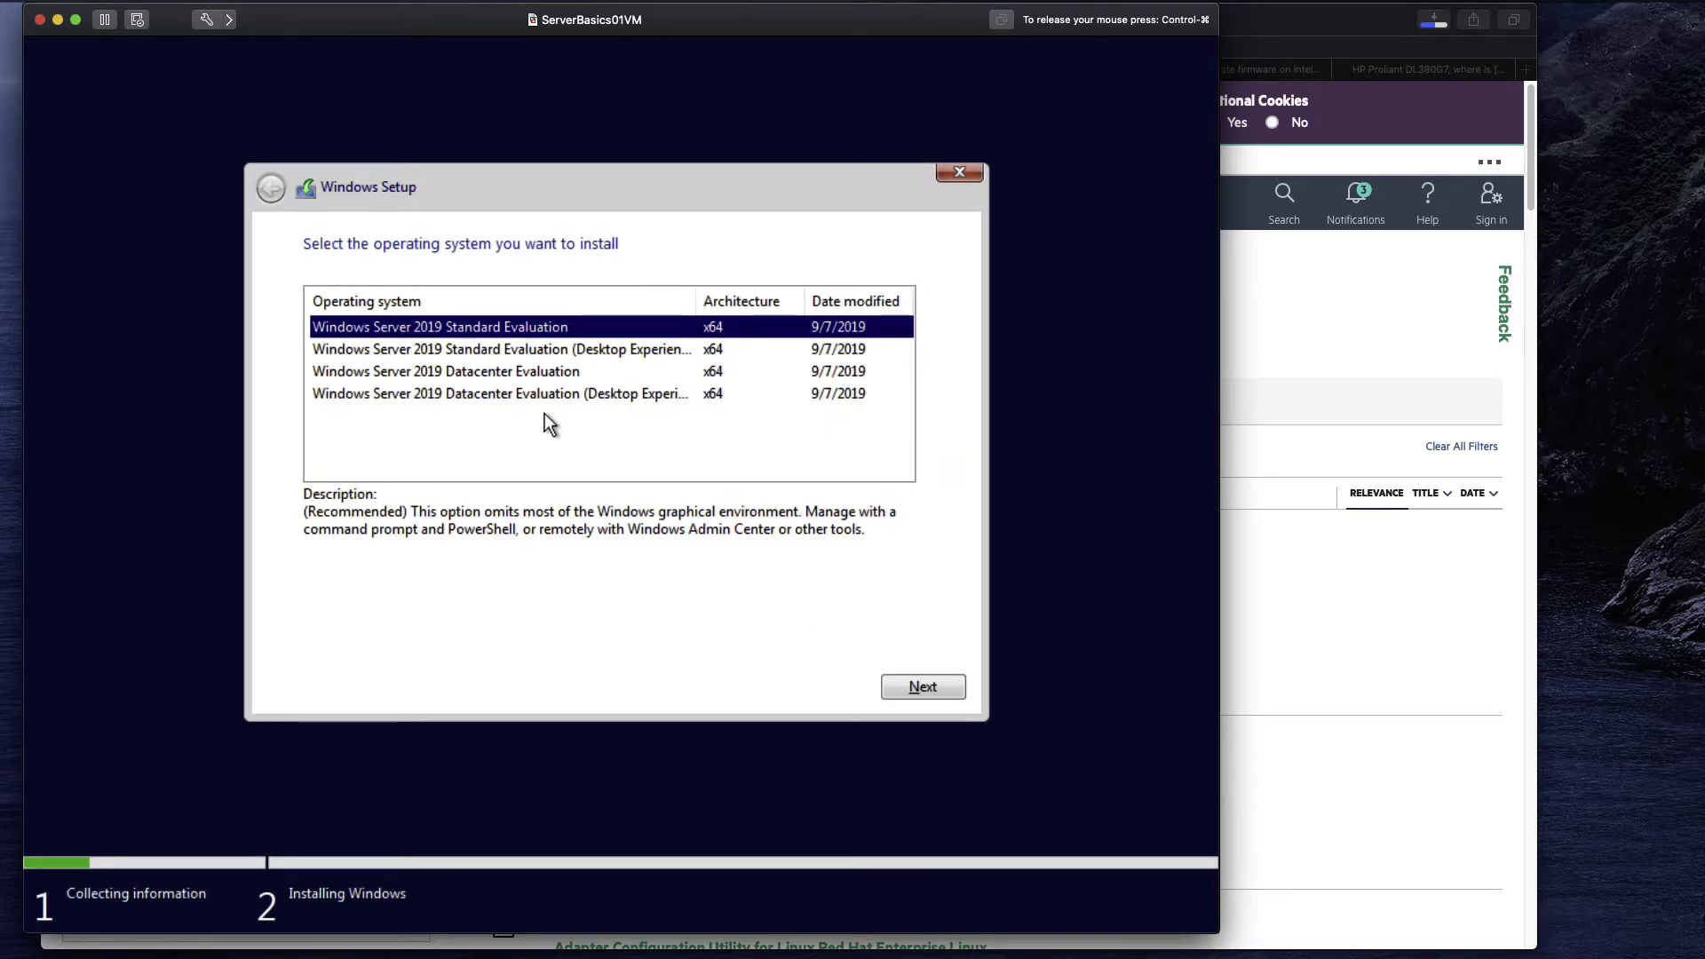
# Select Windows Server 2019 Datacenter Evaluation (Desktop Experience) and continue.
pyautogui.click(567, 398)
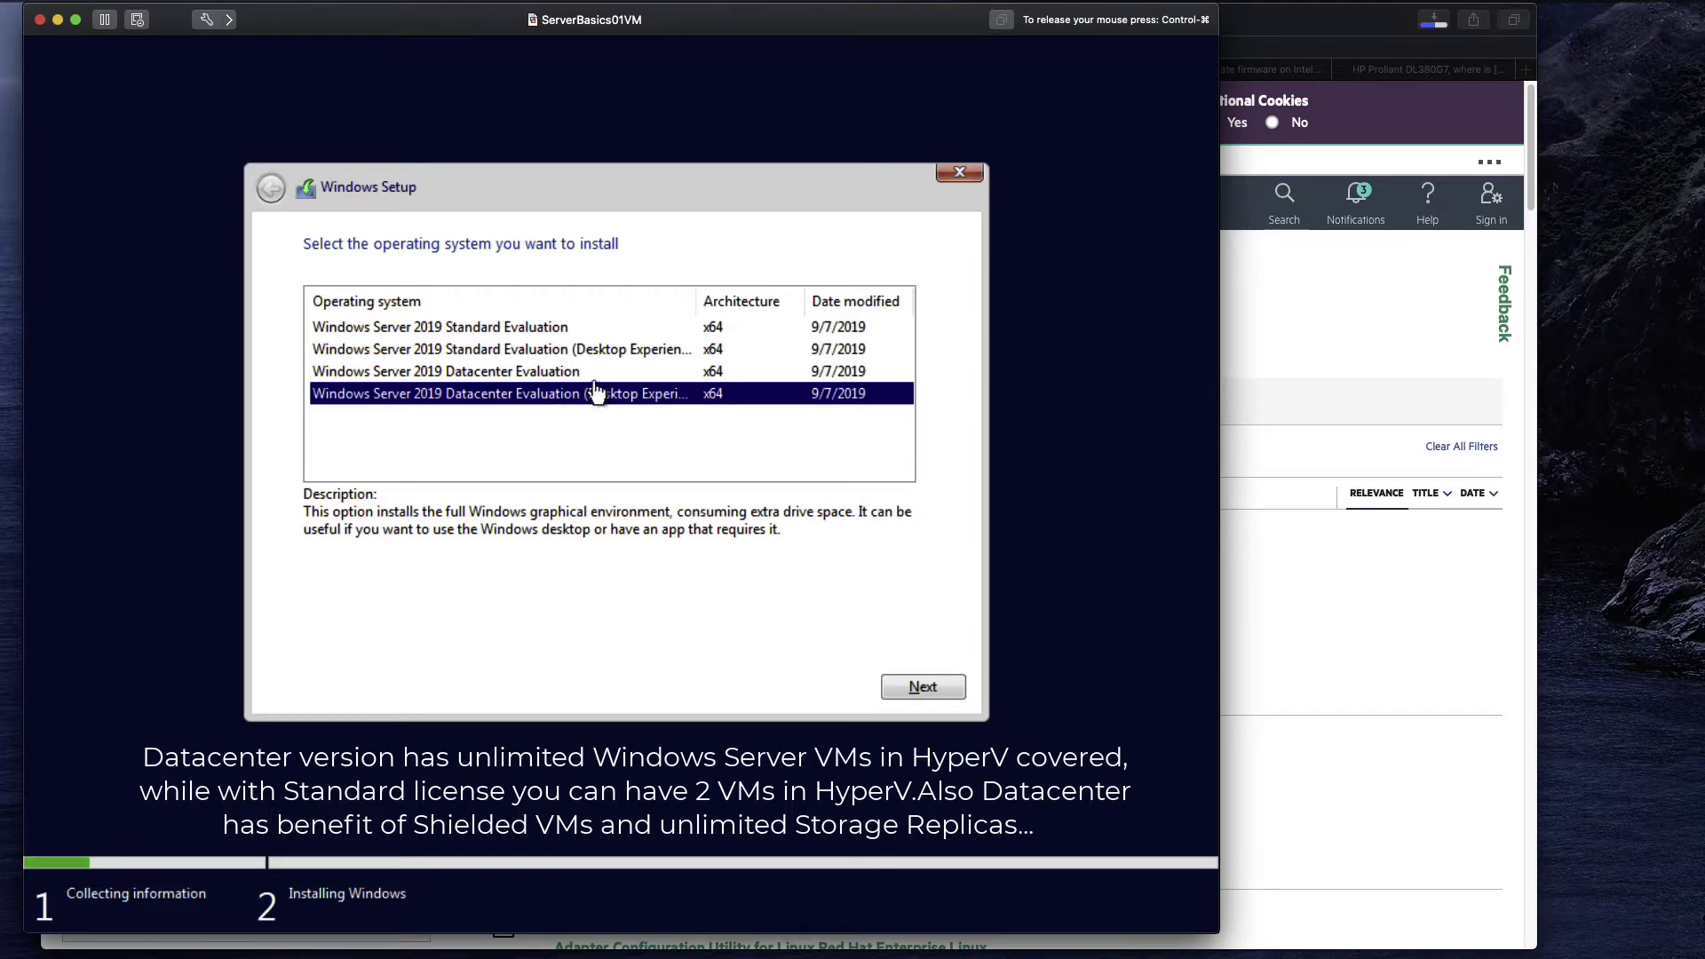
pyautogui.click(933, 689)
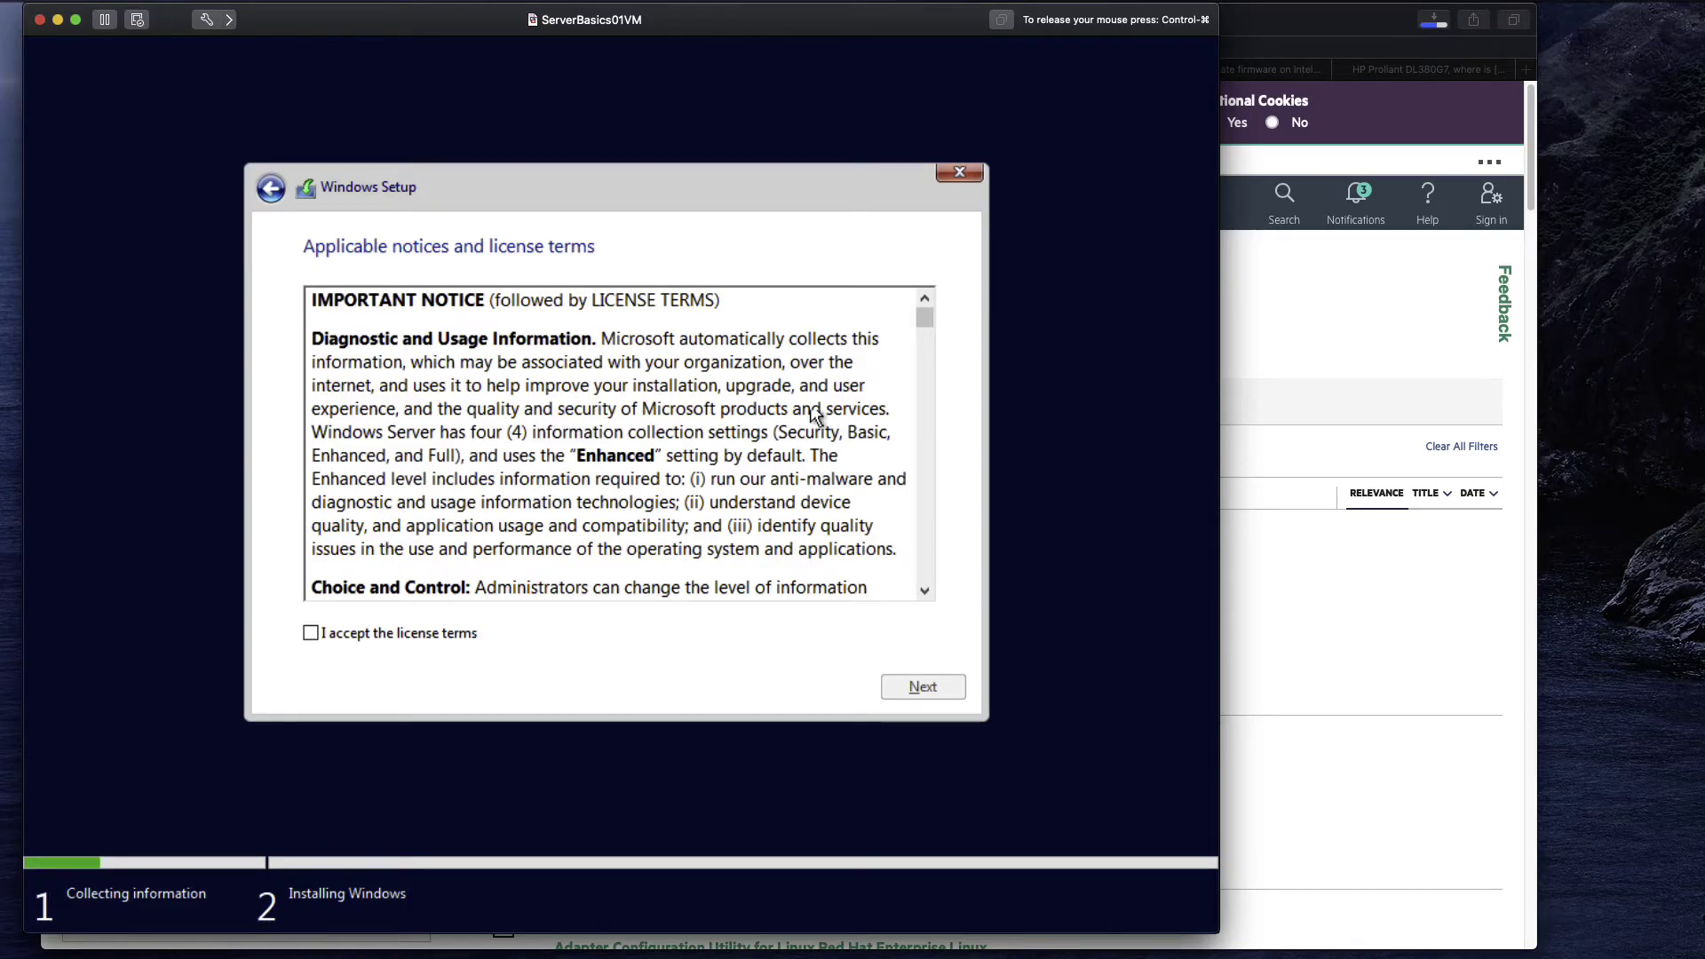
# Tick 'I accept the license terms' and continue to the installation type page.
pyautogui.moveTo(926, 318); pyautogui.dragTo(942, 587)
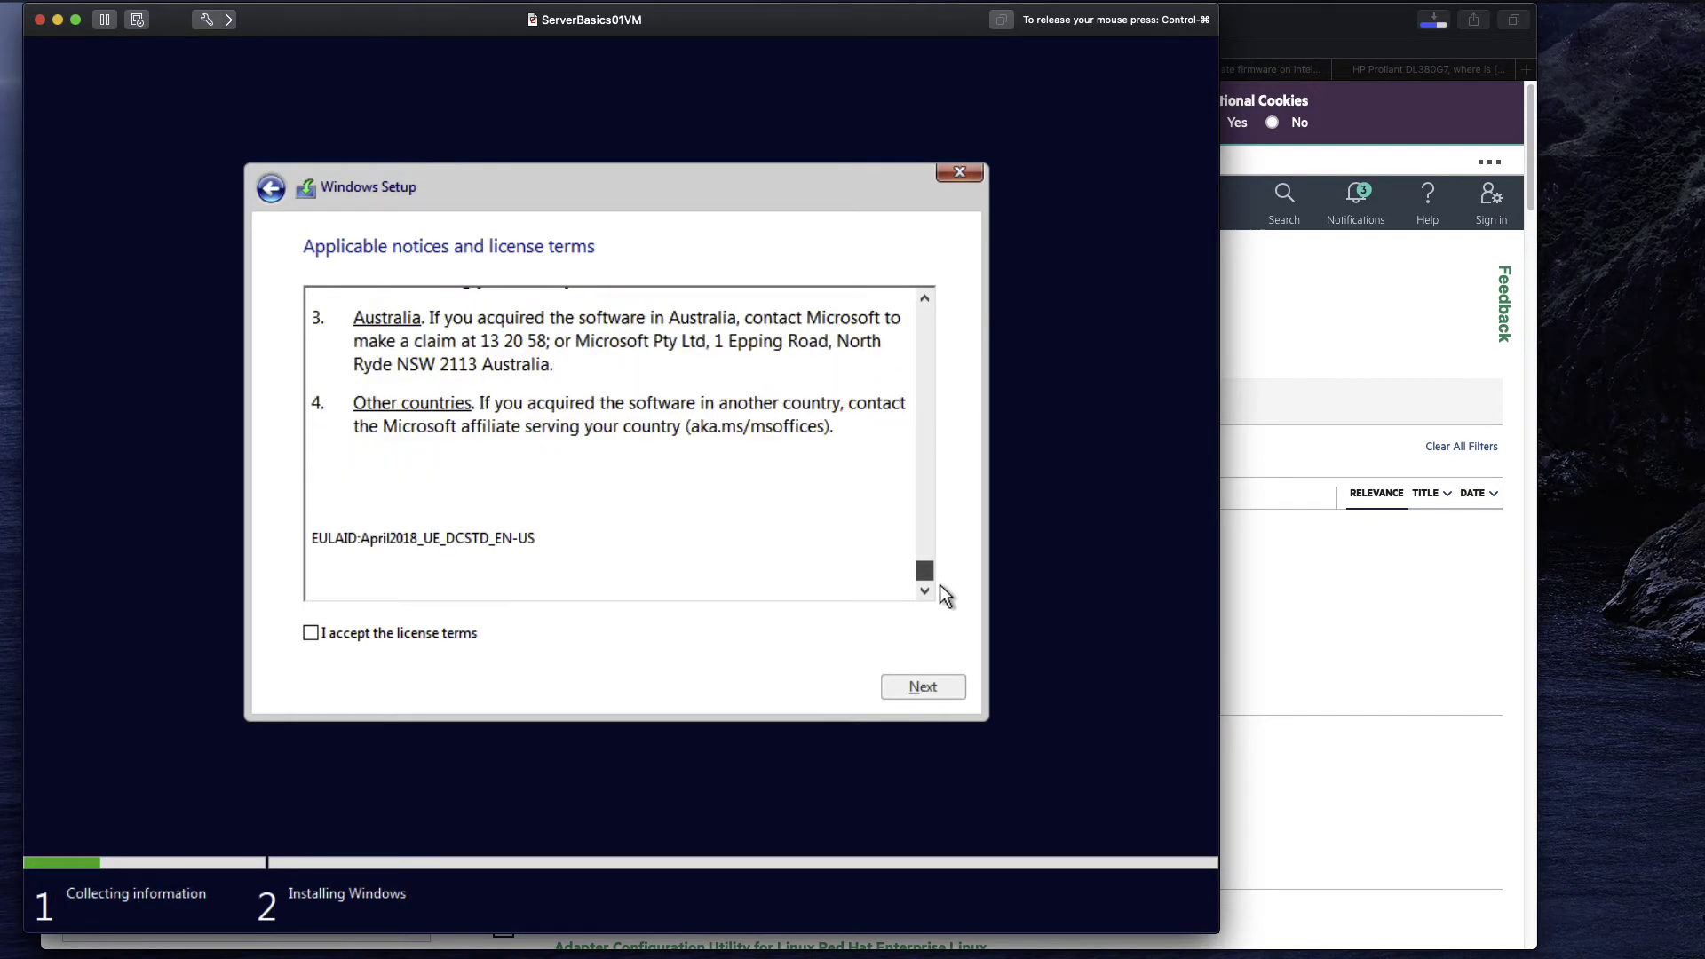
pyautogui.click(311, 633)
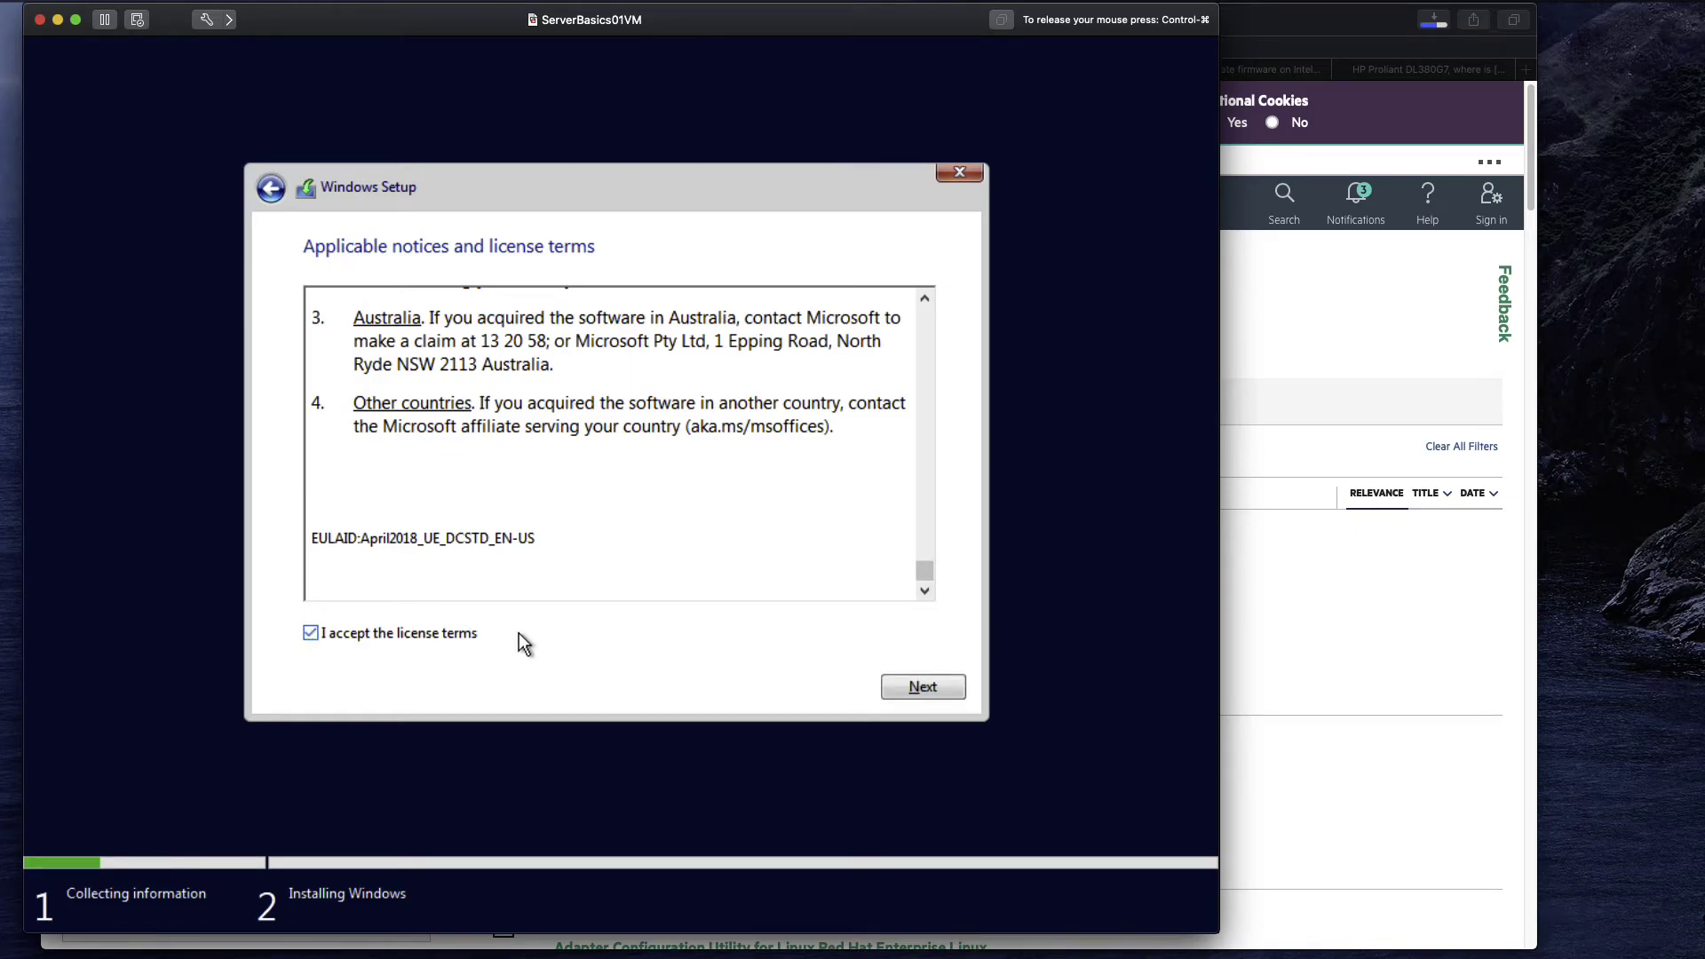
pyautogui.click(918, 689)
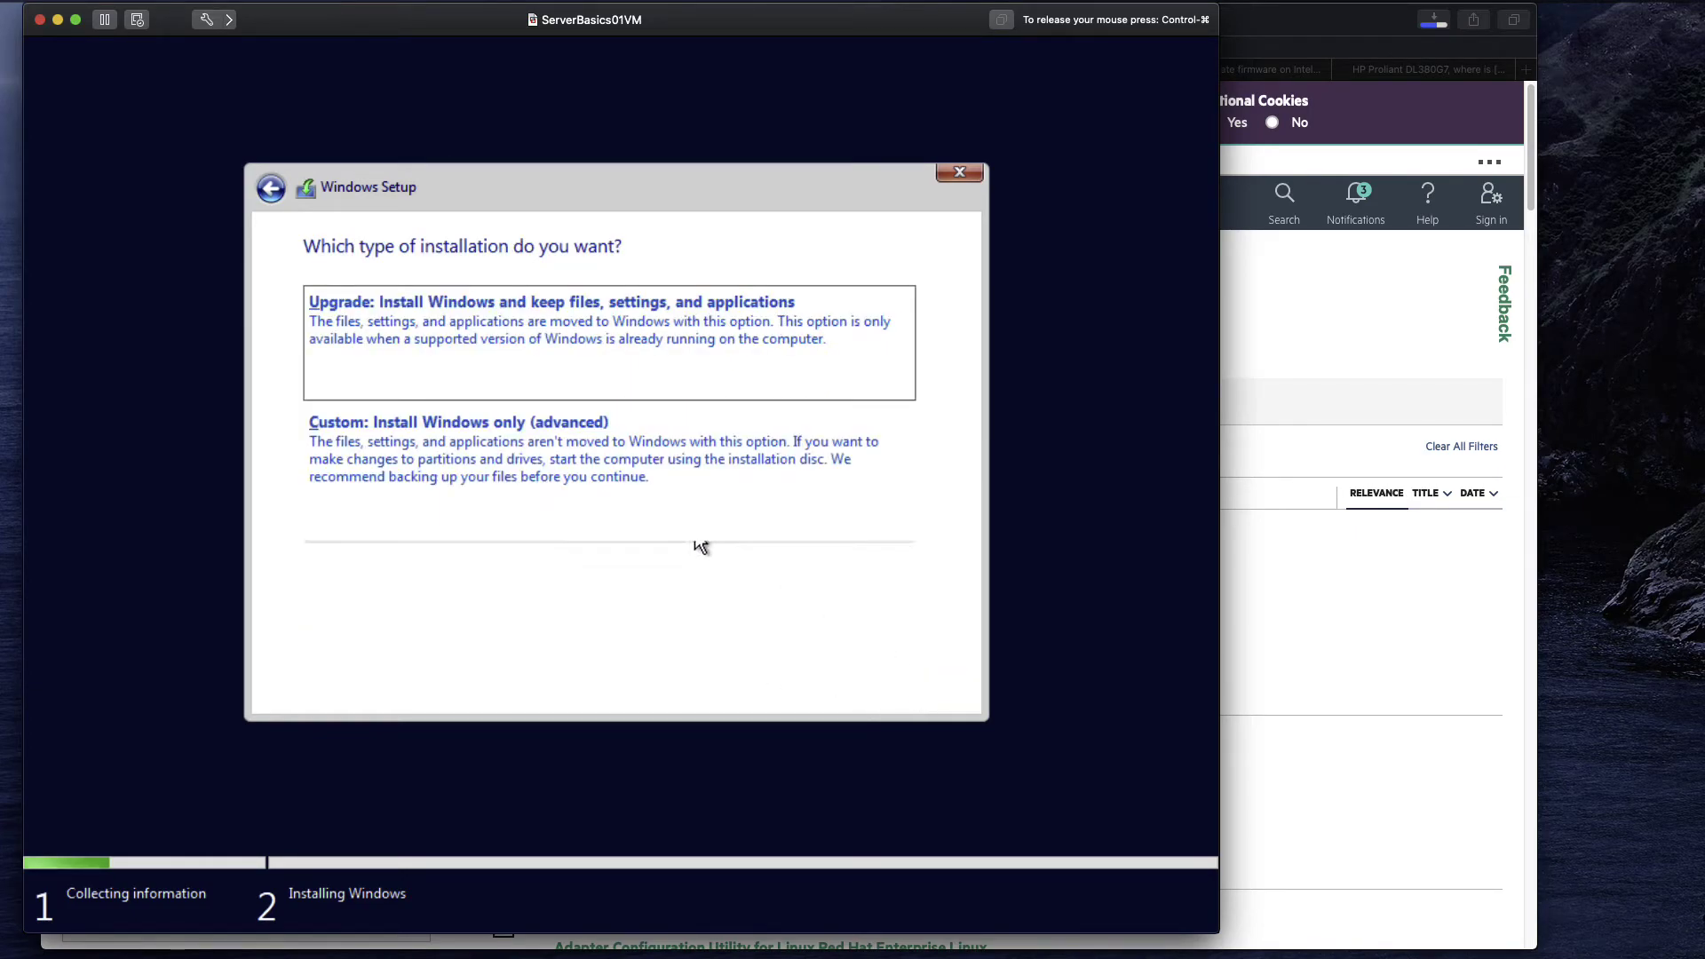
# Pick 'Custom: Install Windows only (advanced)' as the installation type.
pyautogui.click(397, 440)
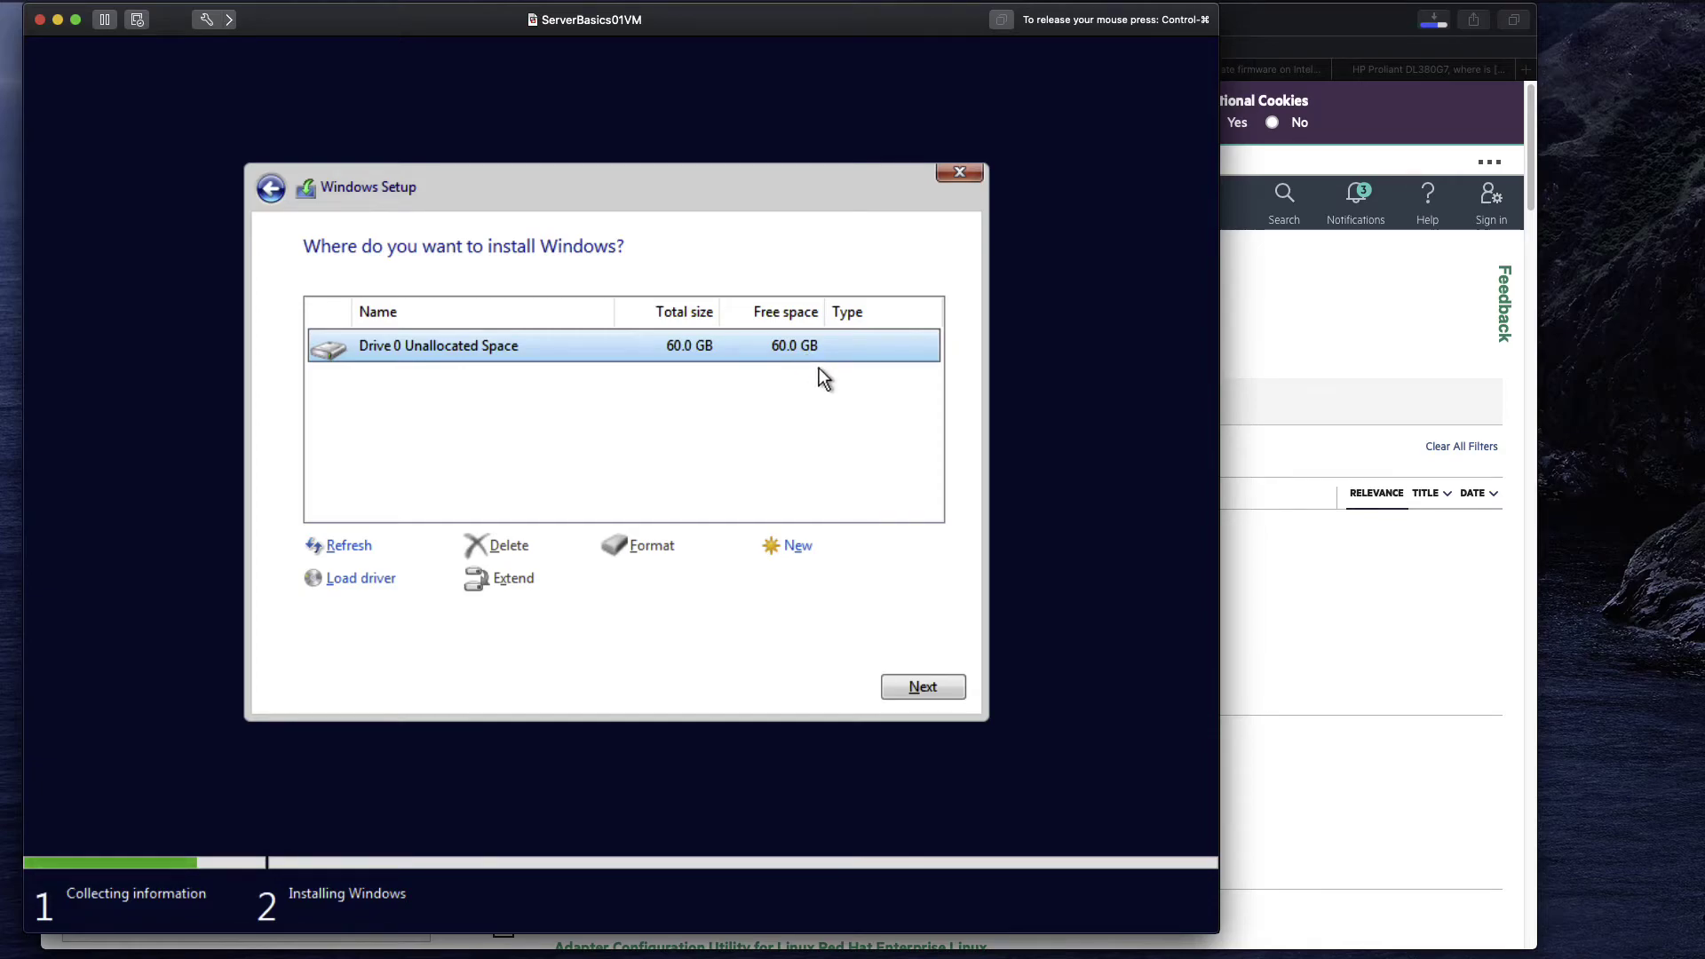
# Install Windows Server onto Drive 0's 60 GB unallocated space and let the VM reboot.
pyautogui.click(935, 684)
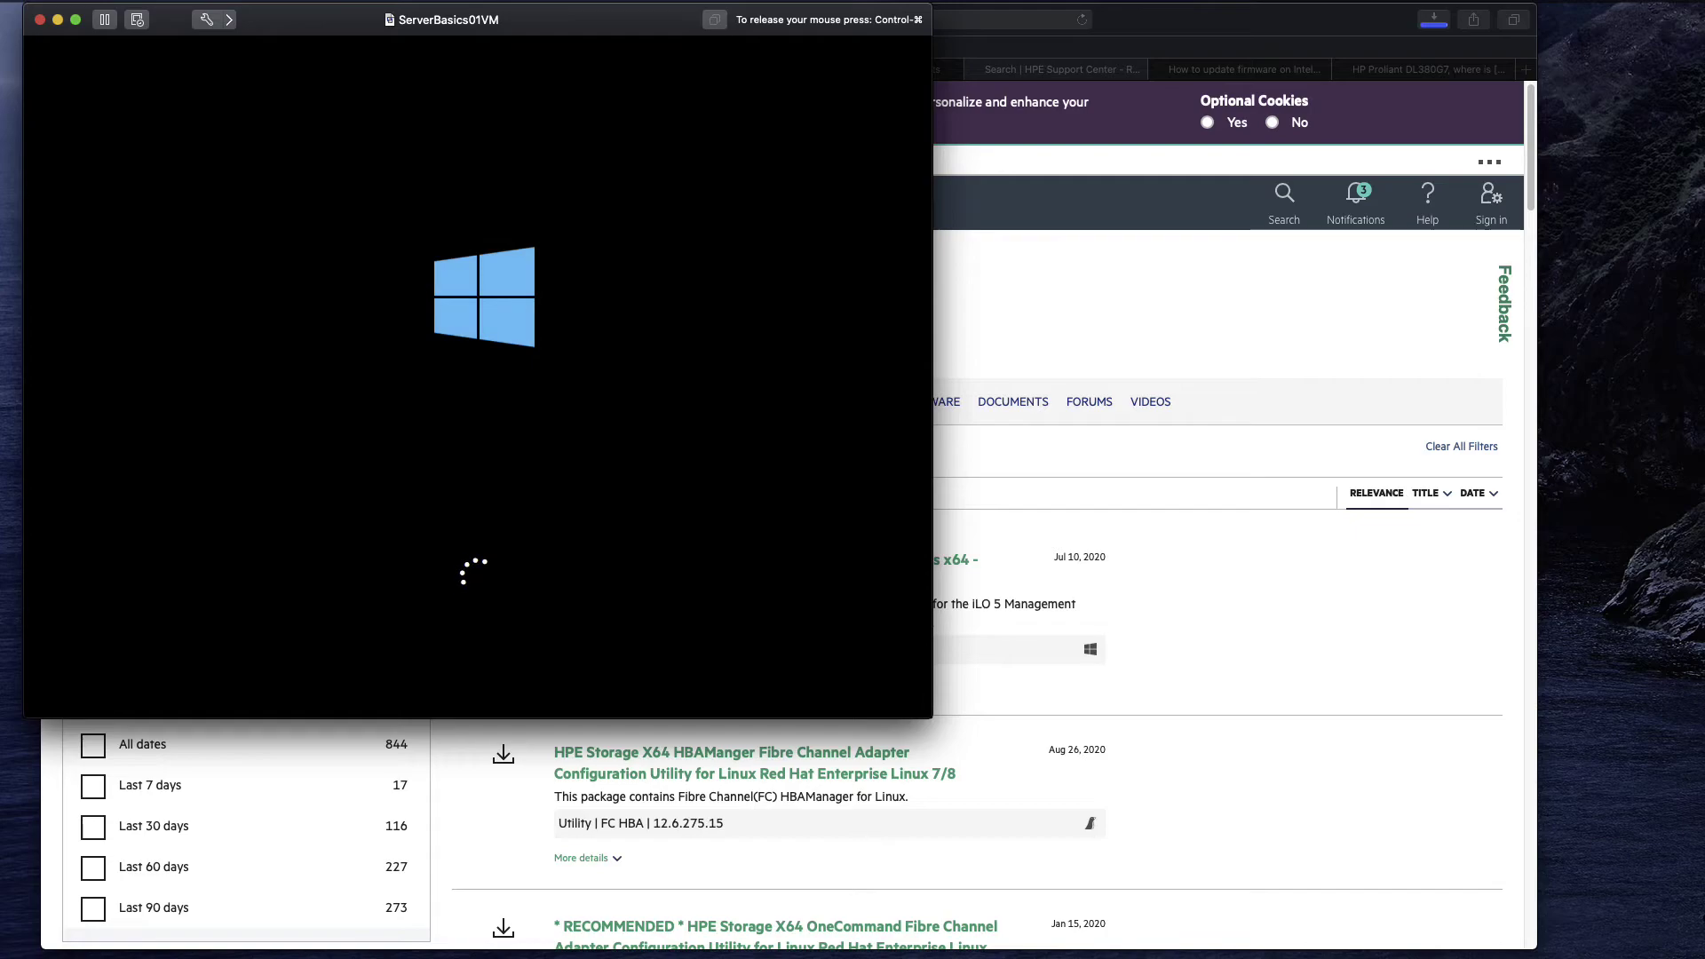
# Release the mouse, enlarge the VM window, then give control back to the VM.
pyautogui.press('ctrl+super')
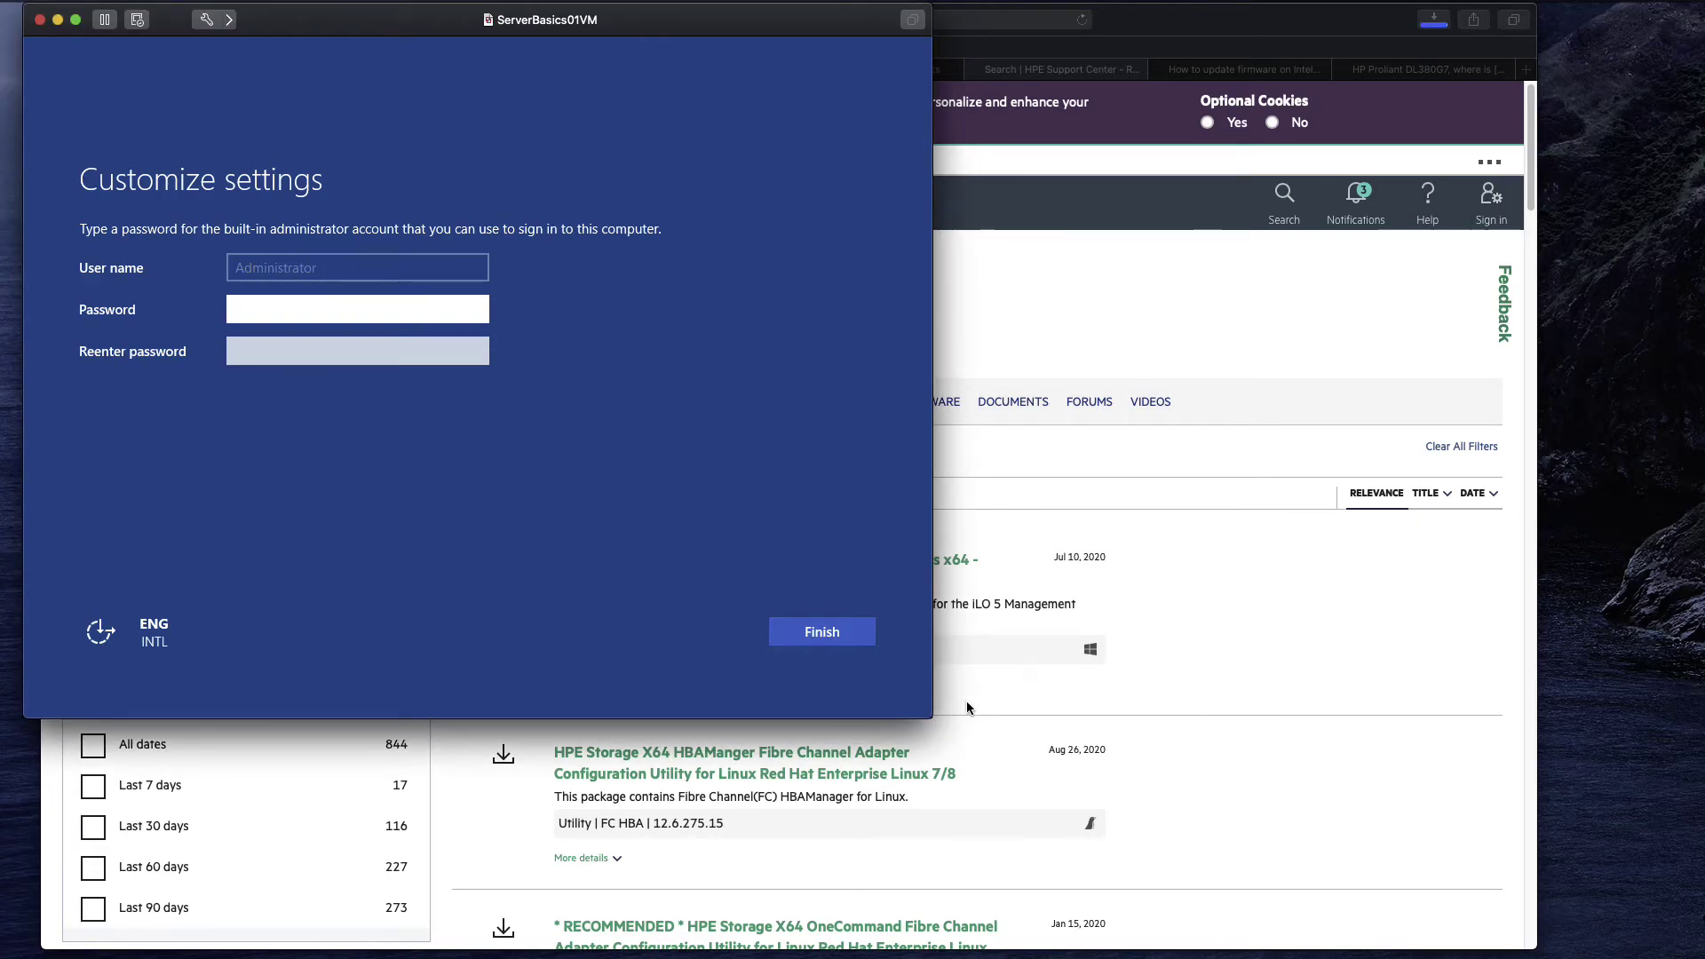
pyautogui.moveTo(932, 718); pyautogui.dragTo(1232, 943)
pyautogui.click(636, 431)
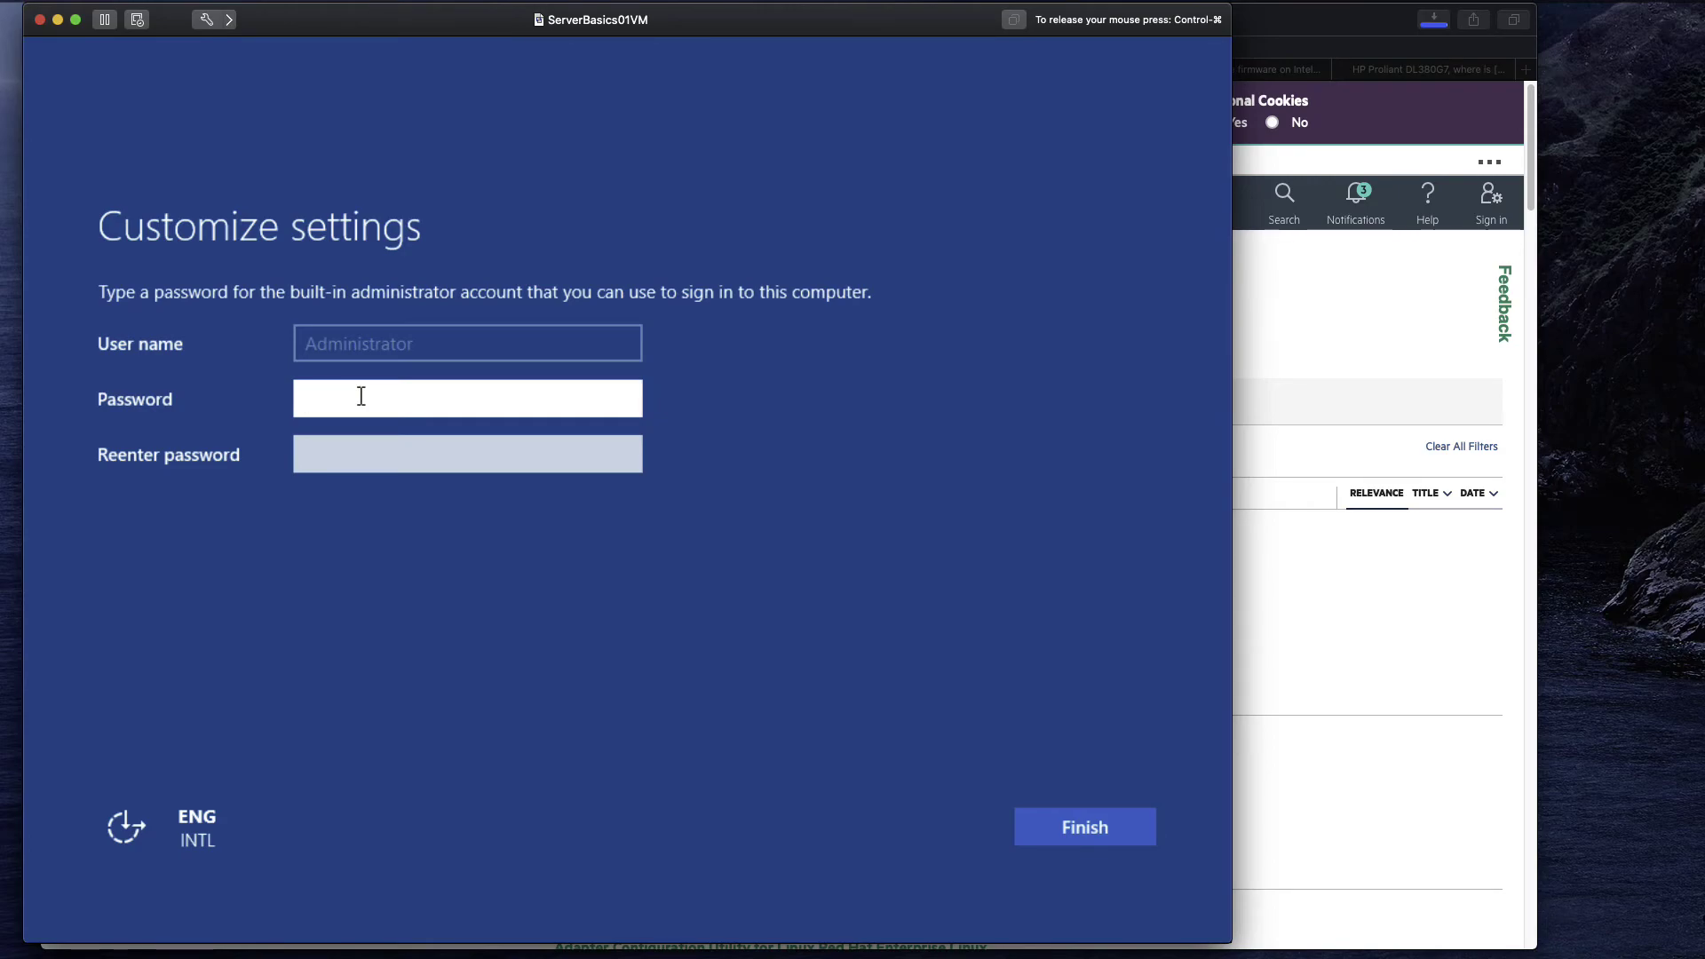
# Enter the Administrator password in both fields, re-entering after a mismatch, and finish setup.
pyautogui.write('P@ssw0rd')
pyautogui.press('Tab')
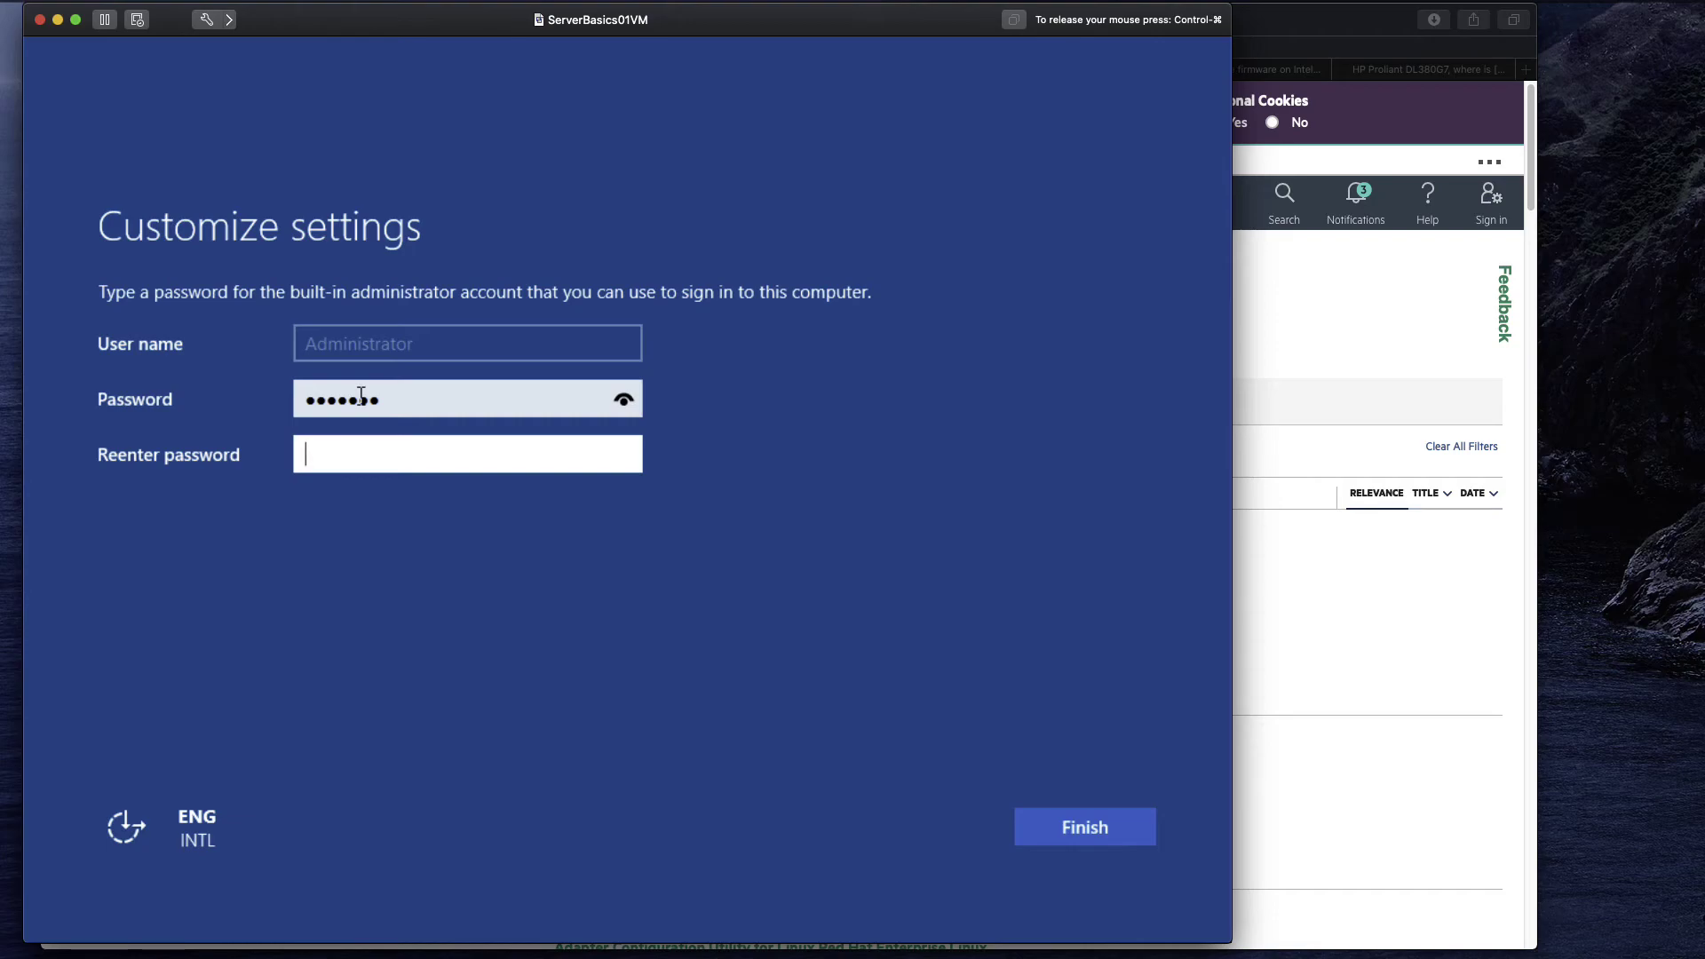
pyautogui.write('•••••••')
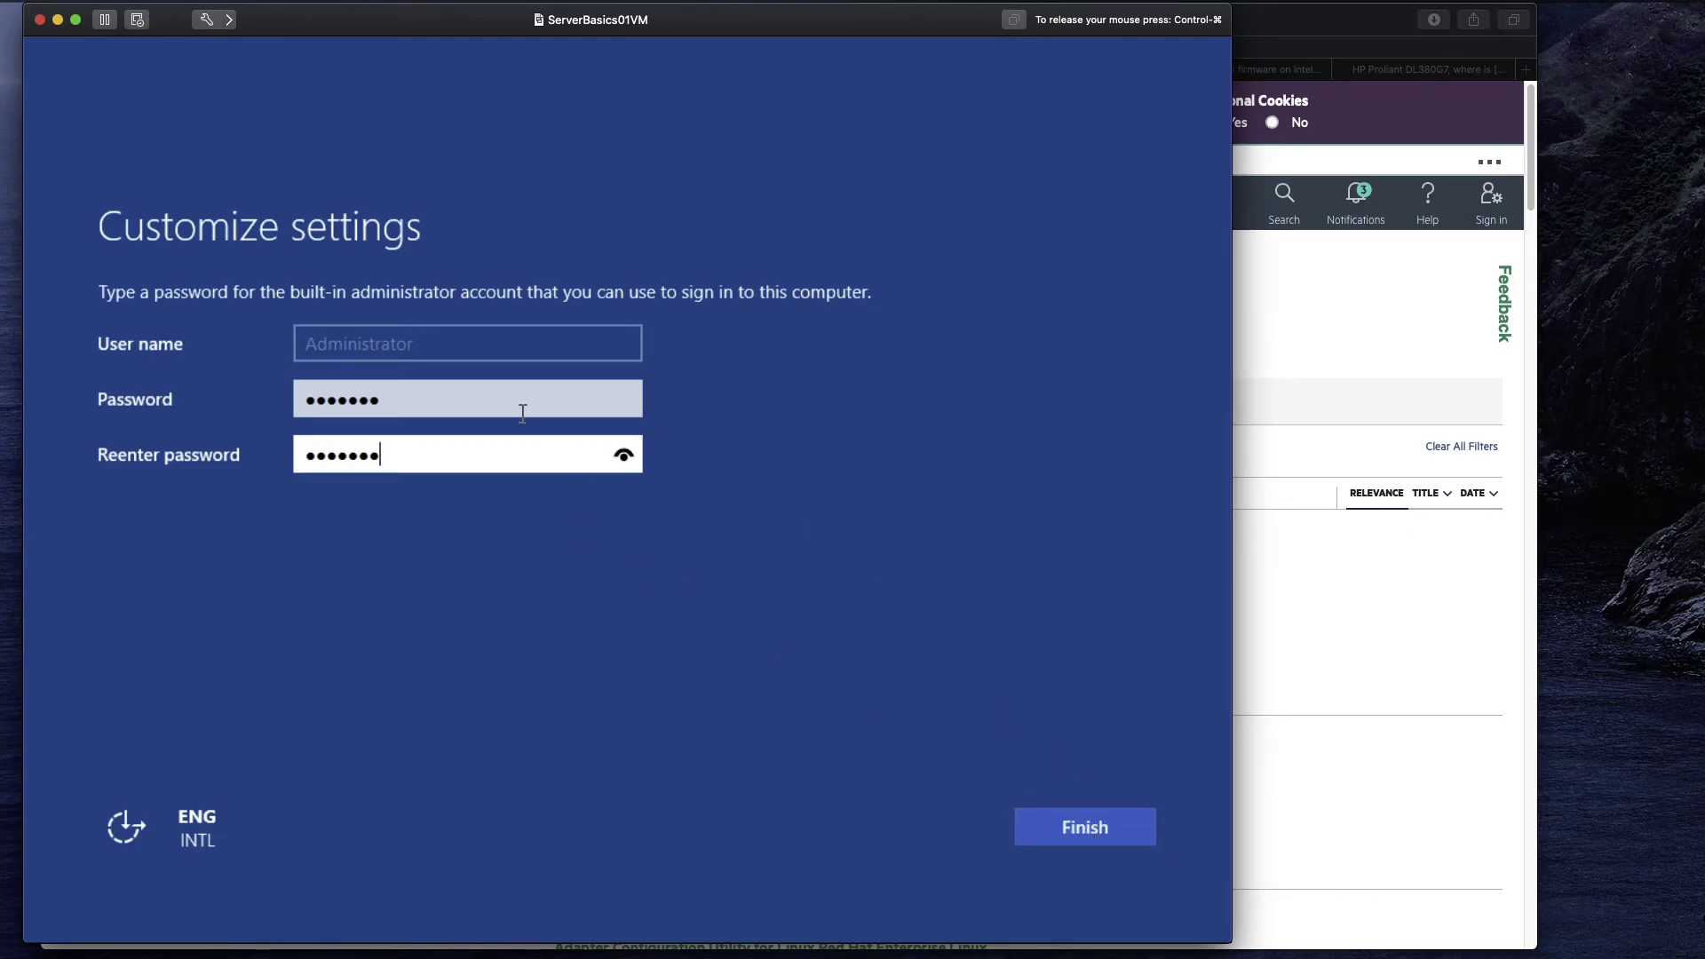
pyautogui.click(1082, 832)
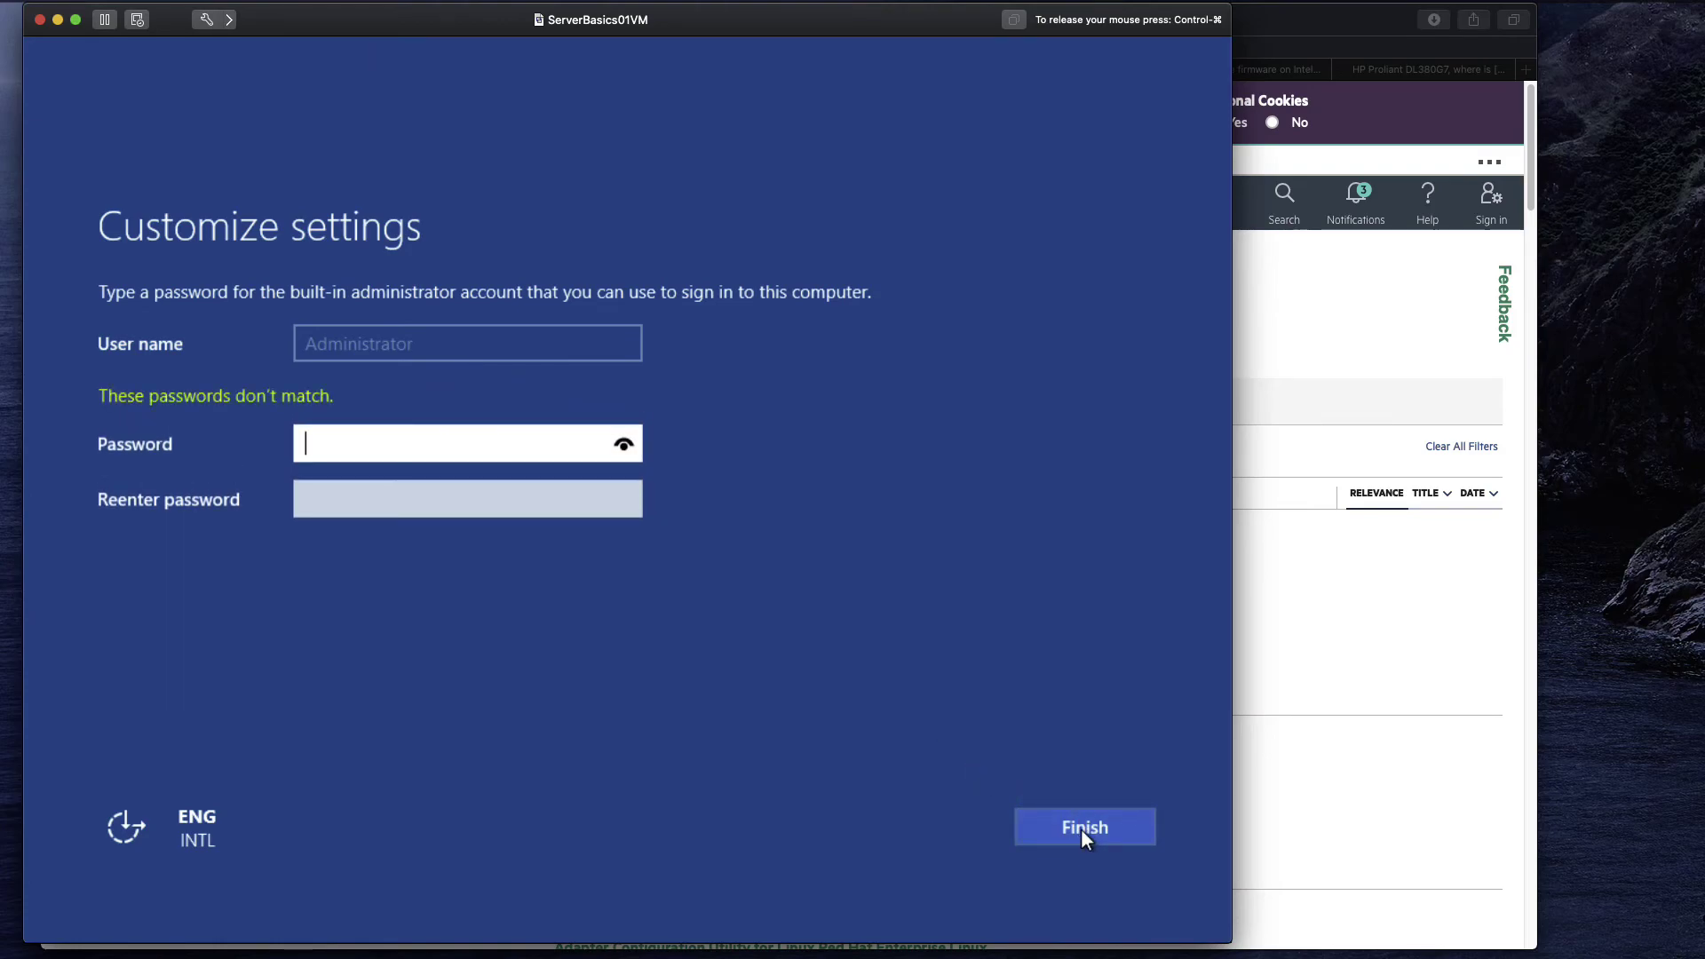
pyautogui.write('•••••••')
pyautogui.press('Tab')
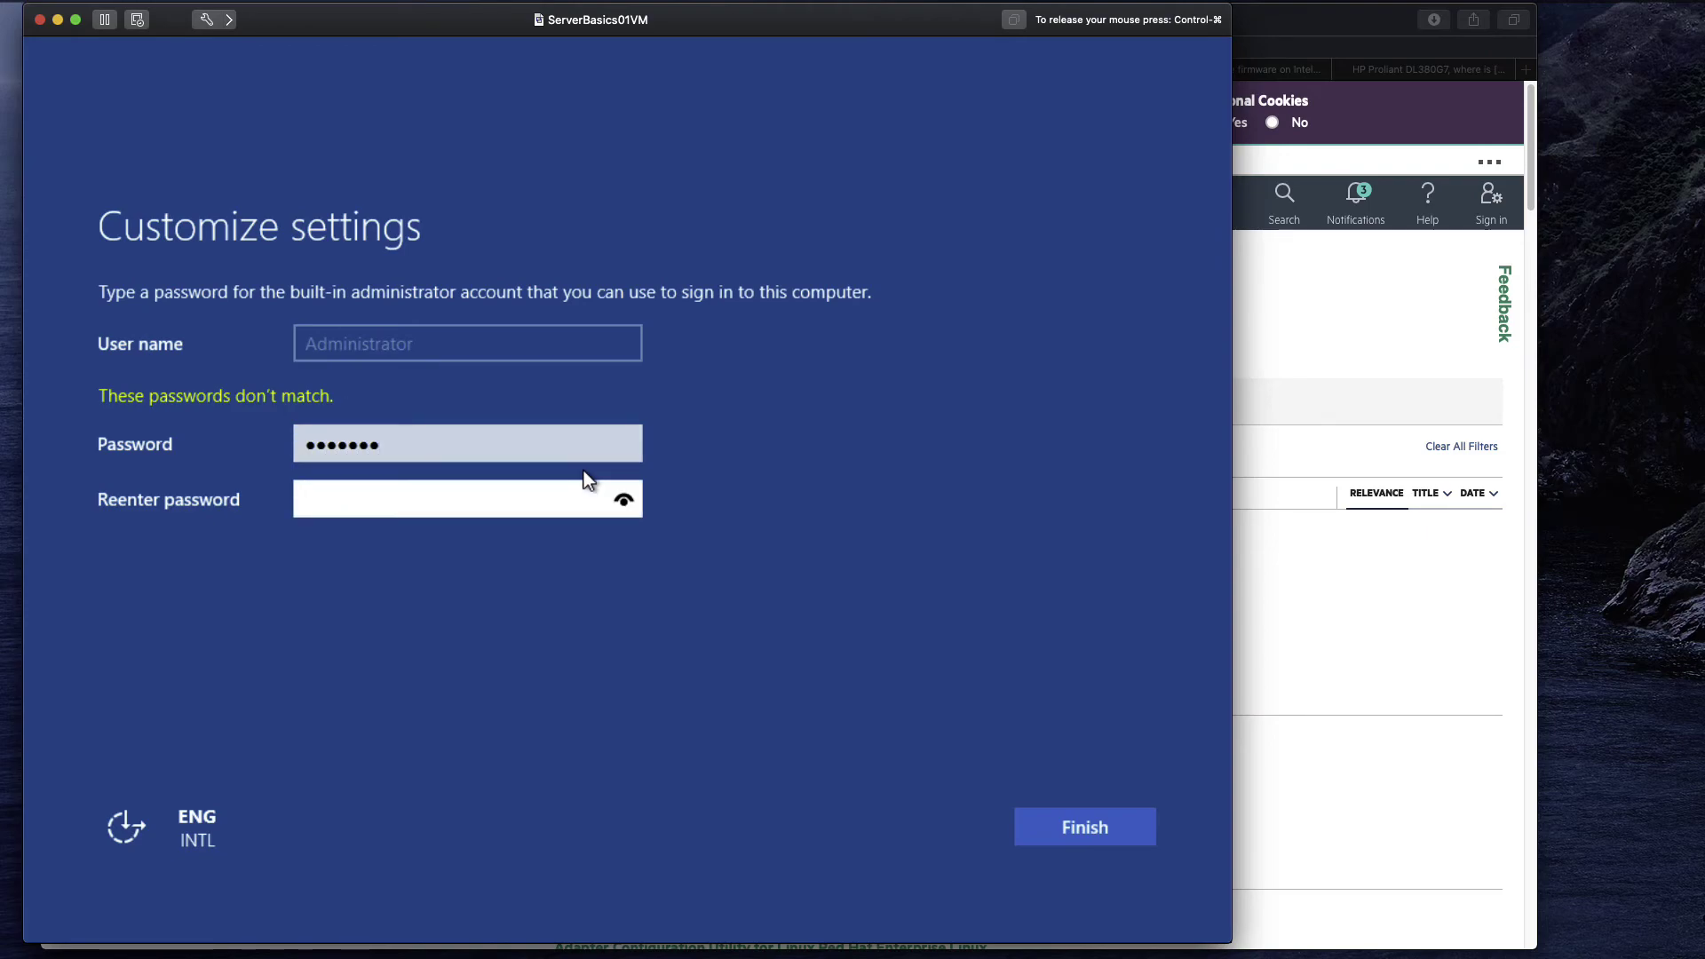
pyautogui.write('•••••••')
pyautogui.click(1089, 840)
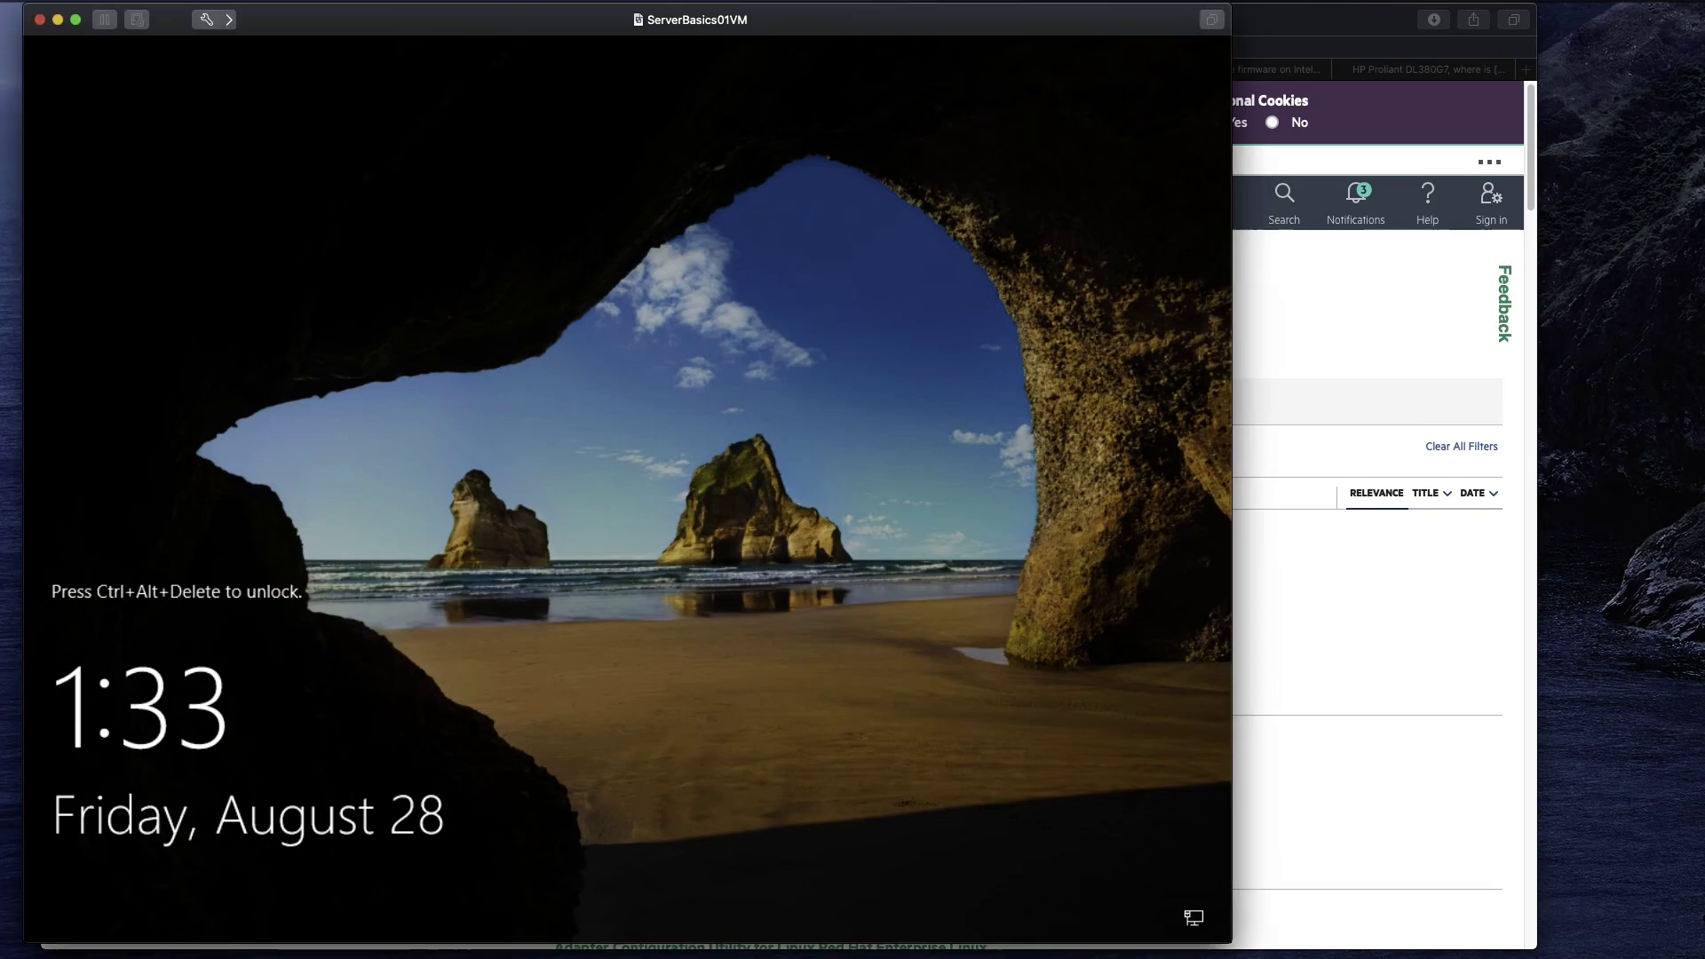
# Send Ctrl-Alt-Del from the Virtual Machine menu and sign in with the Administrator password.
pyautogui.click(414, 84)
pyautogui.press('ctrl+super')
pyautogui.click(329, 2)
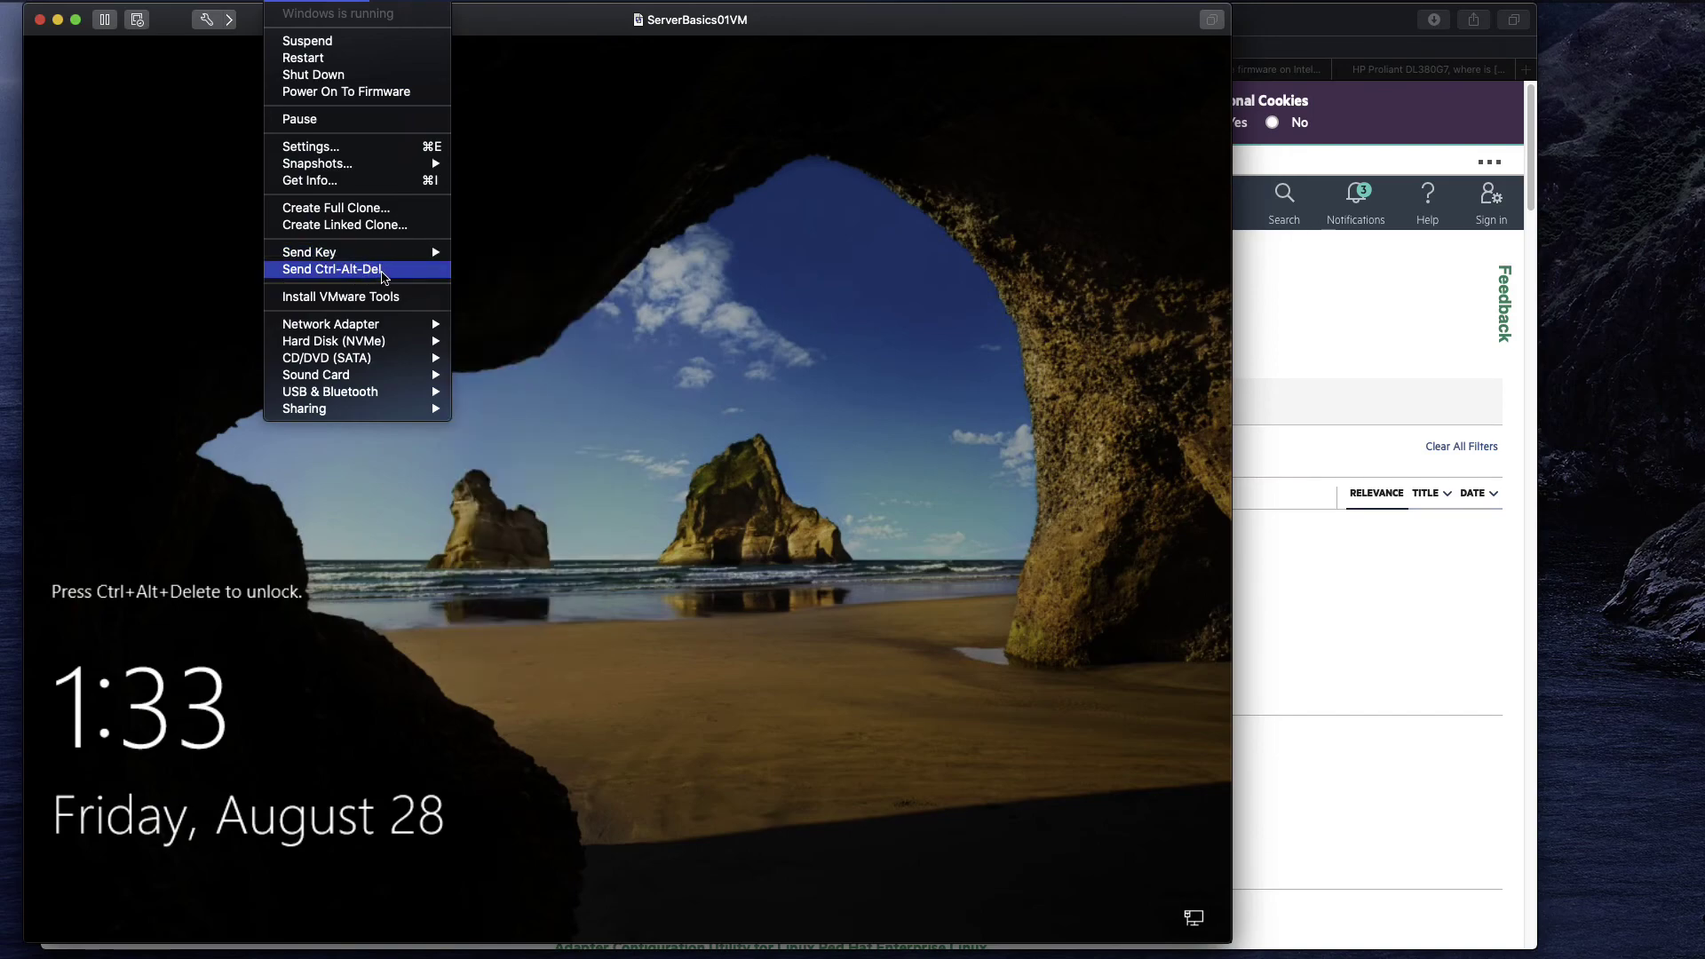
pyautogui.click(384, 270)
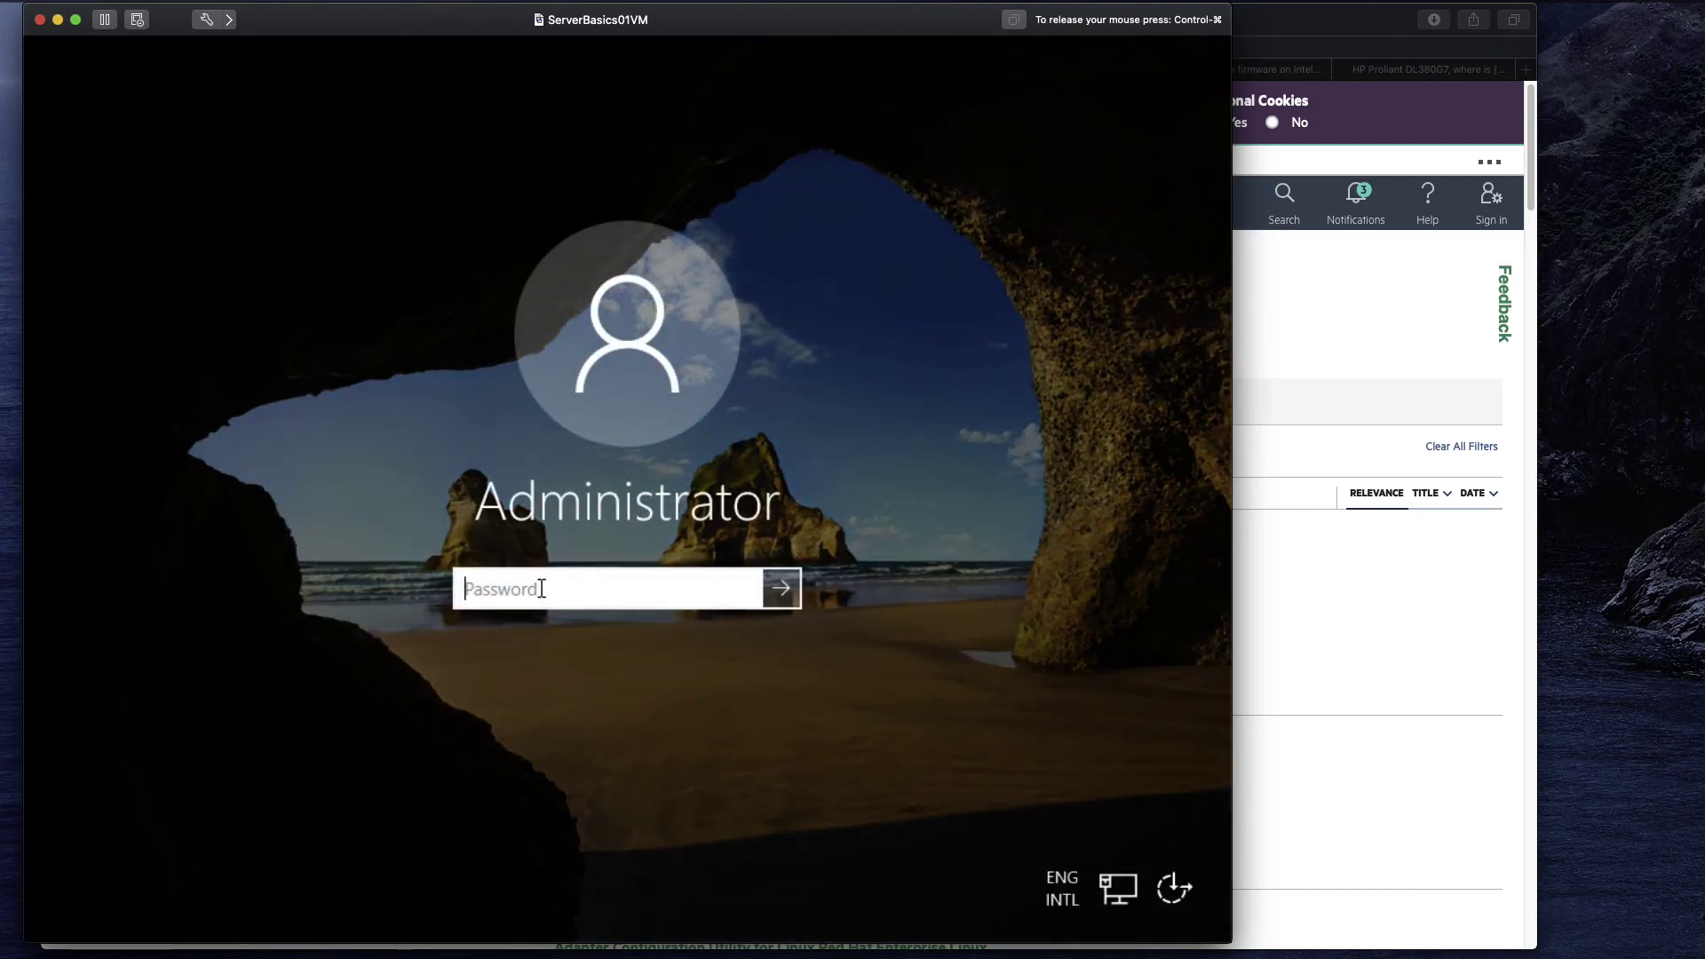
pyautogui.write('•••••••')
pyautogui.press('Return')
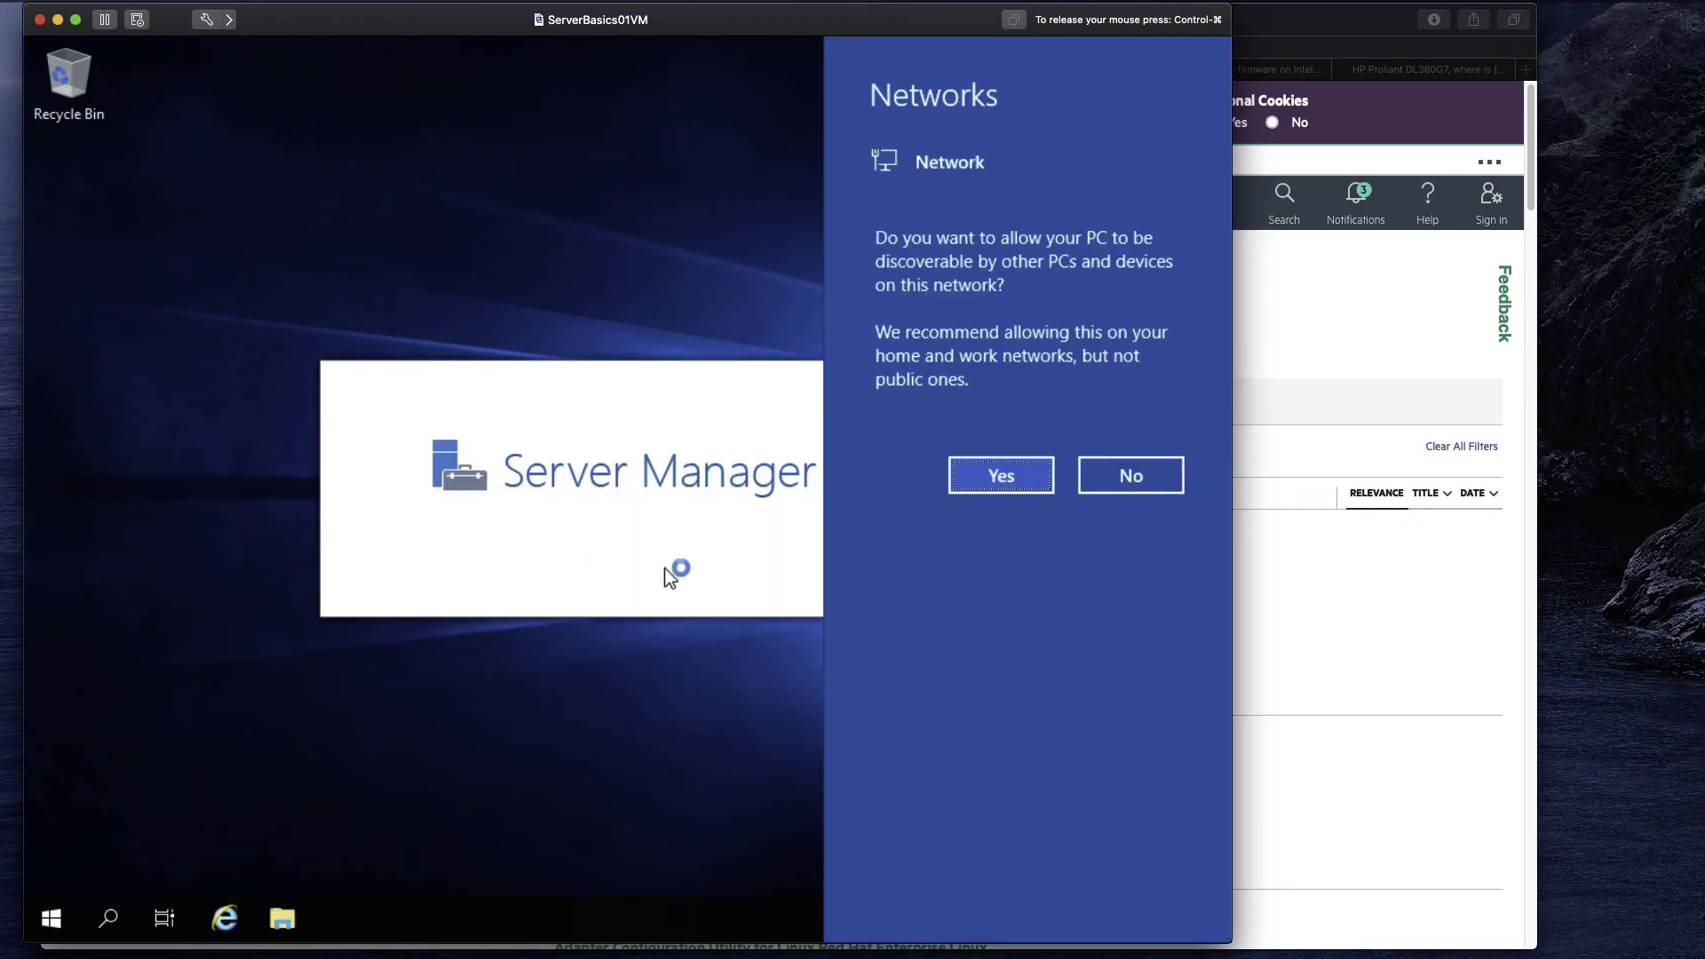
# Accept network discovery and close the Windows Admin Center popup in Server Manager.
pyautogui.click(1015, 478)
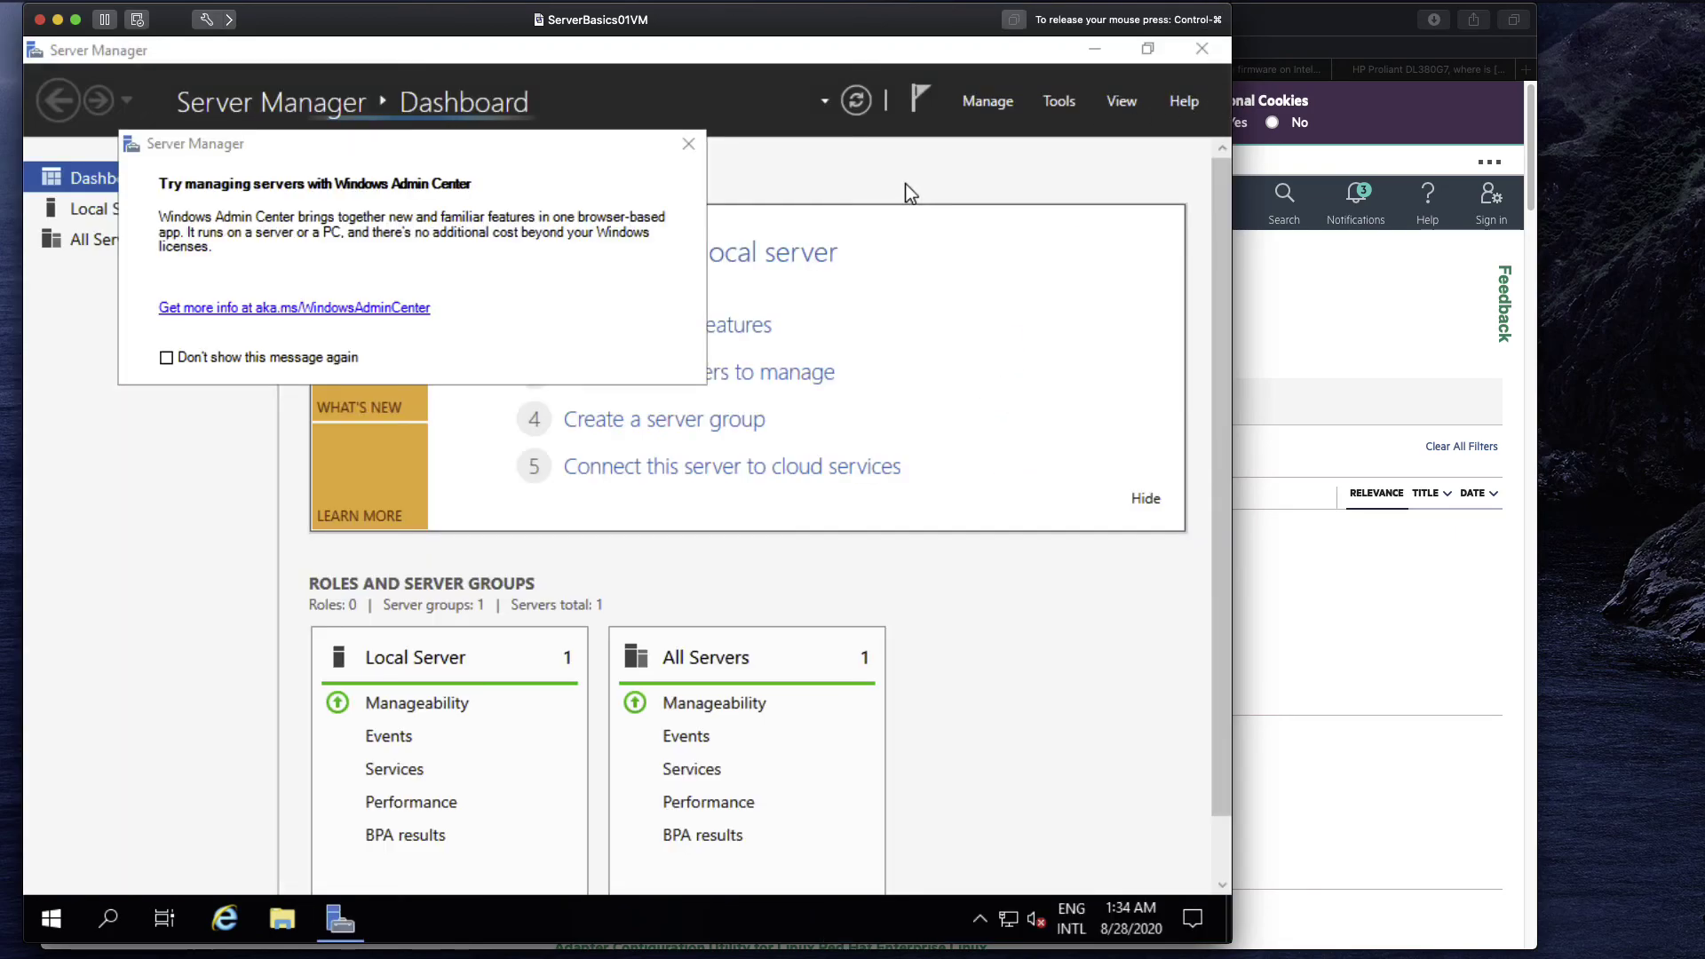
pyautogui.click(688, 143)
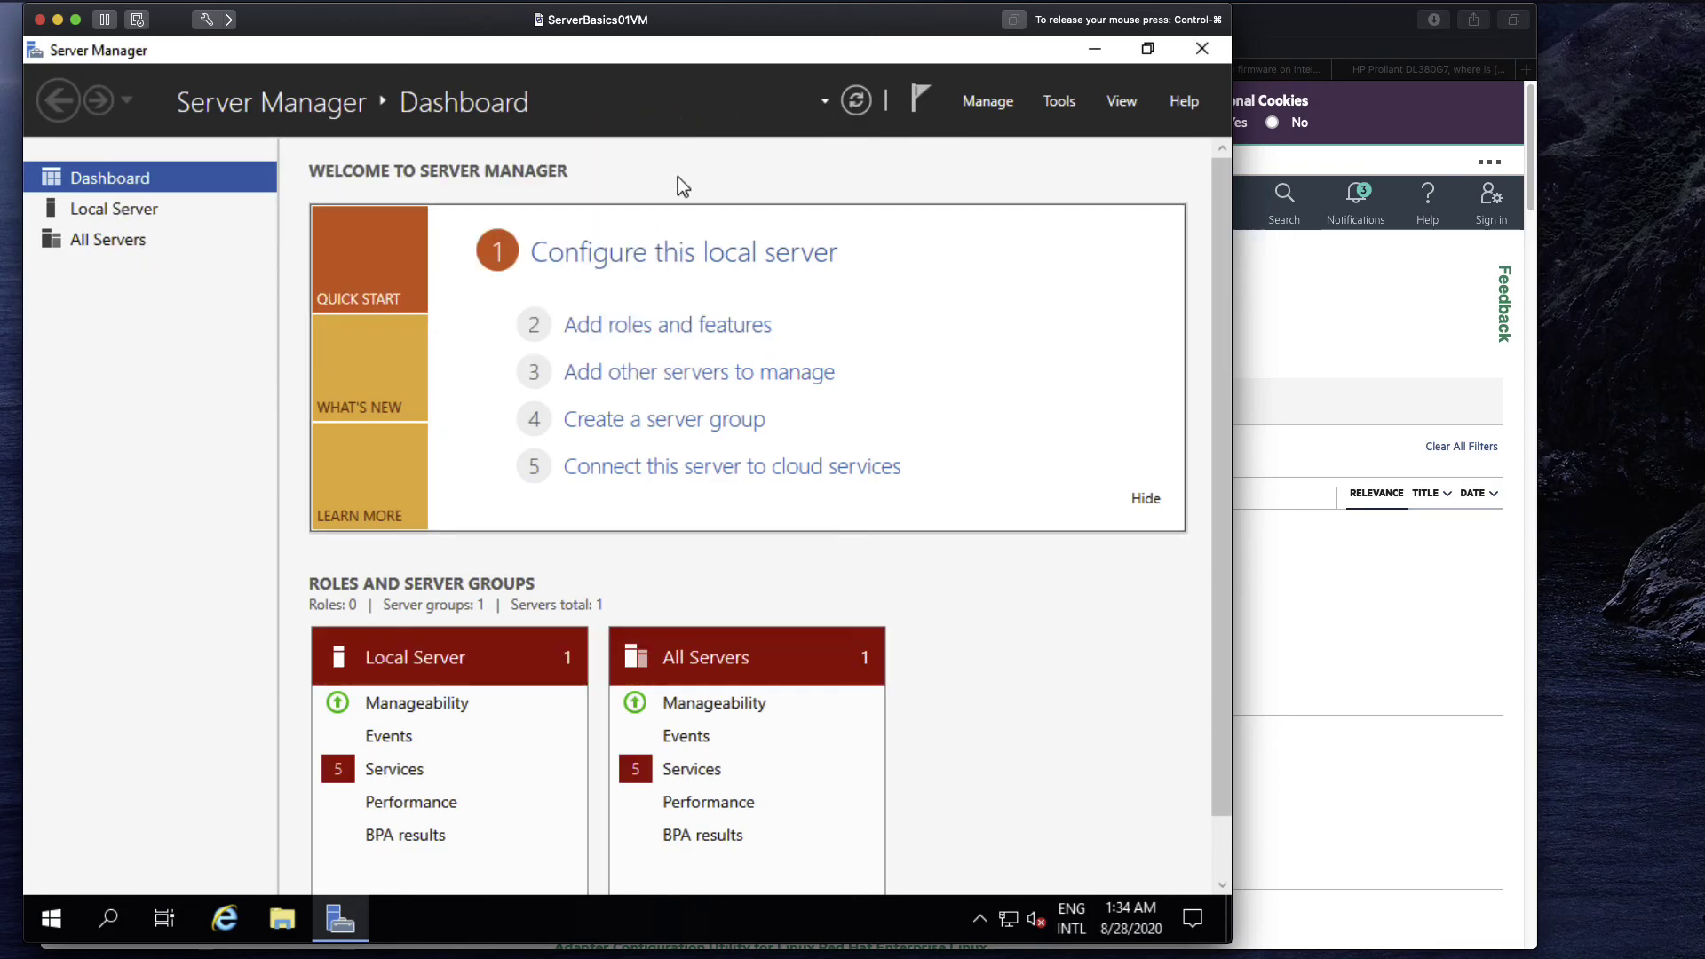
pyautogui.click(348, 2)
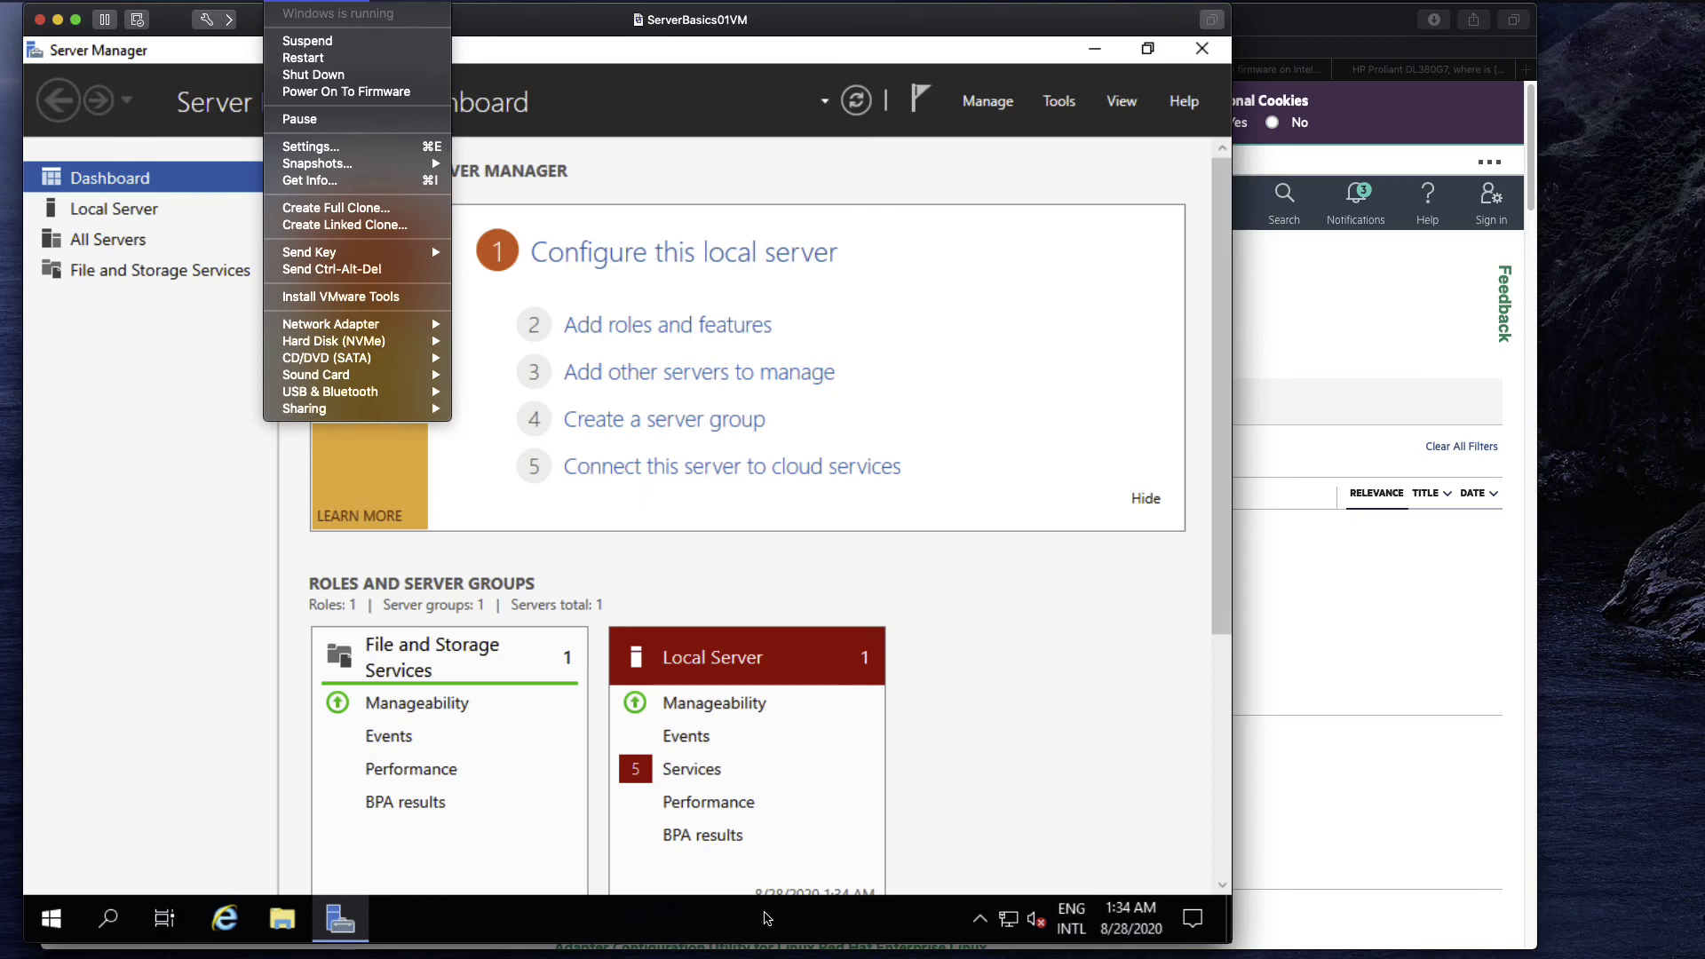
# Close the Virtual Machine menu and release the mouse with the Server Manager dashboard showing.
pyautogui.click(767, 919)
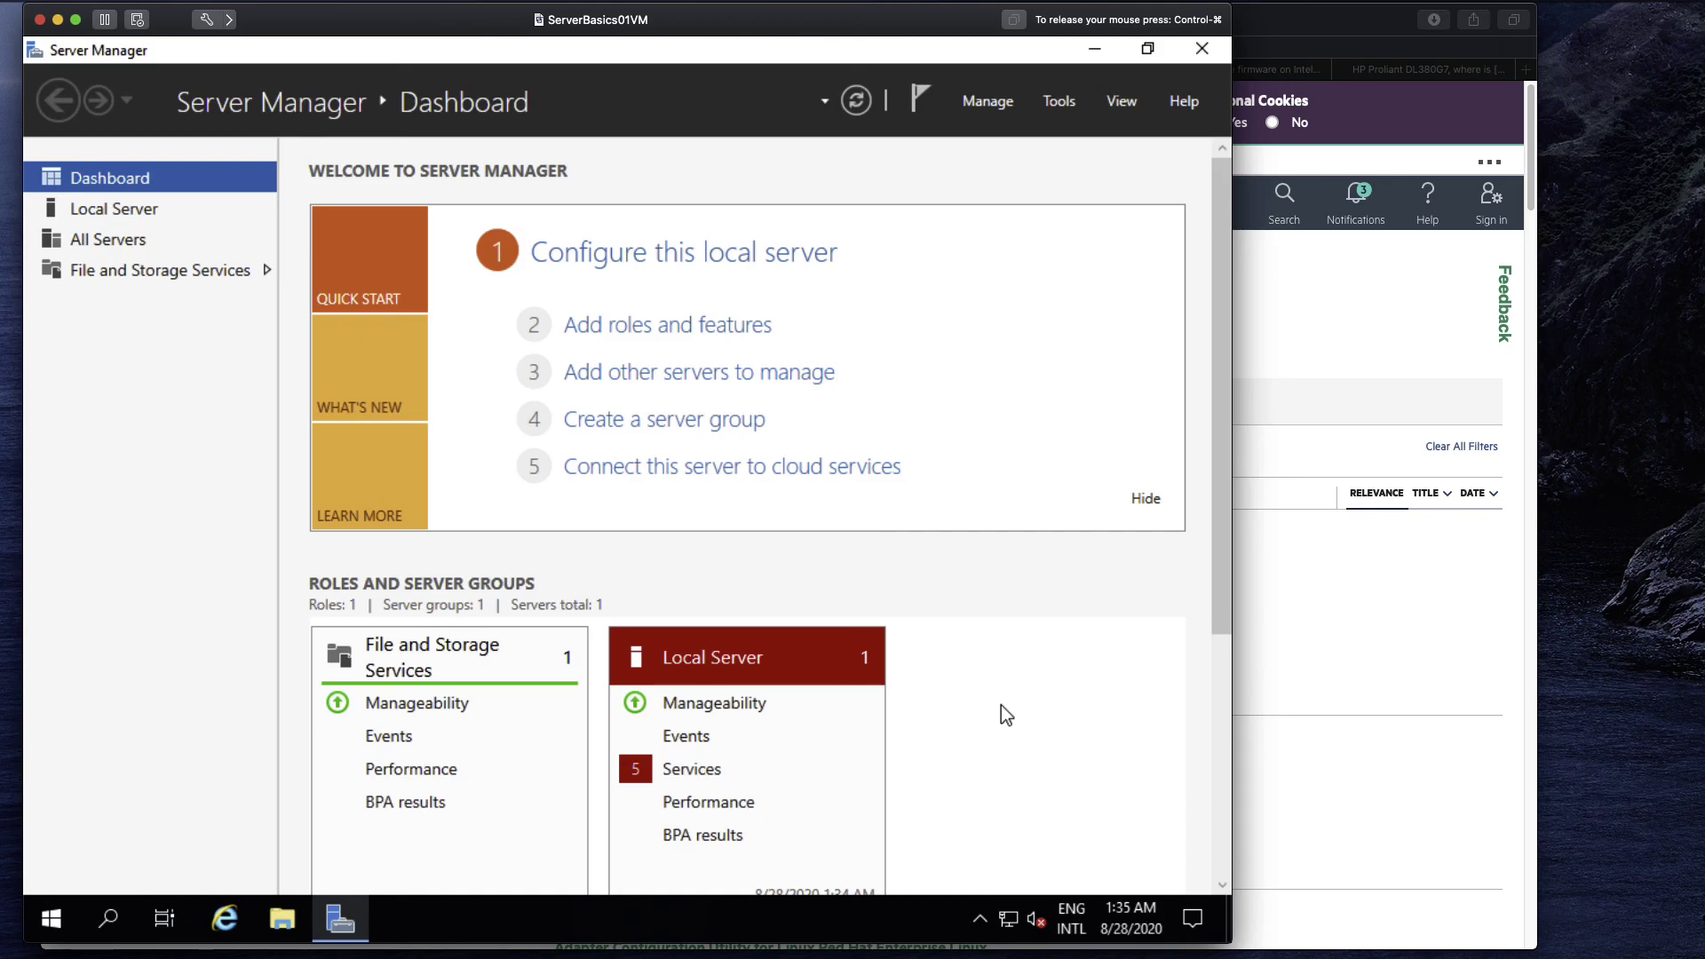
pyautogui.press('ctrl+super')
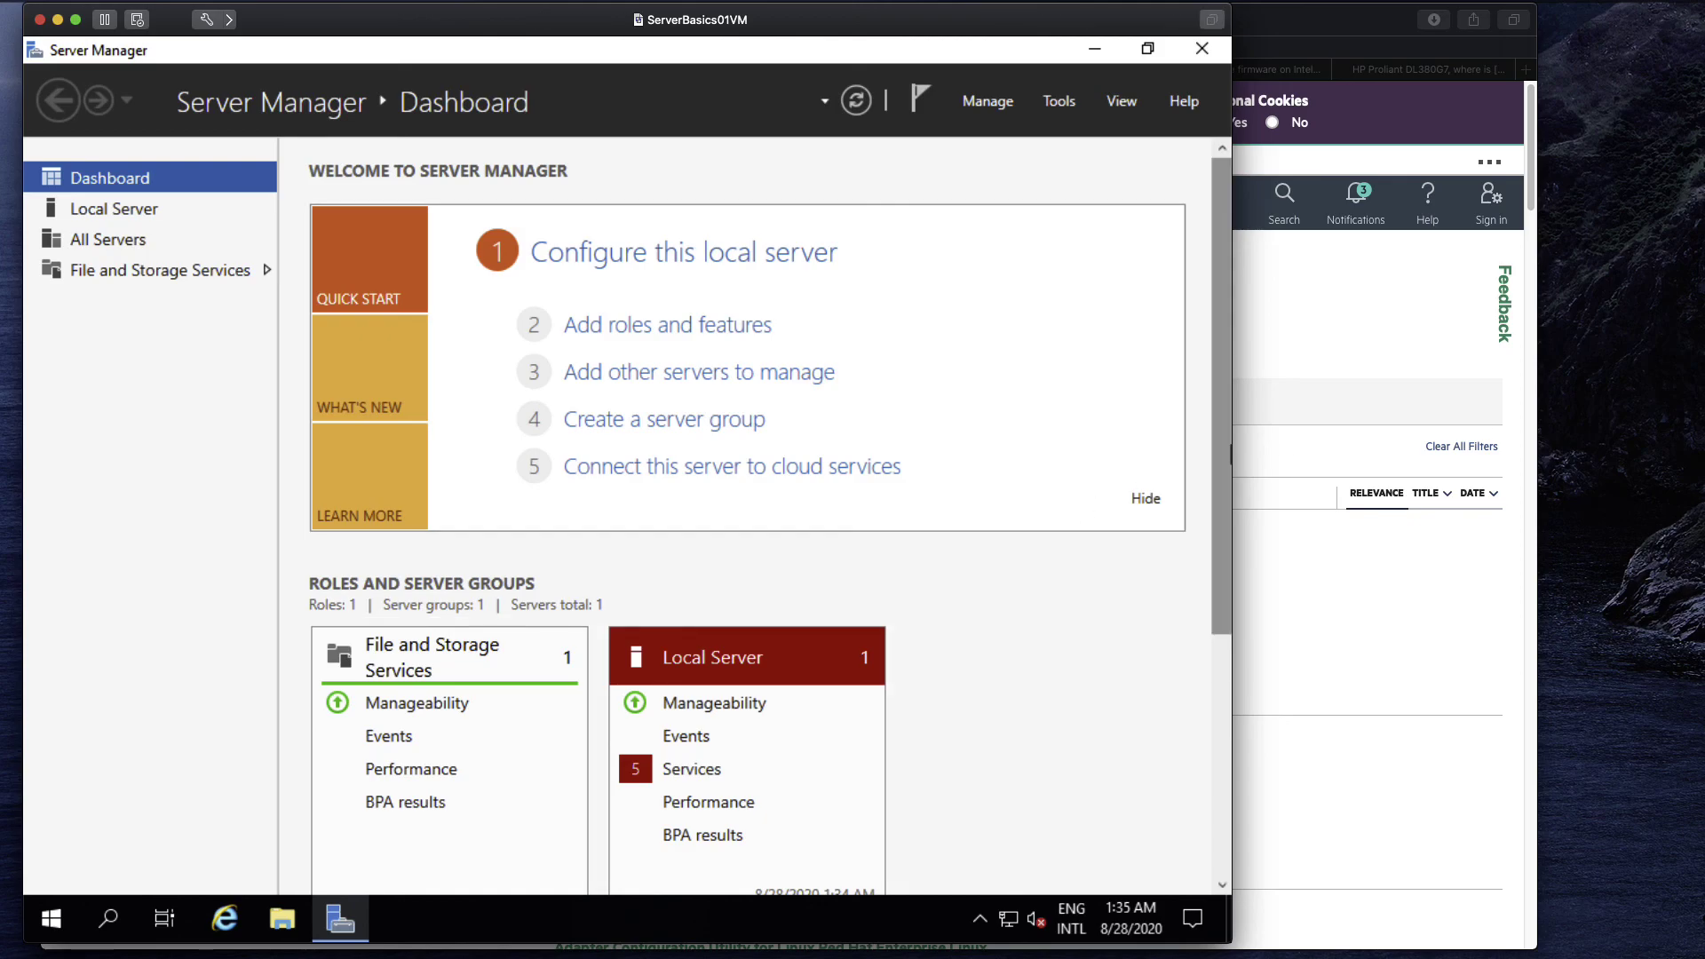